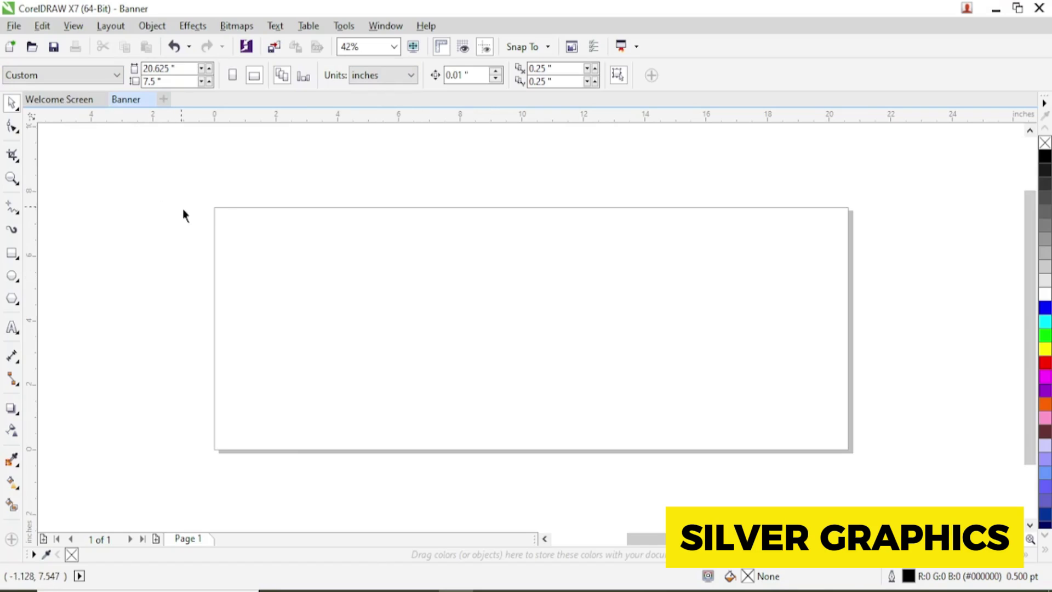
{"action": "left_click_drag", "start_coordinate": [193, 177], "coordinate": [881, 472]}
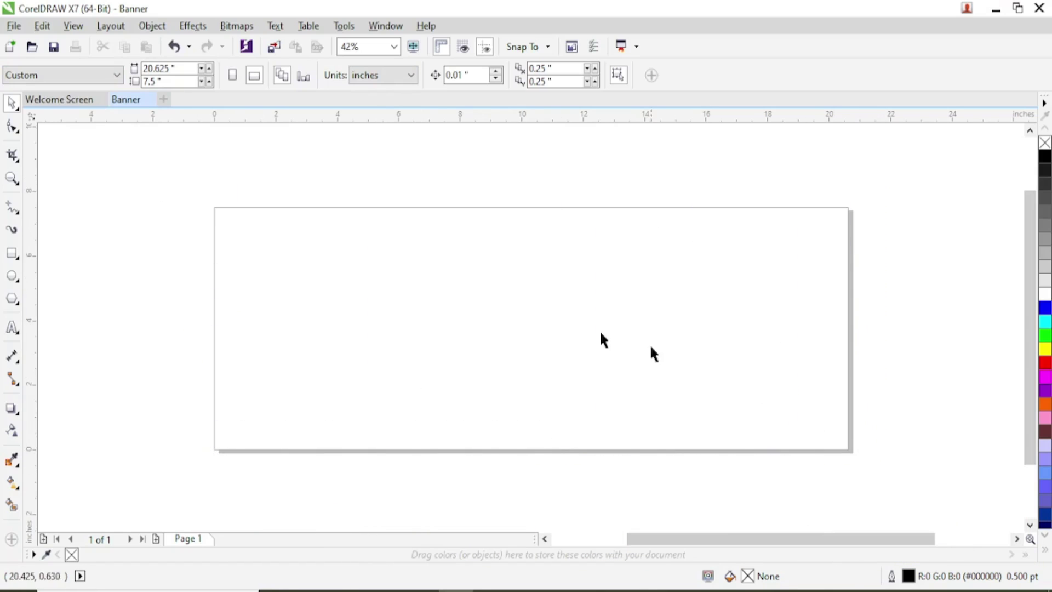
{"action": "left_click_drag", "start_coordinate": [160, 186], "coordinate": [909, 433]}
Add a rectangle that exactly matches the 20.625 by 7.5 inch page.
{"action": "left_click", "coordinate": [395, 47]}
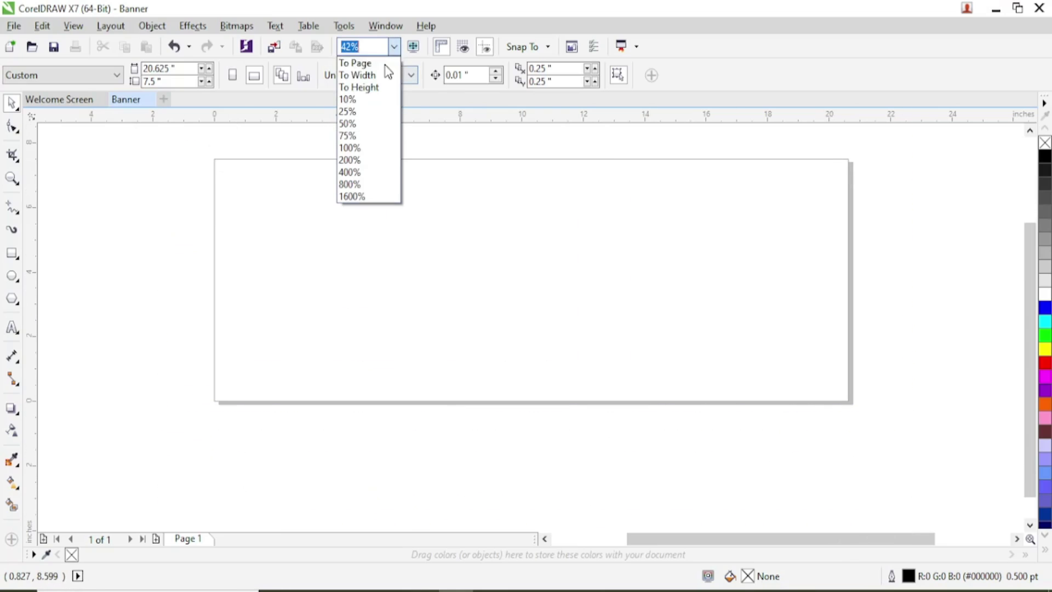
{"action": "left_click", "coordinate": [376, 66]}
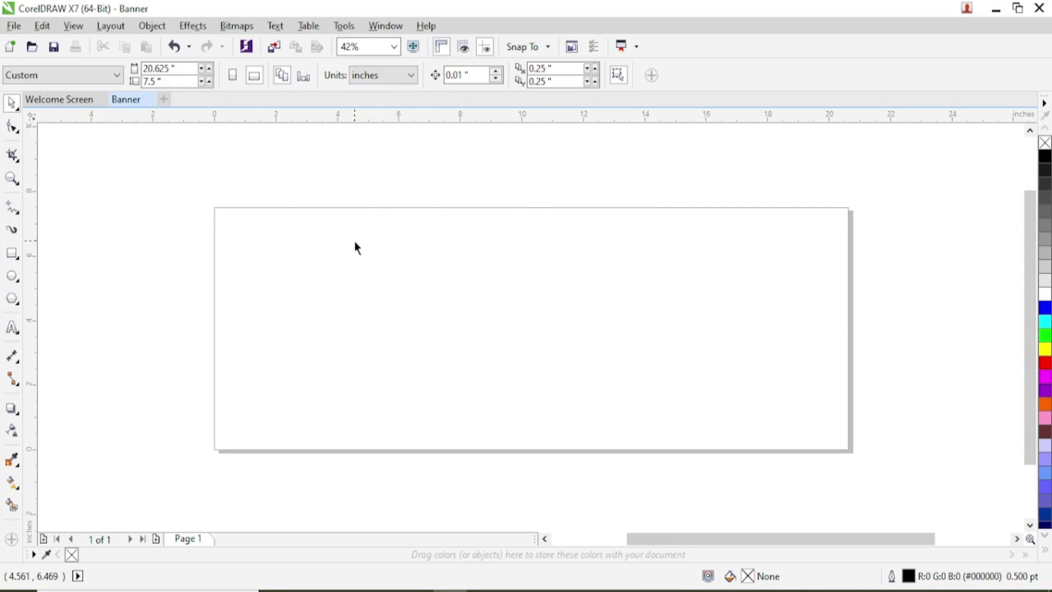
{"action": "left_click_drag", "start_coordinate": [153, 154], "coordinate": [846, 406]}
{"action": "double_click", "coordinate": [10, 255]}
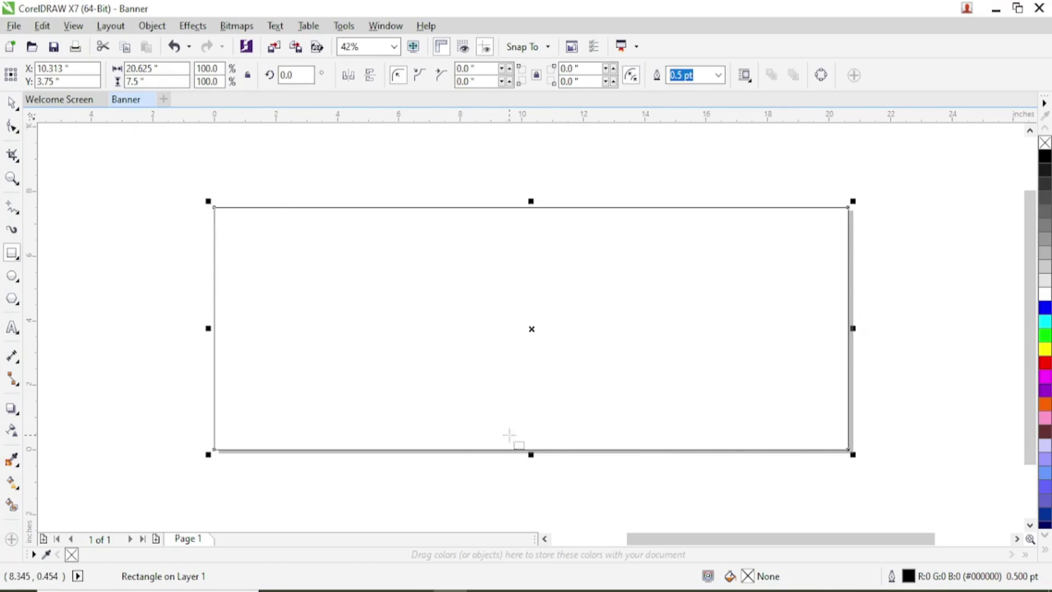
{"action": "left_click", "coordinate": [8, 105]}
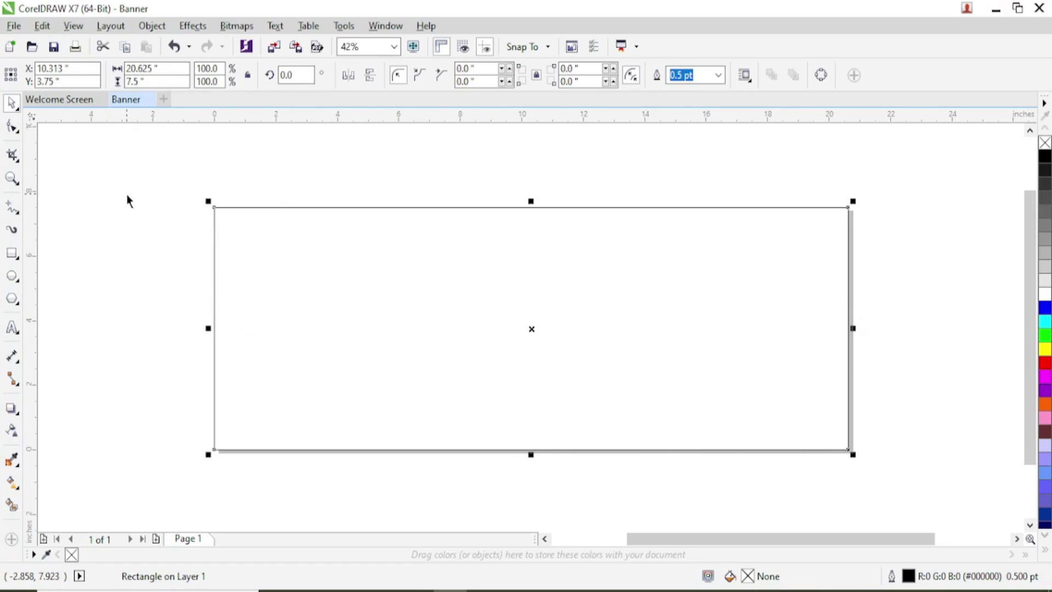
Draw a second rectangle about 14.9 by 7.9 inches on the empty area left of the page and shift it slightly upward.
{"action": "left_click_drag", "start_coordinate": [651, 539], "coordinate": [584, 559]}
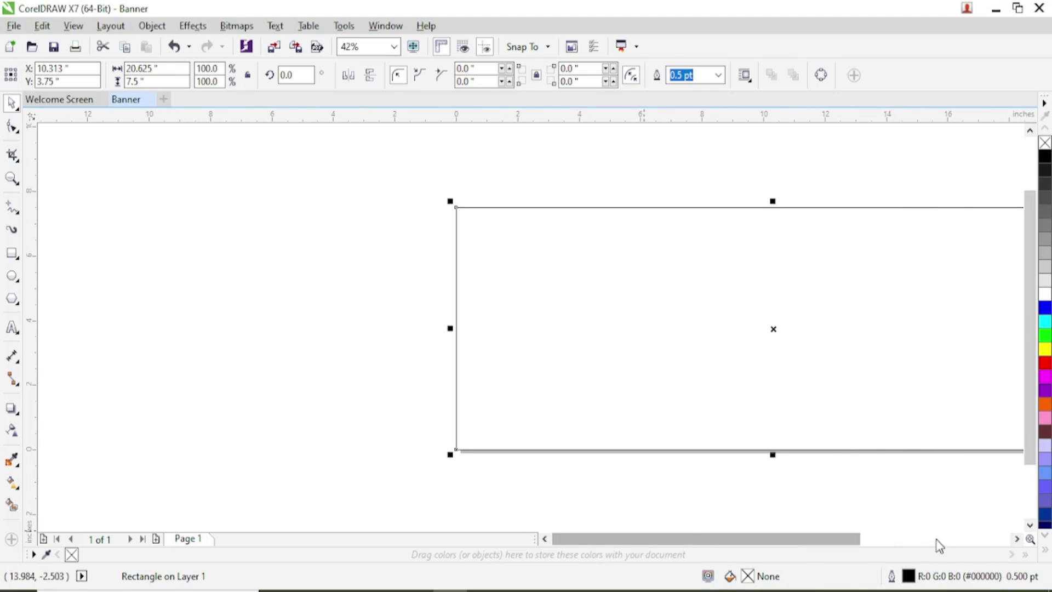
{"action": "left_click", "coordinate": [545, 539]}
{"action": "left_click", "coordinate": [545, 539]}
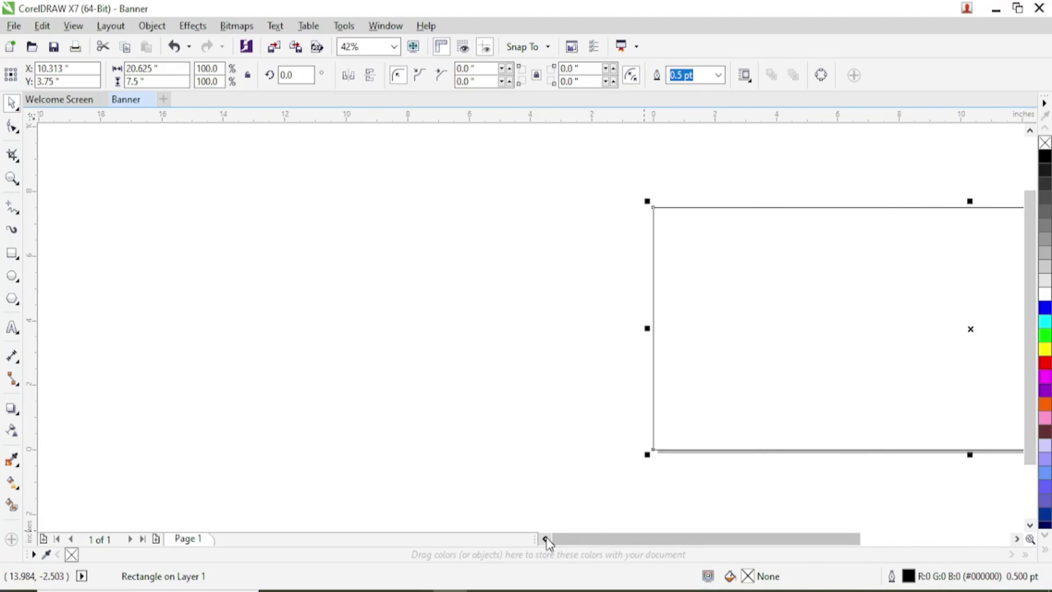
{"action": "left_click", "coordinate": [12, 253]}
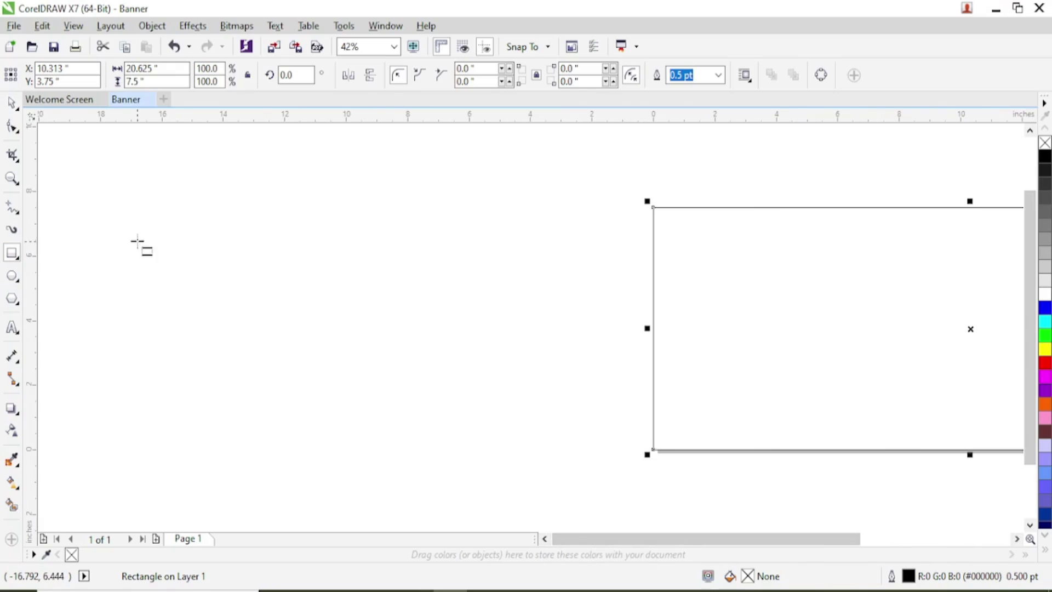
{"action": "left_click_drag", "start_coordinate": [126, 192], "coordinate": [584, 447]}
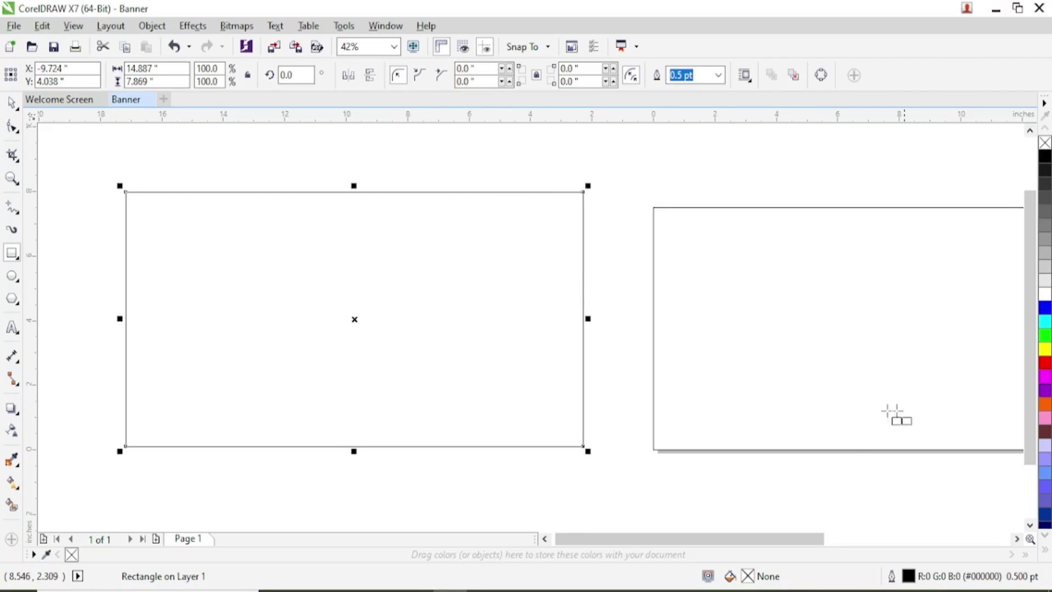
{"action": "key", "text": "space"}
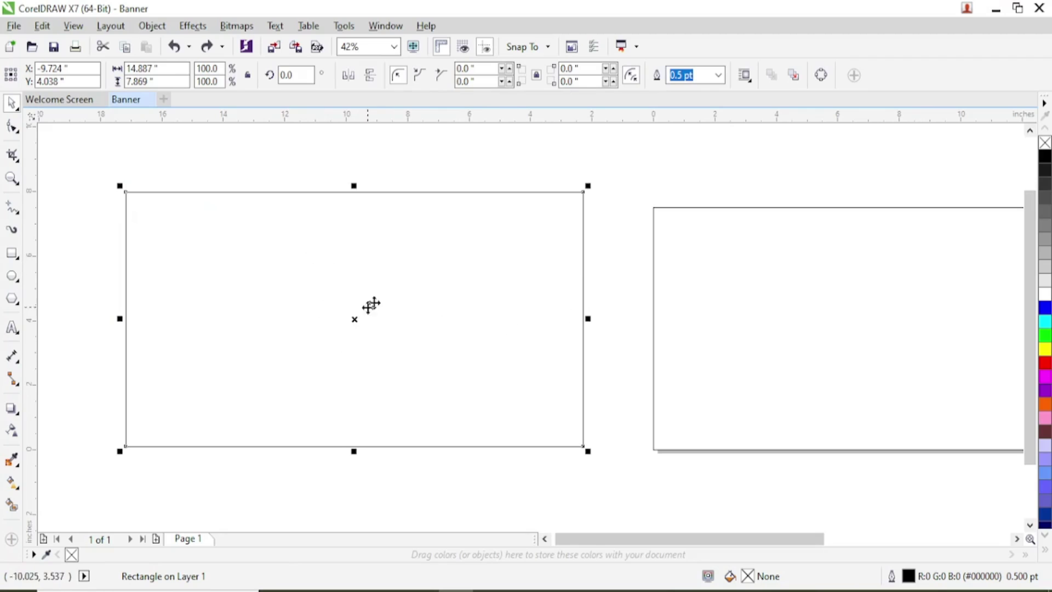
{"action": "left_click_drag", "start_coordinate": [380, 302], "coordinate": [379, 293]}
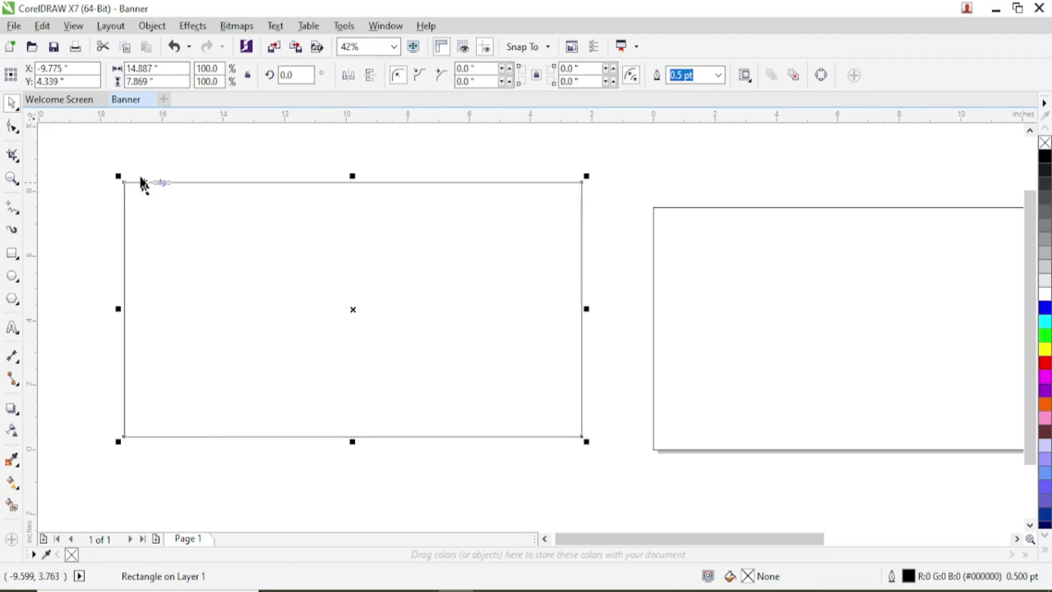
Convert the second rectangle to curves and add a node near the middle of its bottom edge.
{"action": "left_click", "coordinate": [16, 130]}
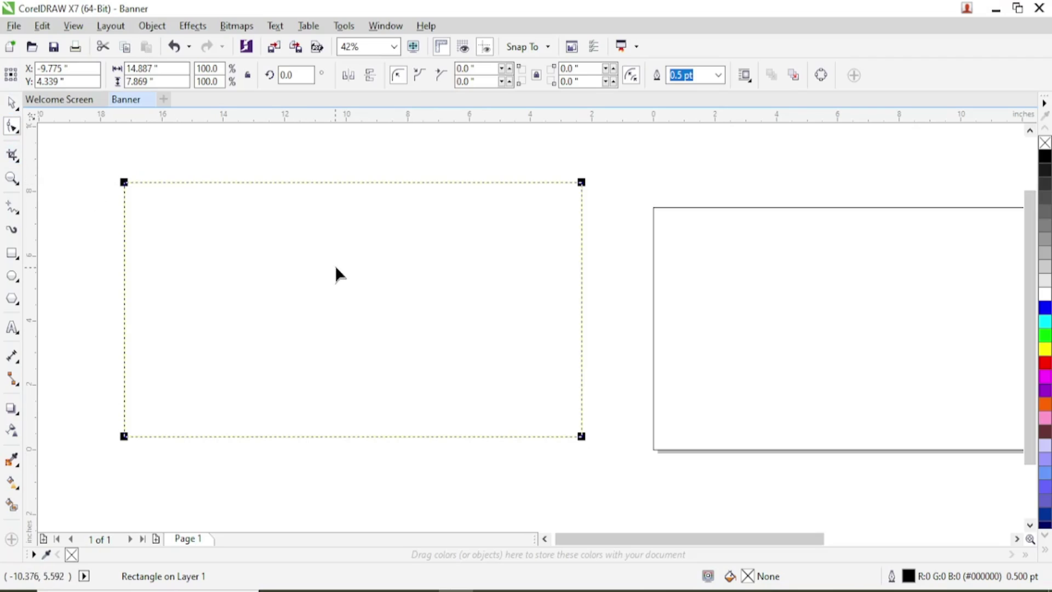
{"action": "right_click", "coordinate": [354, 281]}
{"action": "left_click", "coordinate": [403, 195]}
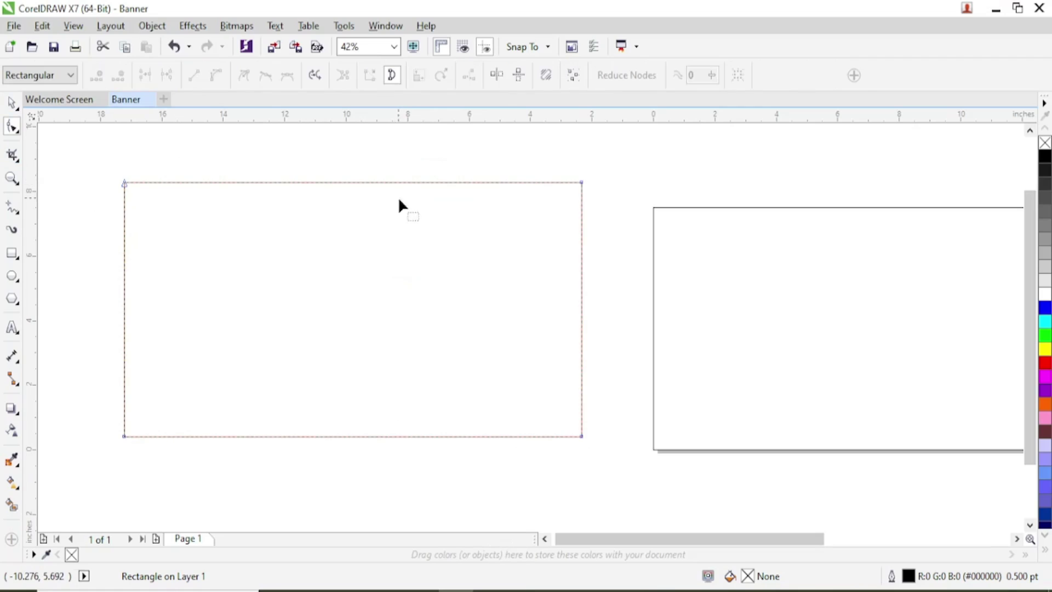
{"action": "left_click", "coordinate": [330, 437]}
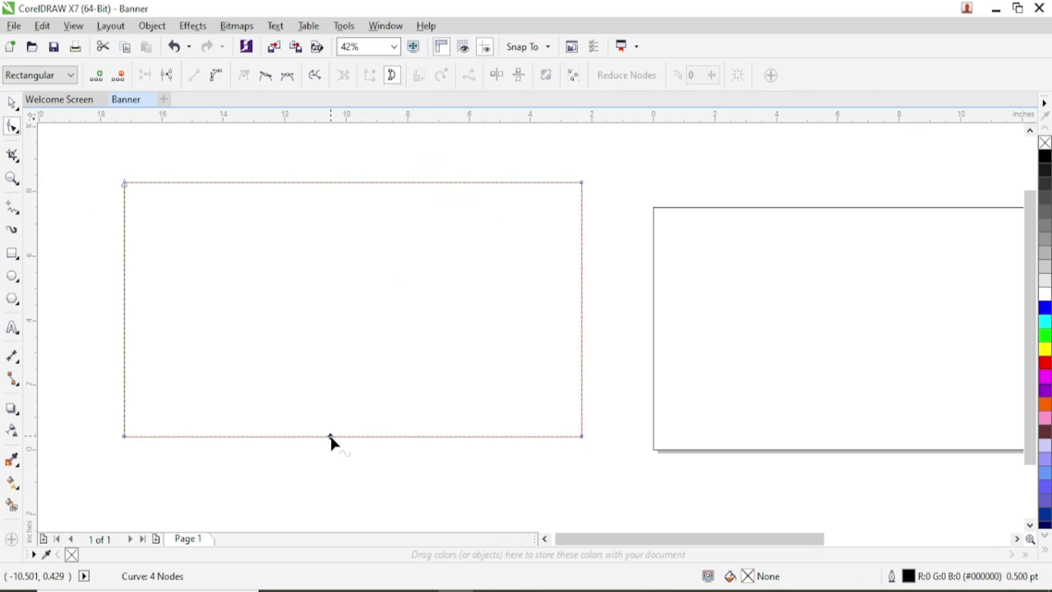
{"action": "scroll", "coordinate": [330, 440], "scroll_direction": "up", "scroll_amount": 3}
{"action": "double_click", "coordinate": [337, 421]}
{"action": "scroll", "coordinate": [337, 421], "scroll_direction": "down", "scroll_amount": 3}
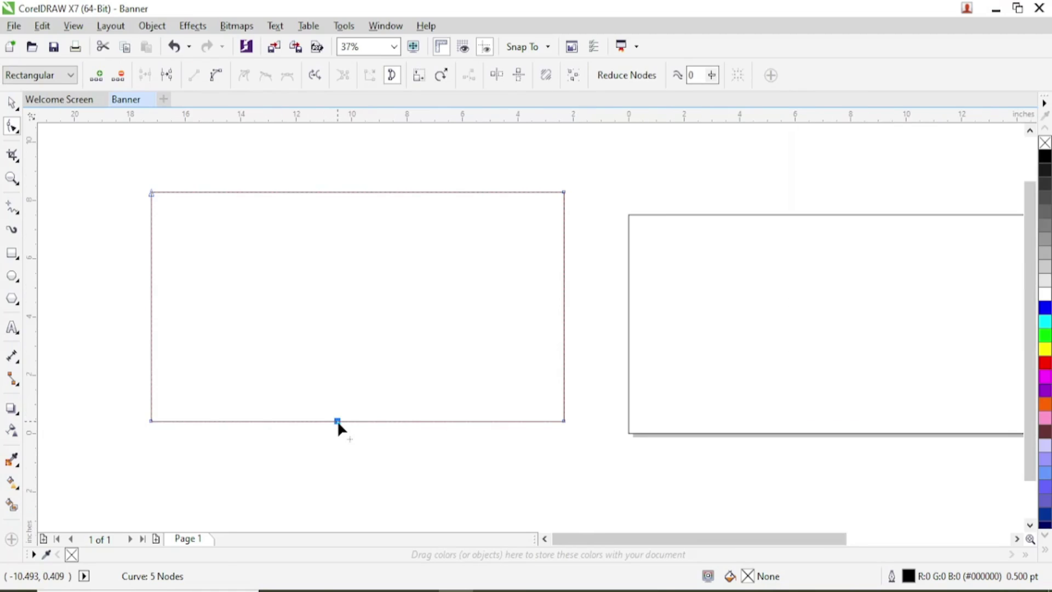
Convert both halves of the bottom edge to curves, bending the right half upward and the left half downward into a wave.
{"action": "right_click", "coordinate": [355, 421]}
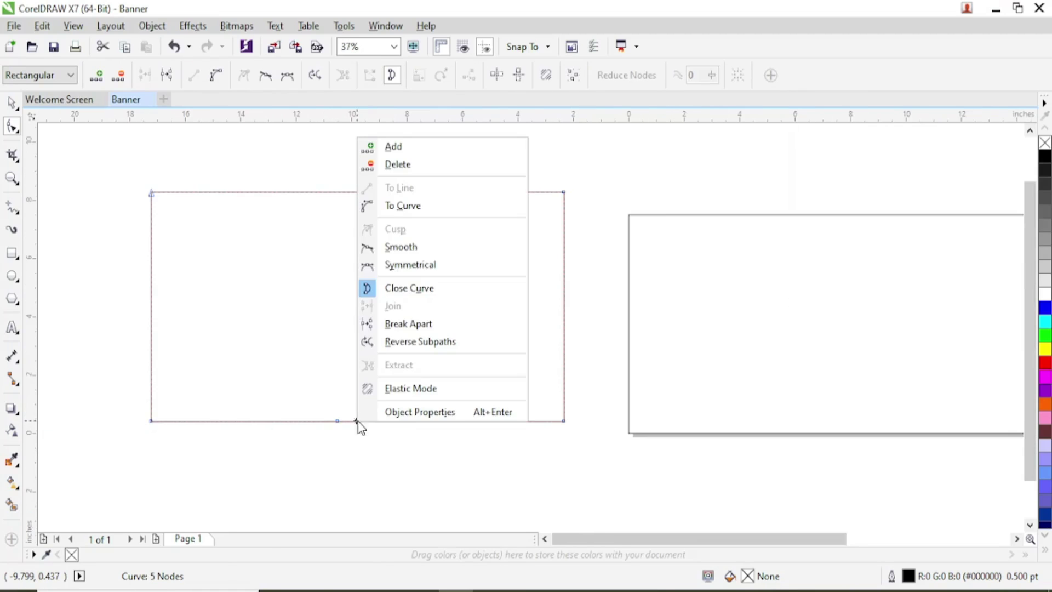
{"action": "left_click", "coordinate": [413, 205]}
{"action": "left_click_drag", "start_coordinate": [412, 420], "coordinate": [425, 313]}
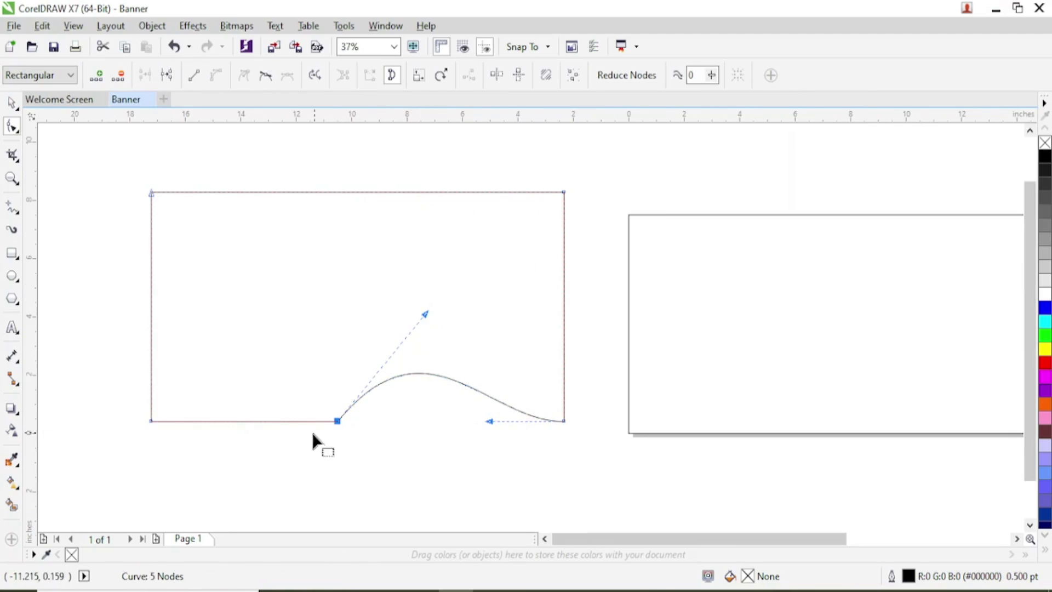
{"action": "right_click", "coordinate": [283, 422]}
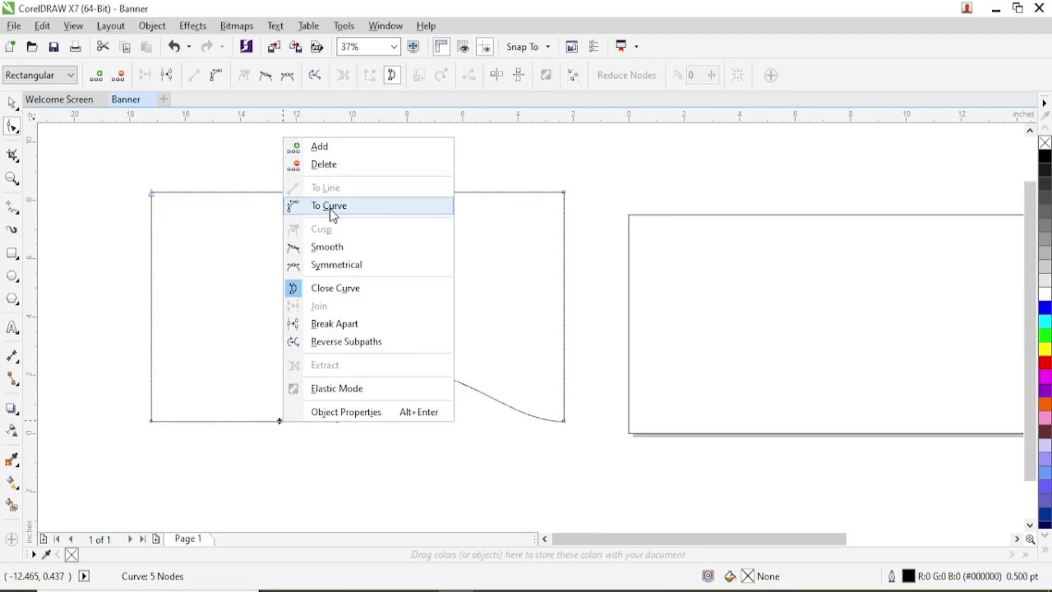
{"action": "left_click", "coordinate": [329, 206]}
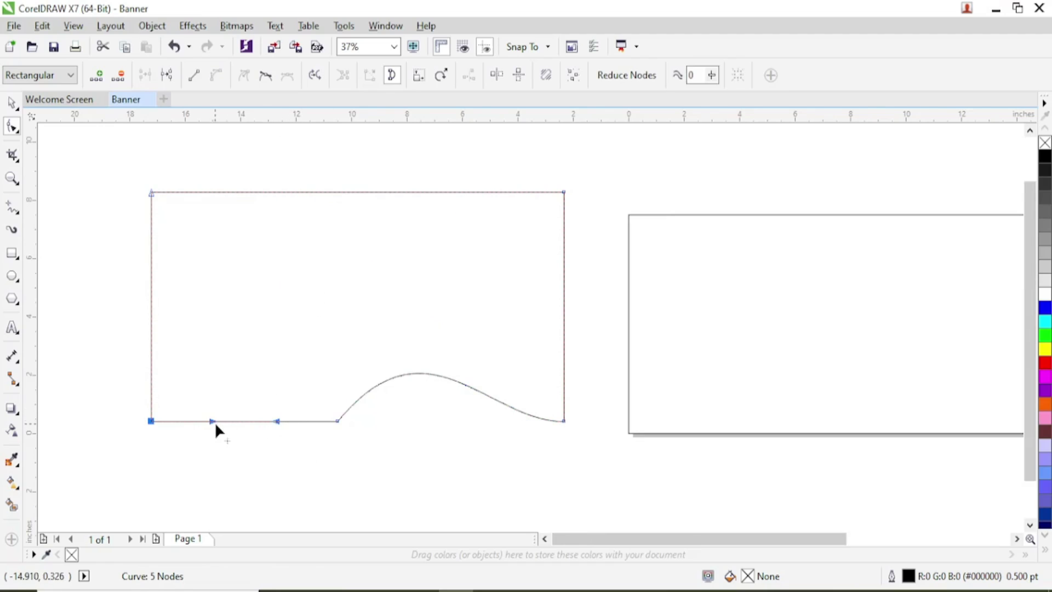
{"action": "left_click_drag", "start_coordinate": [209, 421], "coordinate": [209, 458]}
Try deleting the middle node of the wavy edge and undo the deletion.
{"action": "left_click", "coordinate": [338, 419]}
{"action": "scroll", "coordinate": [338, 426], "scroll_direction": "up", "scroll_amount": 3}
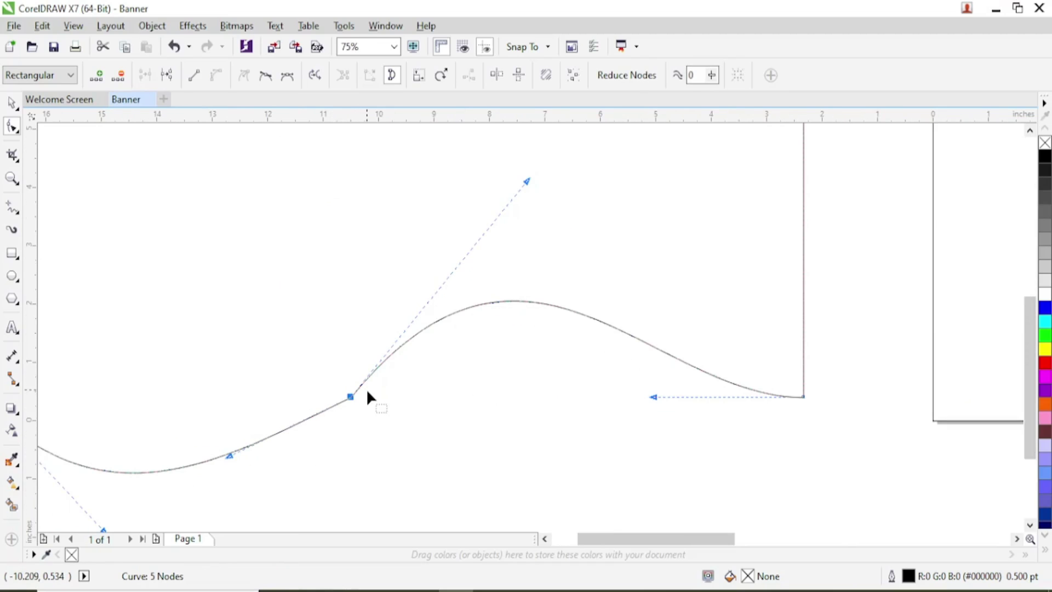
{"action": "scroll", "coordinate": [348, 396], "scroll_direction": "down", "scroll_amount": 2}
{"action": "scroll", "coordinate": [316, 397], "scroll_direction": "up", "scroll_amount": 2}
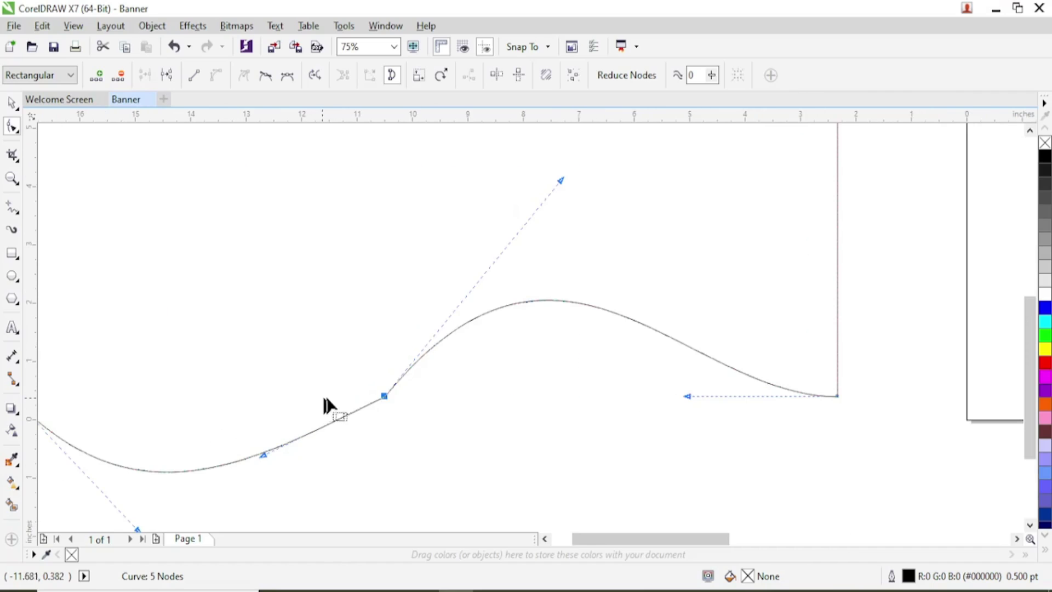
{"action": "key", "text": "Delete"}
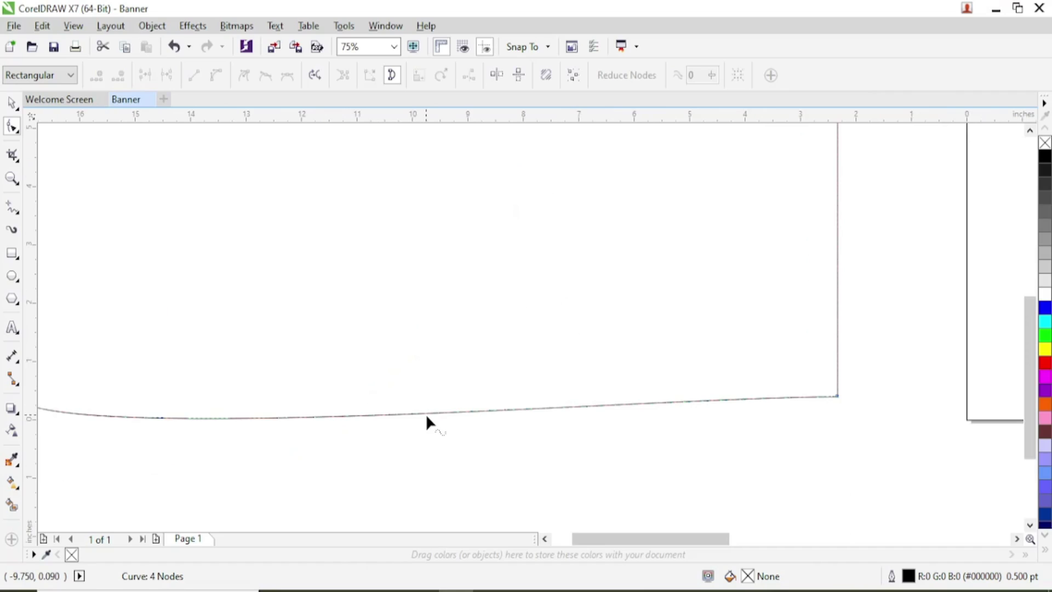
{"action": "key", "text": "ctrl+z"}
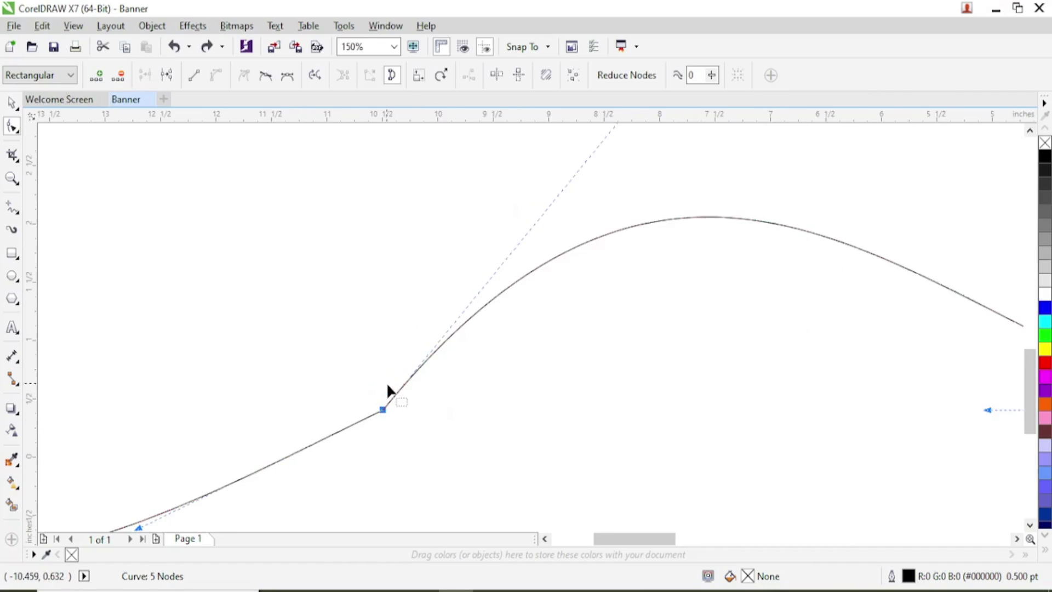
Add a node on each side of the wave's sharp middle node and delete the middle node.
{"action": "scroll", "coordinate": [386, 382], "scroll_direction": "up", "scroll_amount": 1}
{"action": "scroll", "coordinate": [393, 383], "scroll_direction": "down", "scroll_amount": 2}
{"action": "scroll", "coordinate": [424, 373], "scroll_direction": "up", "scroll_amount": 1}
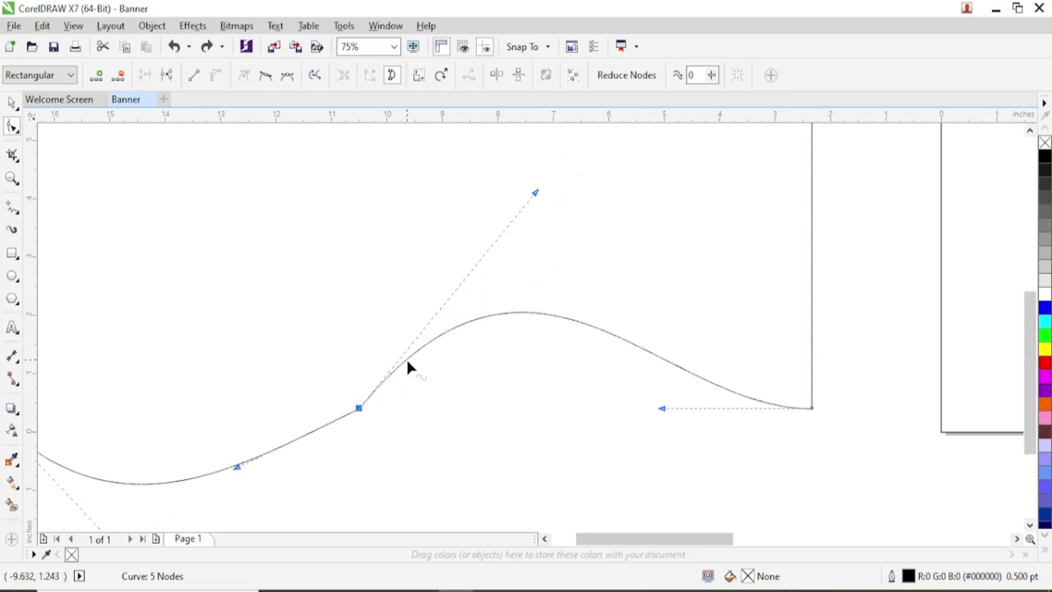
{"action": "scroll", "coordinate": [356, 409], "scroll_direction": "up", "scroll_amount": 1}
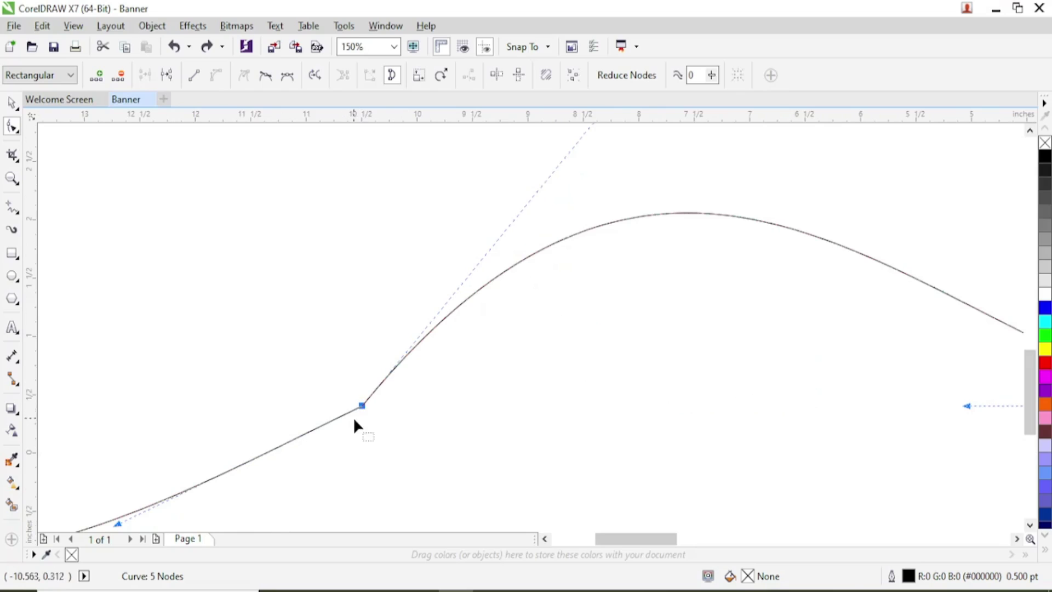
{"action": "double_click", "coordinate": [451, 312]}
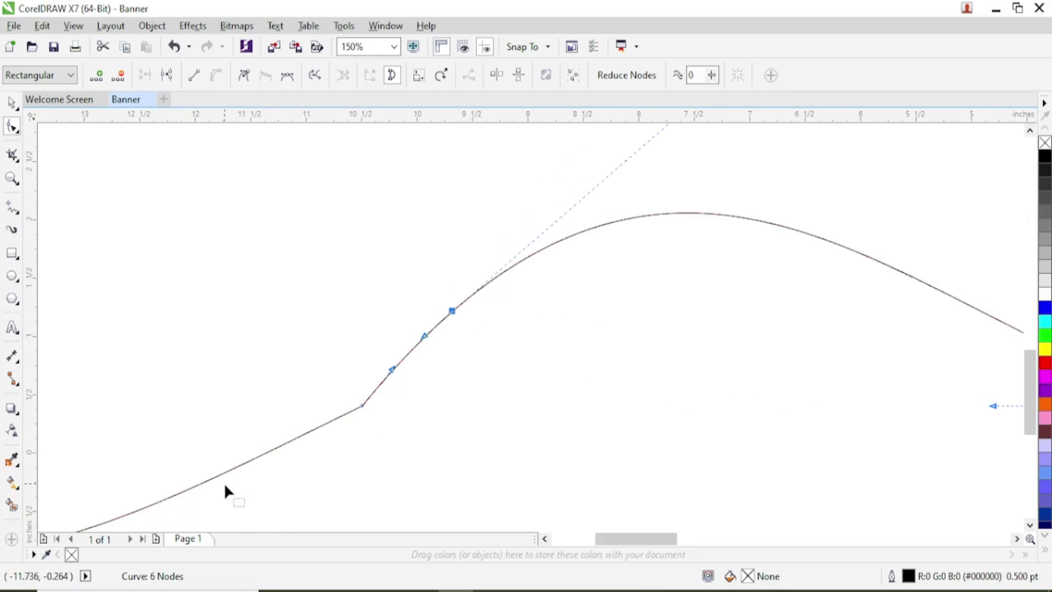
{"action": "left_click", "coordinate": [252, 462]}
{"action": "double_click", "coordinate": [251, 459]}
{"action": "double_click", "coordinate": [361, 405]}
Adjust the curve handles of the two nodes beside the wave's center to smooth the transition between dip and crest.
{"action": "scroll", "coordinate": [445, 414], "scroll_direction": "down", "scroll_amount": 1}
{"action": "scroll", "coordinate": [443, 416], "scroll_direction": "down", "scroll_amount": 2}
{"action": "scroll", "coordinate": [442, 418], "scroll_direction": "up", "scroll_amount": 1}
{"action": "left_click", "coordinate": [445, 390]}
{"action": "scroll", "coordinate": [436, 404], "scroll_direction": "up", "scroll_amount": 1}
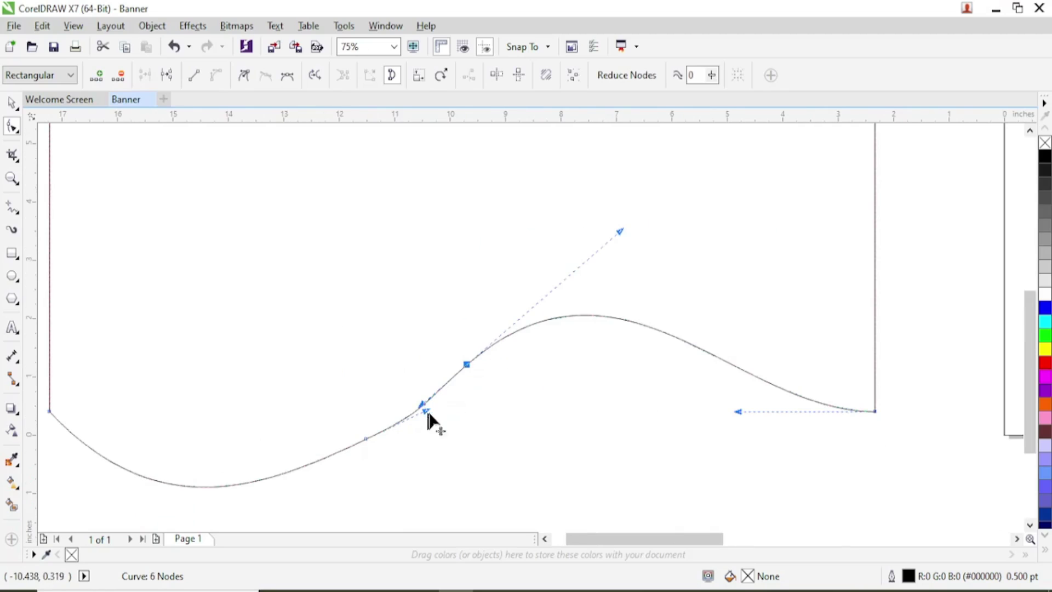
{"action": "left_click_drag", "start_coordinate": [618, 231], "coordinate": [652, 235]}
{"action": "scroll", "coordinate": [641, 252], "scroll_direction": "down", "scroll_amount": 1}
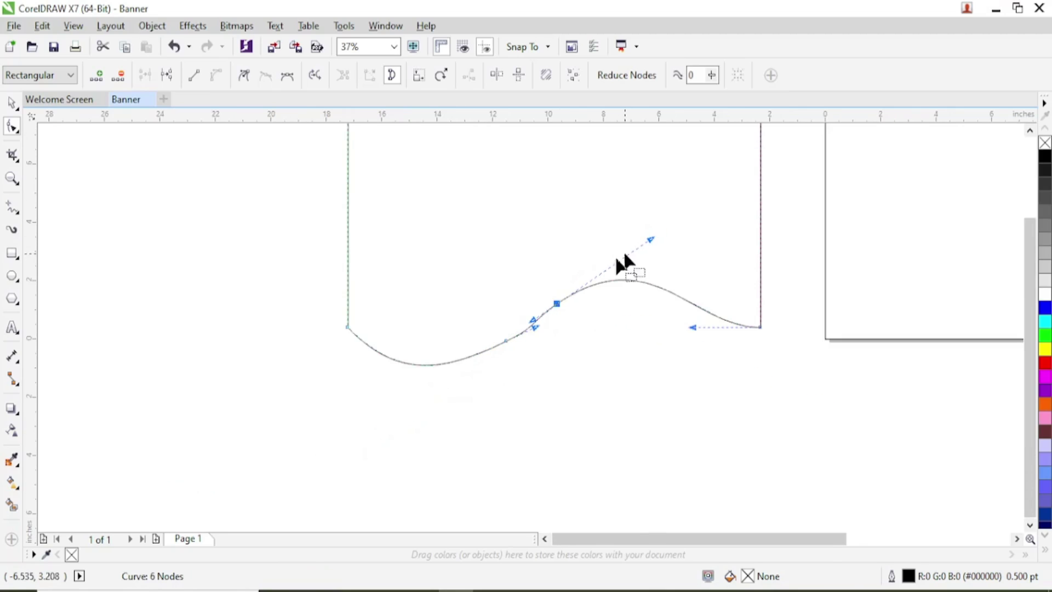
{"action": "scroll", "coordinate": [547, 312], "scroll_direction": "up", "scroll_amount": 1}
{"action": "left_click_drag", "start_coordinate": [527, 346], "coordinate": [519, 339]}
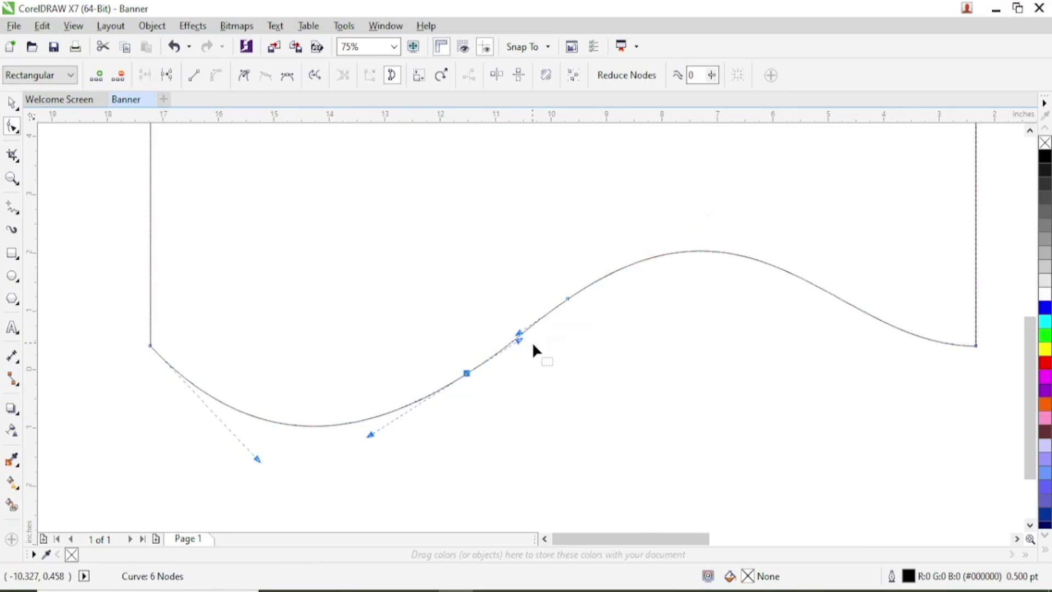
Move the wavy shape farther left of the page and stretch it horizontally to about 23.4 inches wide.
{"action": "scroll", "coordinate": [532, 340], "scroll_direction": "down", "scroll_amount": 1}
{"action": "scroll", "coordinate": [557, 345], "scroll_direction": "down", "scroll_amount": 1}
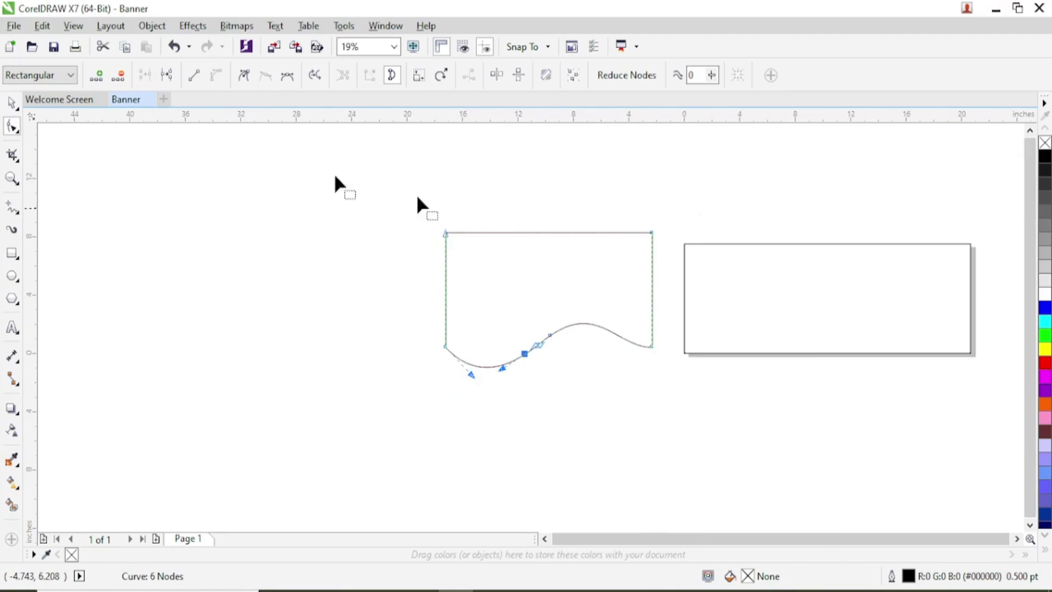
{"action": "left_click", "coordinate": [11, 102]}
{"action": "left_click_drag", "start_coordinate": [502, 340], "coordinate": [294, 361]}
{"action": "left_click_drag", "start_coordinate": [458, 340], "coordinate": [577, 329]}
{"action": "mouse_move", "coordinate": [454, 328]}
{"action": "left_mouse_down"}
{"action": "mouse_move", "coordinate": [486, 324]}
{"action": "mouse_move", "coordinate": [300, 251]}
{"action": "left_mouse_up"}
{"action": "scroll", "coordinate": [397, 301], "scroll_direction": "down", "scroll_amount": 1}
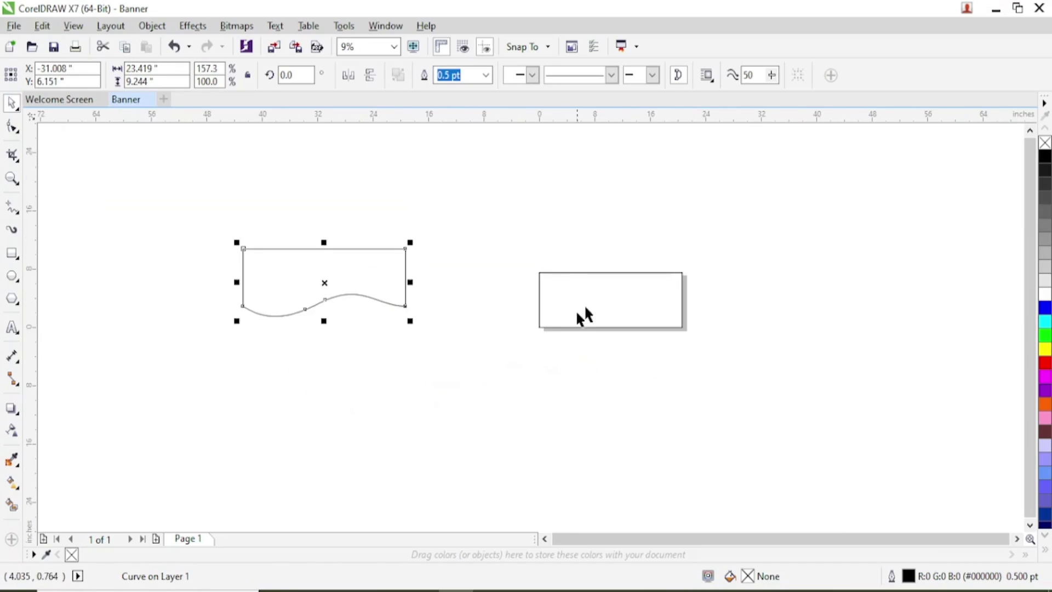
Move the wavy shape onto the page, scale it down proportionally and place it inside the upper part of the page rectangle.
{"action": "scroll", "coordinate": [619, 285], "scroll_direction": "up", "scroll_amount": 2}
{"action": "scroll", "coordinate": [129, 286], "scroll_direction": "down", "scroll_amount": 2}
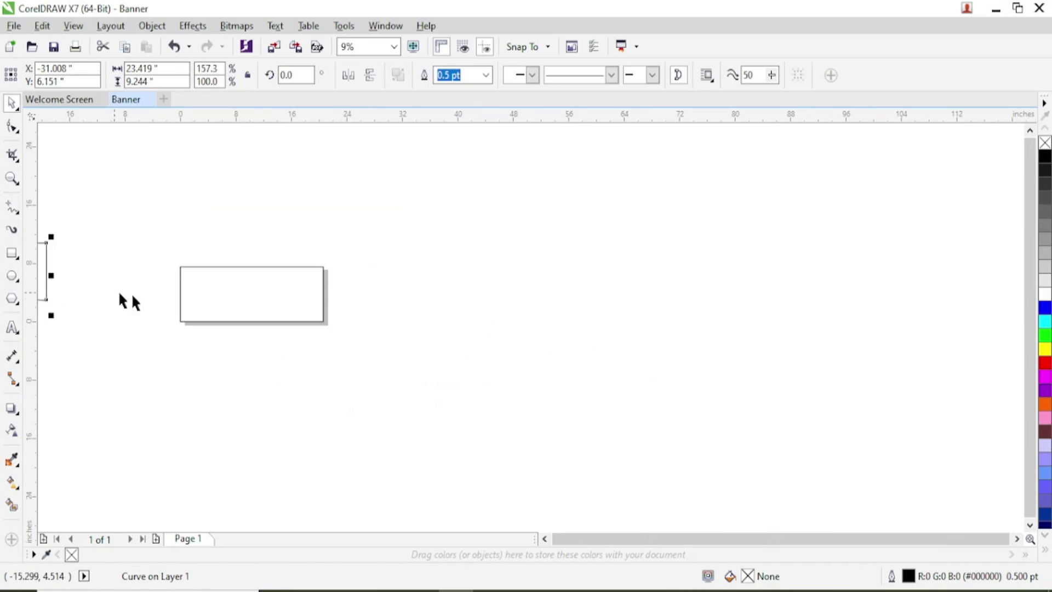
{"action": "scroll", "coordinate": [181, 265], "scroll_direction": "down", "scroll_amount": 1}
{"action": "scroll", "coordinate": [174, 265], "scroll_direction": "up", "scroll_amount": 5}
{"action": "left_click", "coordinate": [394, 47]}
{"action": "left_click", "coordinate": [367, 89]}
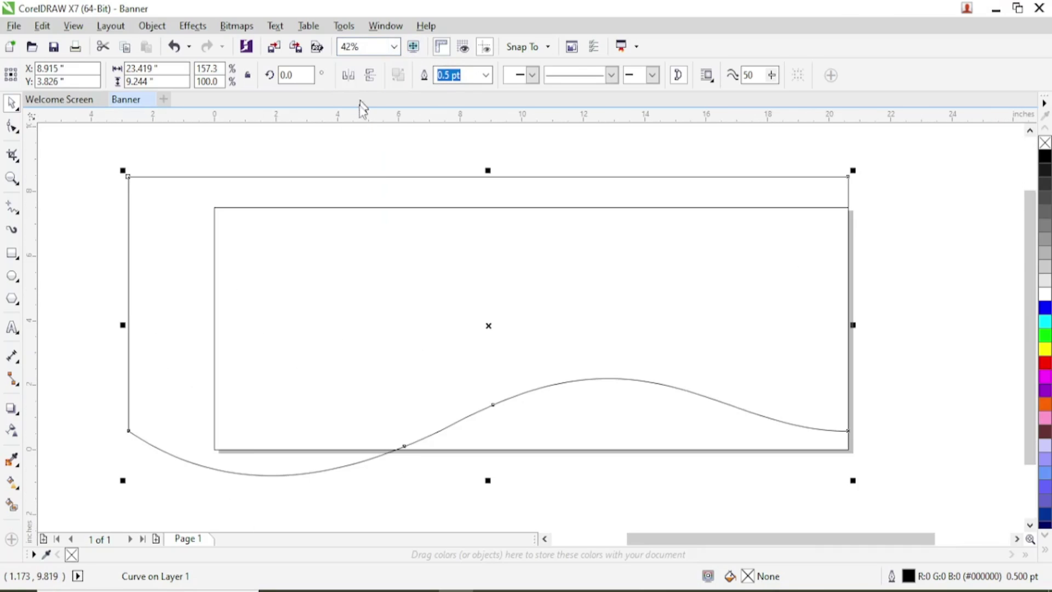
{"action": "left_click_drag", "start_coordinate": [427, 265], "coordinate": [377, 225]}
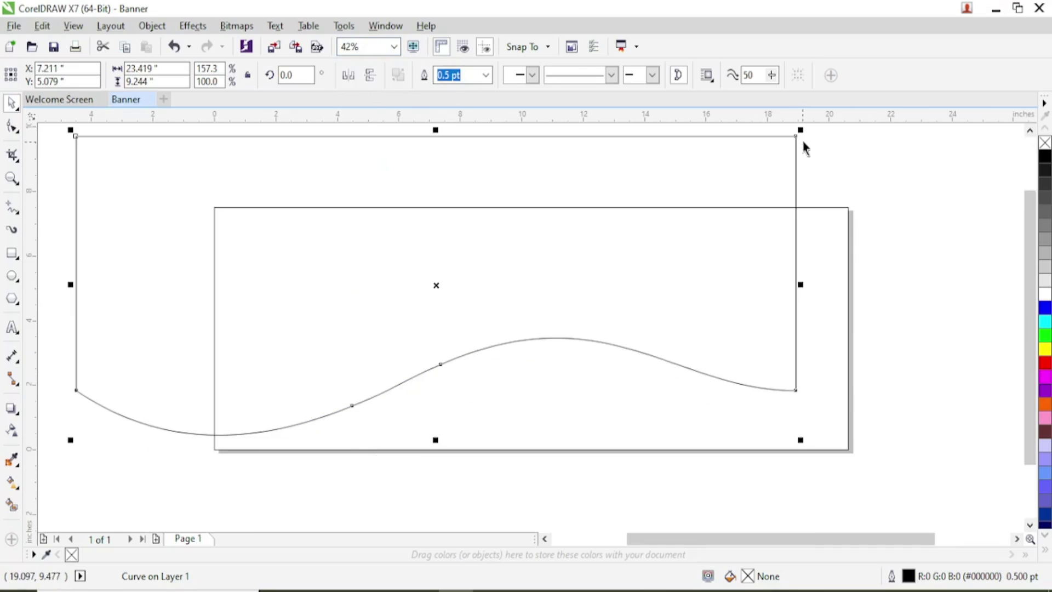
{"action": "left_click_drag", "start_coordinate": [801, 132], "coordinate": [489, 259]}
{"action": "left_click_drag", "start_coordinate": [329, 350], "coordinate": [530, 305]}
{"action": "left_click", "coordinate": [781, 293]}
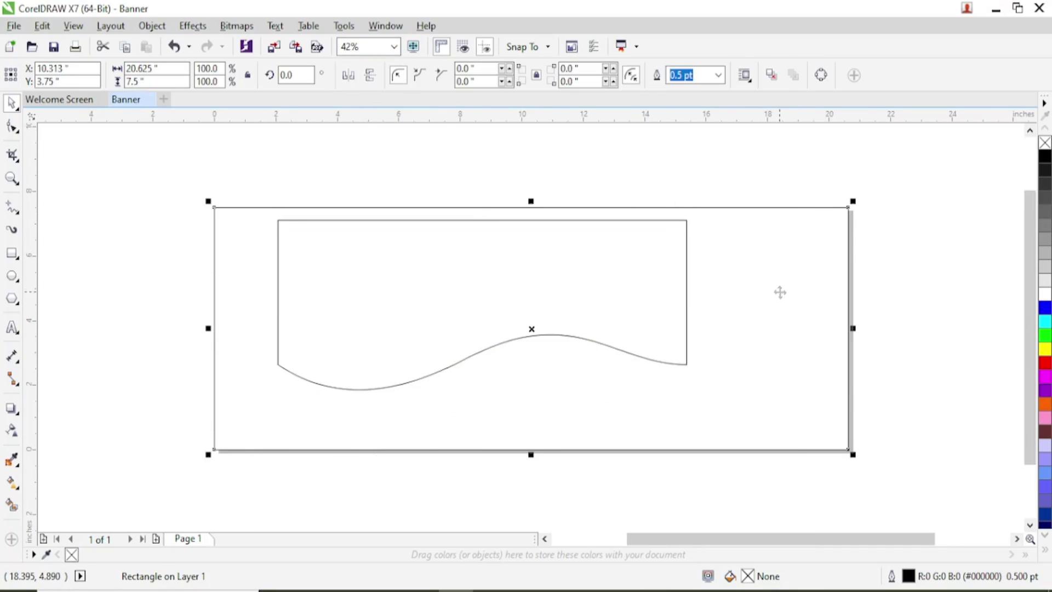
Move the wavy shape left so it overhangs the page rectangle's left edge, and PowerClip it inside the rectangle.
{"action": "left_click", "coordinate": [544, 287]}
{"action": "left_click_drag", "start_coordinate": [544, 285], "coordinate": [424, 309]}
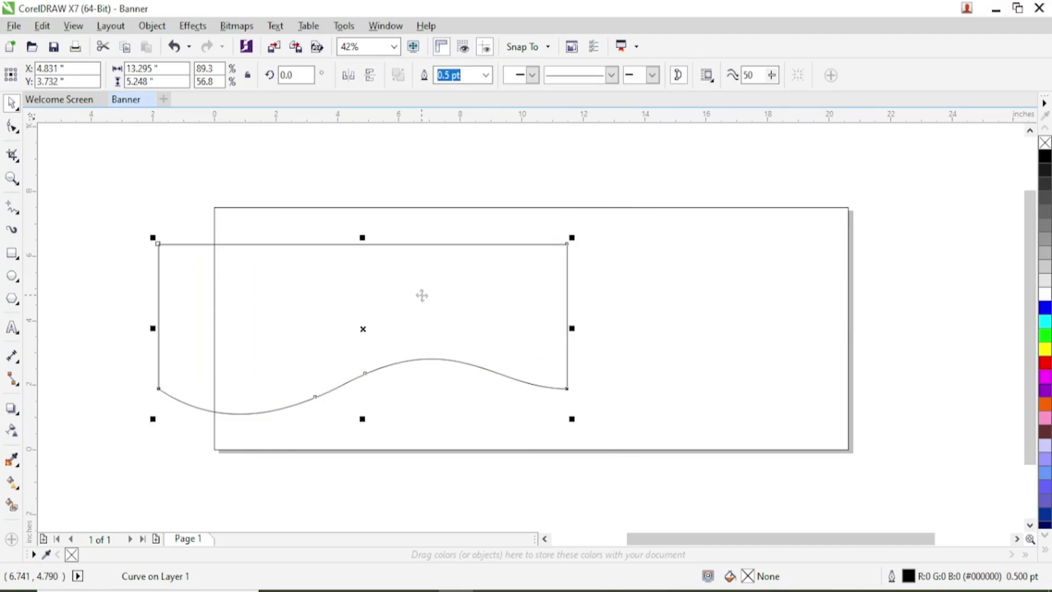
{"action": "right_click", "coordinate": [422, 296]}
{"action": "left_click", "coordinate": [482, 155]}
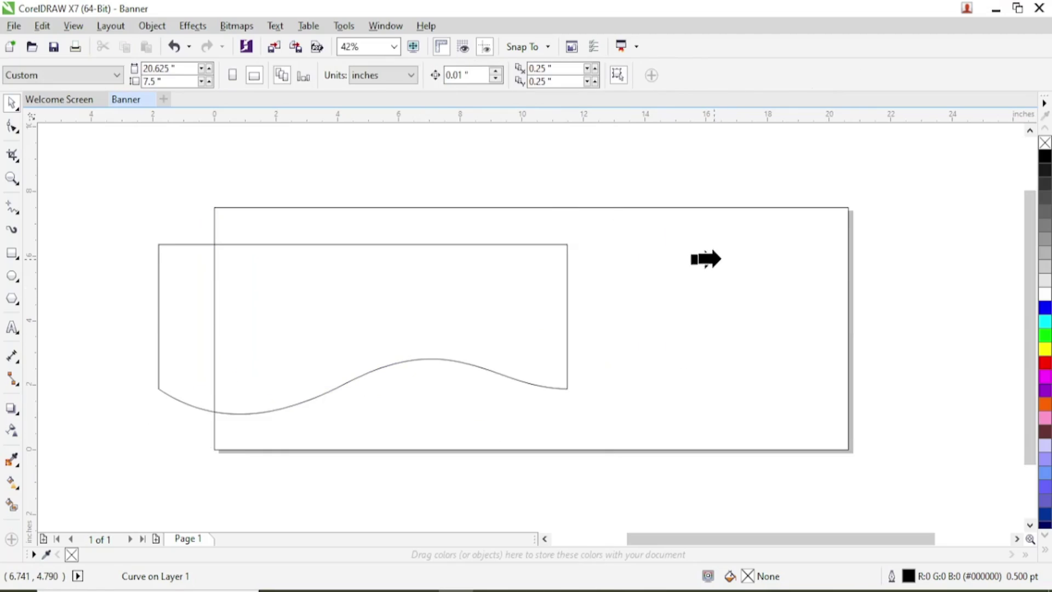
{"action": "left_click", "coordinate": [722, 258]}
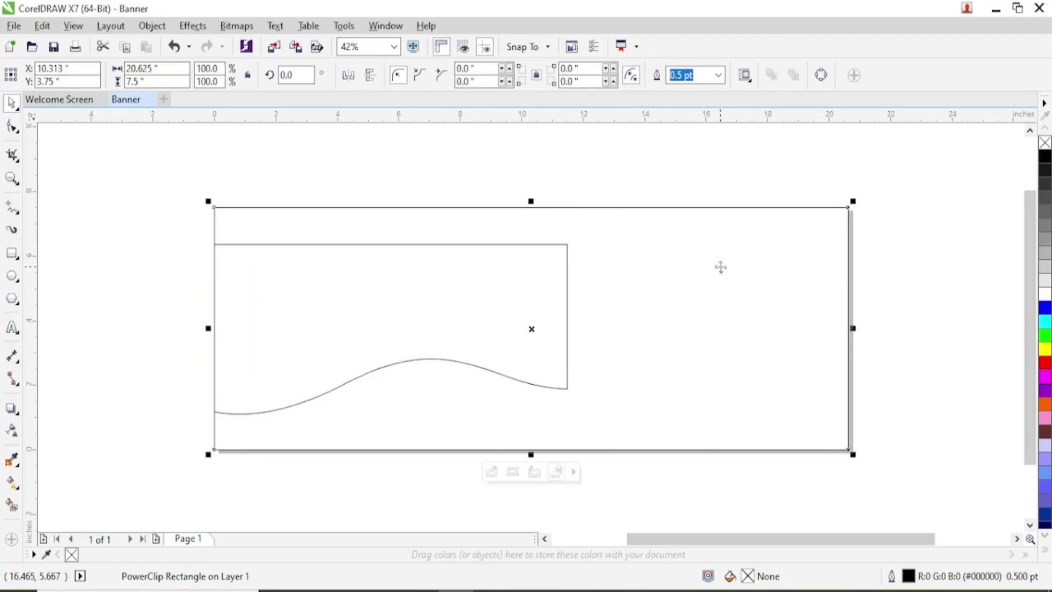
{"action": "key", "text": "ctrl+z"}
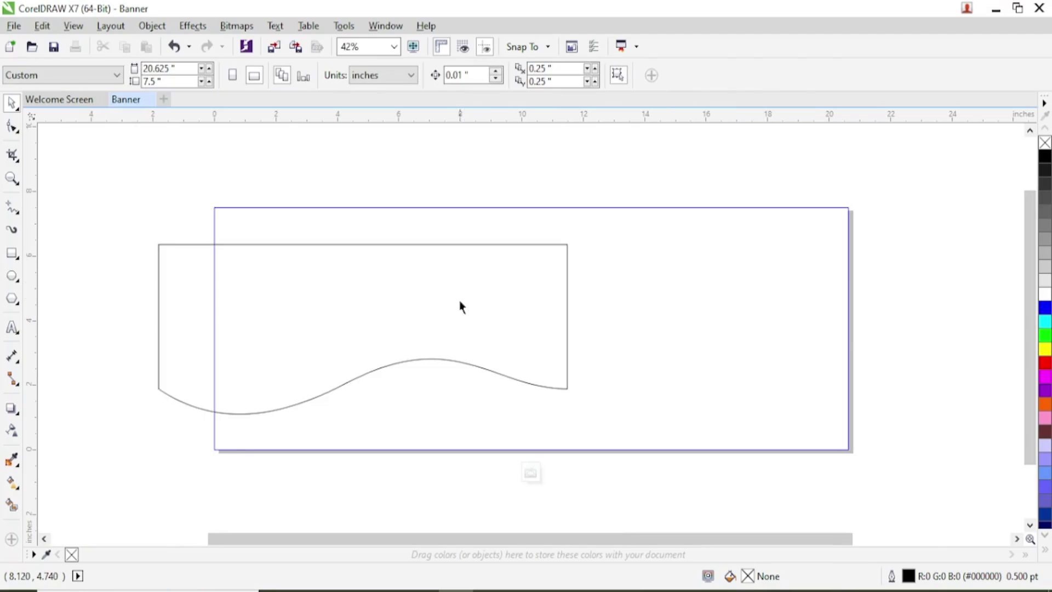
{"action": "left_click", "coordinate": [391, 312]}
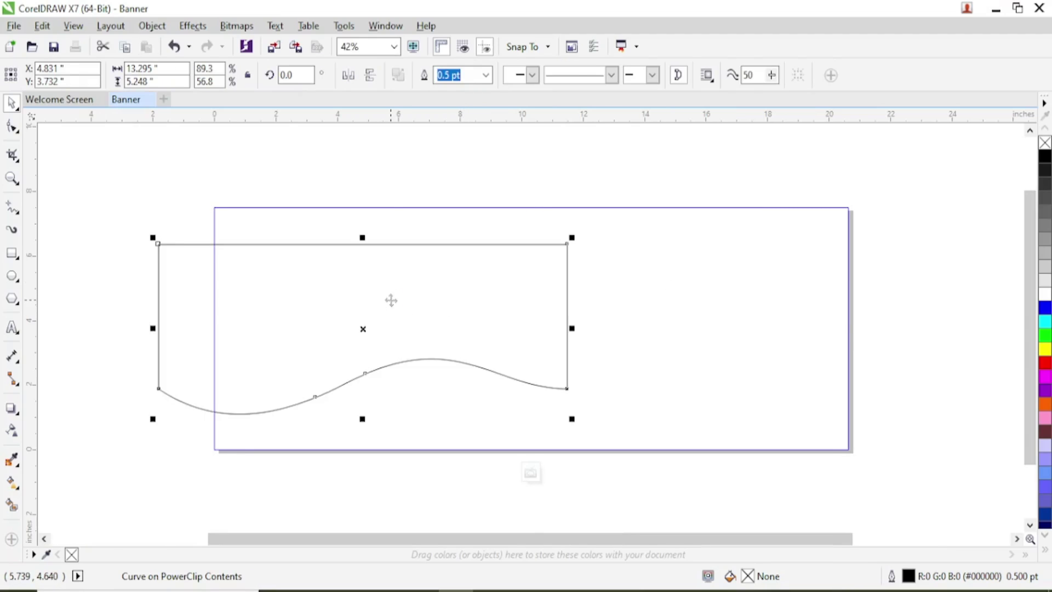
{"action": "key", "text": "ctrl+z"}
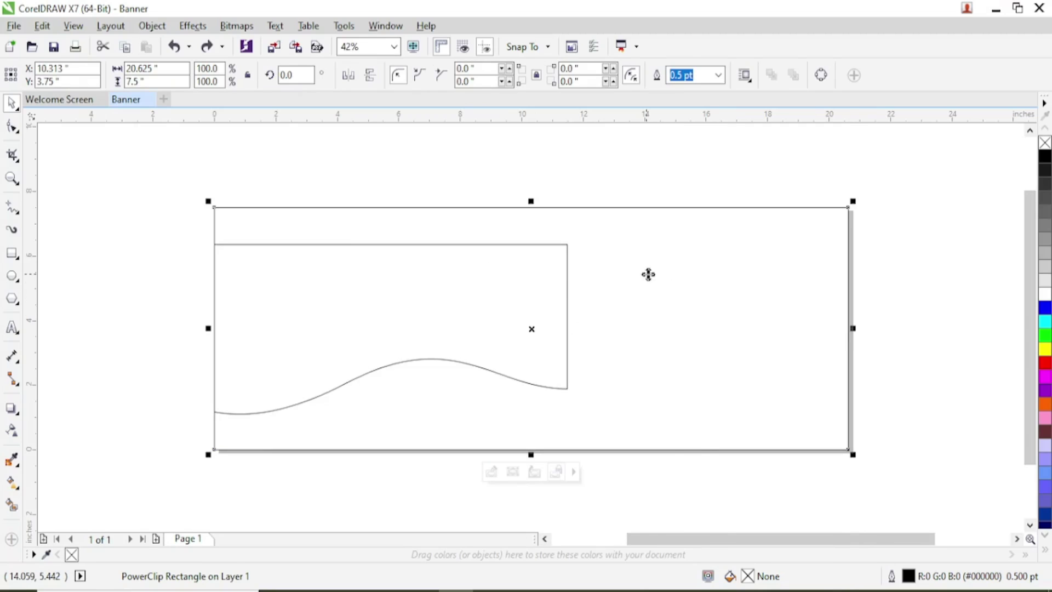
Edit the PowerClip contents: move the wavy shape over the rectangle's upper-right corner, scale it to about 12.6 inches wide, and finish editing.
{"action": "right_click", "coordinate": [648, 274]}
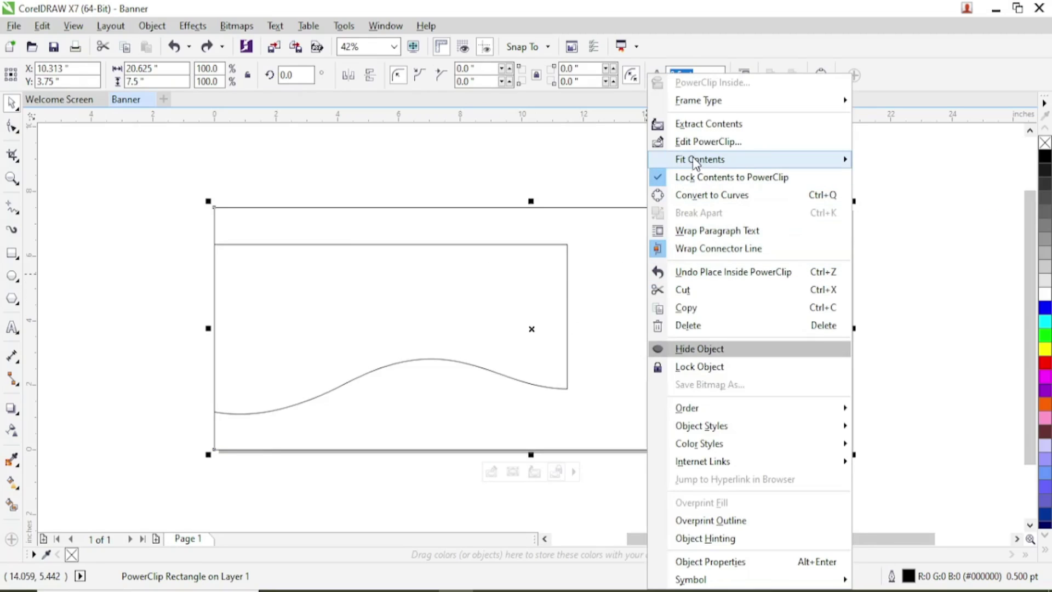
{"action": "left_click", "coordinate": [701, 144]}
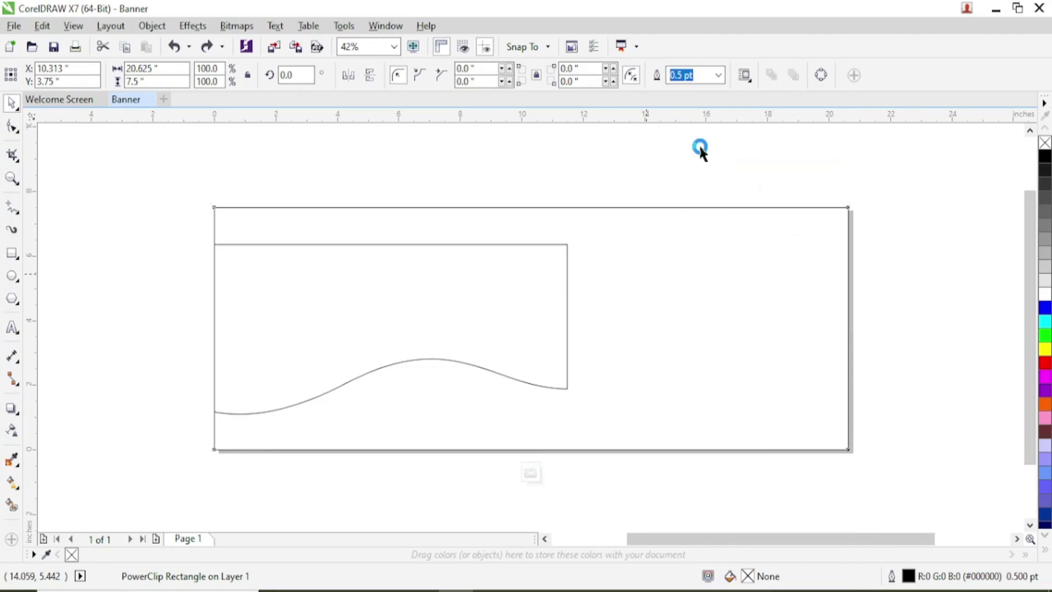
{"action": "left_click", "coordinate": [467, 283]}
{"action": "left_click_drag", "start_coordinate": [390, 303], "coordinate": [694, 237]}
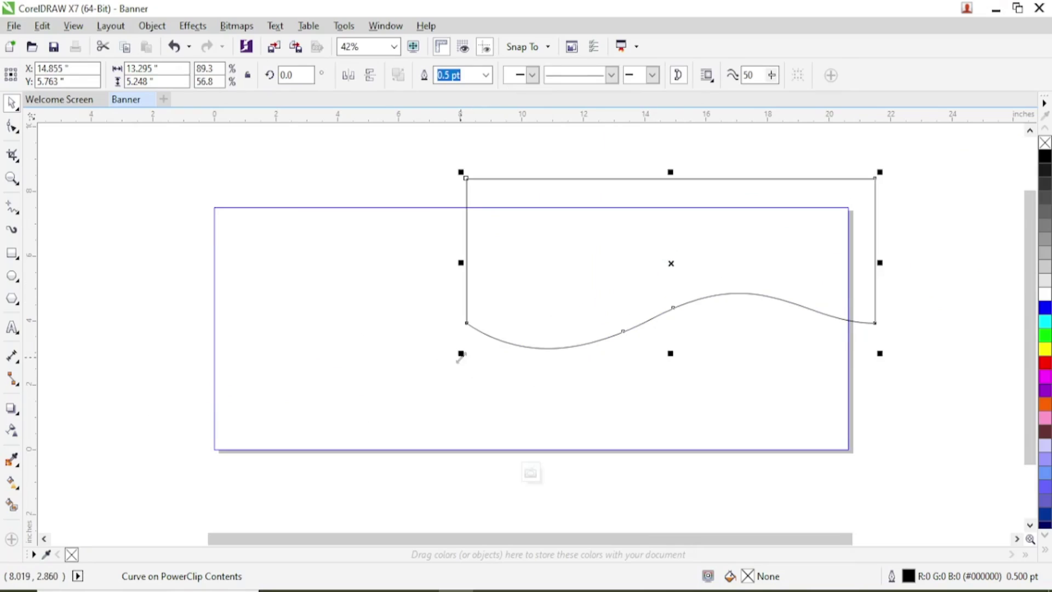
{"action": "left_click_drag", "start_coordinate": [456, 357], "coordinate": [479, 348]}
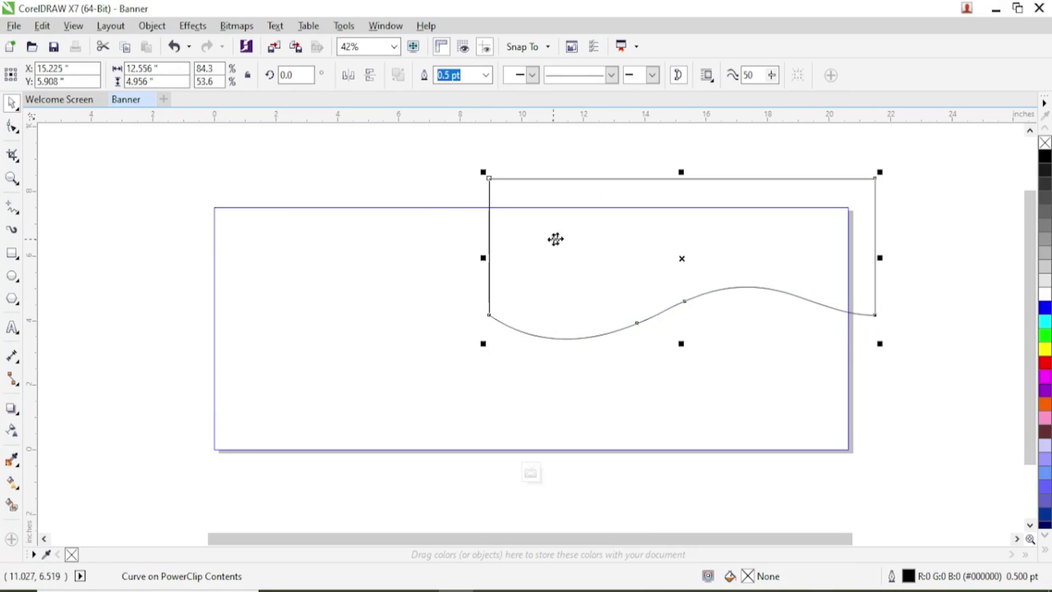
{"action": "right_click", "coordinate": [588, 242]}
{"action": "left_click", "coordinate": [624, 176]}
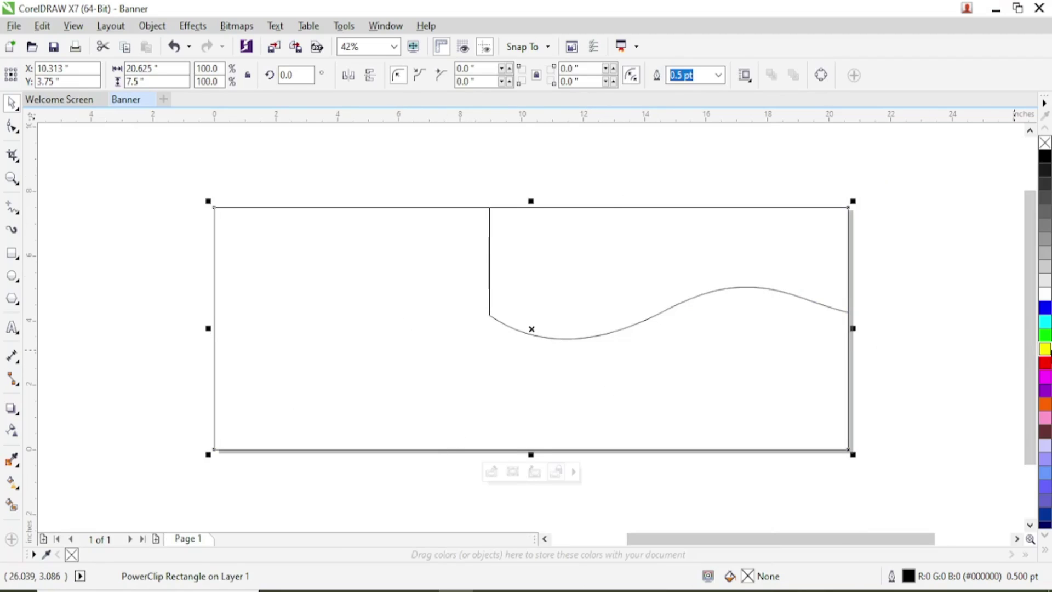
Fill the PowerClip rectangle with purple (#9900CC).
{"action": "left_click", "coordinate": [1046, 389]}
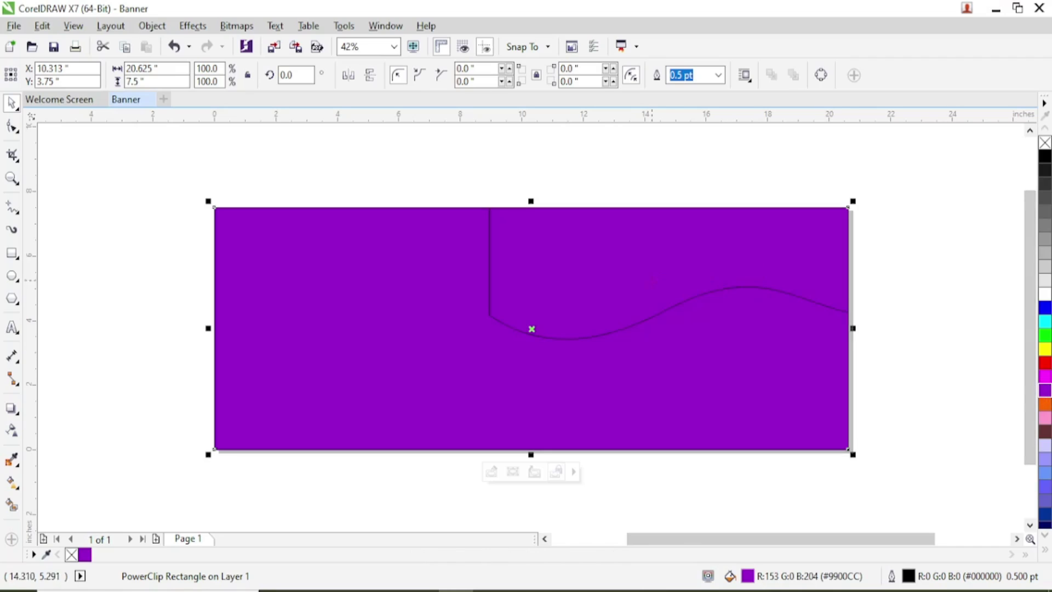
{"action": "left_click", "coordinate": [605, 277]}
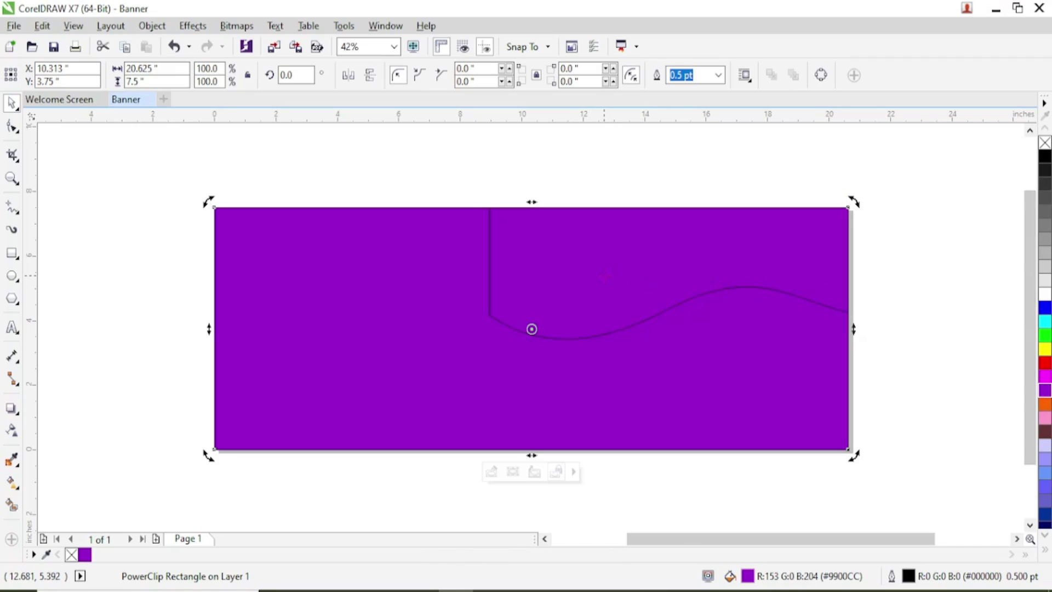
{"action": "left_click", "coordinate": [605, 278]}
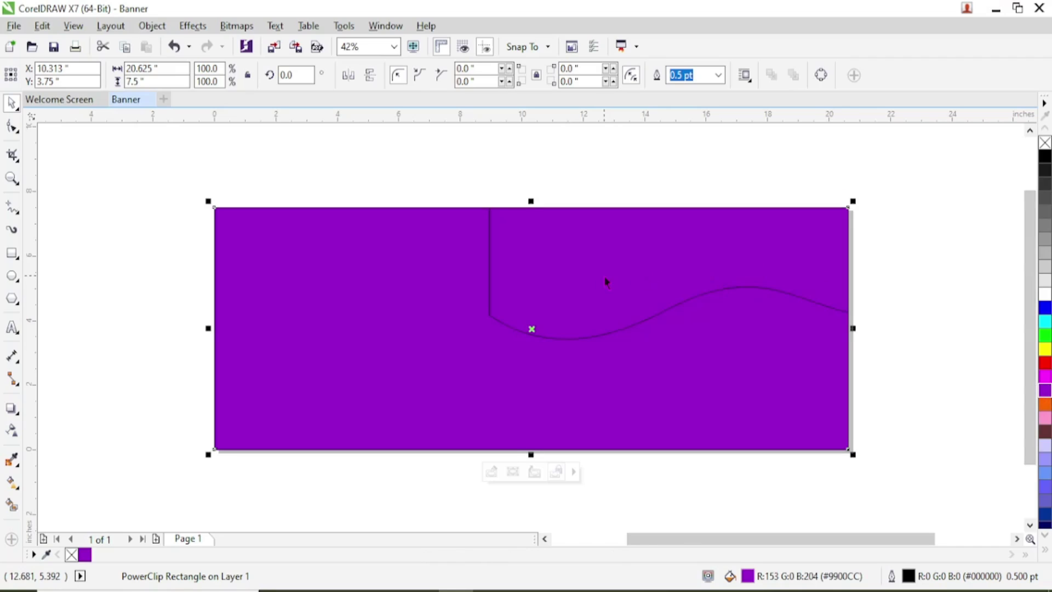
Open the PowerClip contents and scale the wavy shape down proportionally to about 11.4 inches wide.
{"action": "double_click", "coordinate": [606, 280]}
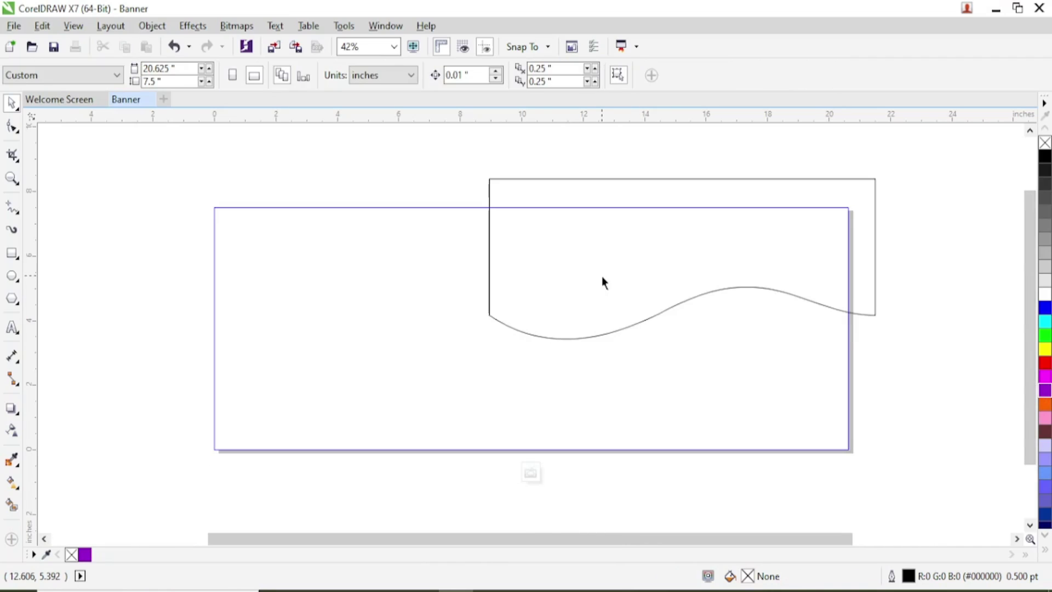
{"action": "left_click", "coordinate": [601, 276]}
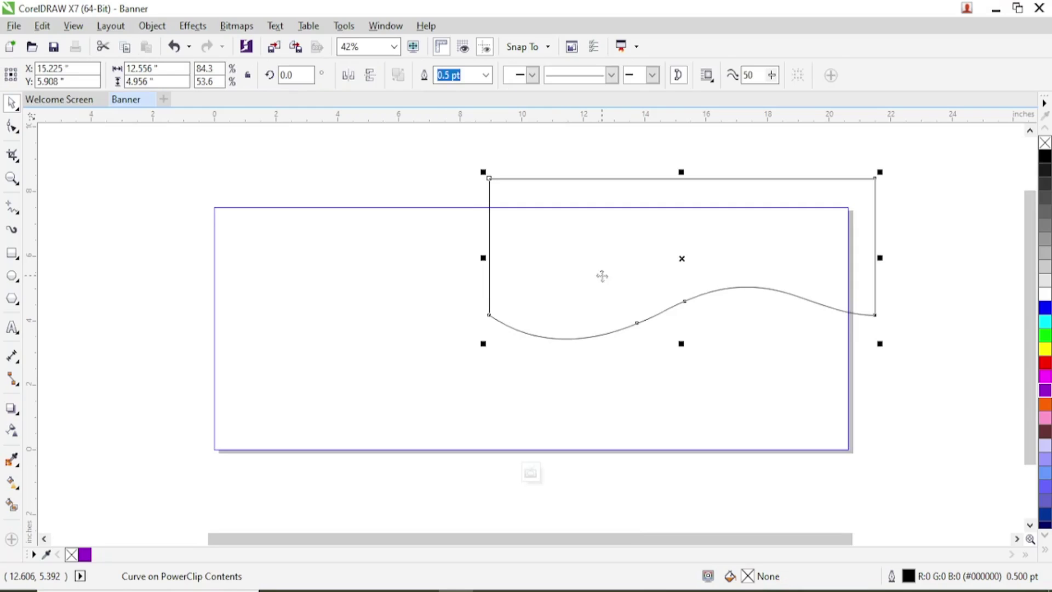
{"action": "left_click", "coordinate": [608, 252]}
{"action": "left_click", "coordinate": [608, 251]}
{"action": "left_click_drag", "start_coordinate": [880, 172], "coordinate": [843, 187]}
{"action": "scroll", "coordinate": [552, 265], "scroll_direction": "up", "scroll_amount": 2}
{"action": "scroll", "coordinate": [695, 174], "scroll_direction": "down", "scroll_amount": 3}
{"action": "scroll", "coordinate": [627, 245], "scroll_direction": "up", "scroll_amount": 2}
{"action": "scroll", "coordinate": [517, 358], "scroll_direction": "down", "scroll_amount": 2}
{"action": "scroll", "coordinate": [534, 404], "scroll_direction": "up", "scroll_amount": 2}
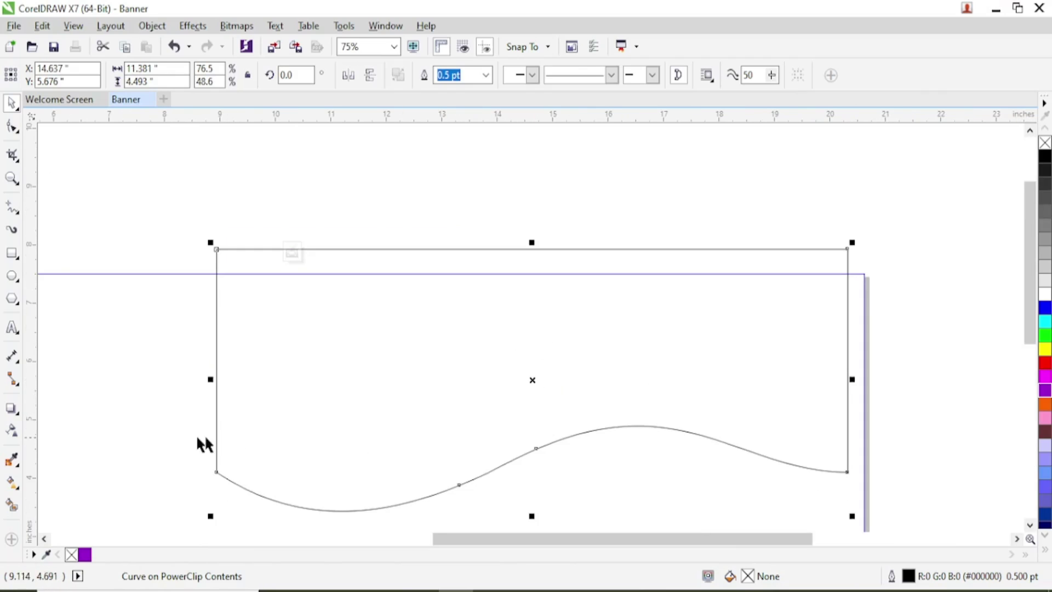
Add a node on the wavy edge just right of the shape's lower-left corner and delete the corner node to round that side.
{"action": "left_click", "coordinate": [218, 470]}
{"action": "left_click", "coordinate": [218, 471]}
{"action": "scroll", "coordinate": [215, 486], "scroll_direction": "up", "scroll_amount": 2}
{"action": "scroll", "coordinate": [222, 463], "scroll_direction": "down", "scroll_amount": 2}
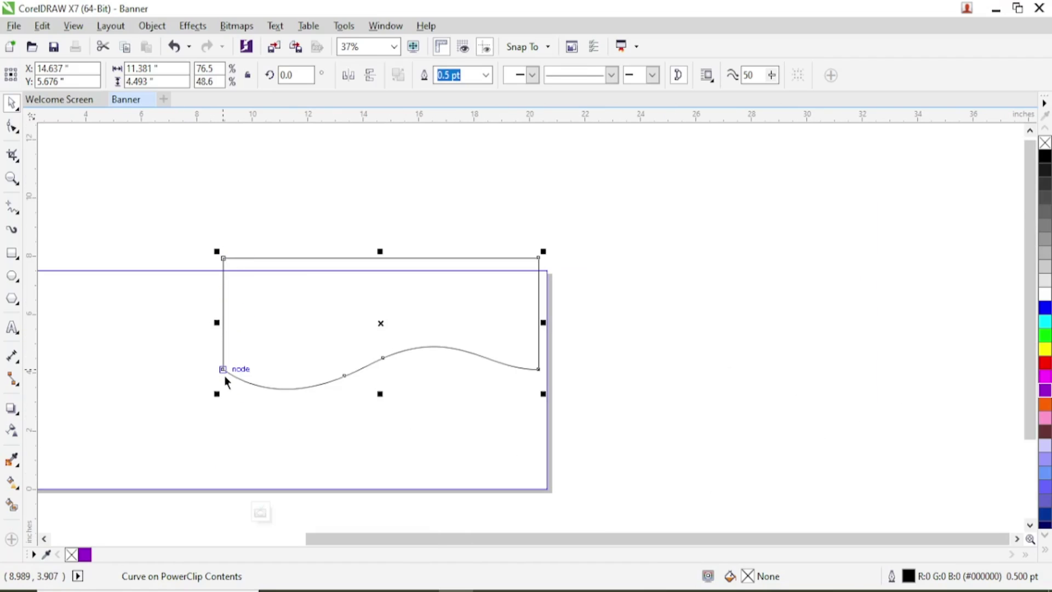
{"action": "scroll", "coordinate": [222, 373], "scroll_direction": "up", "scroll_amount": 1}
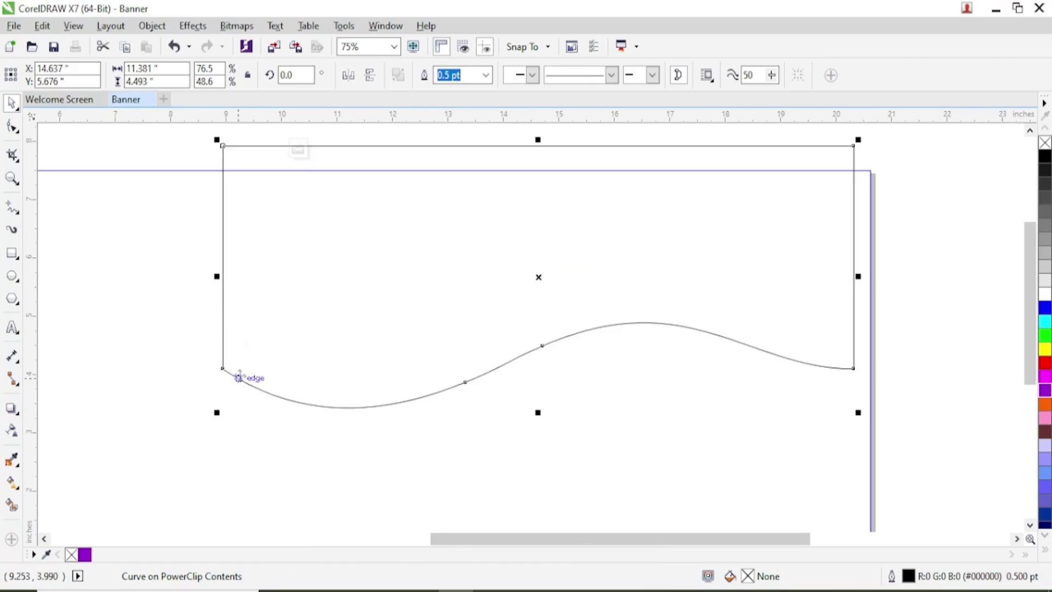
{"action": "scroll", "coordinate": [306, 362], "scroll_direction": "down", "scroll_amount": 1}
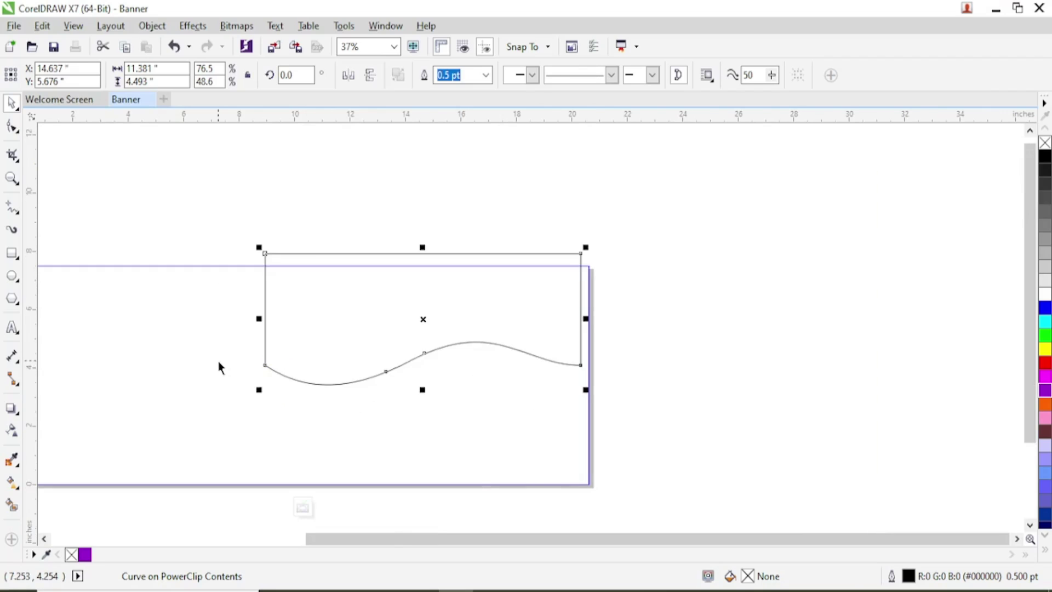
{"action": "scroll", "coordinate": [219, 360], "scroll_direction": "up", "scroll_amount": 1}
{"action": "left_click", "coordinate": [311, 362]}
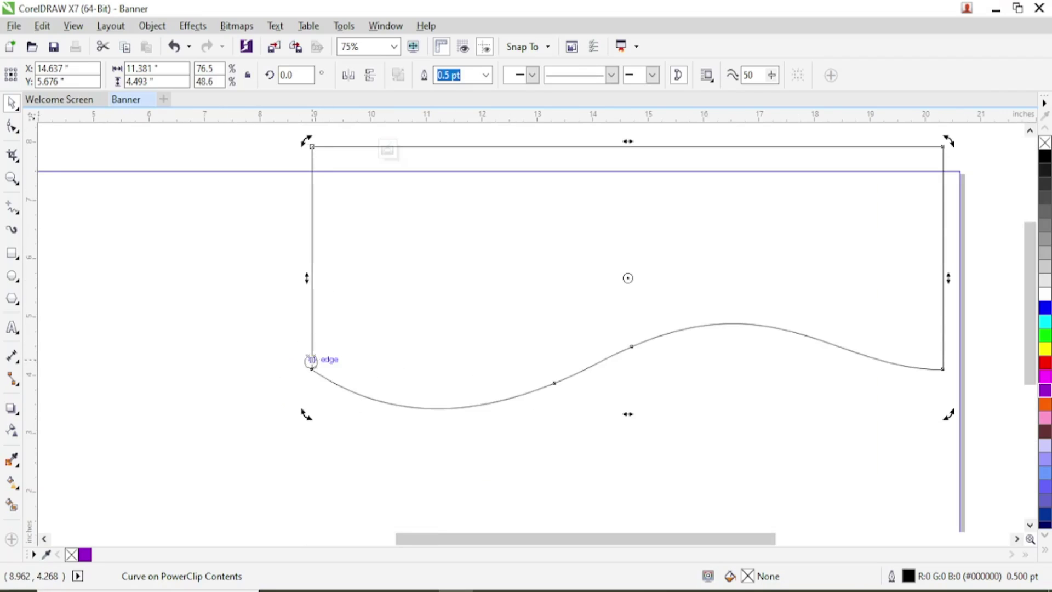
{"action": "double_click", "coordinate": [312, 363]}
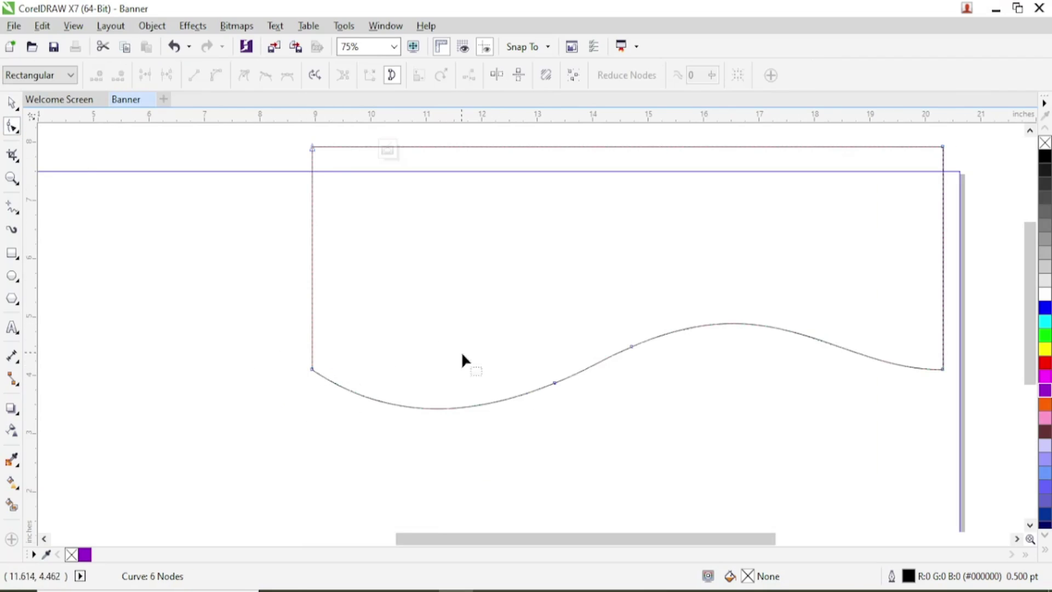
{"action": "left_click", "coordinate": [311, 370]}
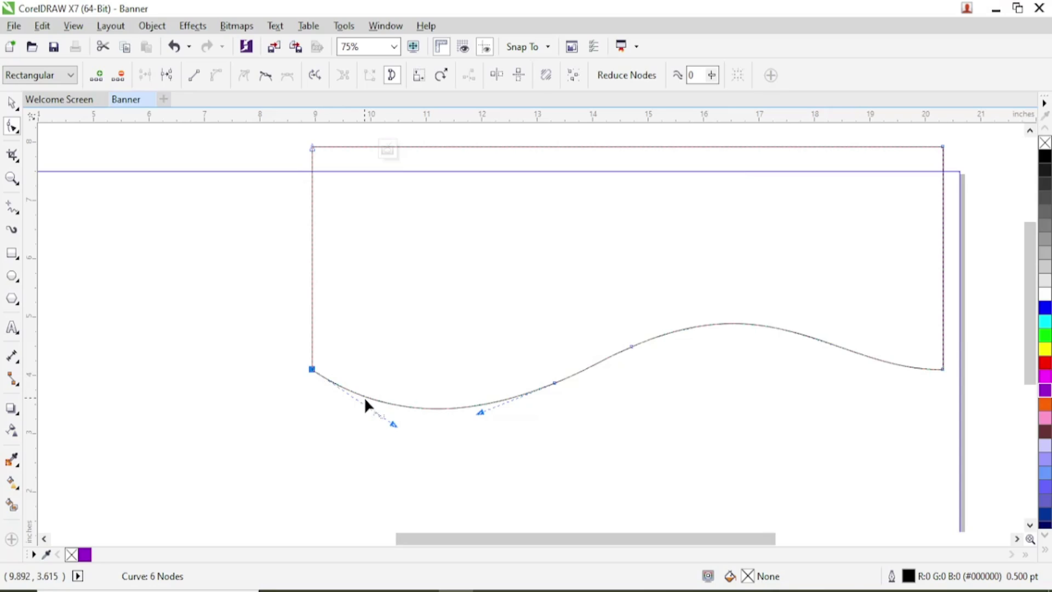
{"action": "scroll", "coordinate": [365, 396], "scroll_direction": "up", "scroll_amount": 3}
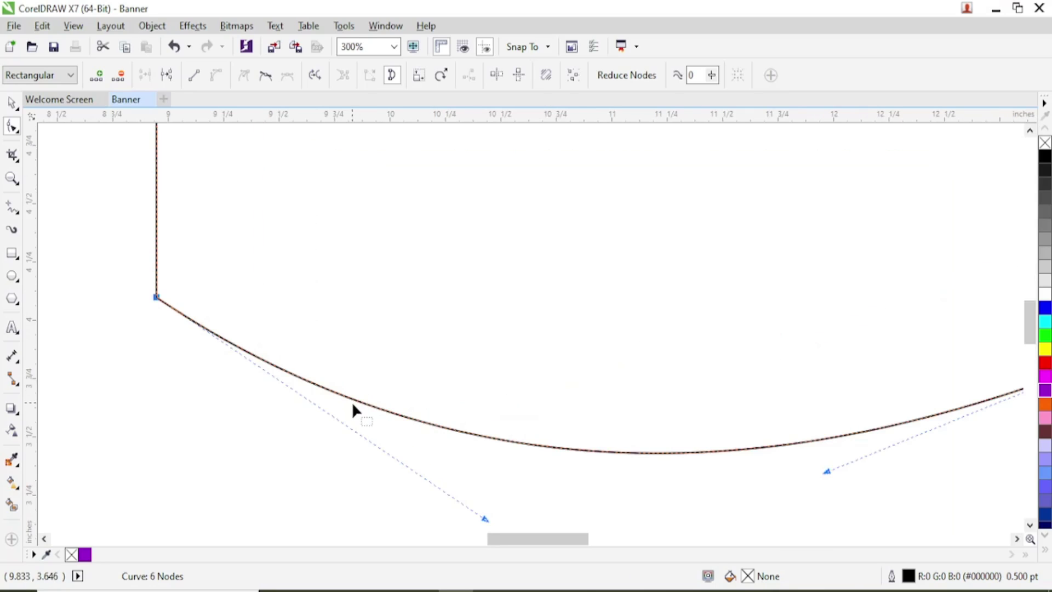
{"action": "double_click", "coordinate": [348, 397]}
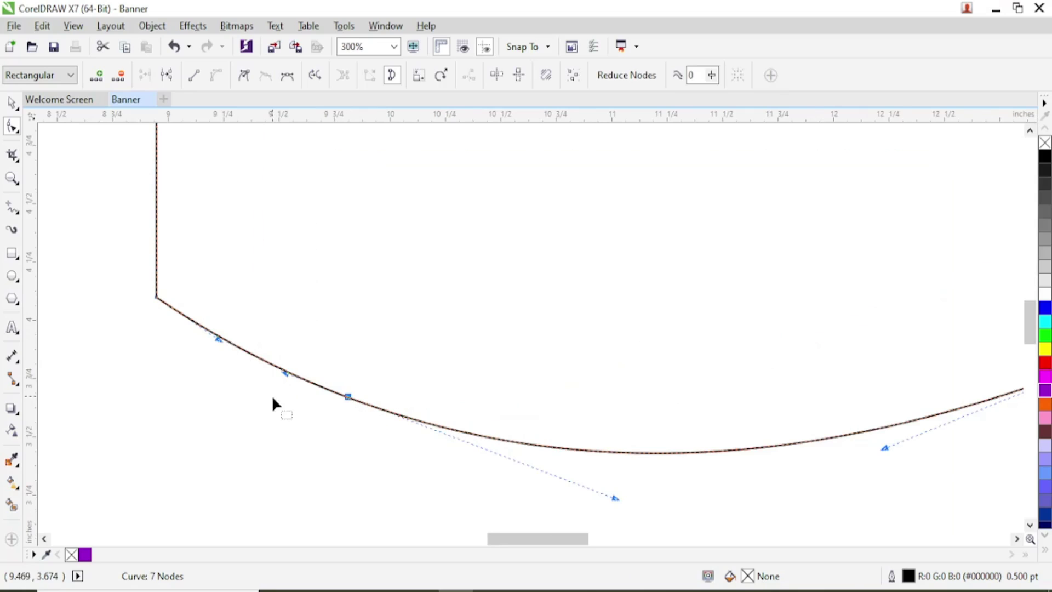
{"action": "scroll", "coordinate": [272, 399], "scroll_direction": "down", "scroll_amount": 2}
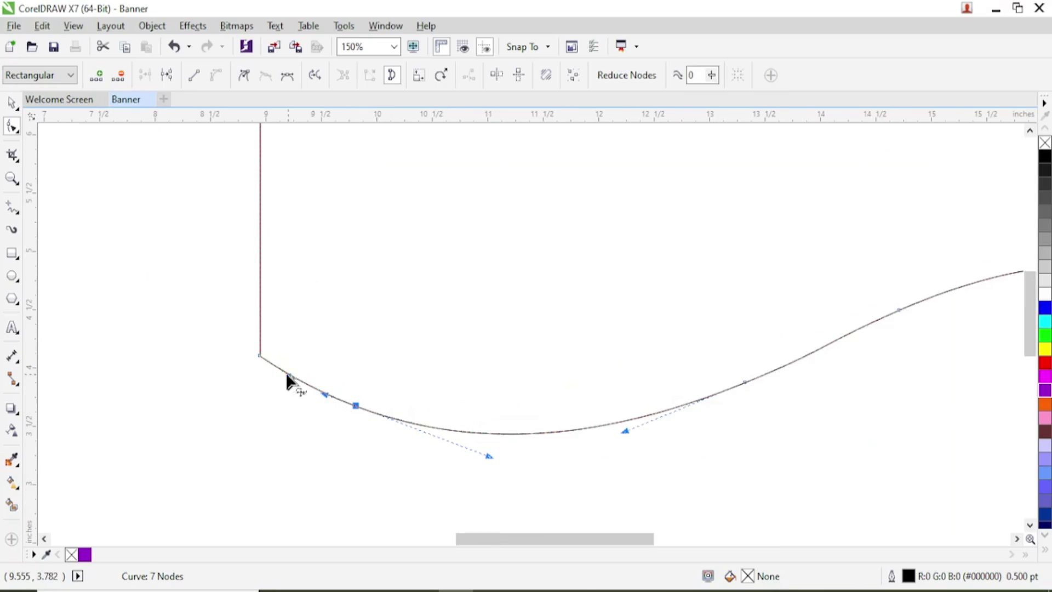
{"action": "double_click", "coordinate": [261, 356]}
{"action": "scroll", "coordinate": [314, 376], "scroll_direction": "down", "scroll_amount": 4}
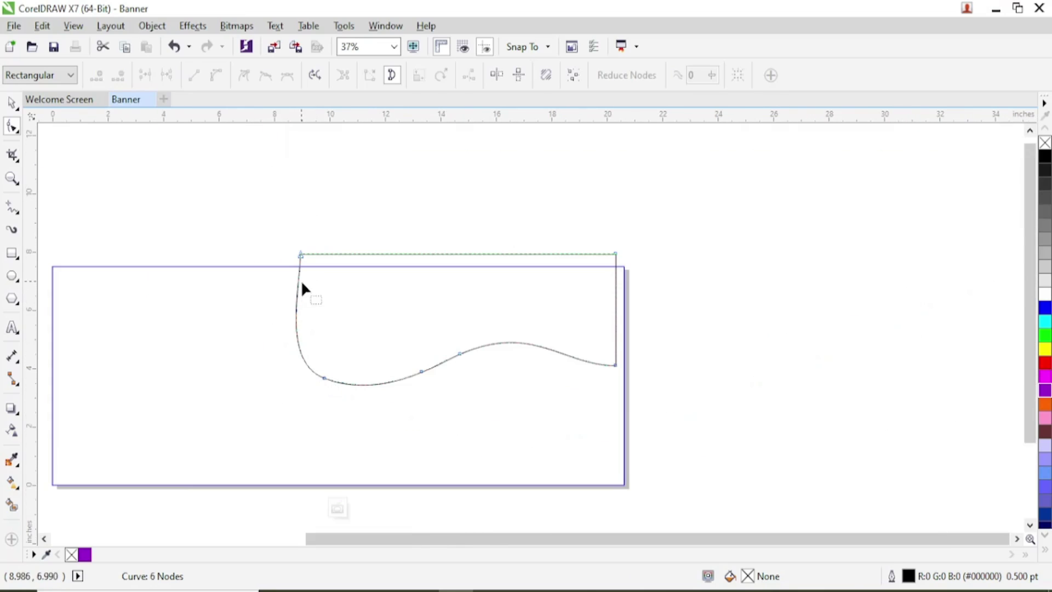
Move the shape's upper-left node farther left and adjust the new node's curve handle to form a sweeping left side.
{"action": "left_click_drag", "start_coordinate": [300, 253], "coordinate": [287, 251]}
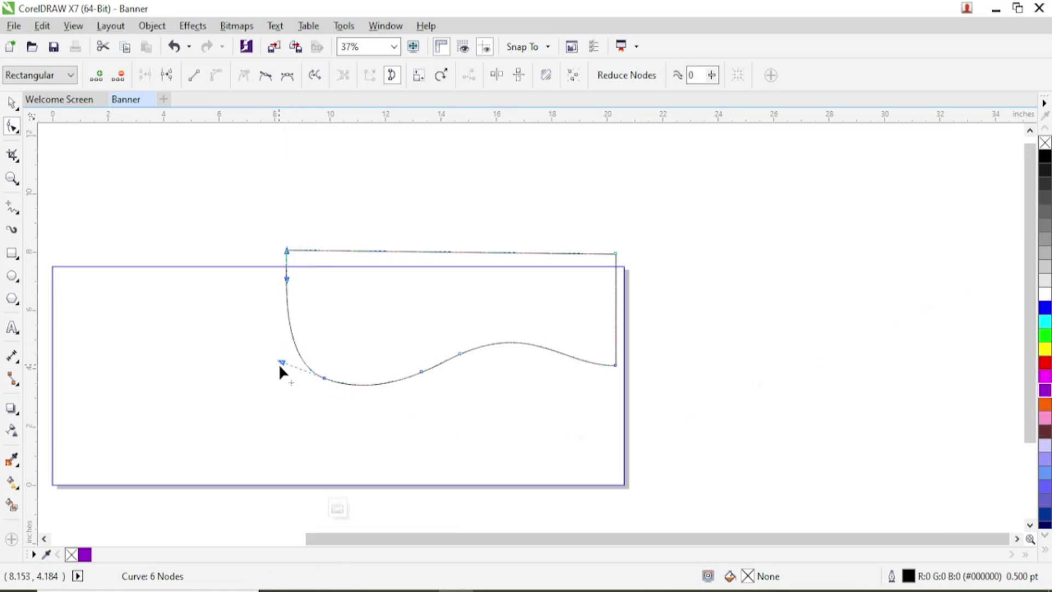
{"action": "left_click_drag", "start_coordinate": [280, 360], "coordinate": [278, 357]}
{"action": "scroll", "coordinate": [268, 366], "scroll_direction": "up", "scroll_amount": 2}
{"action": "scroll", "coordinate": [294, 376], "scroll_direction": "down", "scroll_amount": 2}
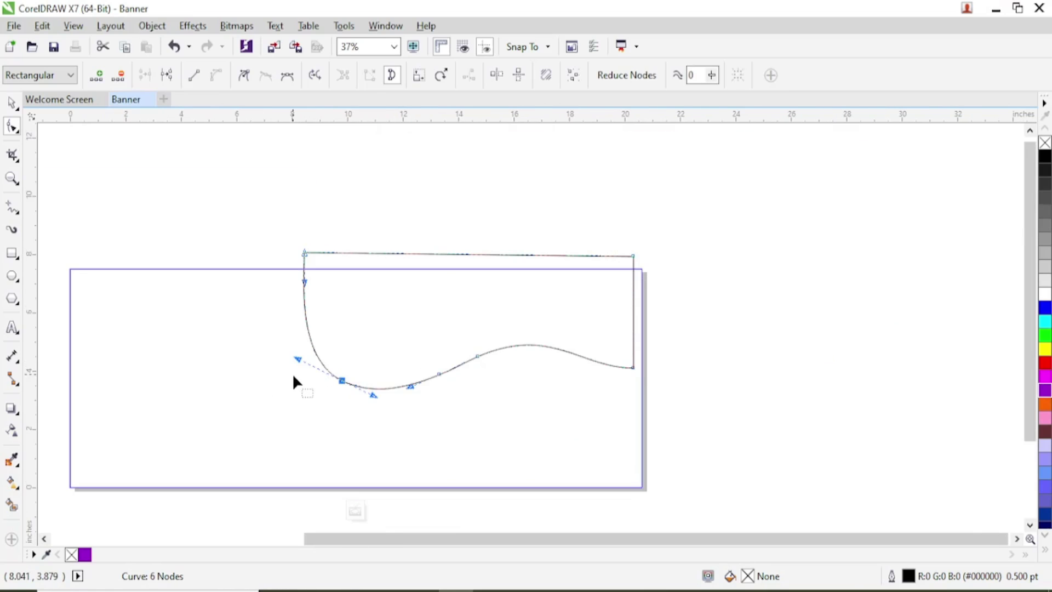
{"action": "scroll", "coordinate": [237, 285], "scroll_direction": "up", "scroll_amount": 2}
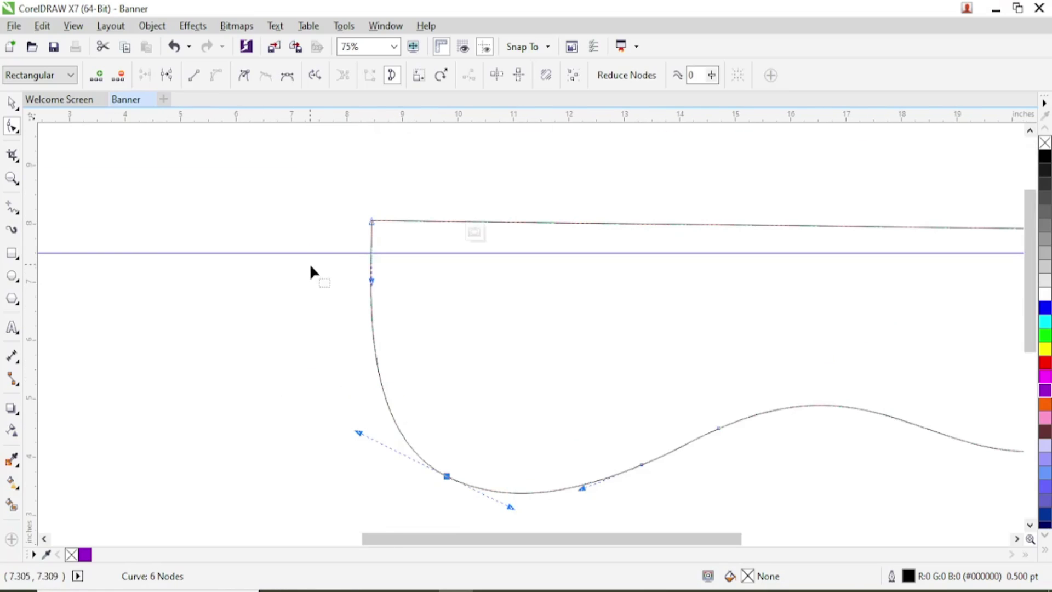
{"action": "left_click_drag", "start_coordinate": [372, 223], "coordinate": [304, 225]}
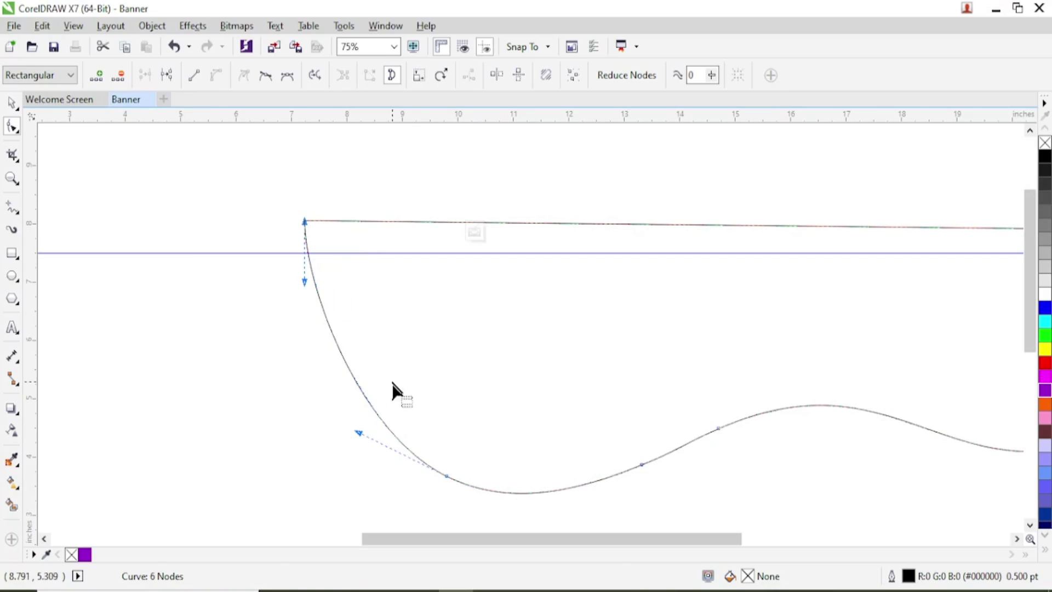
{"action": "scroll", "coordinate": [366, 349], "scroll_direction": "down", "scroll_amount": 2}
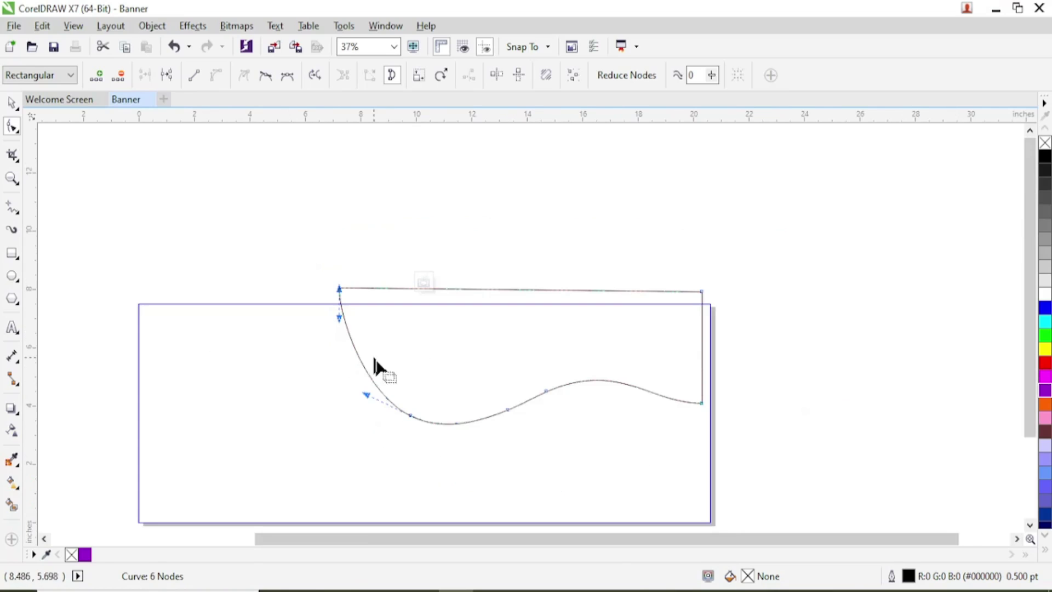
Move the node on the wave's rise before the crest slightly up and to the right.
{"action": "scroll", "coordinate": [471, 435], "scroll_direction": "up", "scroll_amount": 2}
{"action": "left_click", "coordinate": [349, 405]}
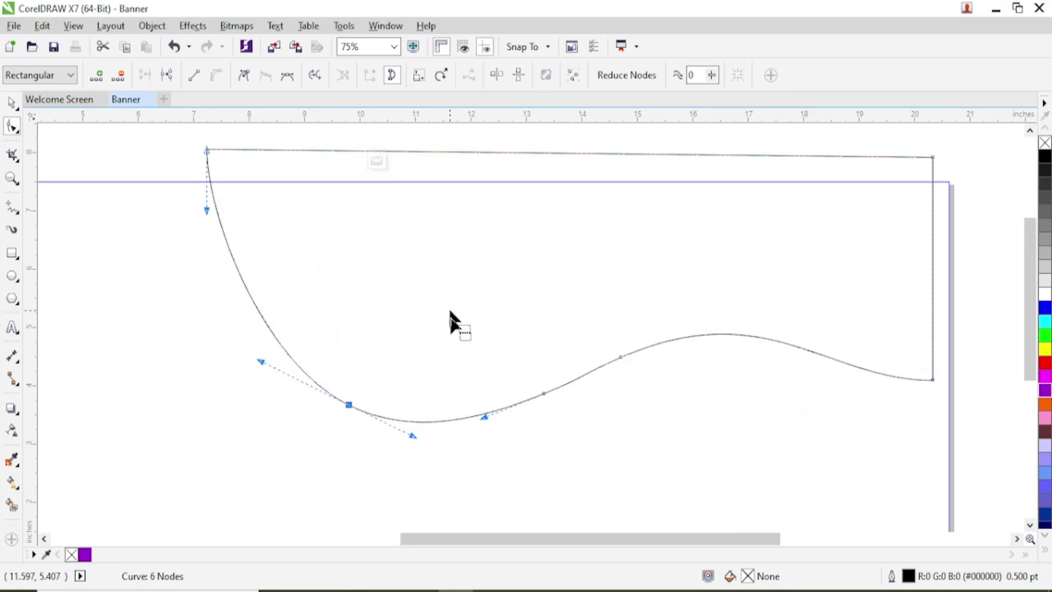
{"action": "scroll", "coordinate": [527, 380], "scroll_direction": "up", "scroll_amount": 2}
{"action": "scroll", "coordinate": [450, 390], "scroll_direction": "down", "scroll_amount": 2}
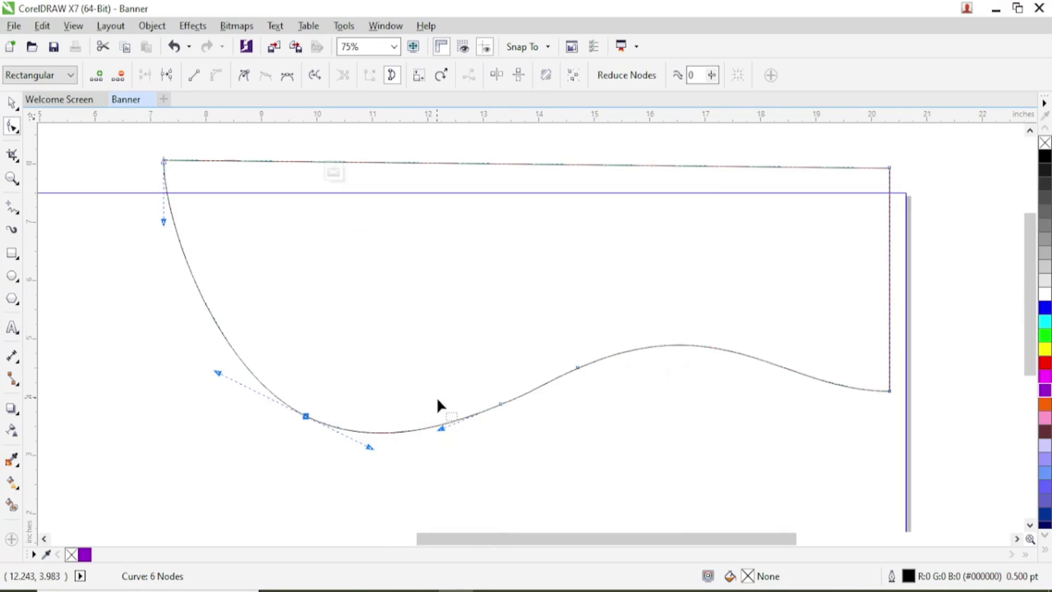
{"action": "left_click", "coordinate": [572, 406]}
{"action": "left_click_drag", "start_coordinate": [577, 366], "coordinate": [585, 360]}
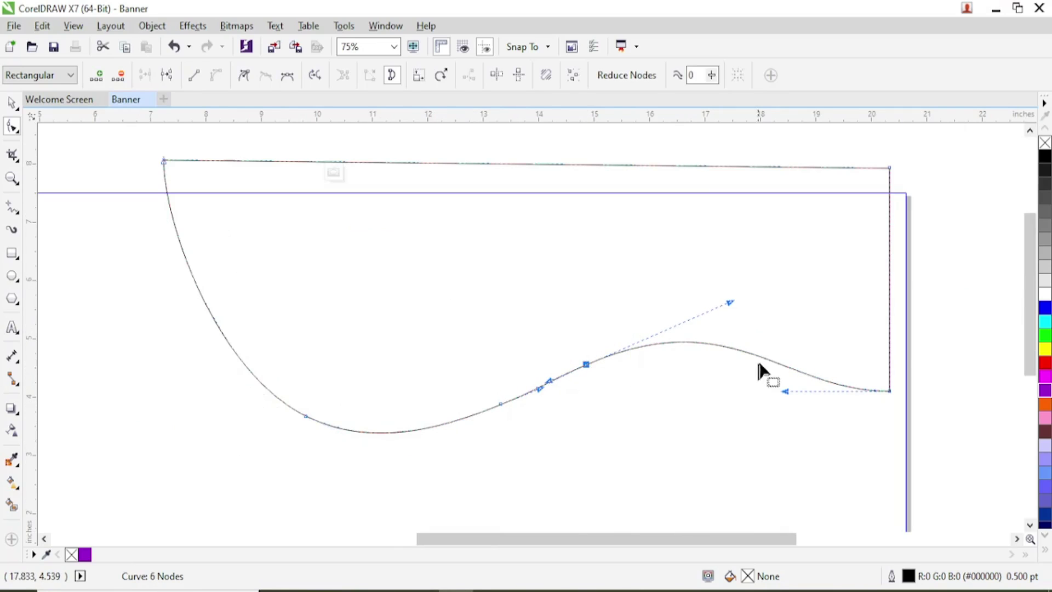
Scale the wavy shape down to about 11.2 inches wide over the page's upper-right corner and finish editing the PowerClip.
{"action": "left_click", "coordinate": [11, 103]}
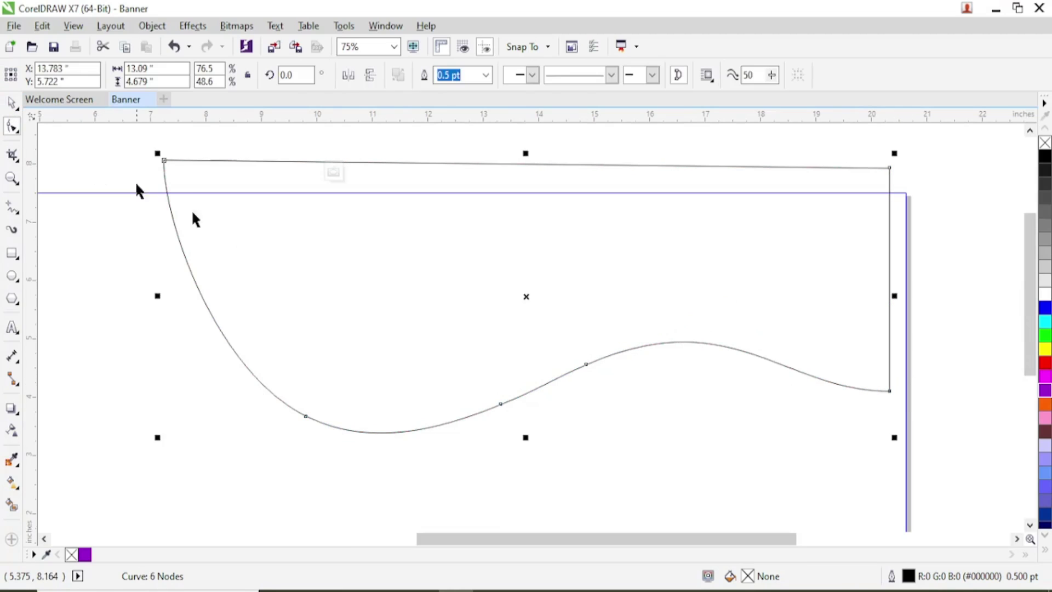
{"action": "left_click_drag", "start_coordinate": [391, 298], "coordinate": [459, 296]}
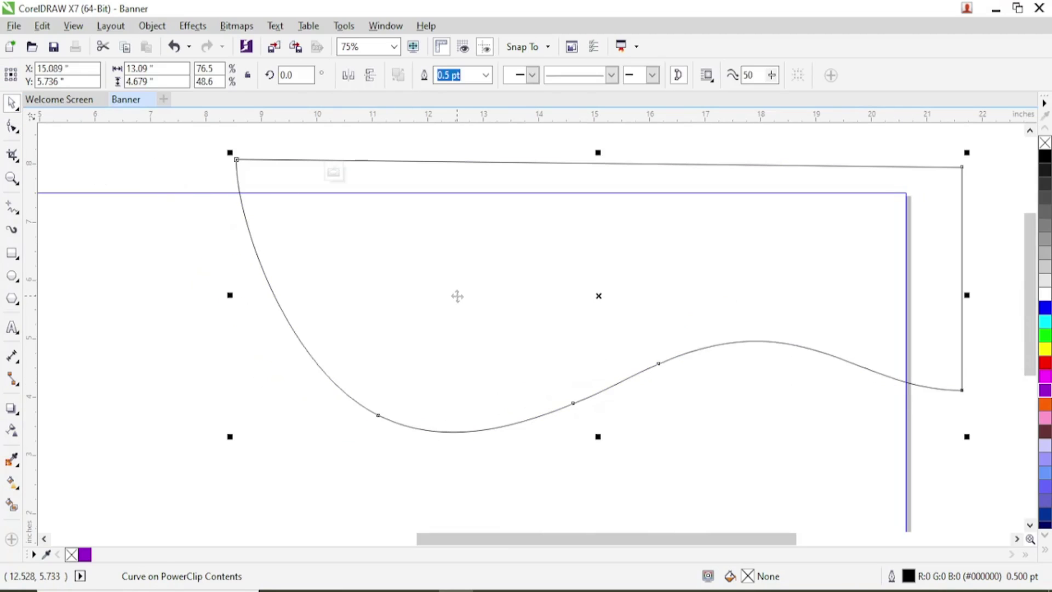
{"action": "left_click_drag", "start_coordinate": [230, 436], "coordinate": [336, 396]}
{"action": "left_click_drag", "start_coordinate": [613, 272], "coordinate": [576, 284]}
{"action": "scroll", "coordinate": [581, 286], "scroll_direction": "down", "scroll_amount": 2}
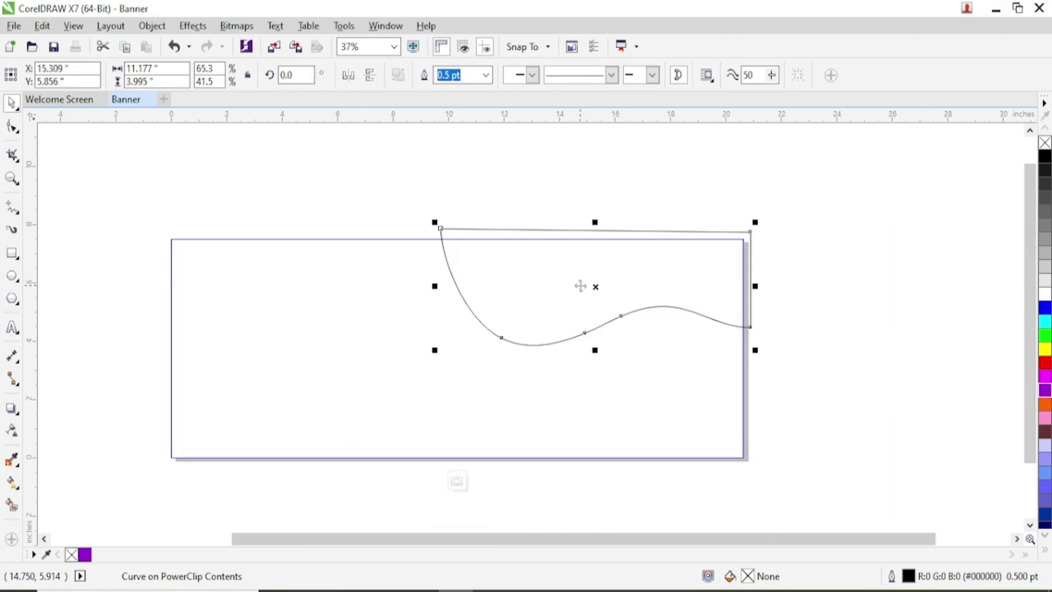
{"action": "right_click", "coordinate": [569, 283]}
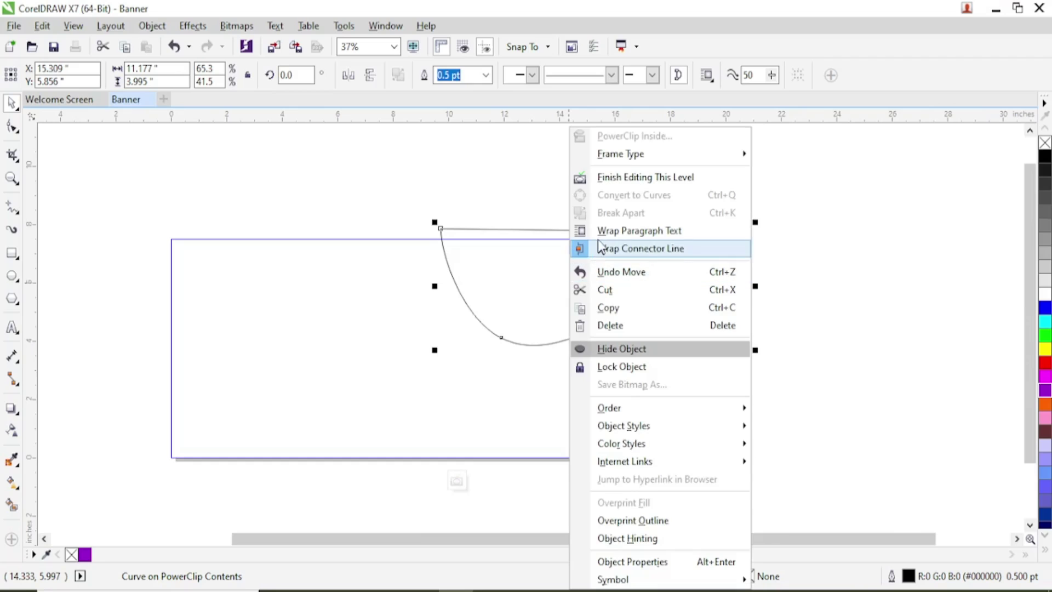
{"action": "left_click", "coordinate": [468, 262]}
{"action": "right_click", "coordinate": [474, 247]}
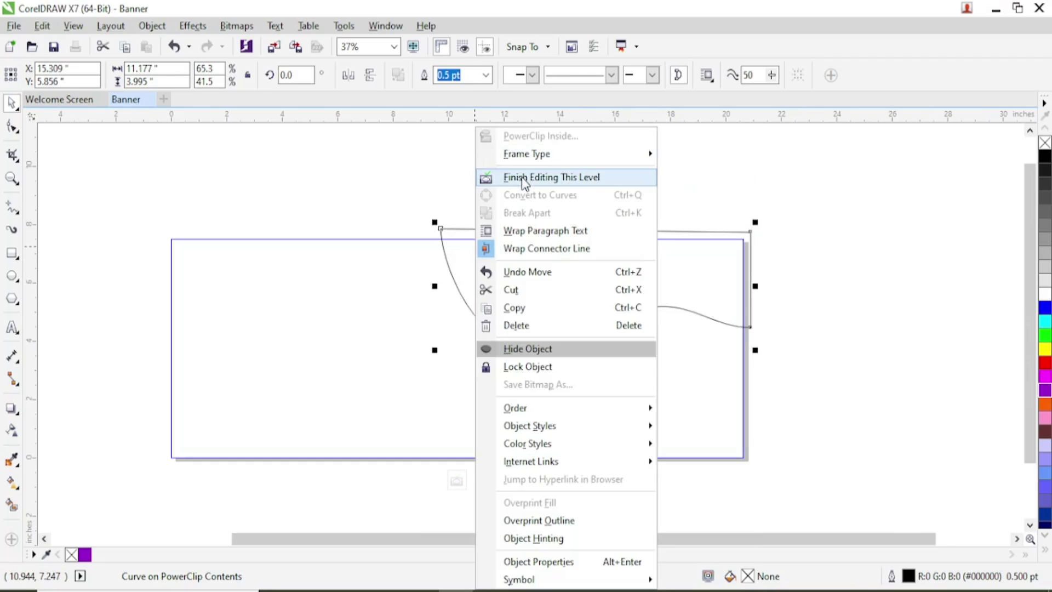
{"action": "left_click", "coordinate": [466, 176]}
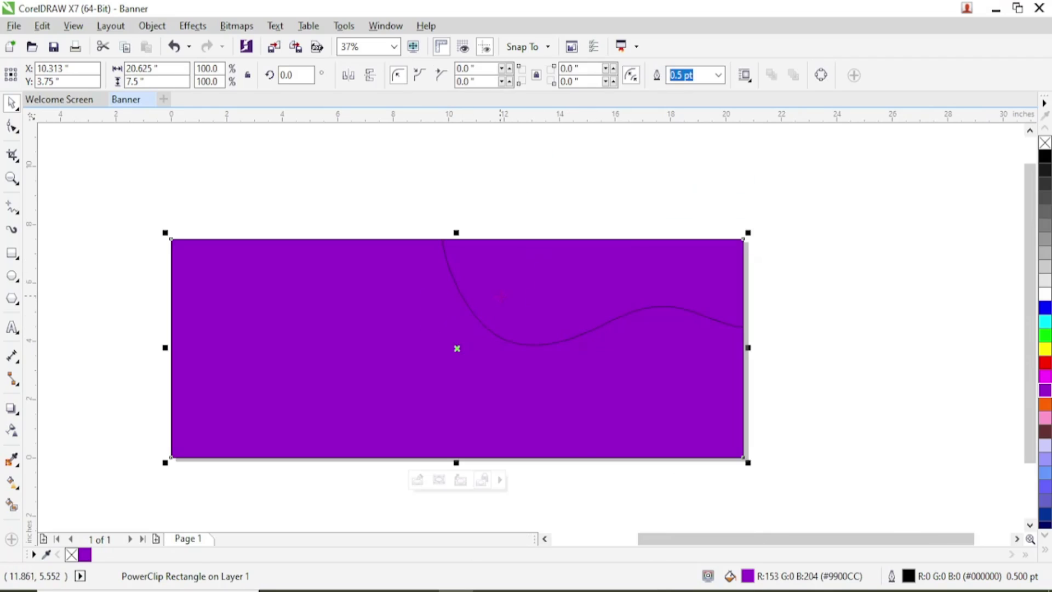
Reopen the PowerClip contents, fill the wavy shape with white, and finish editing the PowerClip.
{"action": "double_click", "coordinate": [515, 296]}
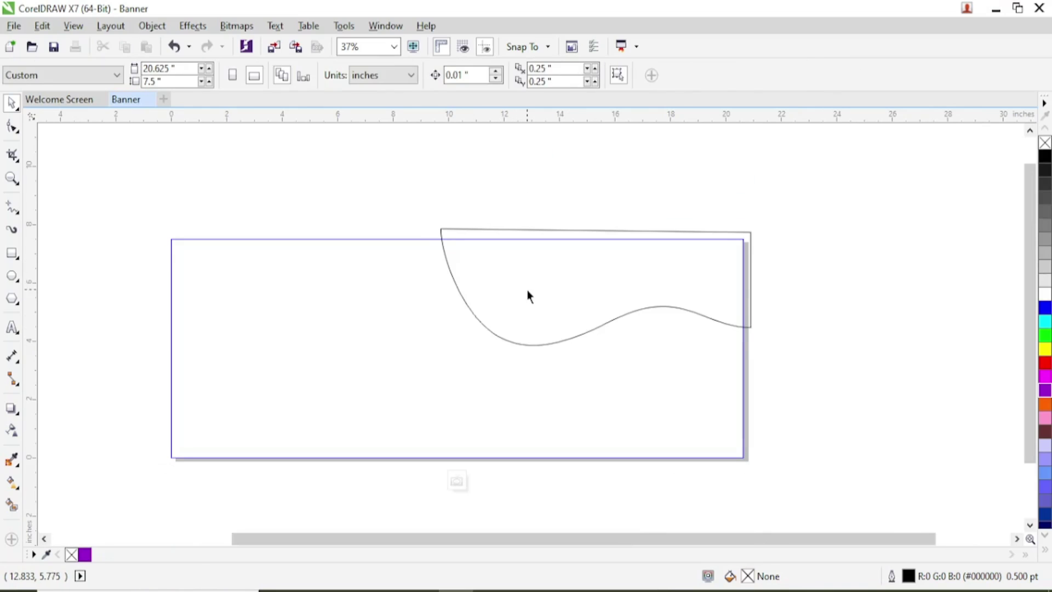
{"action": "left_click", "coordinate": [566, 268]}
{"action": "left_click", "coordinate": [1045, 294]}
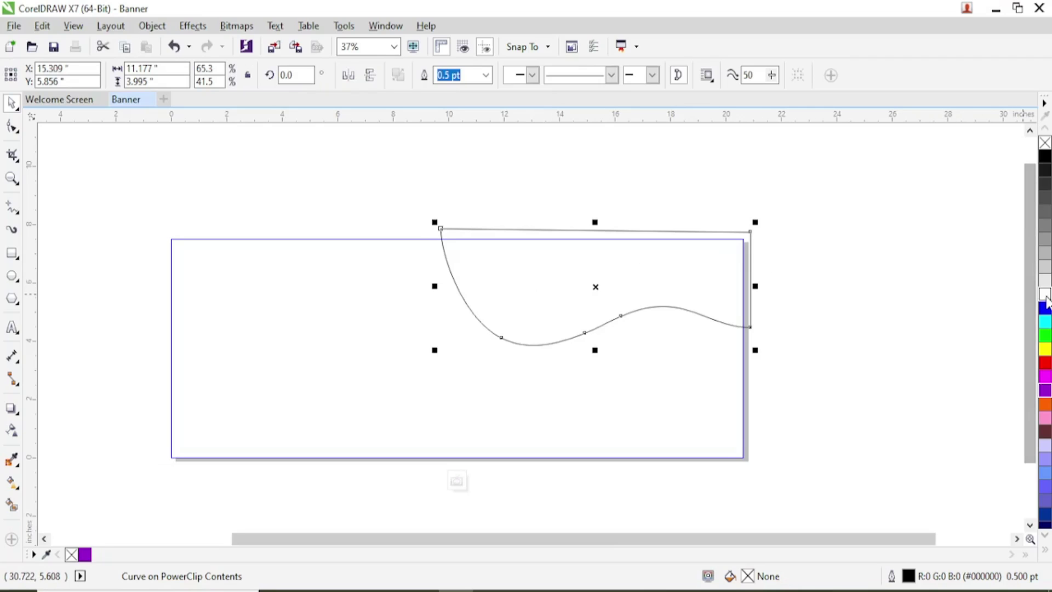
{"action": "right_click", "coordinate": [591, 301]}
{"action": "left_click", "coordinate": [613, 176]}
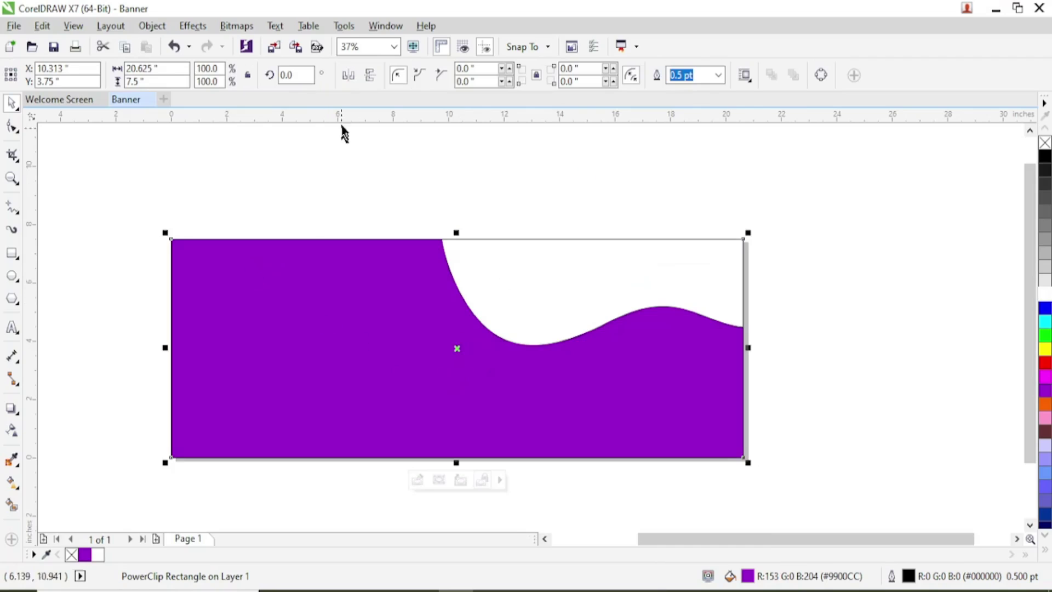
Open the PowerClip contents and place a duplicate of the white wavy shape over the page's upper-left area.
{"action": "left_click", "coordinate": [389, 48]}
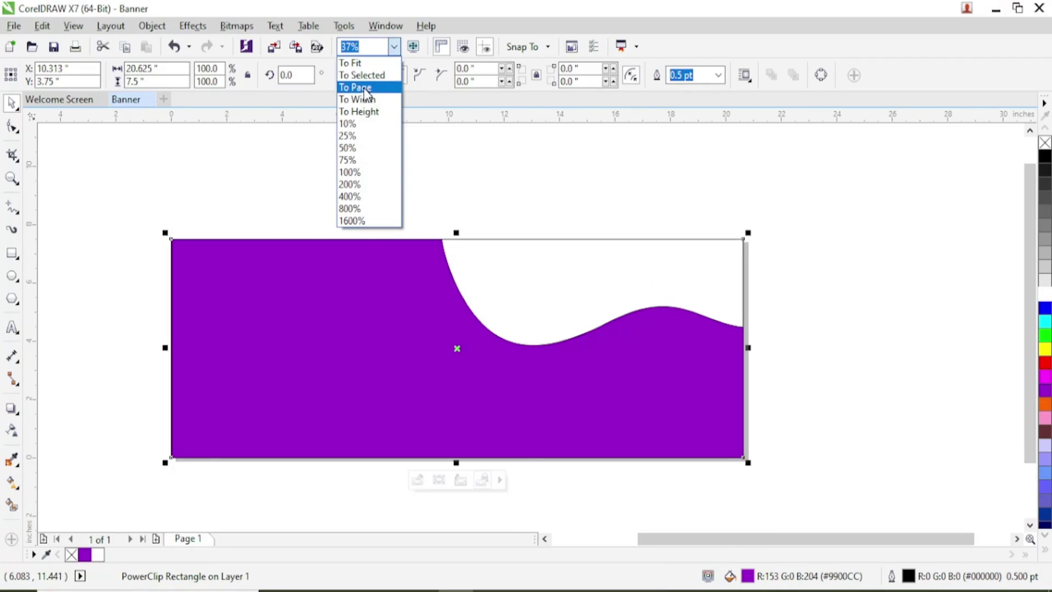
{"action": "left_click", "coordinate": [364, 85]}
{"action": "left_click", "coordinate": [353, 137]}
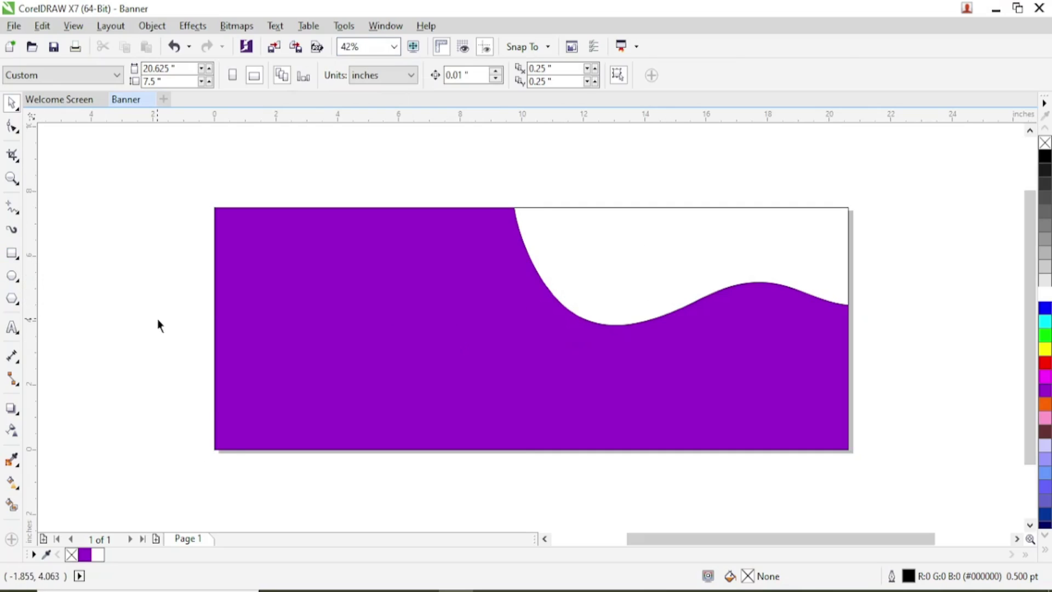
{"action": "left_click", "coordinate": [596, 243]}
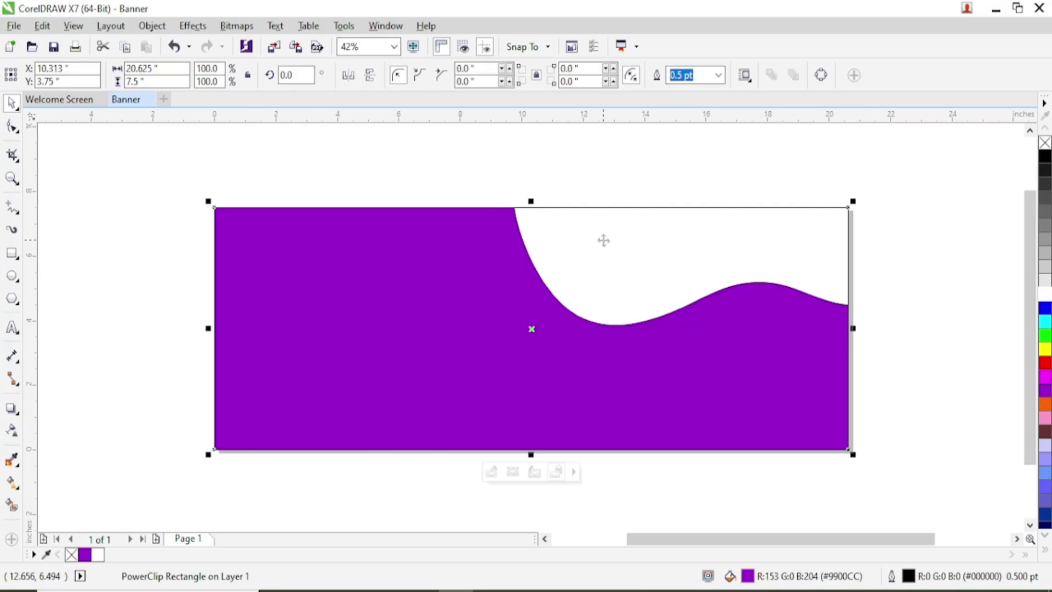
{"action": "right_click", "coordinate": [558, 267]}
{"action": "left_click", "coordinate": [594, 139]}
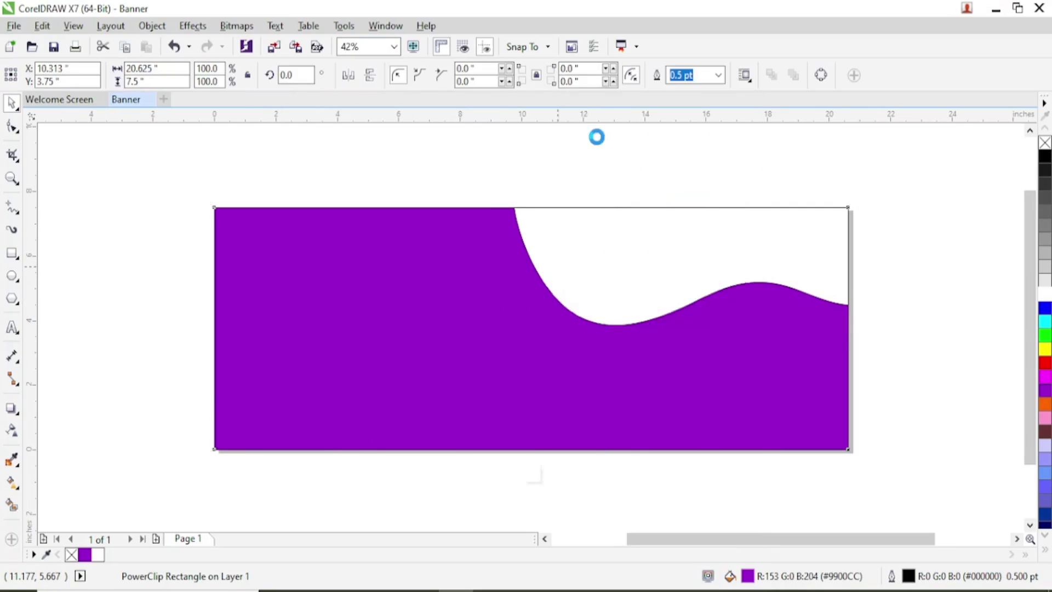
{"action": "left_click", "coordinate": [561, 251]}
{"action": "left_click_drag", "start_coordinate": [562, 250], "coordinate": [110, 275]}
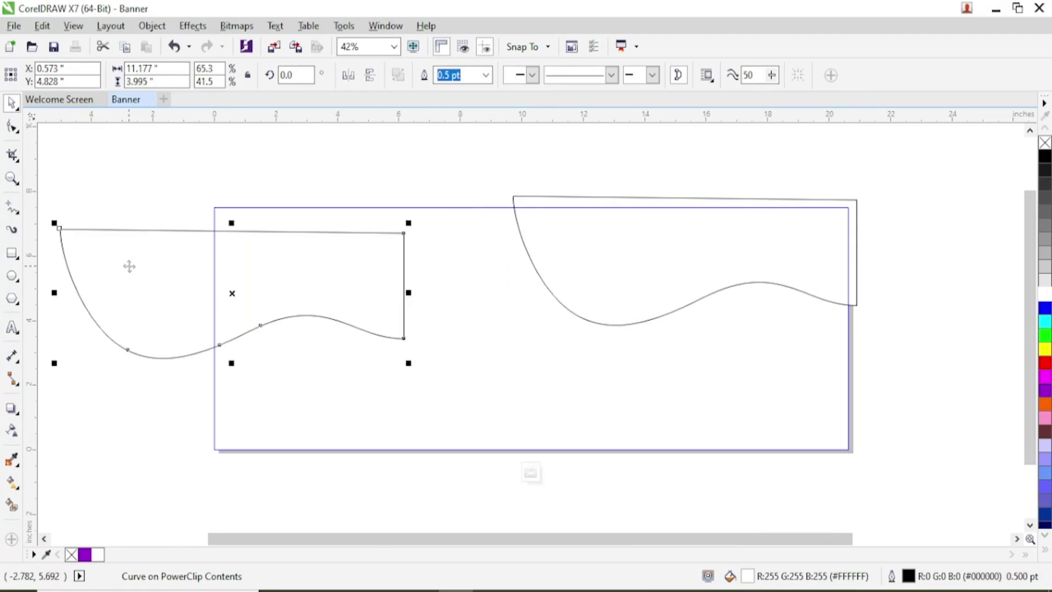
{"action": "key", "text": "ctrl+d"}
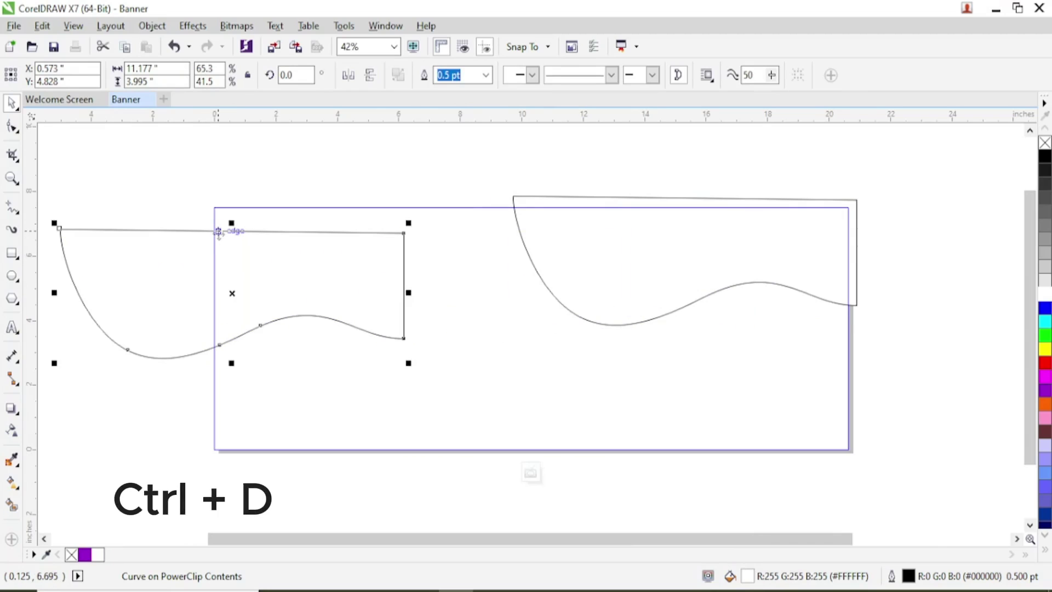
{"action": "left_click_drag", "start_coordinate": [170, 271], "coordinate": [208, 230]}
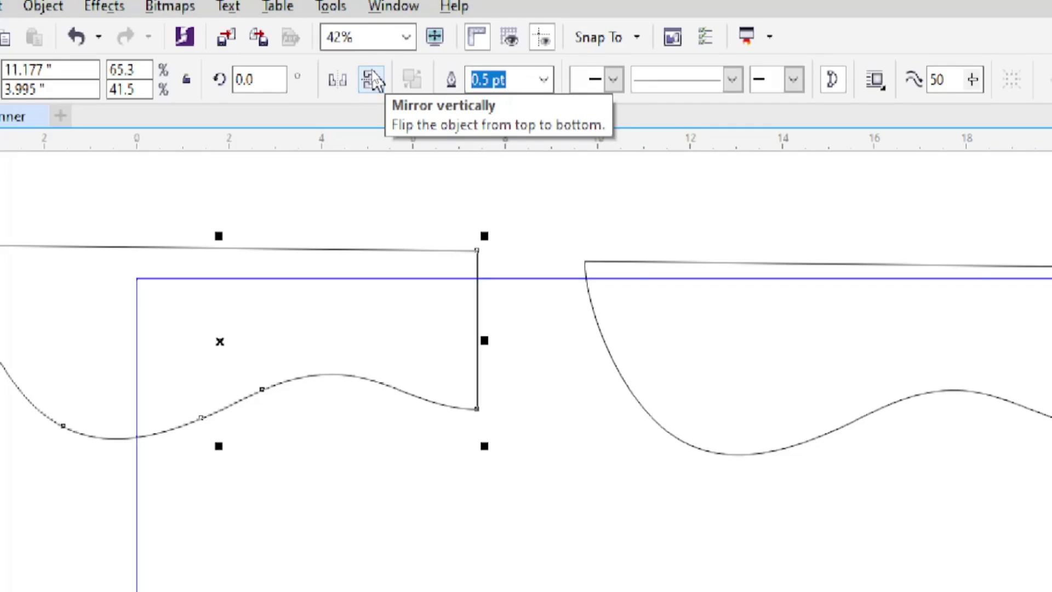
Mirror the duplicate vertically and horizontally, position it over the page's lower-left corner, and finish editing the PowerClip.
{"action": "left_click", "coordinate": [373, 80]}
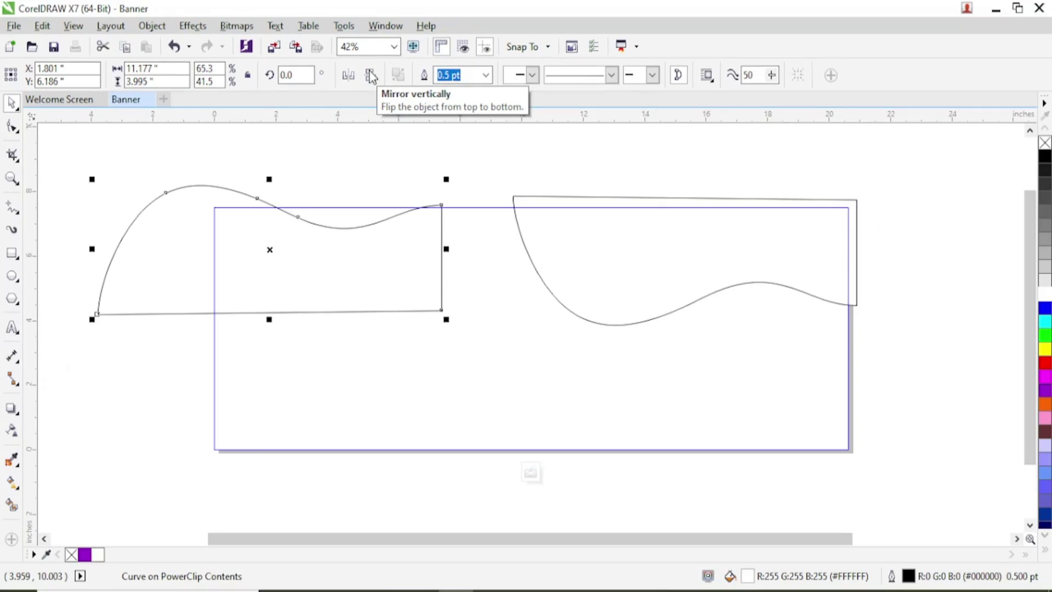
{"action": "left_click_drag", "start_coordinate": [277, 256], "coordinate": [357, 427]}
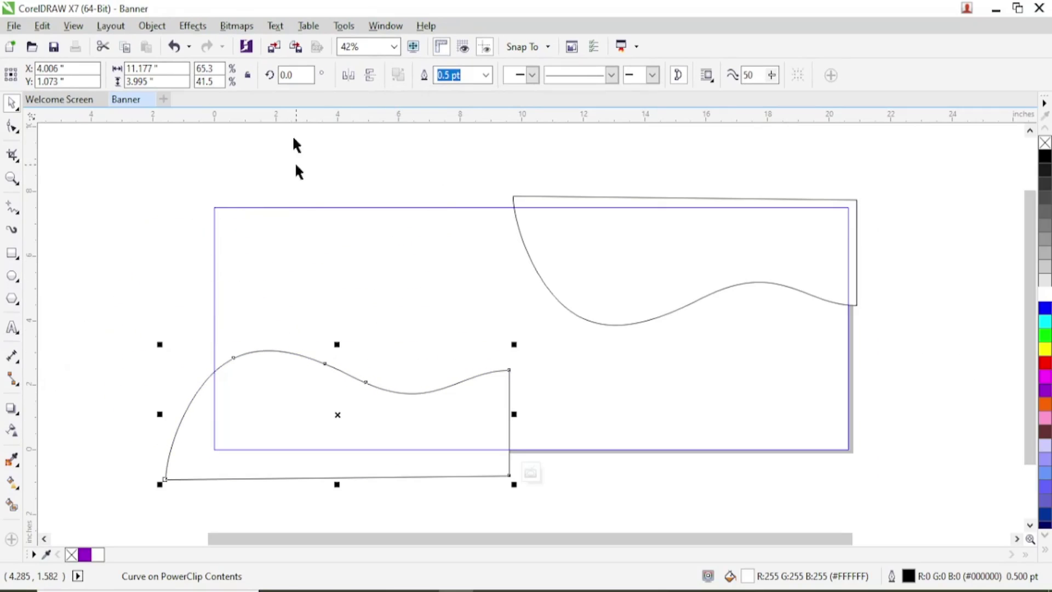
{"action": "left_click", "coordinate": [357, 80]}
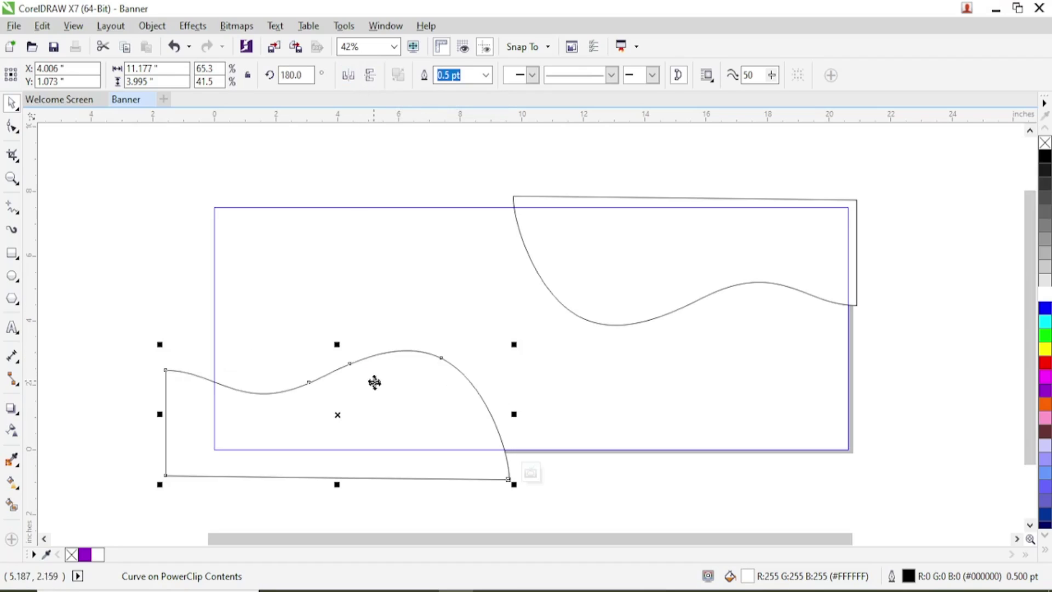
{"action": "left_click_drag", "start_coordinate": [376, 392], "coordinate": [389, 407]}
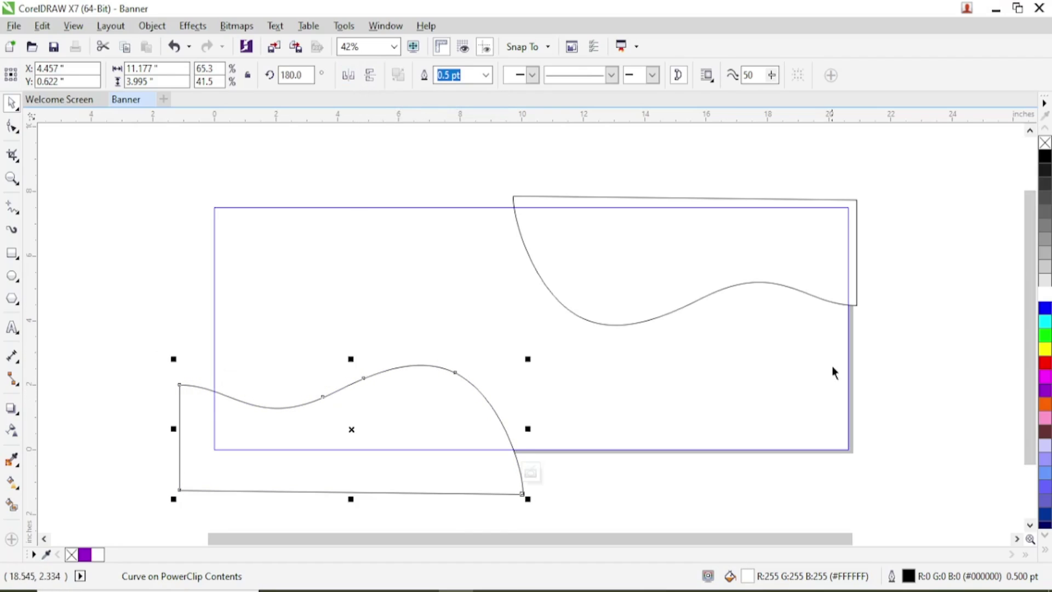
{"action": "right_click", "coordinate": [457, 422]}
{"action": "left_click", "coordinate": [510, 181]}
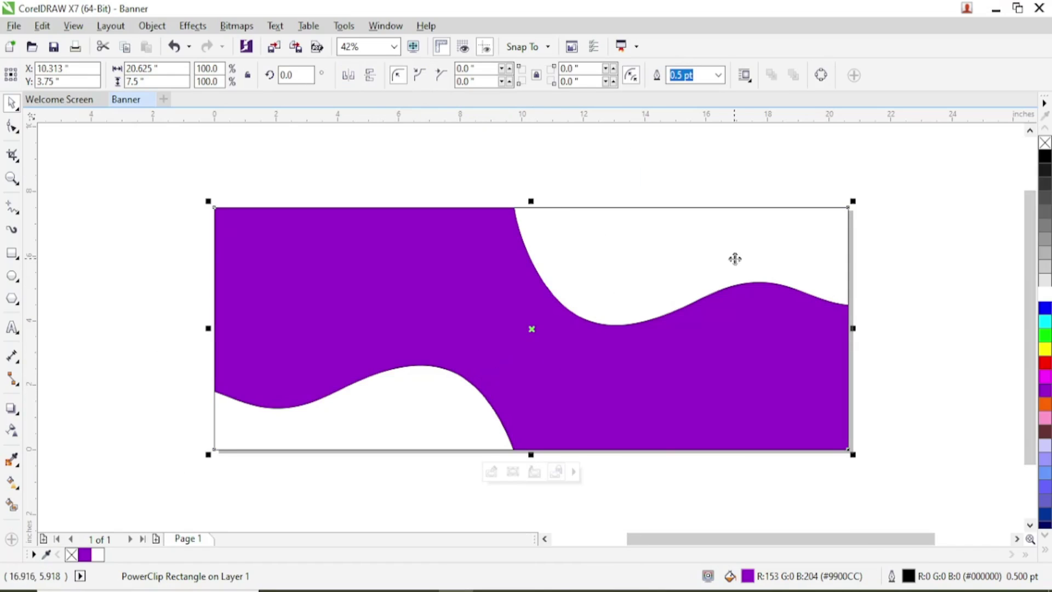
Reopen the PowerClip contents, scale the lower-left wavy shape down to about 9.5 inches wide and reposition it over the page corner.
{"action": "left_click", "coordinate": [430, 398]}
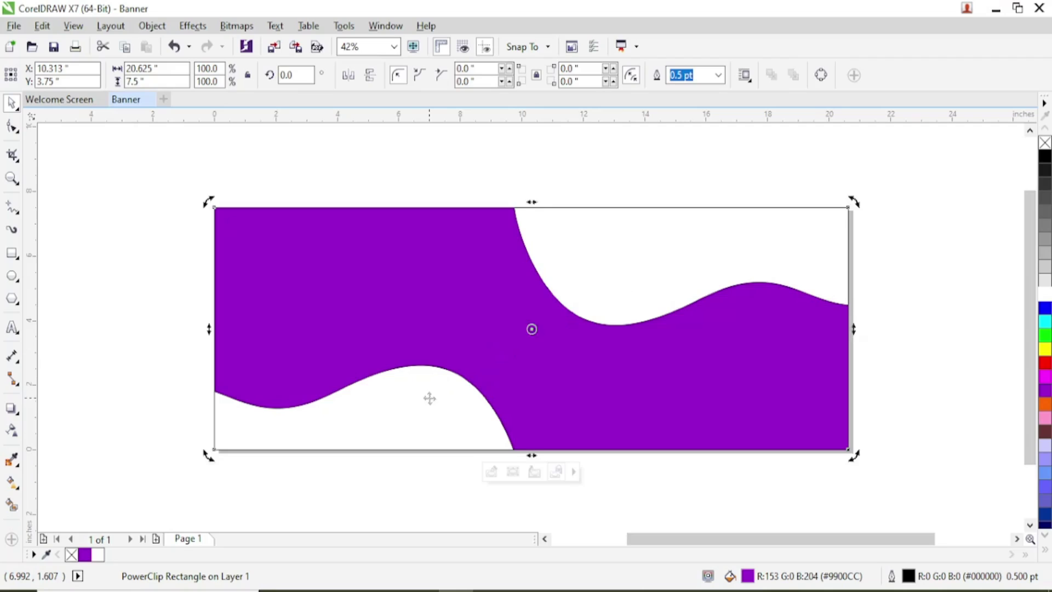
{"action": "double_click", "coordinate": [429, 398]}
{"action": "left_click", "coordinate": [385, 430]}
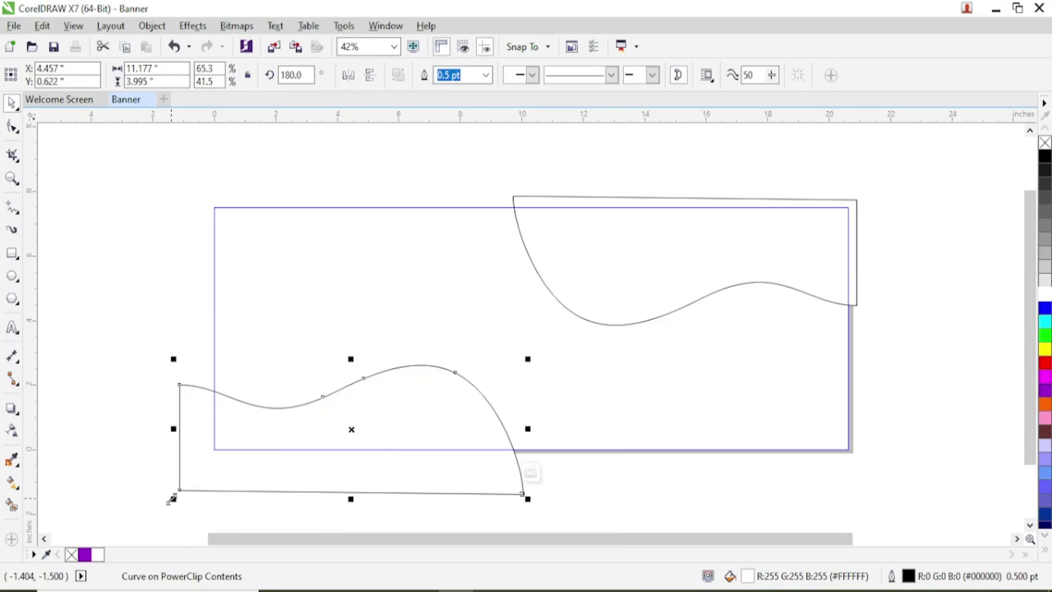
{"action": "left_click_drag", "start_coordinate": [173, 499], "coordinate": [239, 471]}
{"action": "scroll", "coordinate": [191, 490], "scroll_direction": "up", "scroll_amount": 3}
{"action": "left_click_drag", "start_coordinate": [444, 409], "coordinate": [388, 403]}
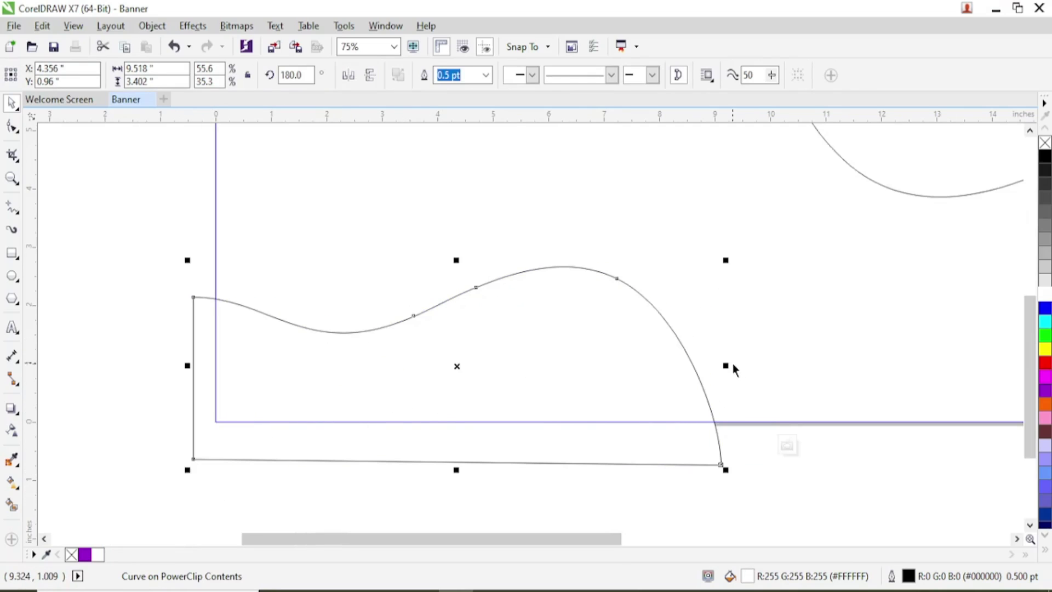
Lower the node right of the crest and the two nodes on the wave's rise to flatten the lower-left shape's wavy edge.
{"action": "key", "text": "F10"}
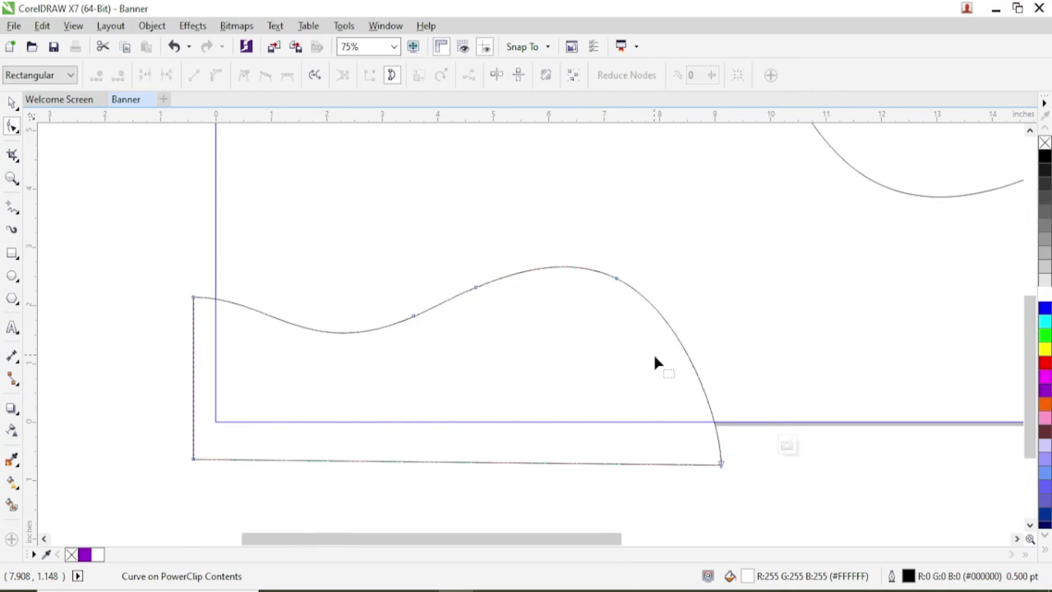
{"action": "left_click", "coordinate": [721, 463]}
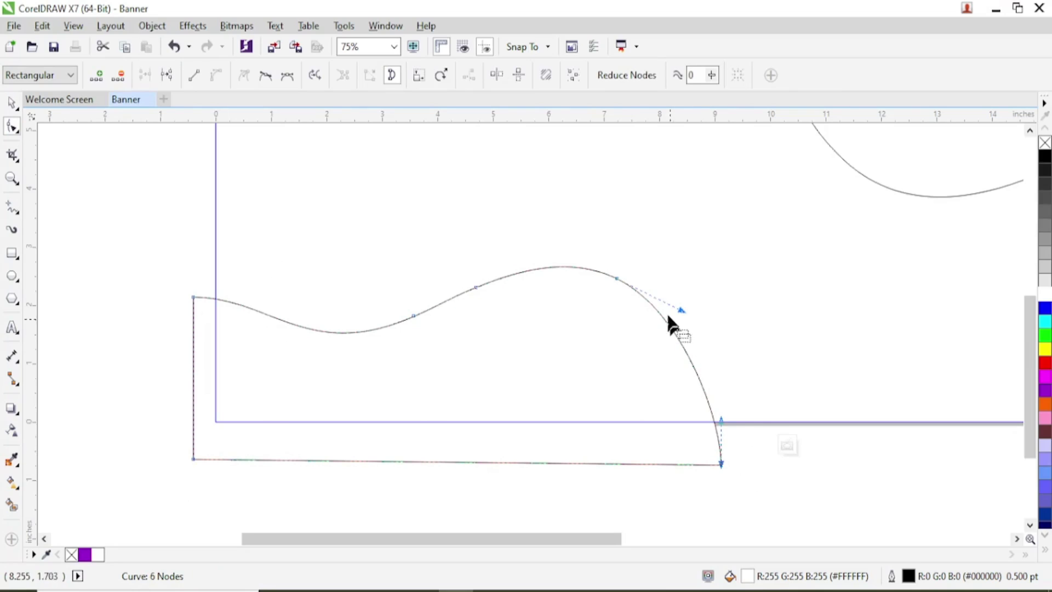
{"action": "left_click_drag", "start_coordinate": [618, 280], "coordinate": [623, 300]}
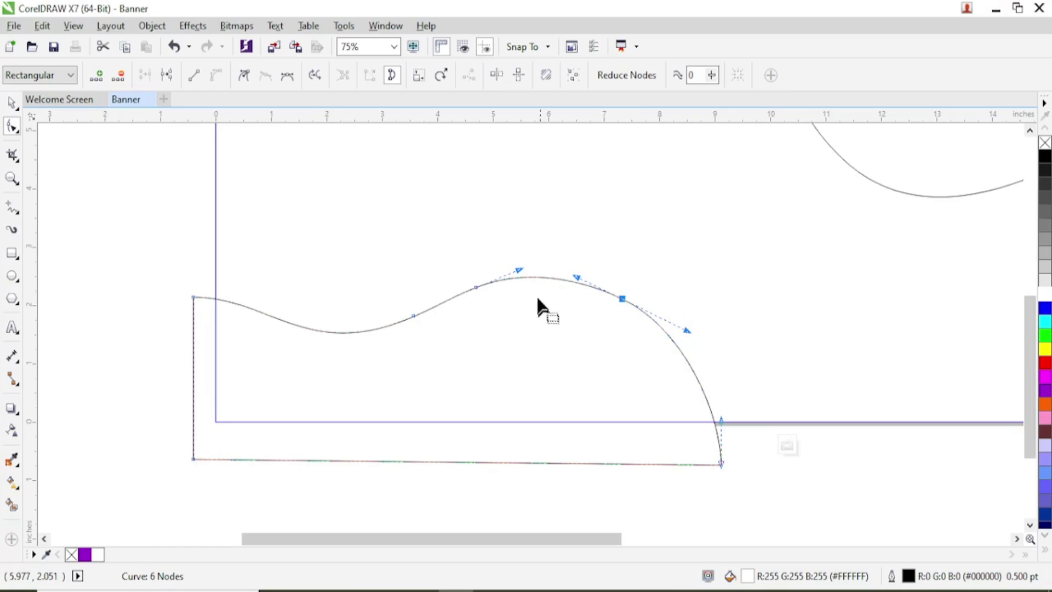
{"action": "left_click_drag", "start_coordinate": [478, 289], "coordinate": [475, 301]}
{"action": "left_click_drag", "start_coordinate": [411, 316], "coordinate": [404, 343]}
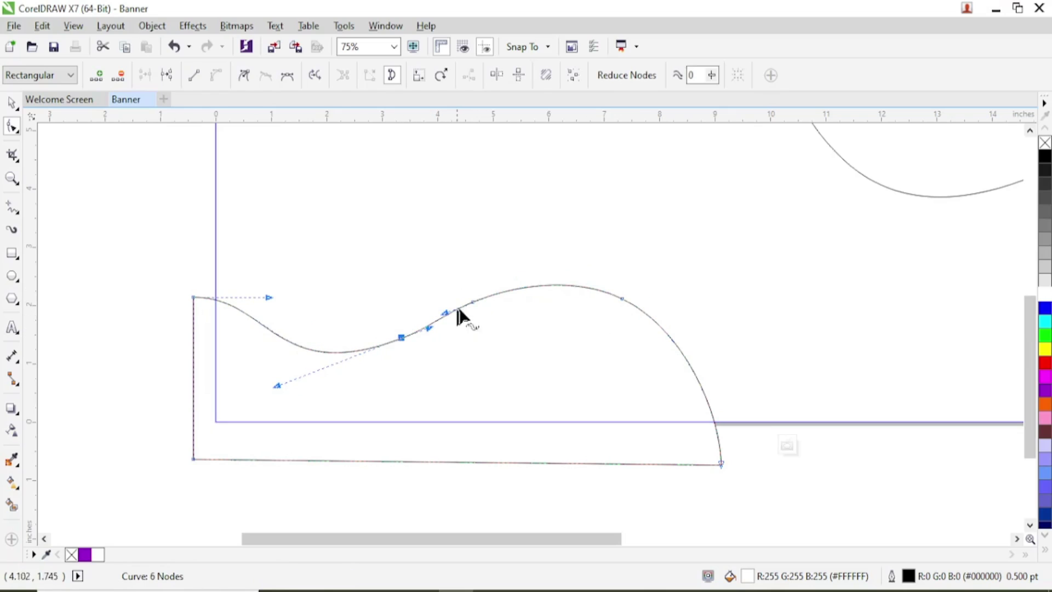
{"action": "left_click_drag", "start_coordinate": [475, 300], "coordinate": [489, 310]}
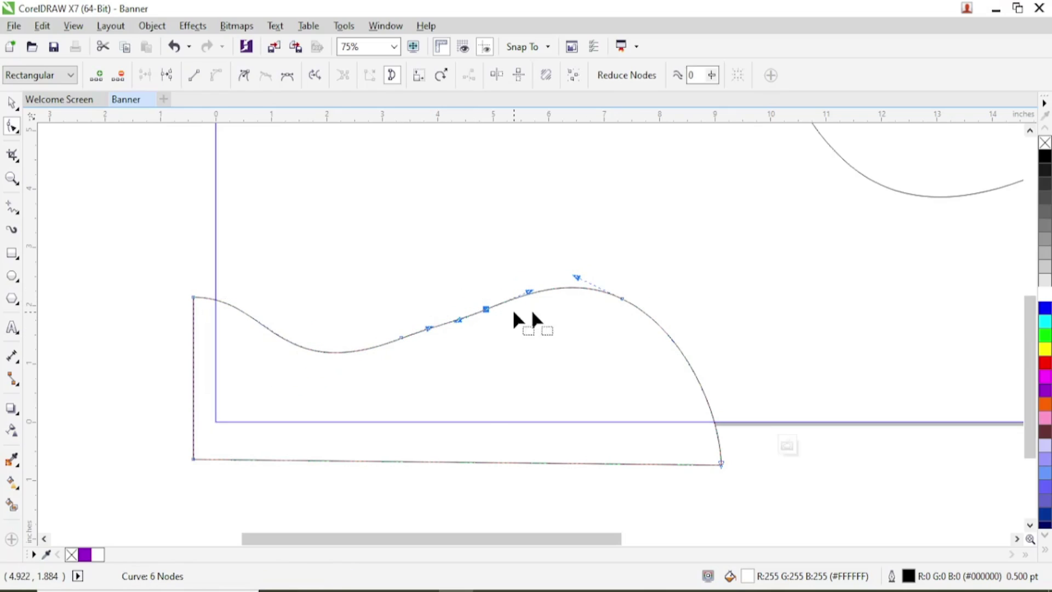
{"action": "left_click_drag", "start_coordinate": [623, 299], "coordinate": [636, 317]}
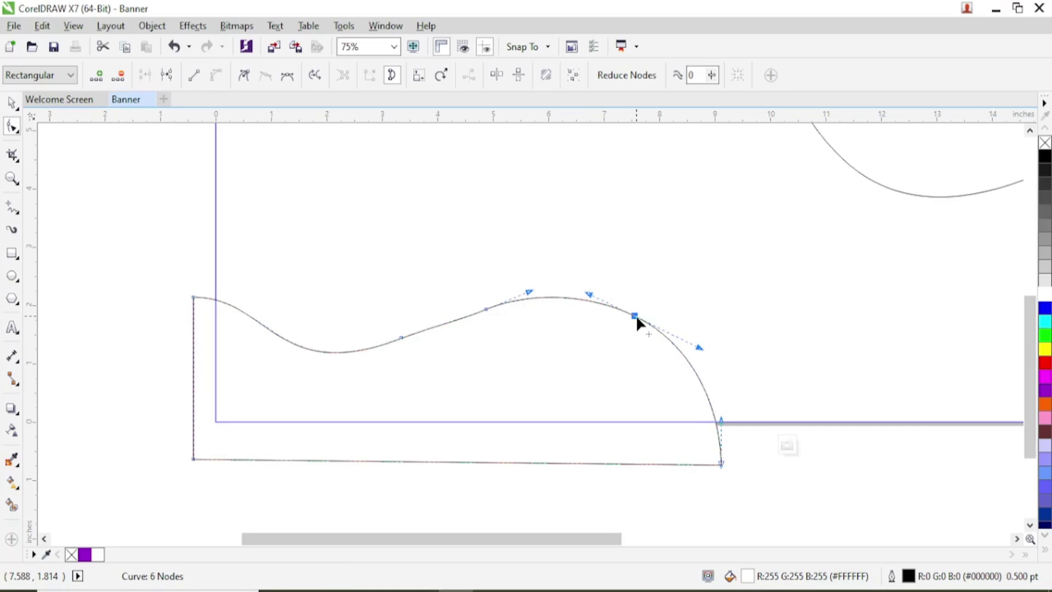
Delete the node just before the lower-left wave's crest and shift the two neighbouring nodes slightly right to smooth the curve.
{"action": "scroll", "coordinate": [486, 309], "scroll_direction": "up", "scroll_amount": 2}
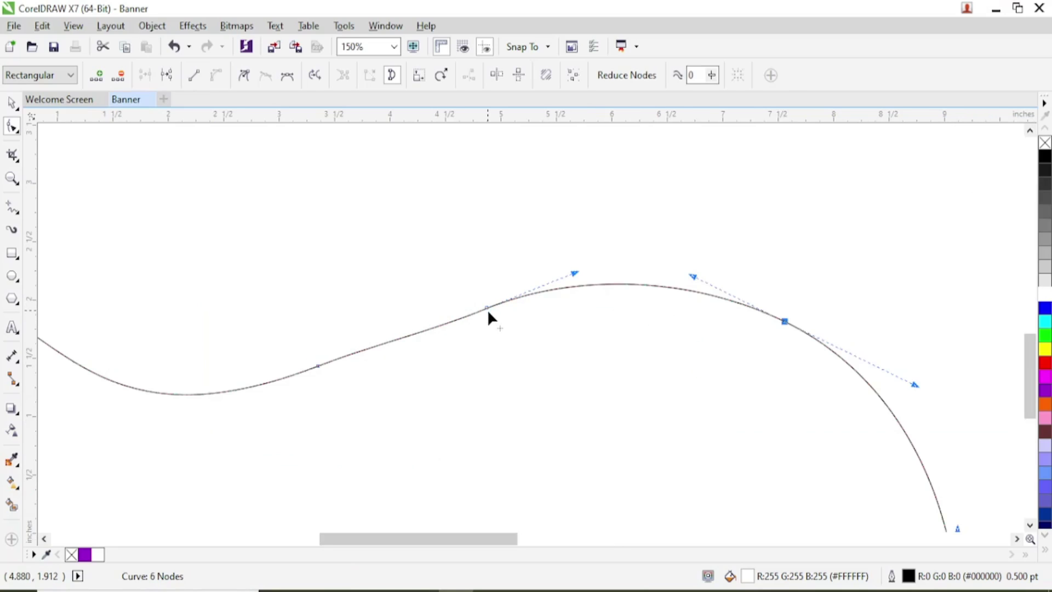
{"action": "left_click", "coordinate": [487, 308]}
{"action": "key", "text": "Delete"}
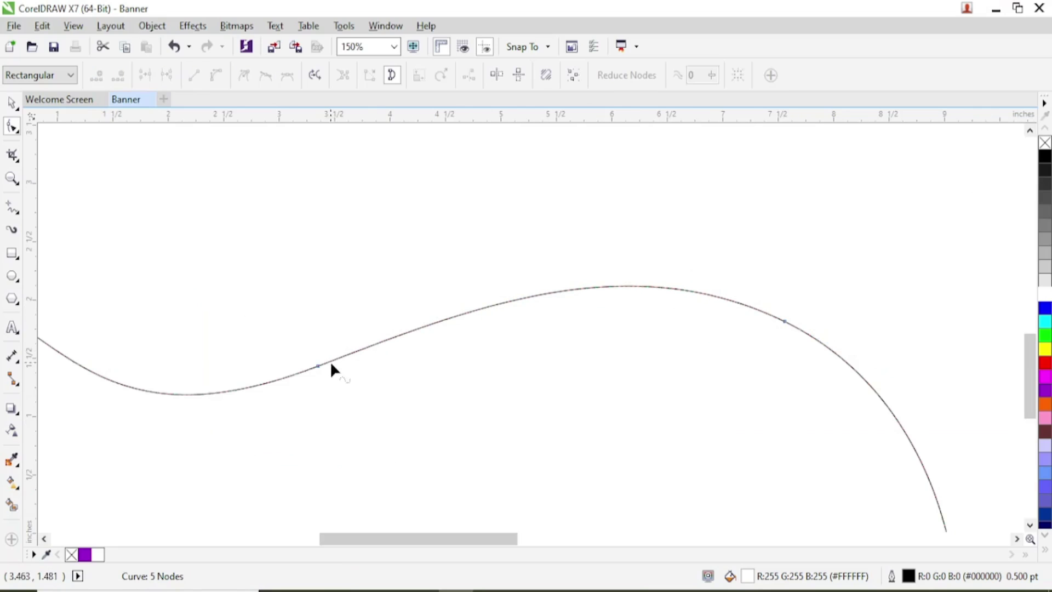
{"action": "left_click", "coordinate": [317, 365]}
{"action": "scroll", "coordinate": [396, 366], "scroll_direction": "down", "scroll_amount": 2}
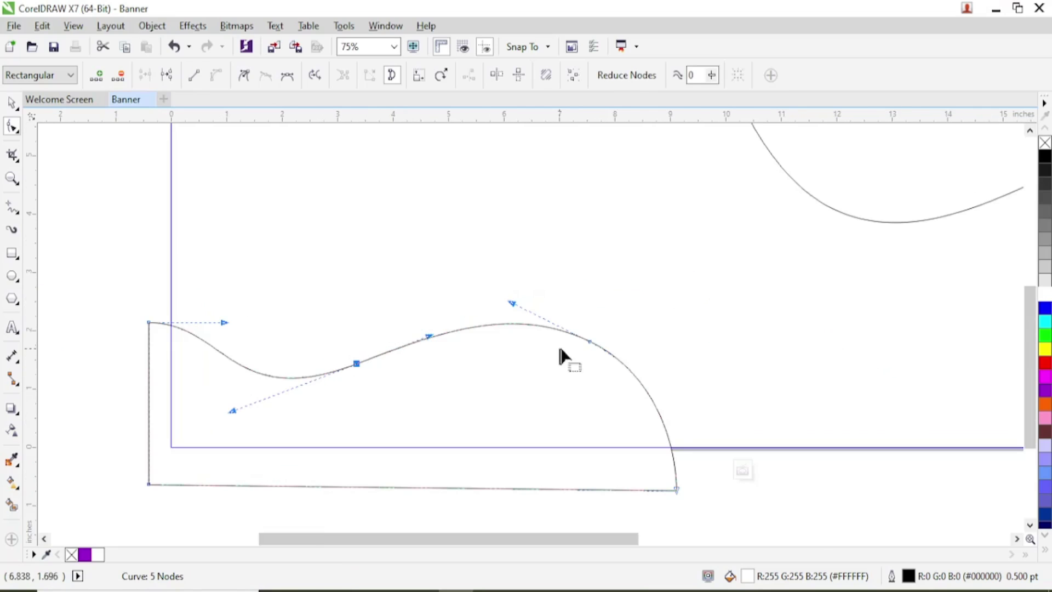
{"action": "left_click_drag", "start_coordinate": [593, 341], "coordinate": [597, 343]}
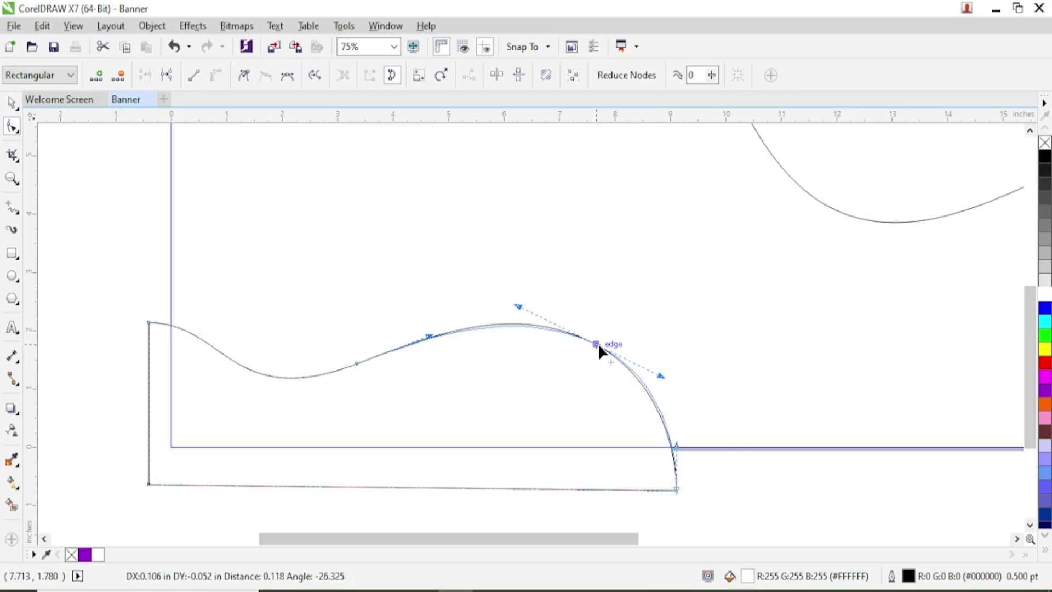
{"action": "left_click_drag", "start_coordinate": [358, 365], "coordinate": [372, 365]}
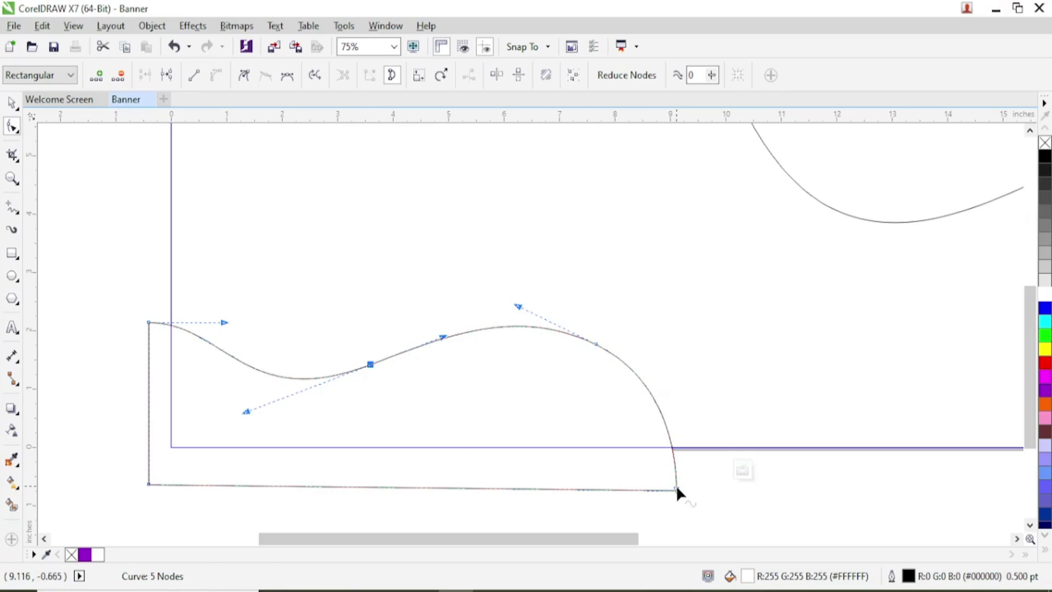
Stretch the lower-left wavy shape horizontally to about 9.9 inches wide and finish editing the PowerClip.
{"action": "left_click", "coordinate": [12, 102]}
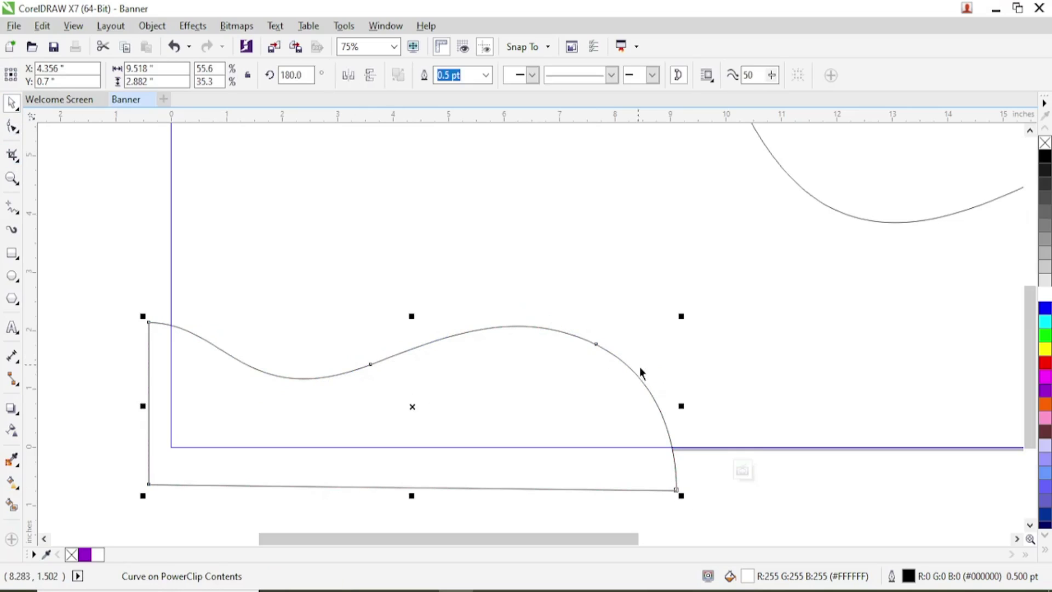
{"action": "left_click", "coordinate": [684, 405]}
{"action": "left_click_drag", "start_coordinate": [686, 404], "coordinate": [705, 405]}
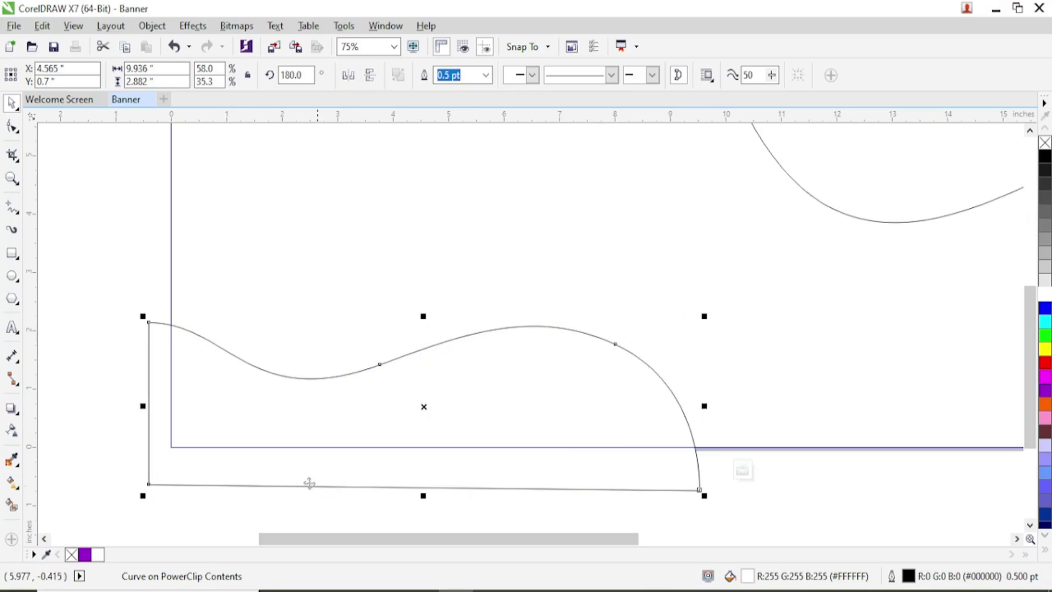
{"action": "right_click", "coordinate": [458, 379]}
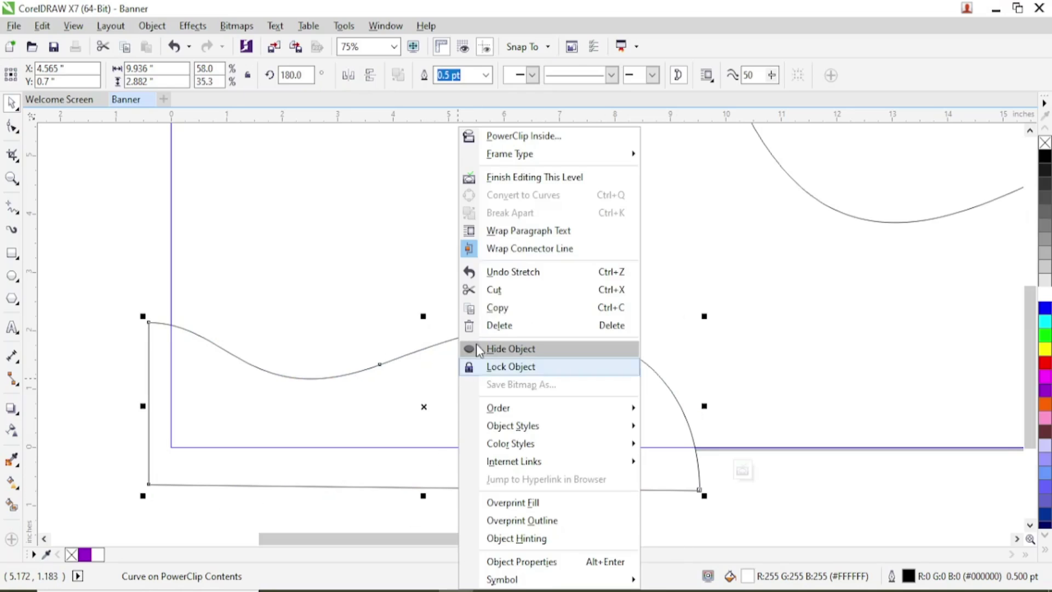
{"action": "left_click", "coordinate": [525, 178]}
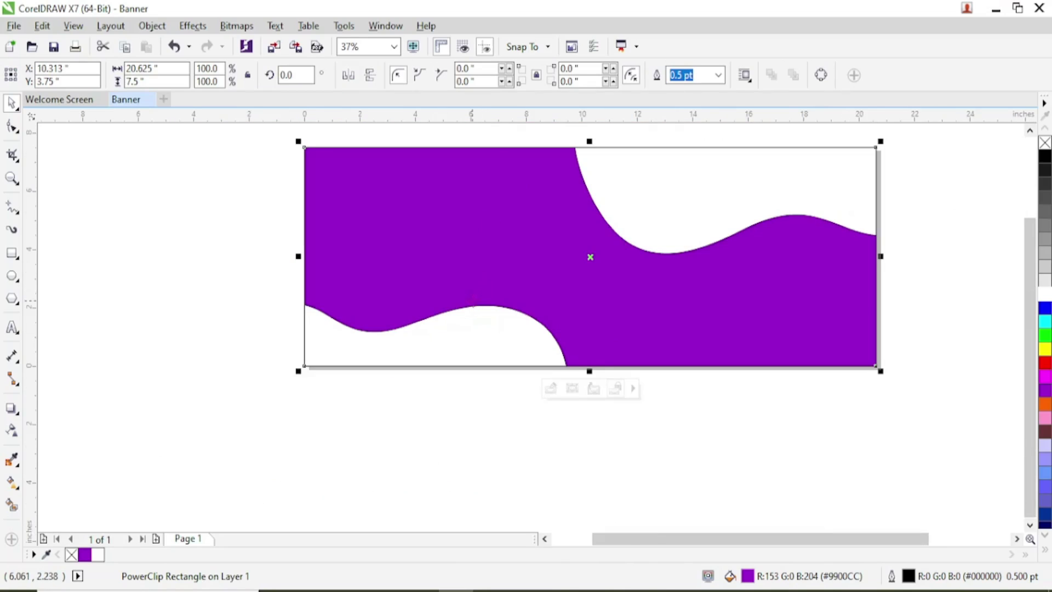
Reopen the PowerClip contents and raise the left curve handle of the lower-left wave's middle node to make its trough shallower.
{"action": "right_click", "coordinate": [459, 302]}
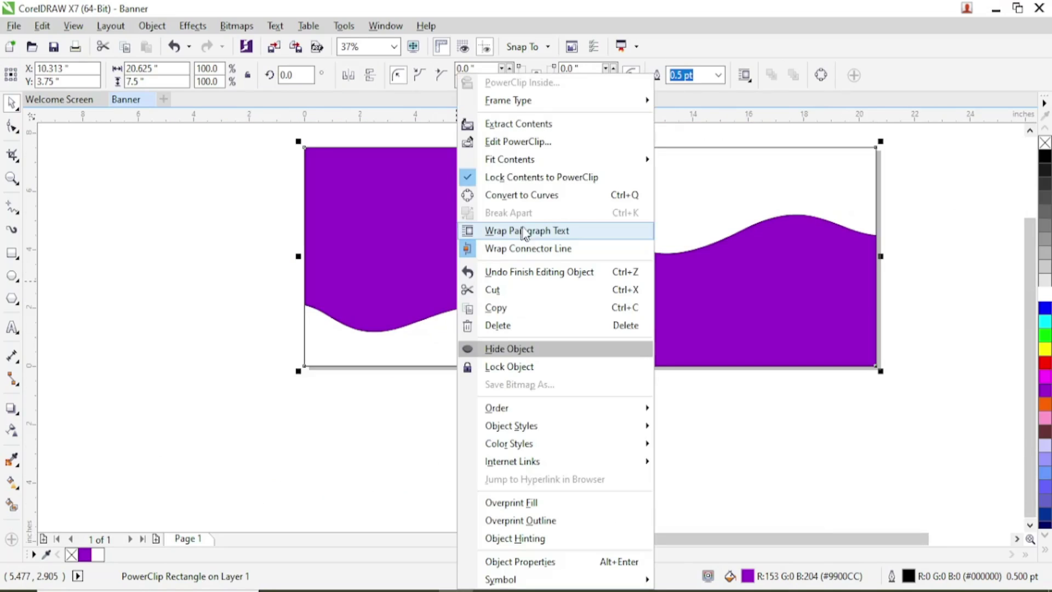
{"action": "left_click", "coordinate": [489, 141]}
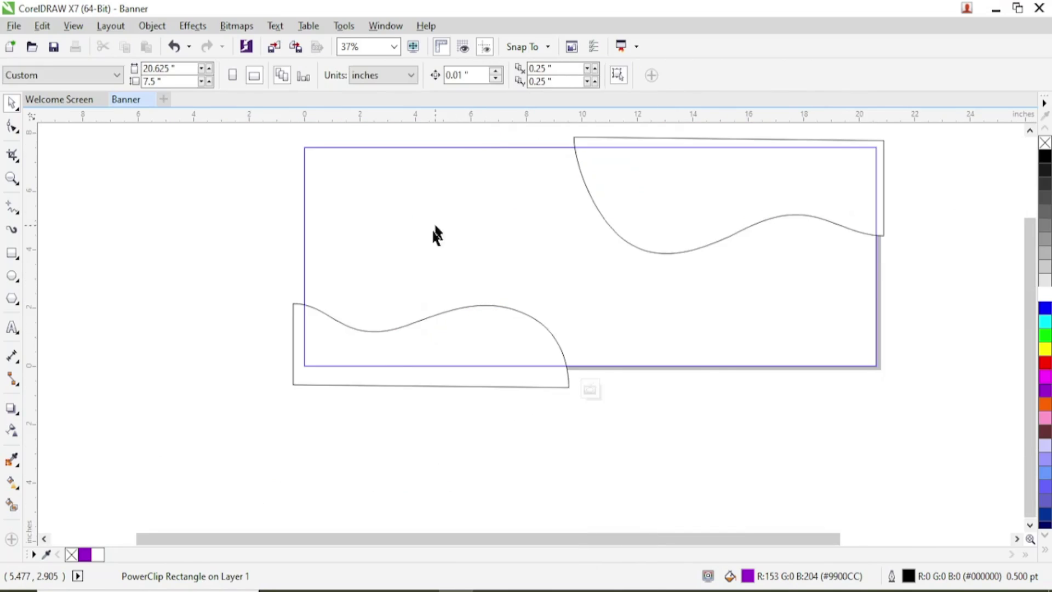
{"action": "left_click", "coordinate": [385, 357]}
{"action": "scroll", "coordinate": [317, 327], "scroll_direction": "up", "scroll_amount": 2}
{"action": "key", "text": "F10"}
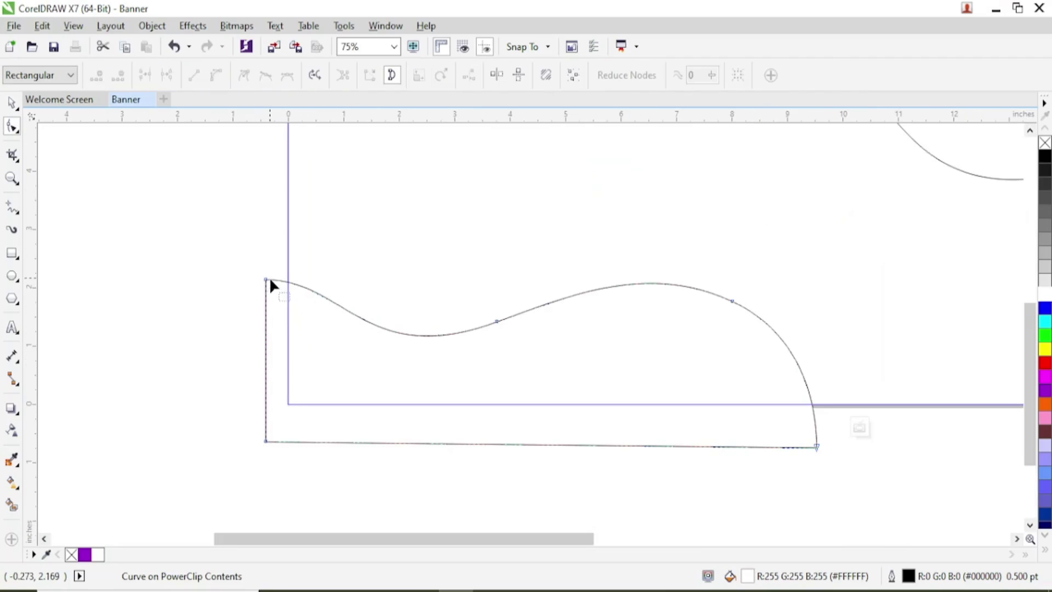
{"action": "left_click", "coordinate": [268, 280]}
{"action": "left_click_drag", "start_coordinate": [367, 370], "coordinate": [369, 353]}
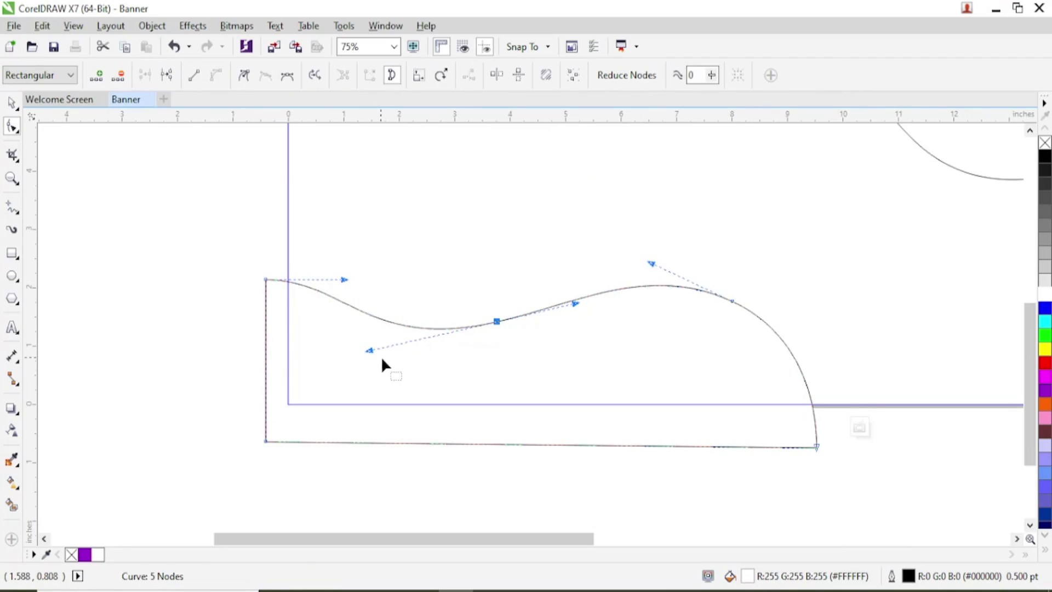
Lower the node right of the lower-left wave's crest, move its bottom-right corner node slightly outward, and finish editing the PowerClip.
{"action": "left_click_drag", "start_coordinate": [733, 301], "coordinate": [740, 305]}
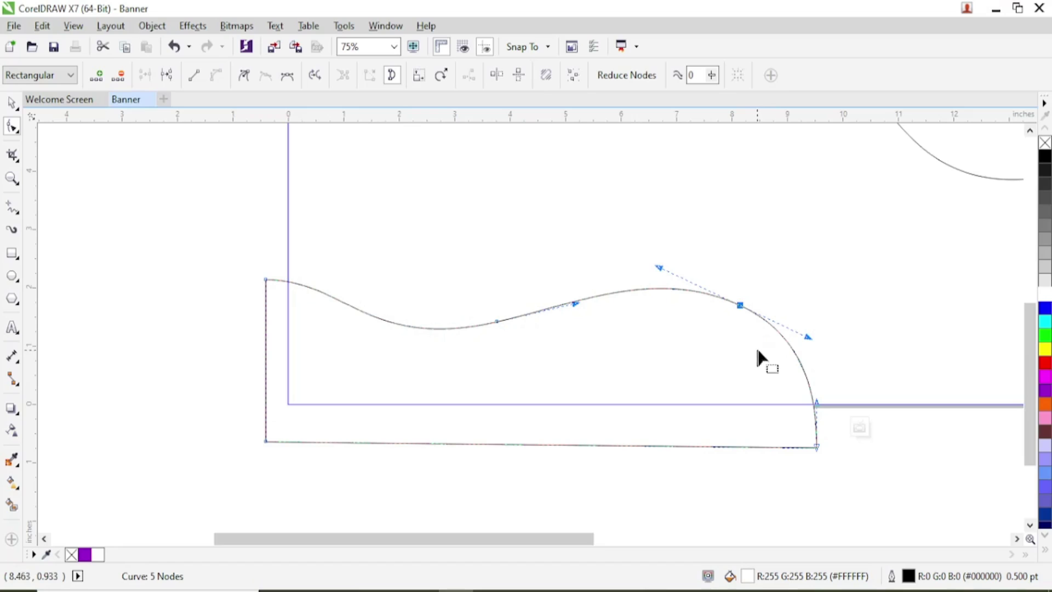
{"action": "left_click_drag", "start_coordinate": [817, 445], "coordinate": [836, 448]}
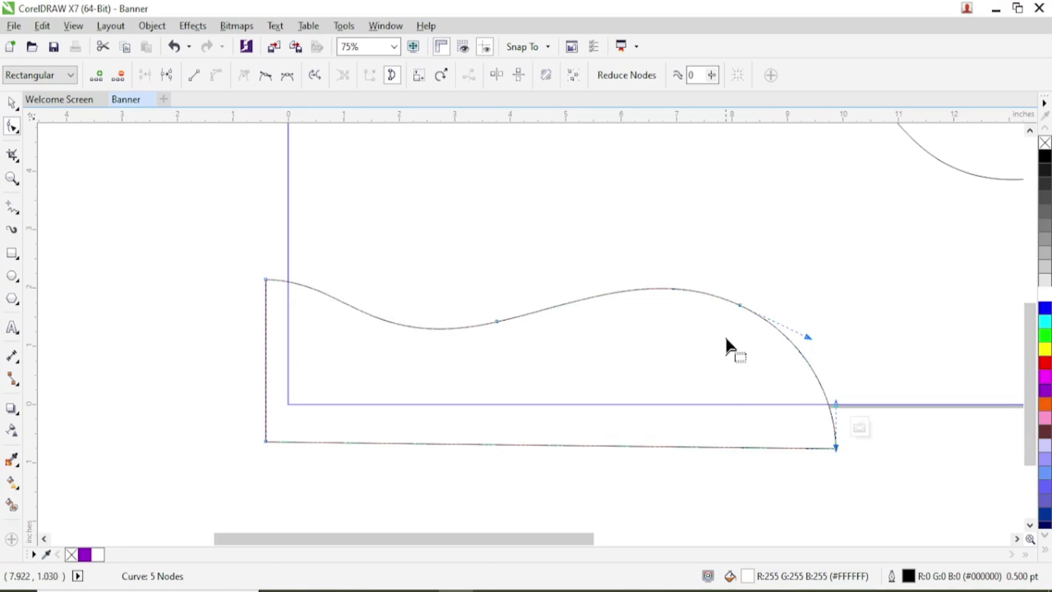
{"action": "left_click_drag", "start_coordinate": [740, 305], "coordinate": [739, 316]}
{"action": "left_click", "coordinate": [645, 331]}
{"action": "right_click", "coordinate": [645, 331]}
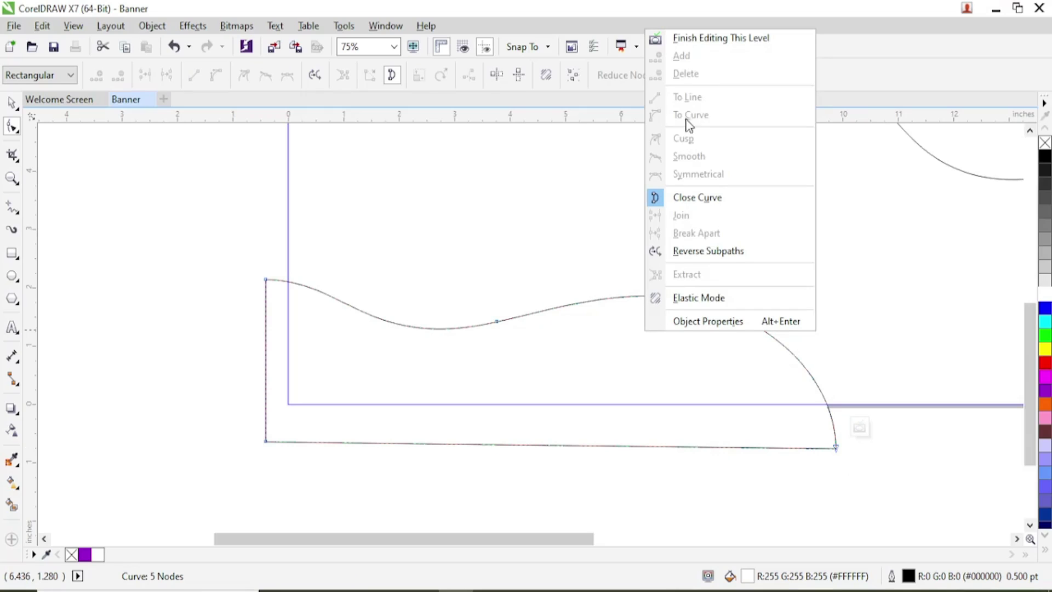
{"action": "left_click", "coordinate": [686, 42]}
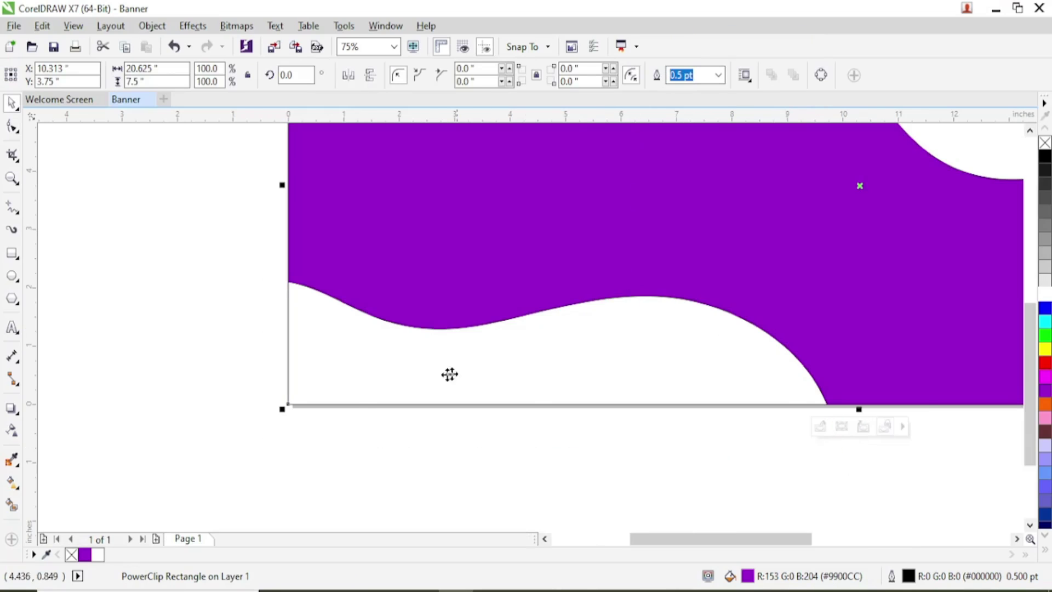
Reopen the PowerClip contents and slightly raise the node just before the upper-right wave's trough.
{"action": "scroll", "coordinate": [449, 373], "scroll_direction": "down", "scroll_amount": 2}
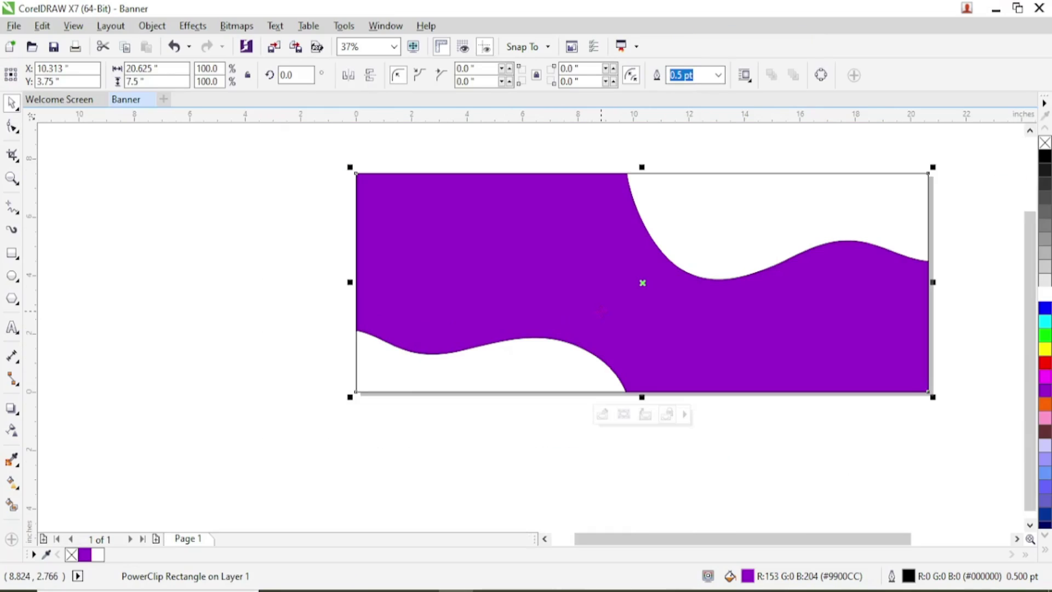
{"action": "scroll", "coordinate": [740, 308], "scroll_direction": "down", "scroll_amount": 4}
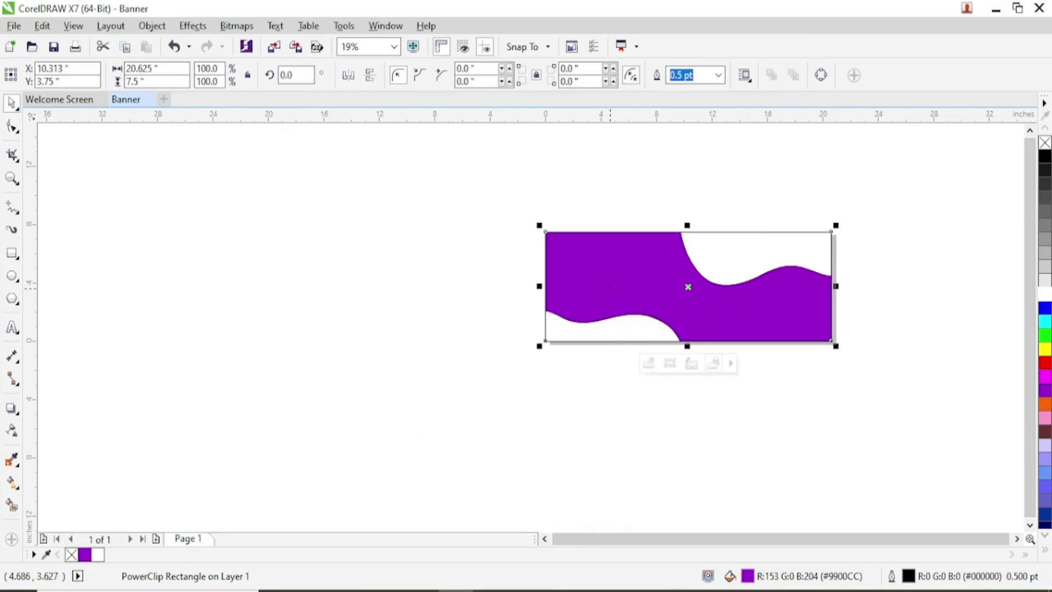
{"action": "scroll", "coordinate": [782, 283], "scroll_direction": "up", "scroll_amount": 4}
{"action": "left_click", "coordinate": [325, 261], "text": "ctrl"}
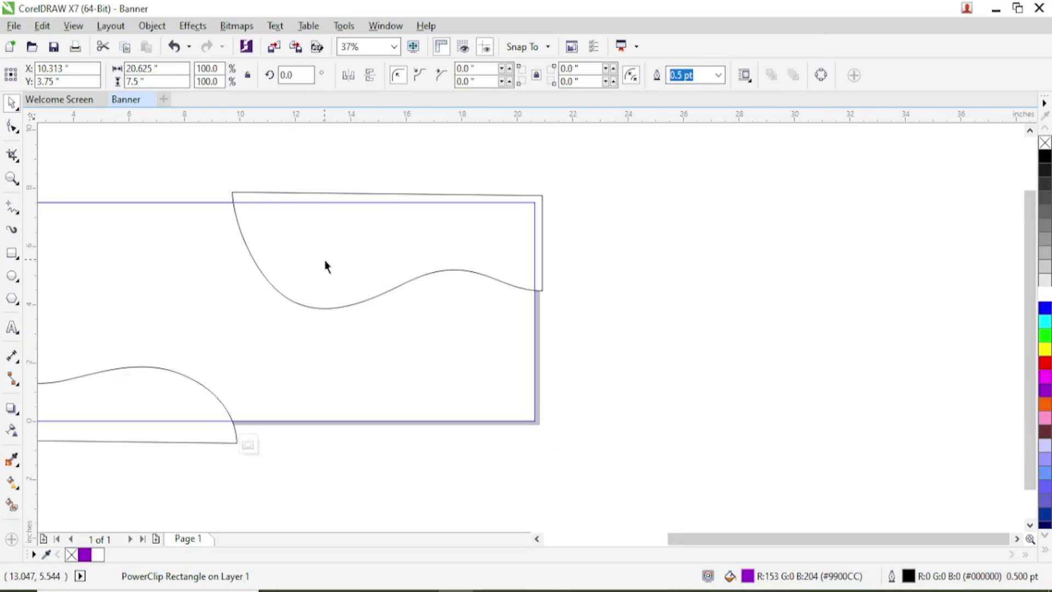
{"action": "left_click", "coordinate": [355, 244]}
{"action": "scroll", "coordinate": [356, 245], "scroll_direction": "up", "scroll_amount": 2}
{"action": "key", "text": "F10"}
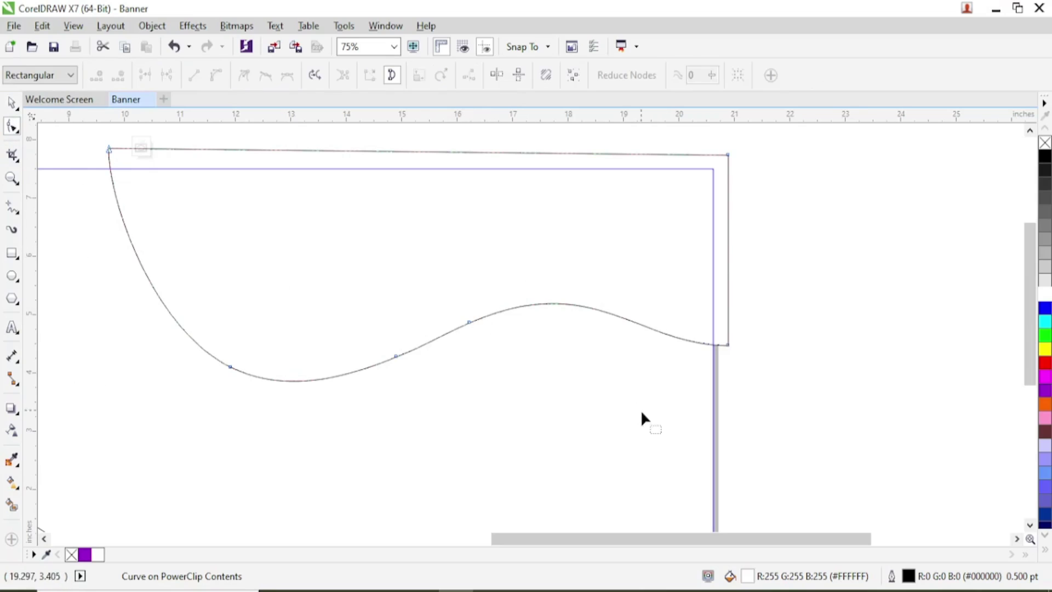
{"action": "left_click", "coordinate": [469, 322]}
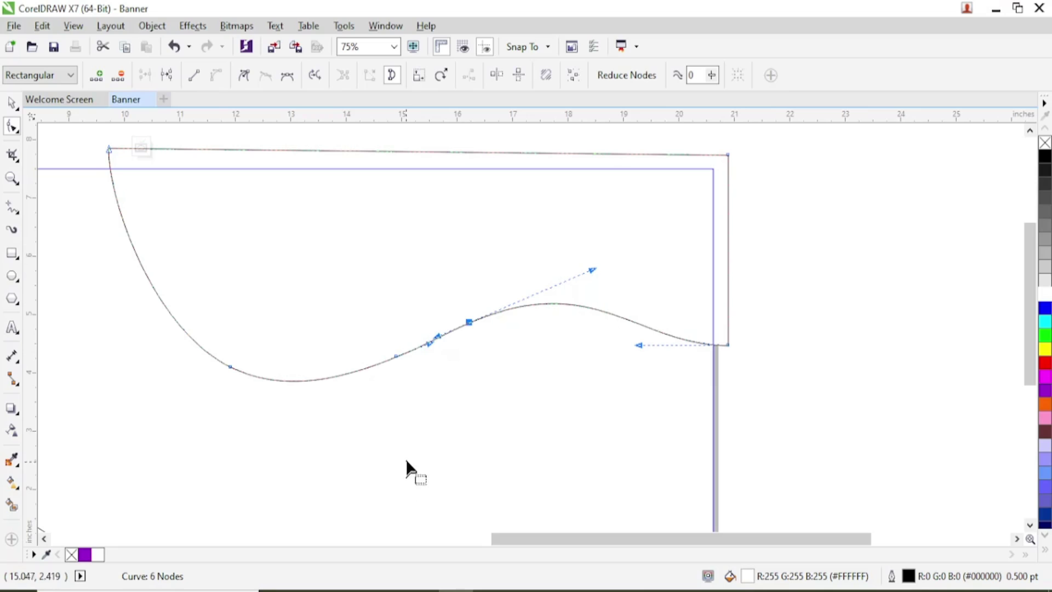
{"action": "scroll", "coordinate": [567, 384], "scroll_direction": "down", "scroll_amount": 2}
{"action": "scroll", "coordinate": [393, 363], "scroll_direction": "up", "scroll_amount": 2}
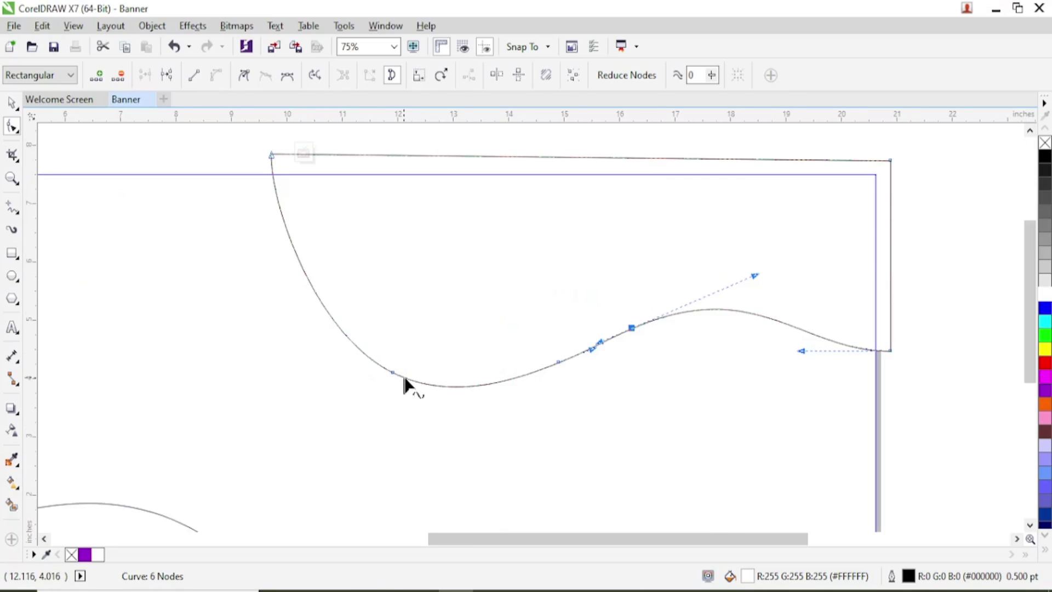
{"action": "scroll", "coordinate": [427, 392], "scroll_direction": "up", "scroll_amount": 1}
{"action": "scroll", "coordinate": [413, 381], "scroll_direction": "down", "scroll_amount": 1}
{"action": "left_click", "coordinate": [383, 367]}
{"action": "left_click_drag", "start_coordinate": [383, 367], "coordinate": [381, 357]}
Delete the node after the upper-right wave's trough and slightly lower the right curve handle of the node before its crest.
{"action": "left_click", "coordinate": [551, 357]}
{"action": "key", "text": "Delete"}
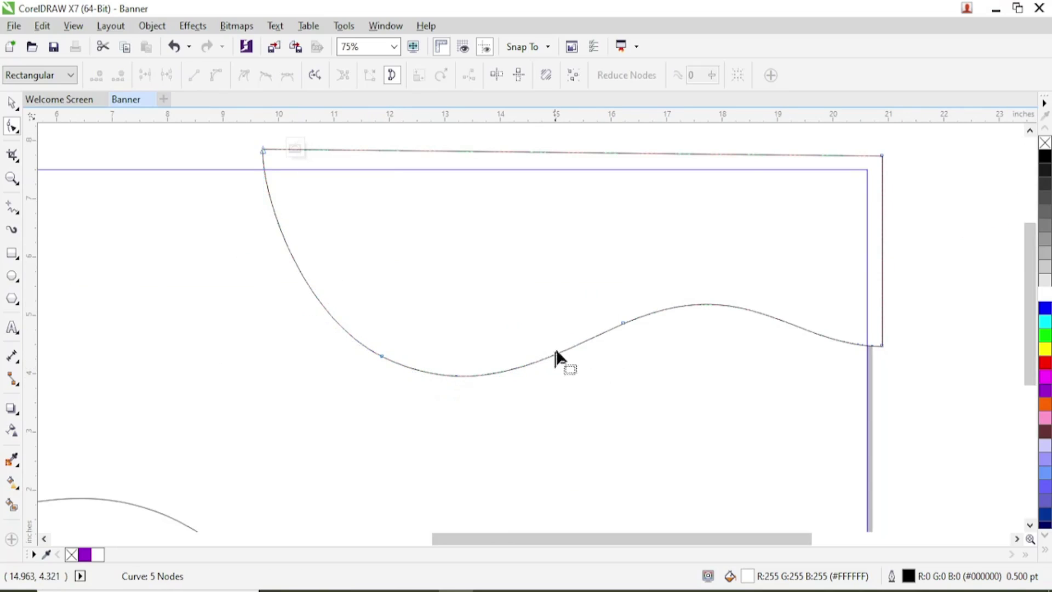
{"action": "left_click", "coordinate": [624, 323]}
{"action": "left_click_drag", "start_coordinate": [626, 323], "coordinate": [629, 320]}
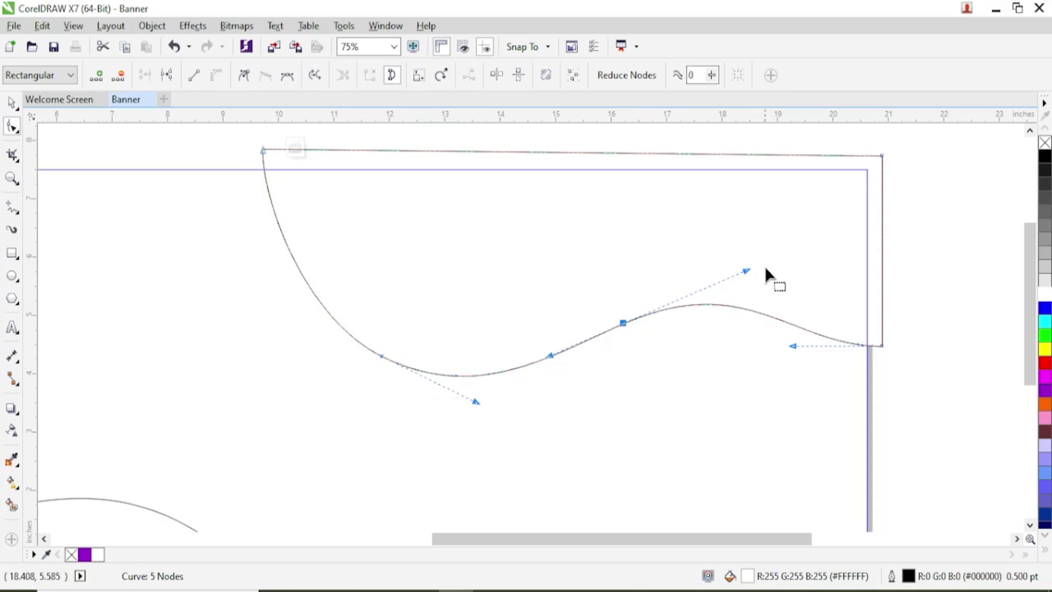
{"action": "left_click_drag", "start_coordinate": [749, 271], "coordinate": [753, 276]}
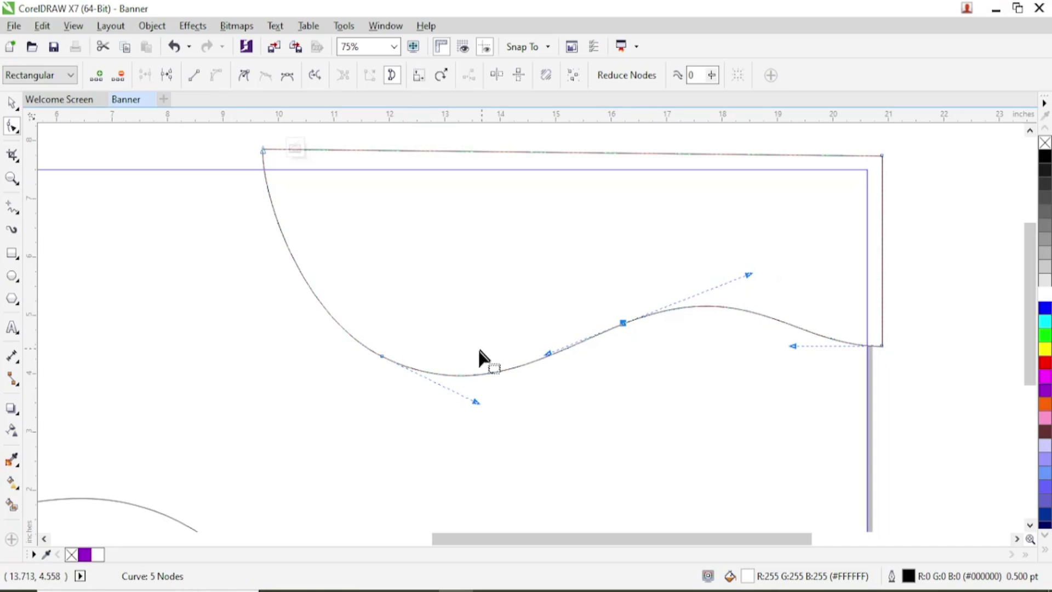
Reduce the upper-right wavy shape's height to about 3.7 inches from below, finish editing the PowerClip and deselect the banner.
{"action": "left_click", "coordinate": [11, 103]}
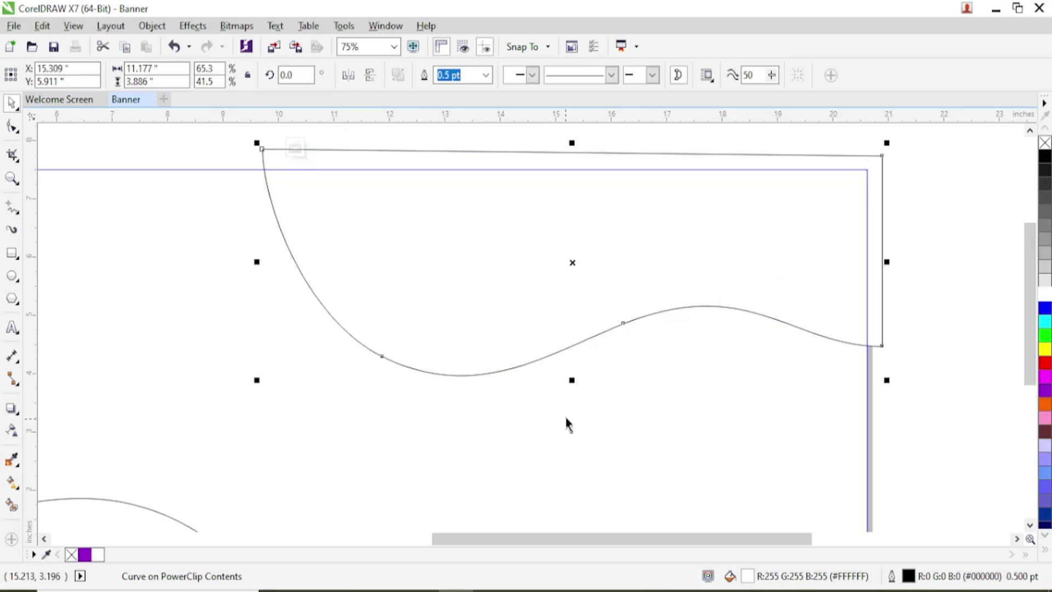
{"action": "left_click_drag", "start_coordinate": [572, 380], "coordinate": [575, 368]}
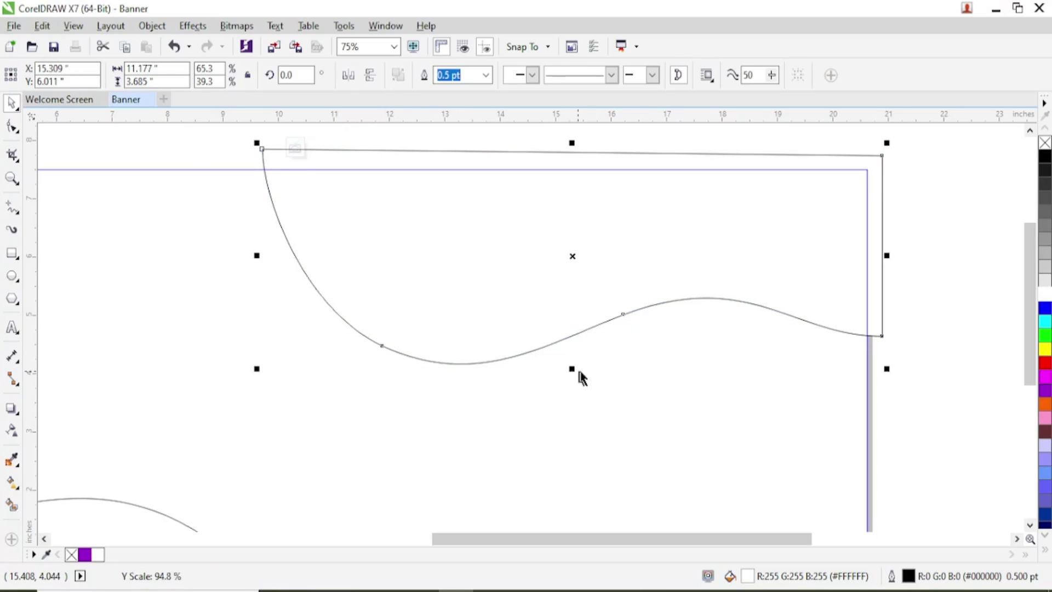
{"action": "right_click", "coordinate": [623, 268]}
{"action": "left_click", "coordinate": [677, 176]}
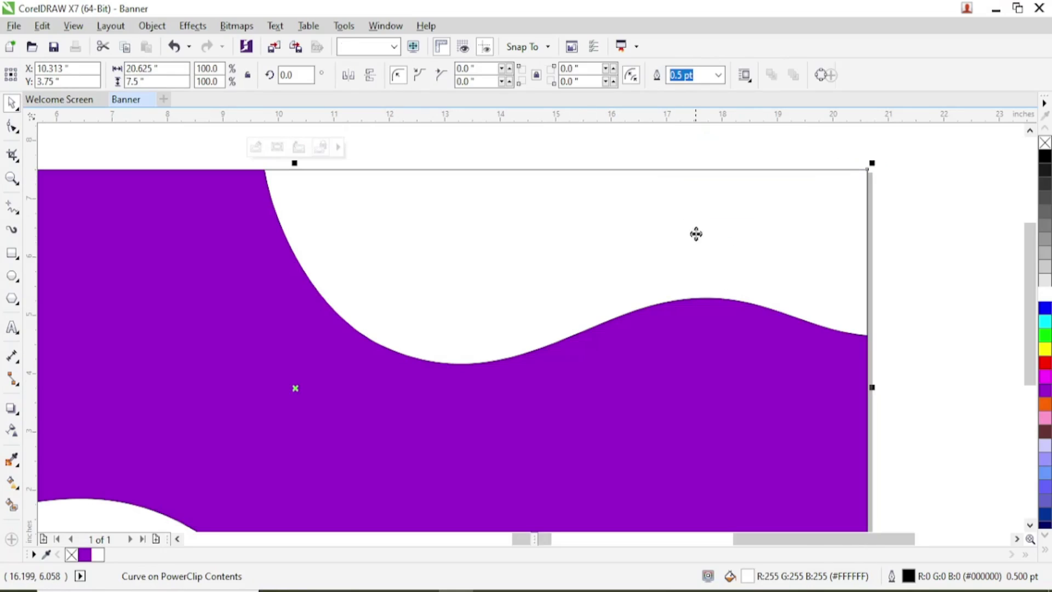
{"action": "scroll", "coordinate": [690, 294], "scroll_direction": "down", "scroll_amount": 2}
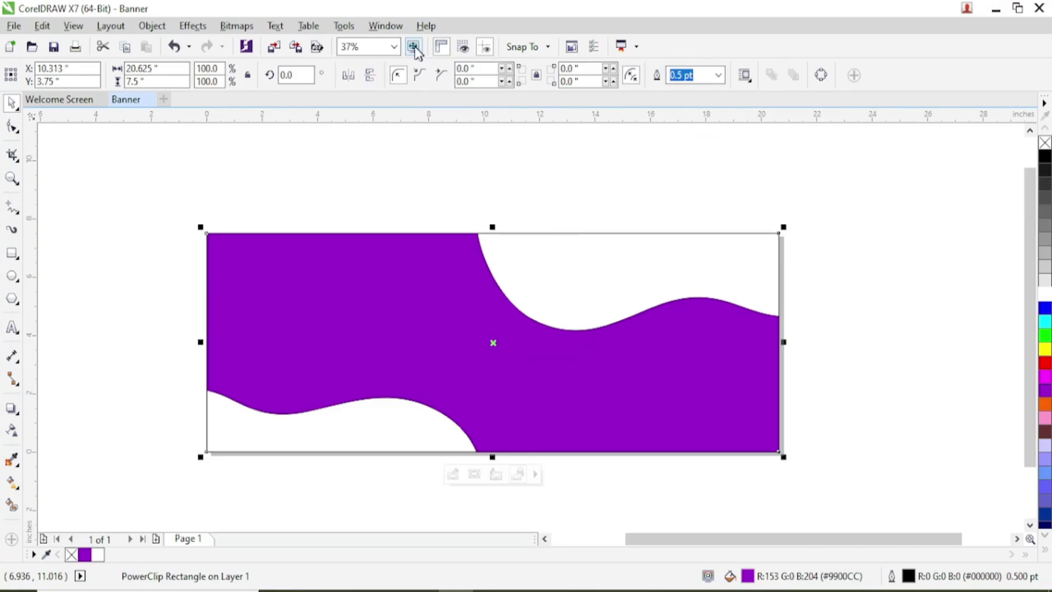
{"action": "left_click", "coordinate": [395, 46]}
{"action": "left_click", "coordinate": [364, 87]}
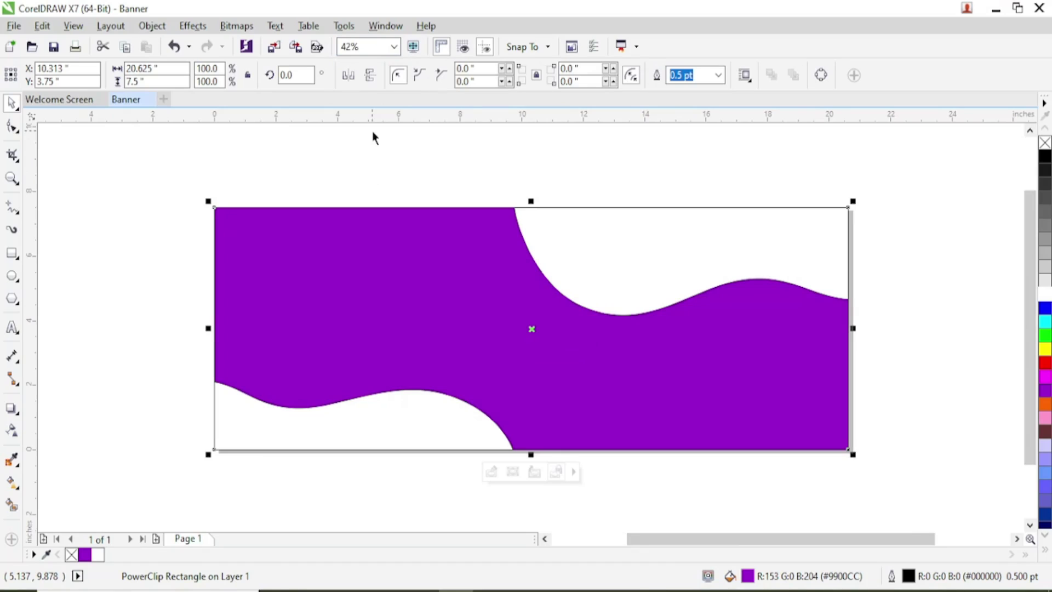
{"action": "left_click", "coordinate": [294, 168]}
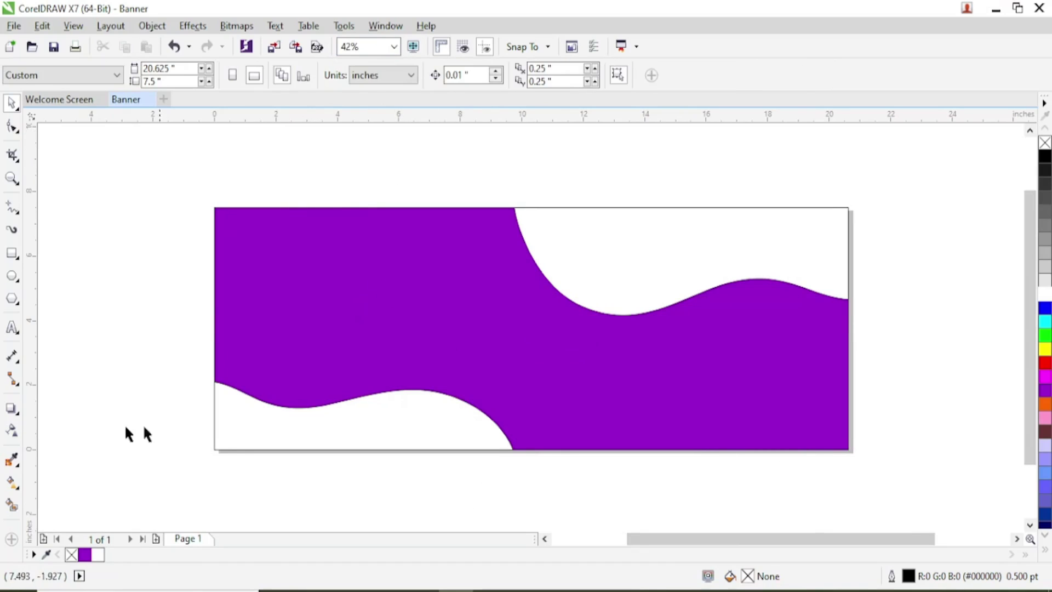
Add the artistic text SCHOOL ADMISSION on two lines and move it onto the left part of the banner's purple area.
{"action": "left_click", "coordinate": [12, 327]}
{"action": "left_click_drag", "start_coordinate": [650, 540], "coordinate": [578, 542]}
{"action": "left_click", "coordinate": [94, 280]}
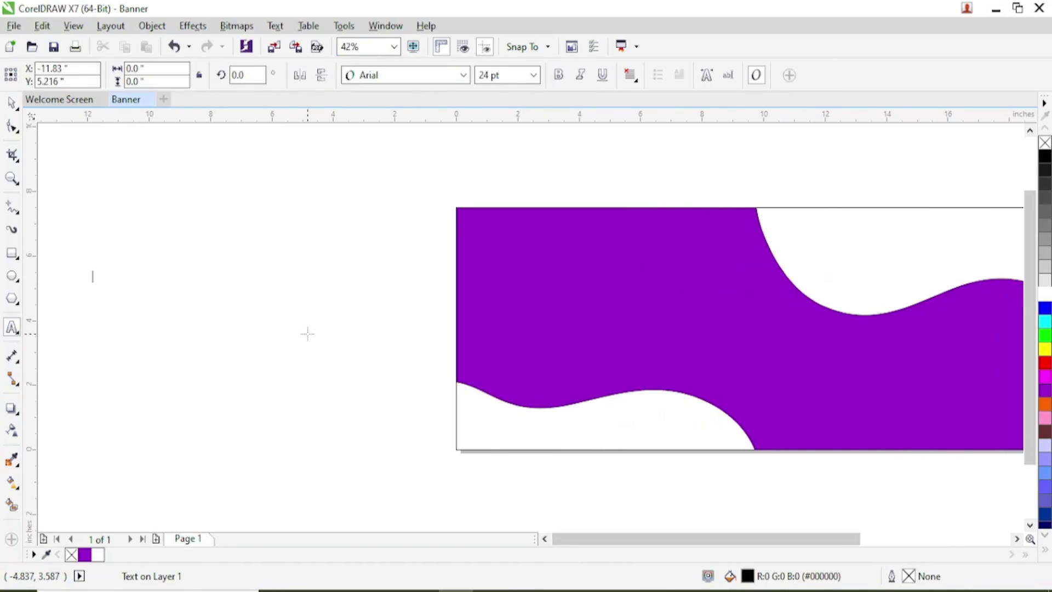
{"action": "type", "text": "SCHOOL"}
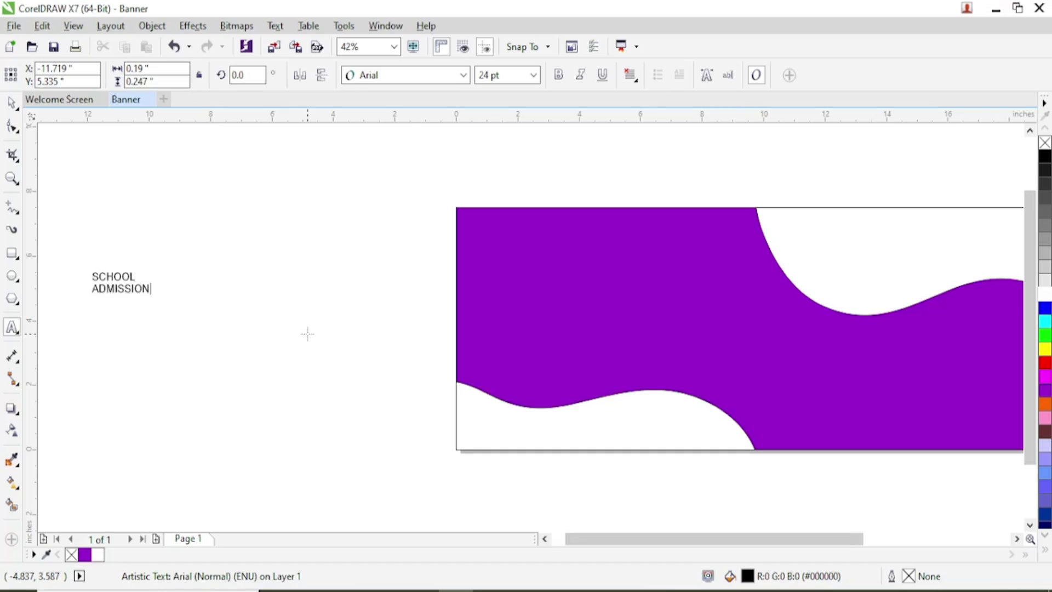
{"action": "left_click", "coordinate": [11, 103]}
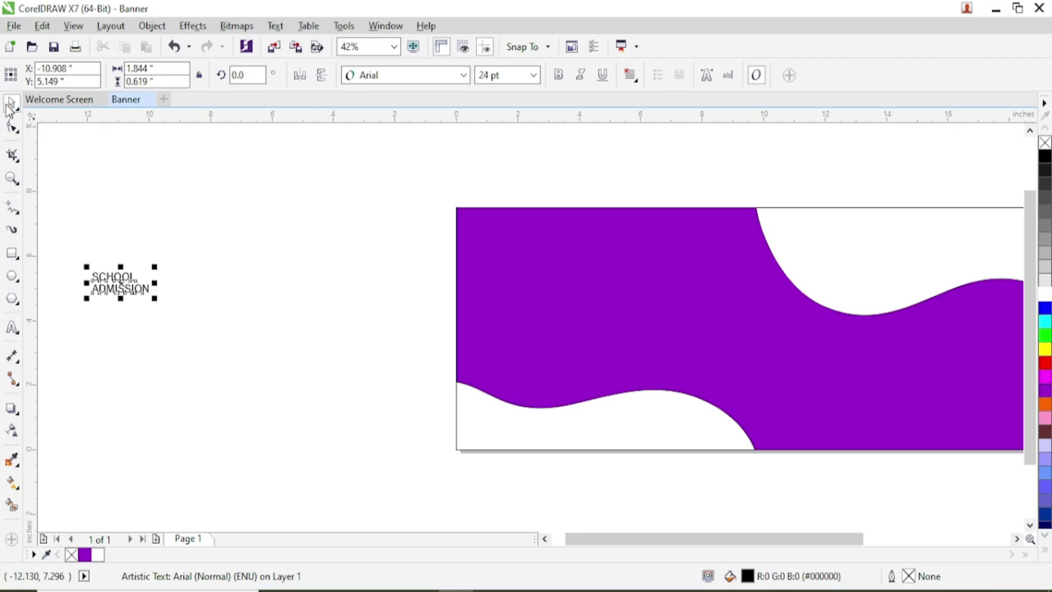
{"action": "left_click_drag", "start_coordinate": [153, 284], "coordinate": [526, 309]}
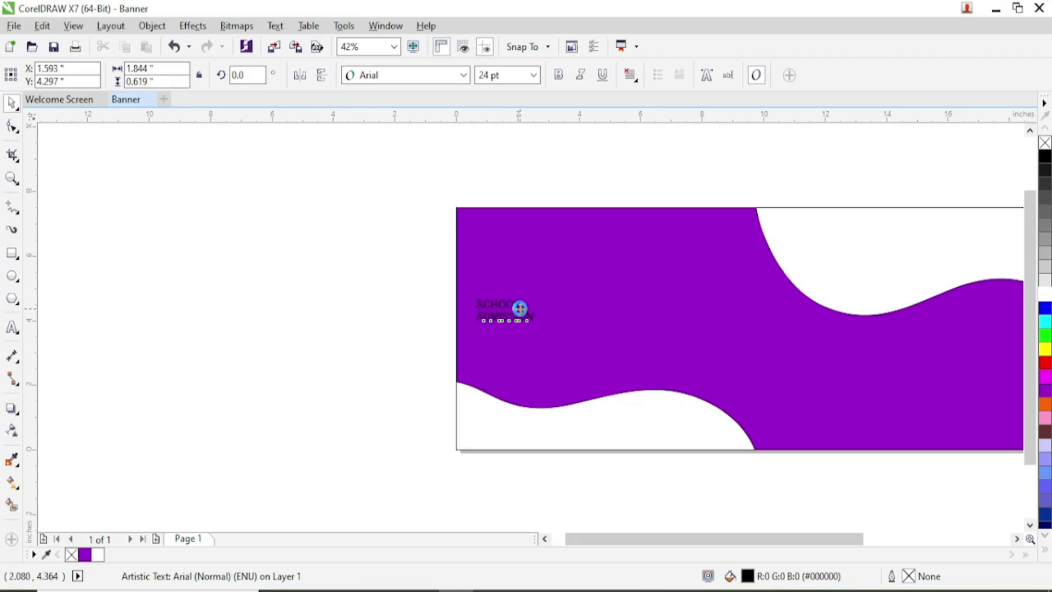
Fill the SCHOOL ADMISSION text with white and set it in Luckiest Guy at 36 pt.
{"action": "left_click", "coordinate": [1043, 298]}
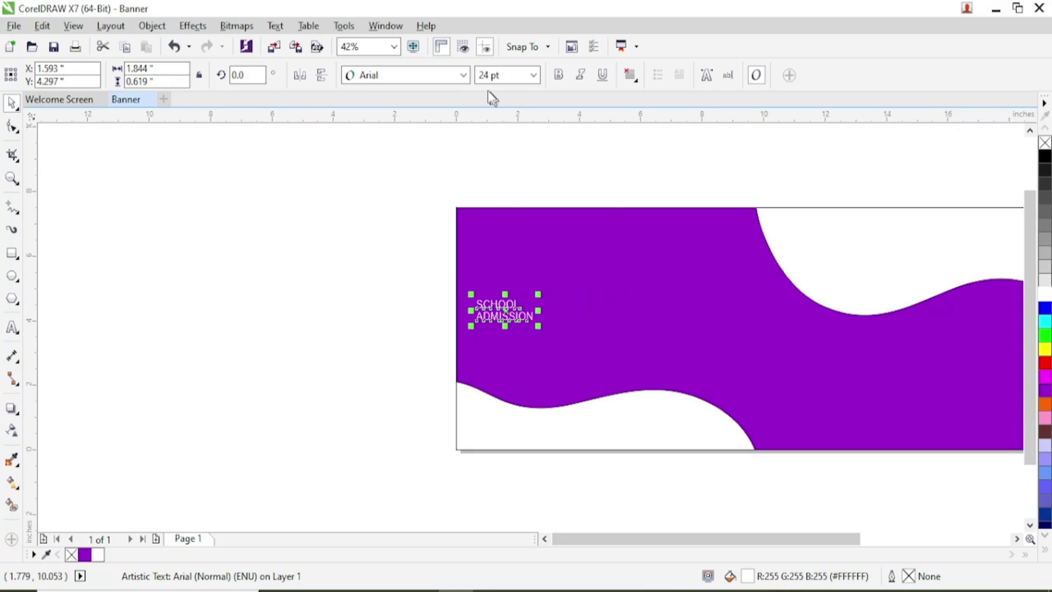
{"action": "left_click", "coordinate": [463, 75]}
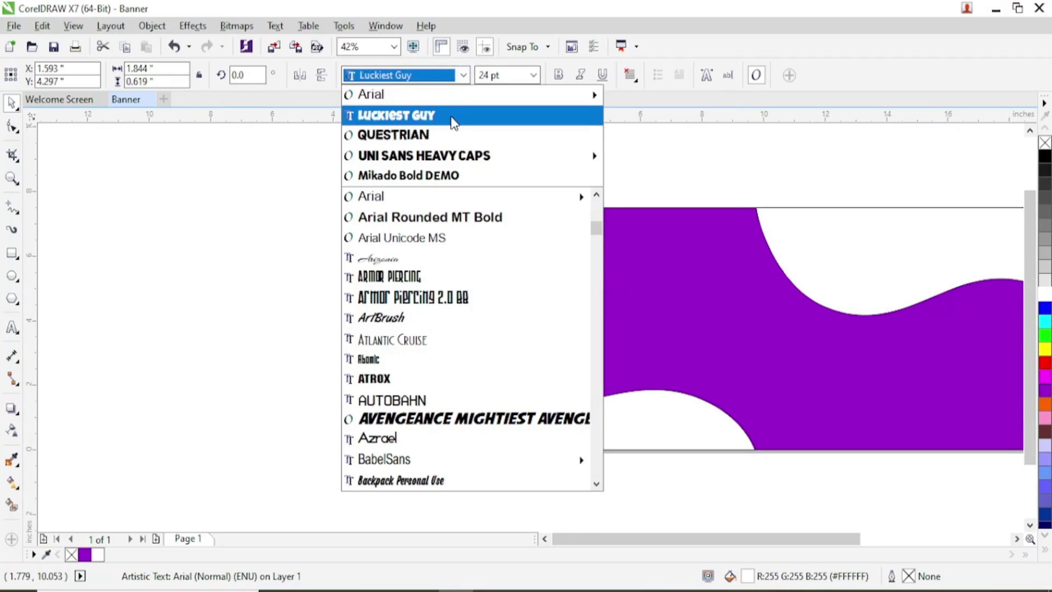
{"action": "left_click", "coordinate": [453, 116]}
{"action": "left_click", "coordinate": [533, 75]}
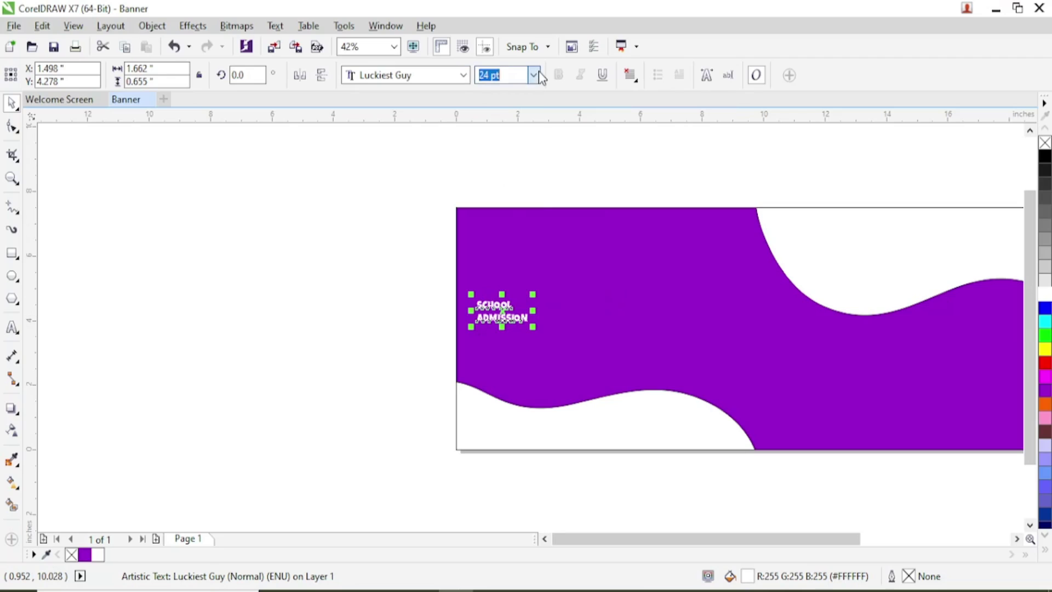
{"action": "left_click", "coordinate": [500, 243]}
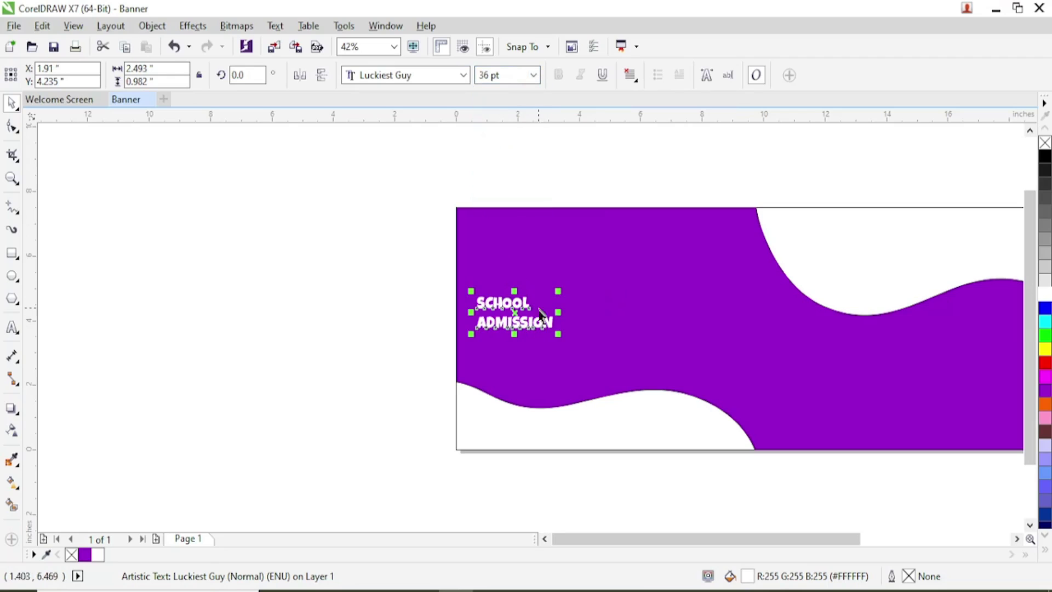
Enlarge the SCHOOL ADMISSION heading proportionally to about 5.95 inches wide and deselect it.
{"action": "left_click_drag", "start_coordinate": [555, 327], "coordinate": [648, 398]}
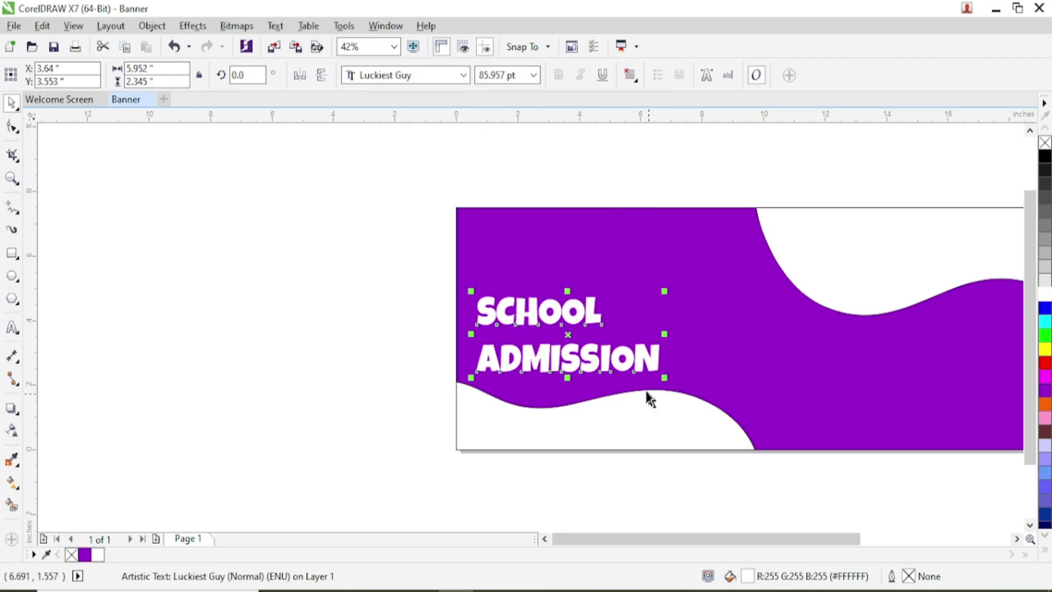
{"action": "left_click", "coordinate": [394, 47]}
{"action": "left_click", "coordinate": [370, 90]}
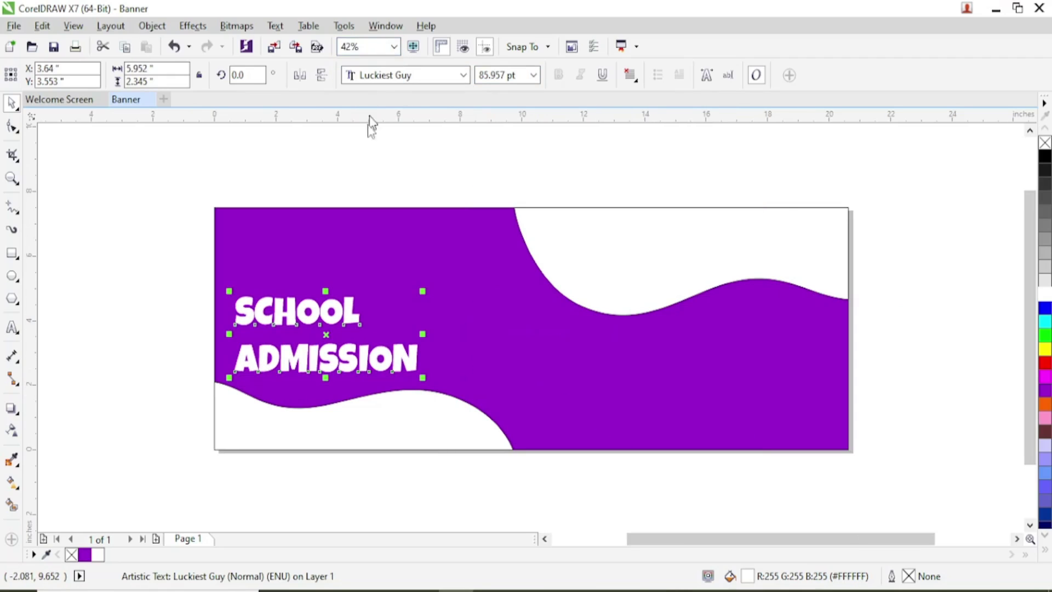
{"action": "left_click", "coordinate": [195, 183]}
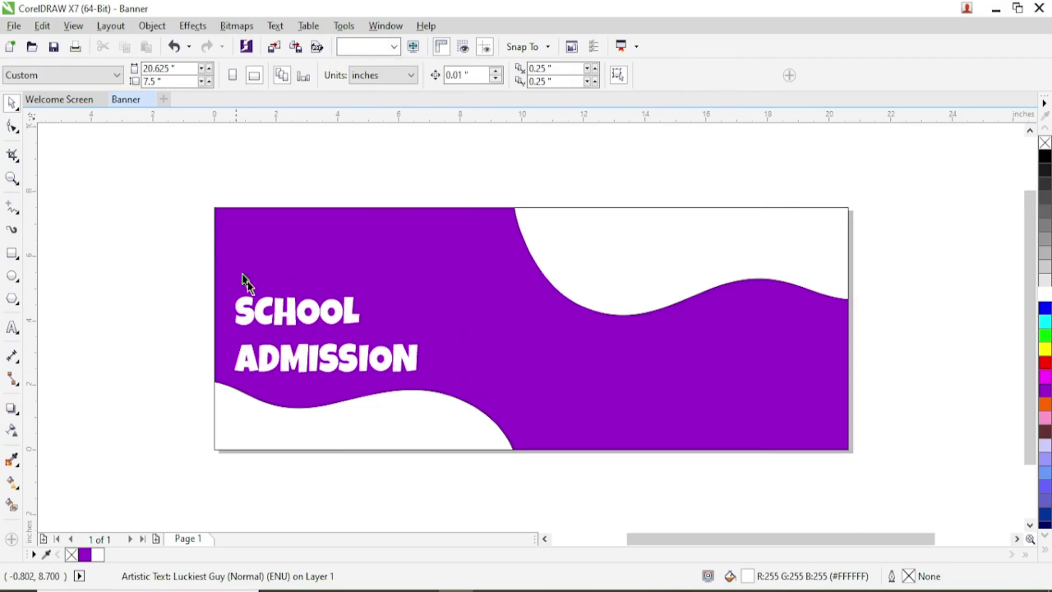
Fill only the word ADMISSION in the heading with yellow.
{"action": "left_click", "coordinate": [288, 316]}
{"action": "double_click", "coordinate": [247, 360]}
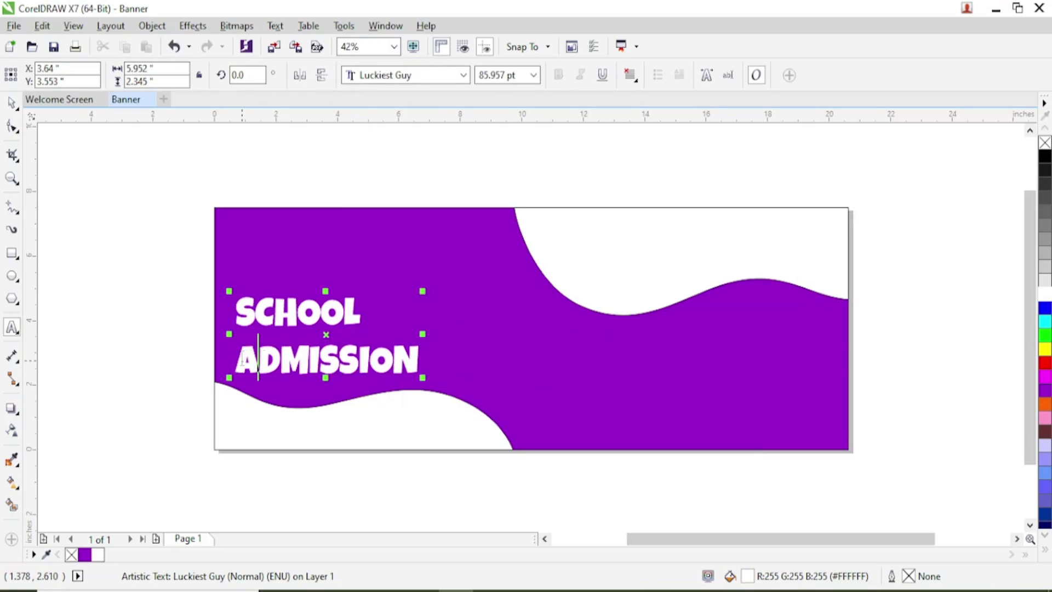
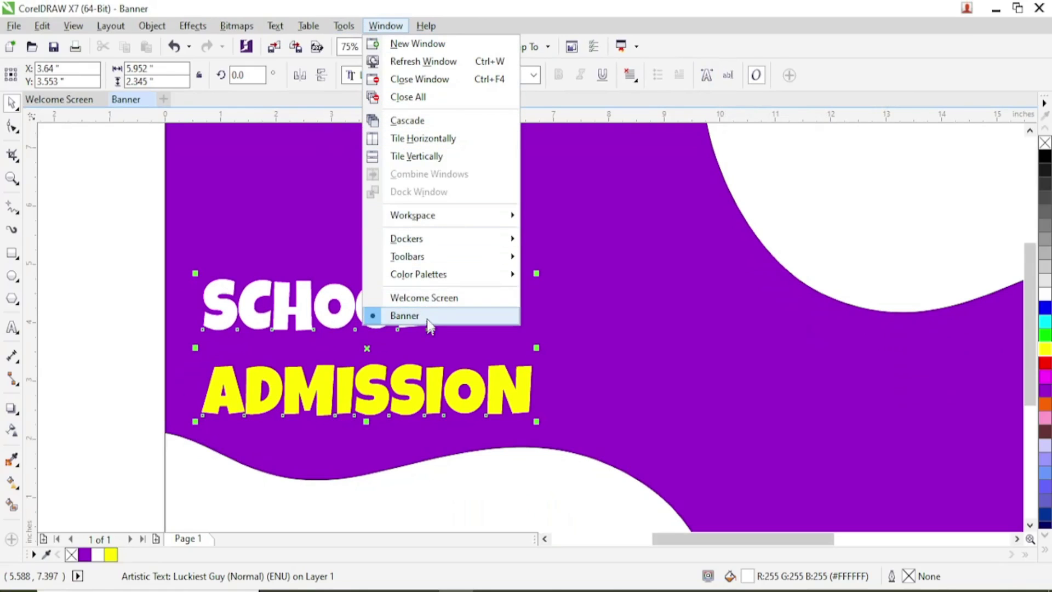
{"action": "mouse_move", "coordinate": [424, 263]}
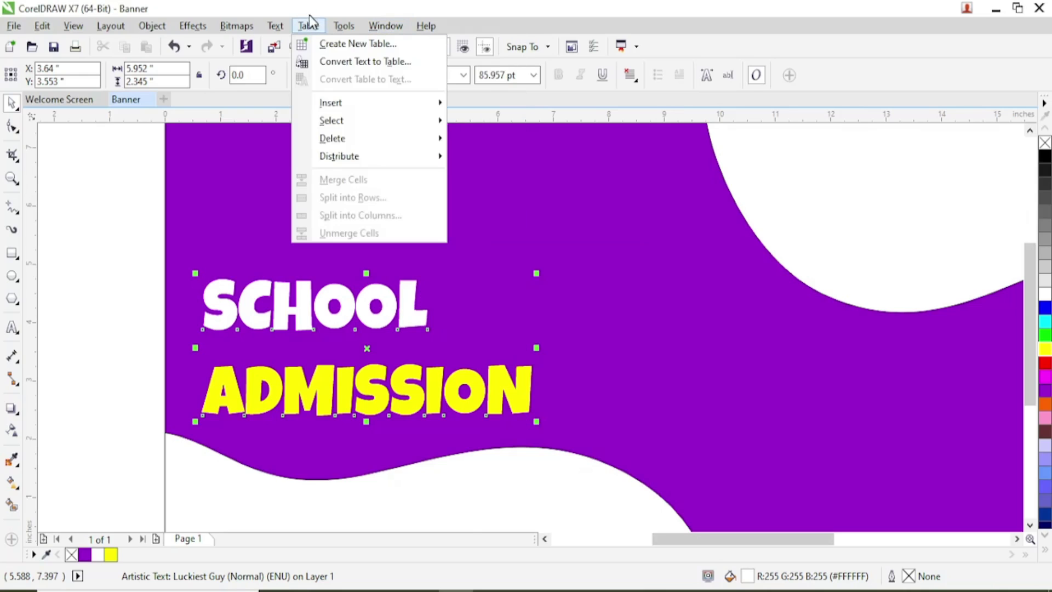
{"action": "mouse_move", "coordinate": [278, 28]}
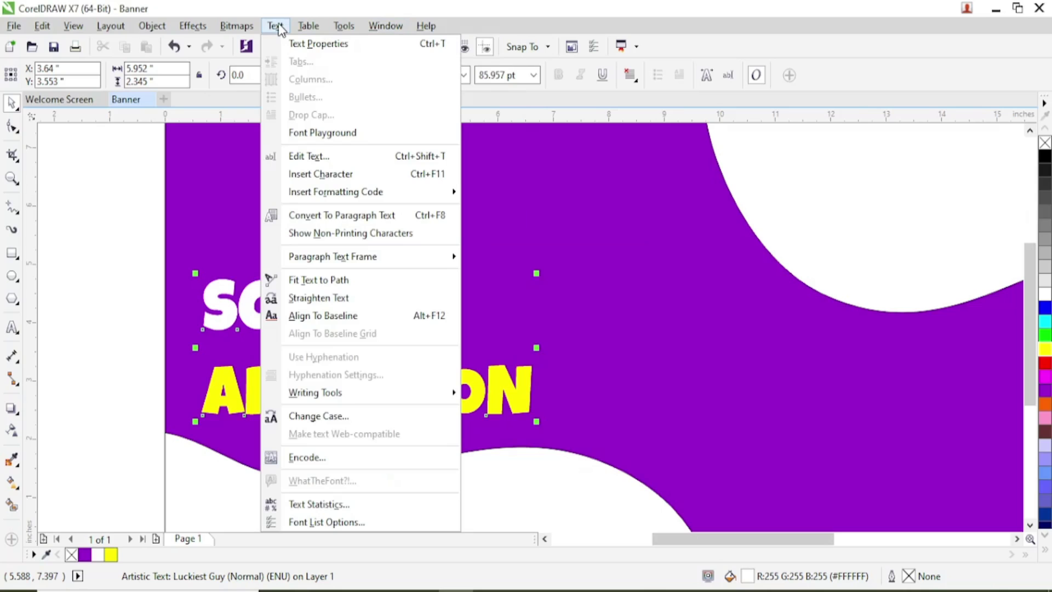
{"action": "left_click", "coordinate": [527, 389]}
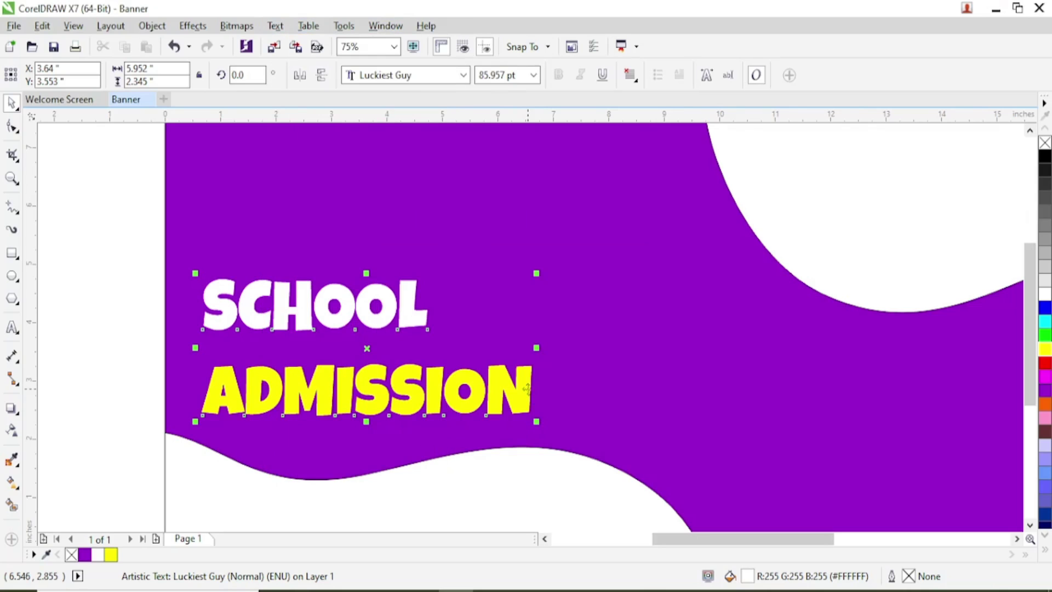
Reduce the SCHOOL ADMISSION heading's line spacing to 65% in its text properties.
{"action": "left_click", "coordinate": [275, 25]}
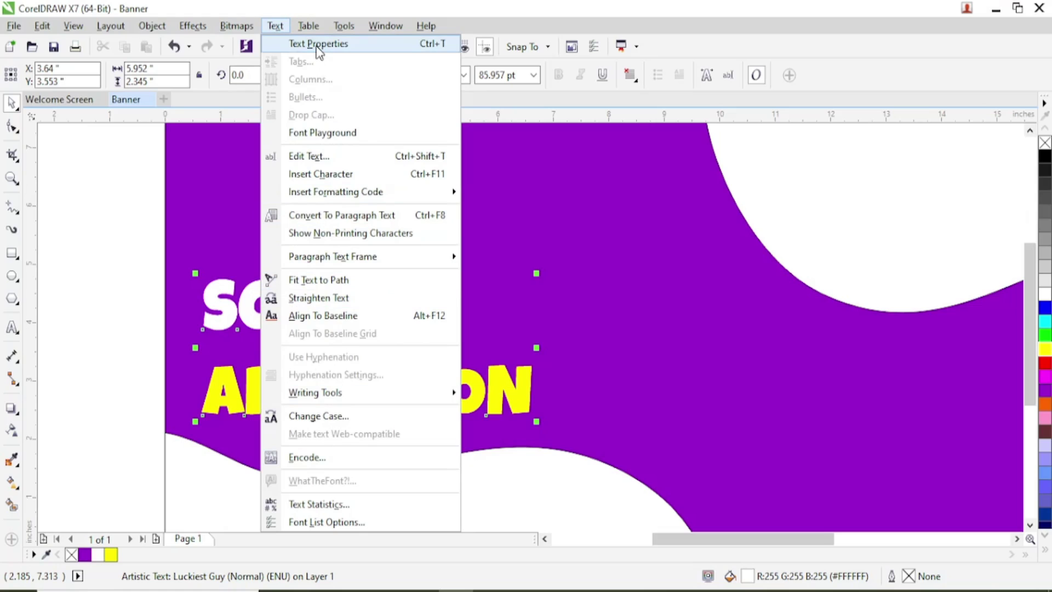
{"action": "left_click", "coordinate": [703, 100]}
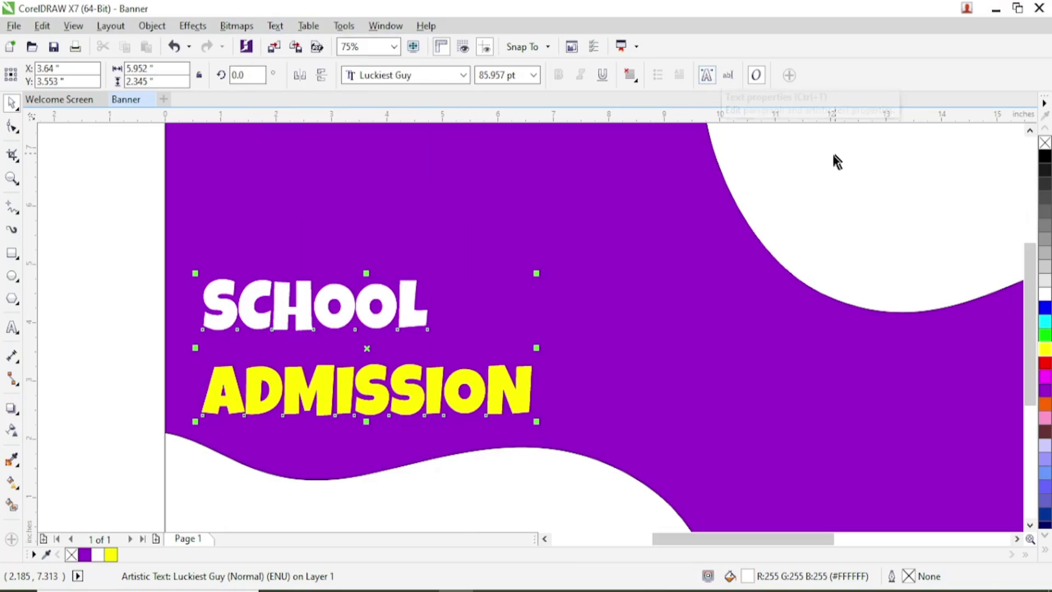
{"action": "key", "text": "ctrl+t"}
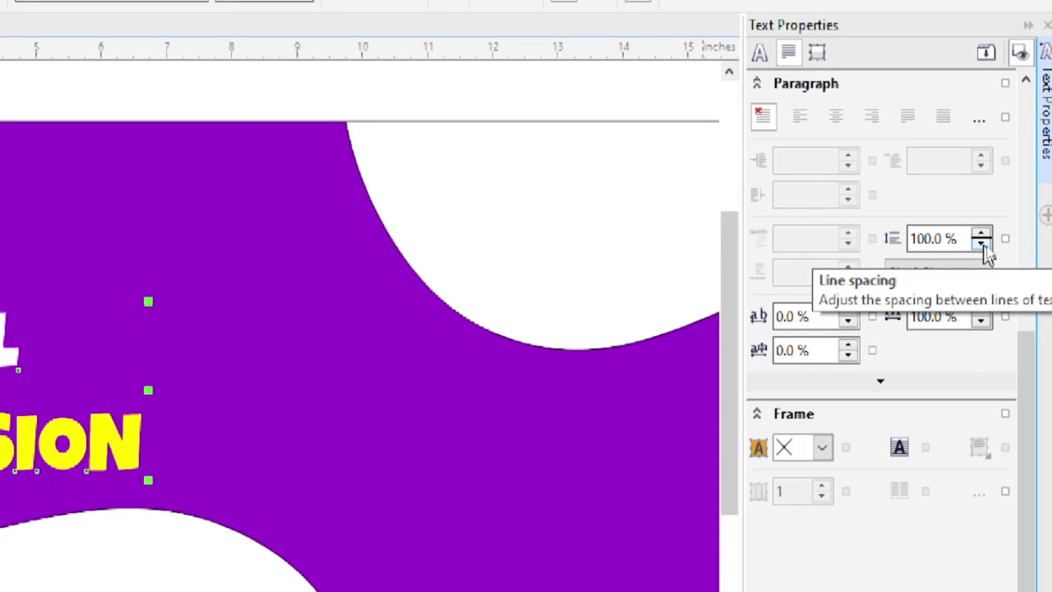
{"action": "left_click_drag", "start_coordinate": [983, 247], "coordinate": [984, 246]}
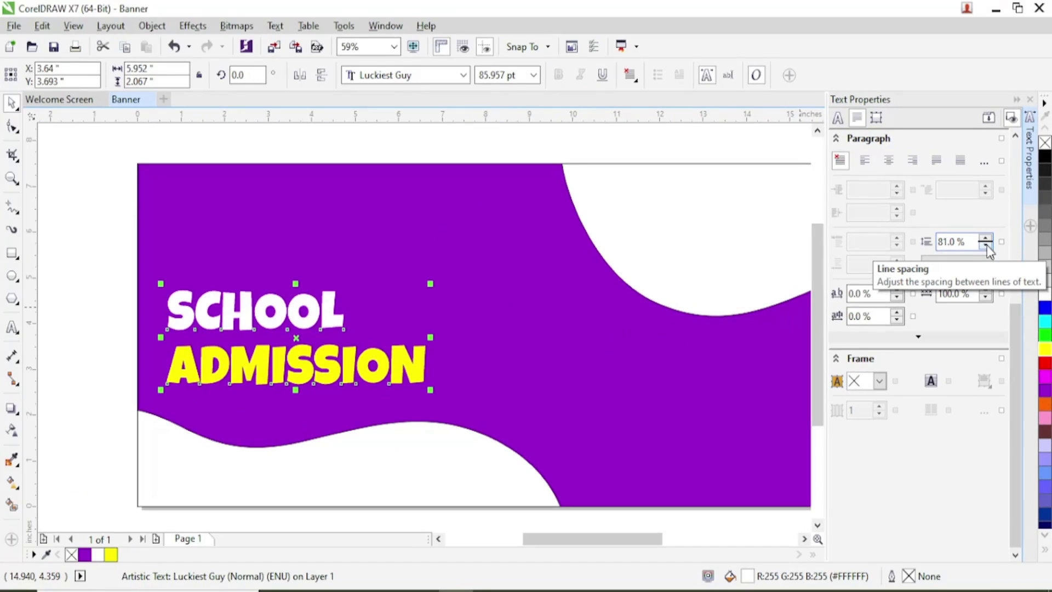
{"action": "left_click_drag", "start_coordinate": [986, 248], "coordinate": [986, 248]}
{"action": "left_click", "coordinate": [986, 248]}
{"action": "left_click", "coordinate": [985, 247]}
{"action": "left_click", "coordinate": [985, 248]}
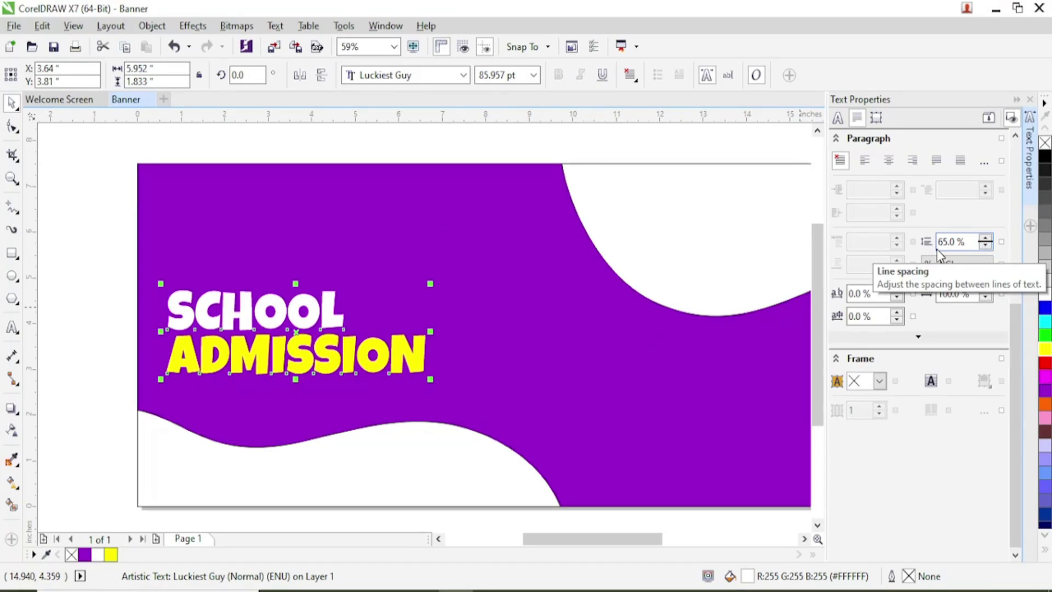
Place the heading above the lower-left wave and enlarge it proportionally to about 7.7 inches wide.
{"action": "mouse_move", "coordinate": [411, 356]}
{"action": "left_mouse_down"}
{"action": "mouse_move", "coordinate": [414, 380]}
{"action": "mouse_move", "coordinate": [412, 359]}
{"action": "left_mouse_up"}
{"action": "scroll", "coordinate": [410, 269], "scroll_direction": "down", "scroll_amount": 2}
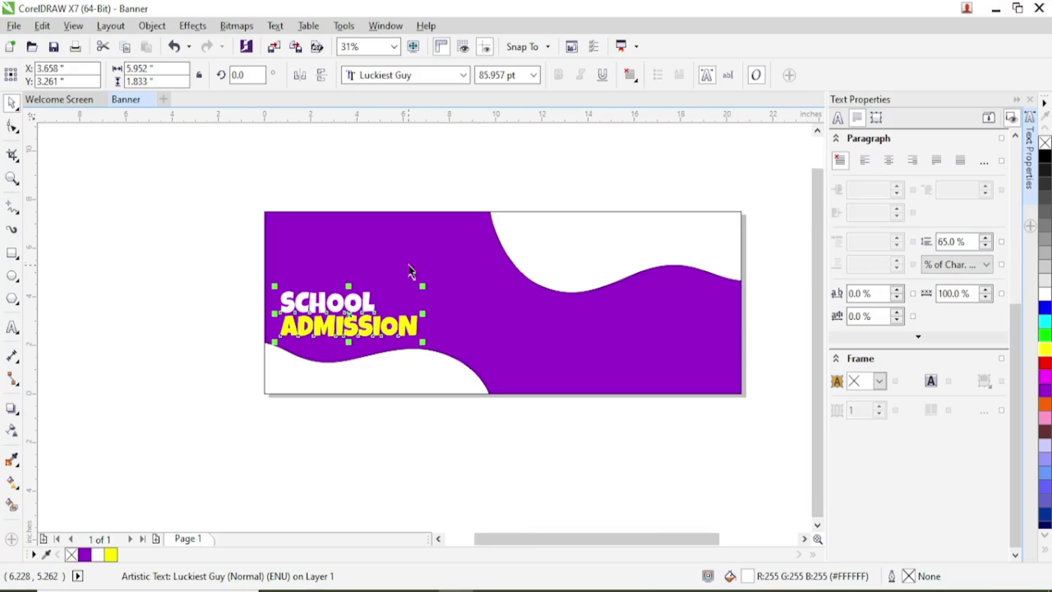
{"action": "left_click", "coordinate": [1028, 102]}
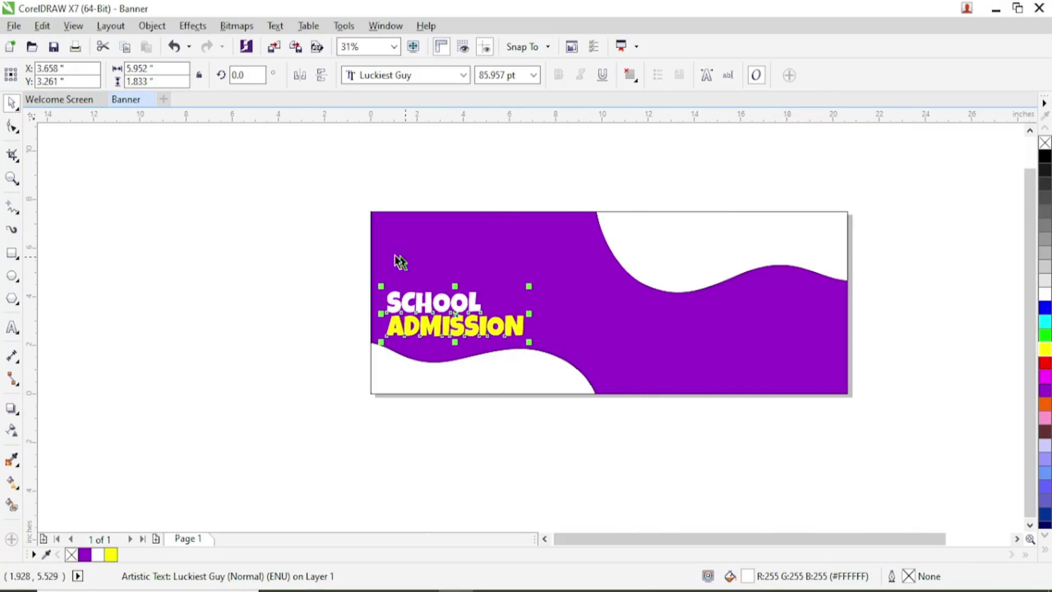
{"action": "left_click", "coordinate": [279, 268]}
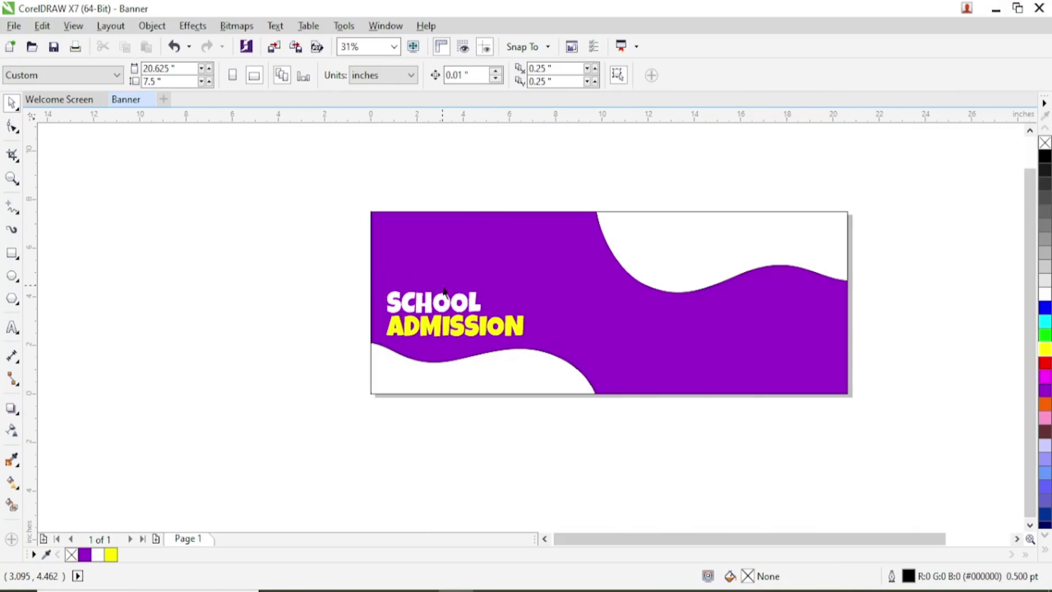
{"action": "left_click_drag", "start_coordinate": [475, 303], "coordinate": [474, 284]}
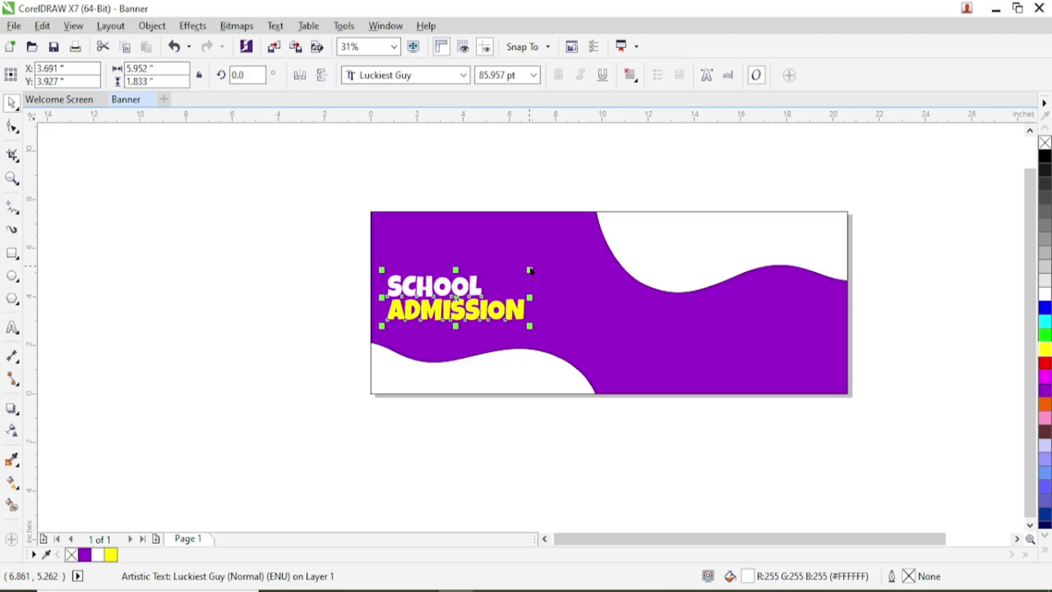
{"action": "left_click_drag", "start_coordinate": [529, 326], "coordinate": [576, 342]}
{"action": "left_click", "coordinate": [12, 327]}
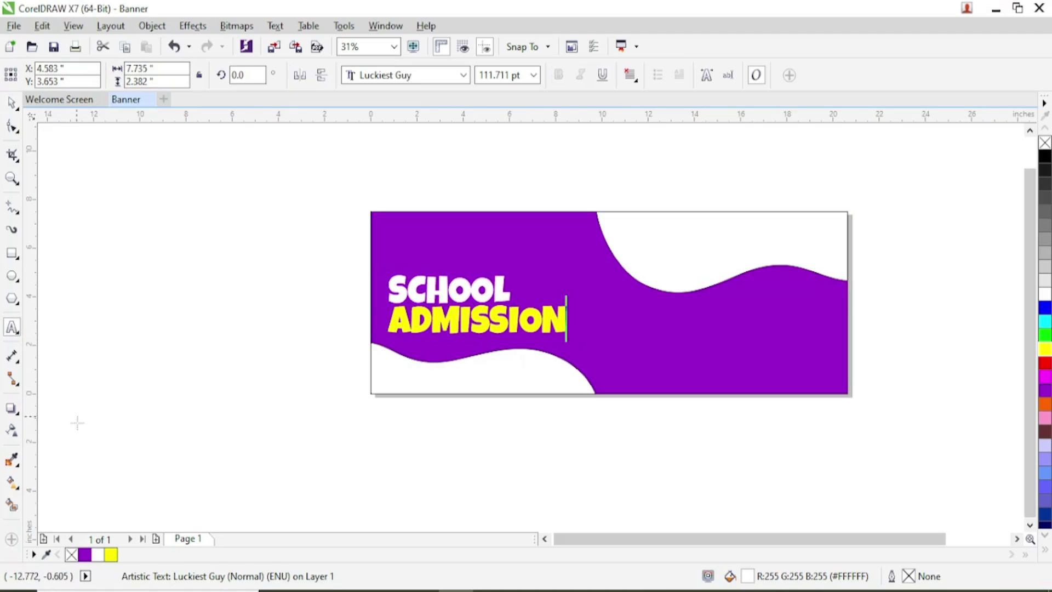
{"action": "left_click", "coordinate": [80, 436]}
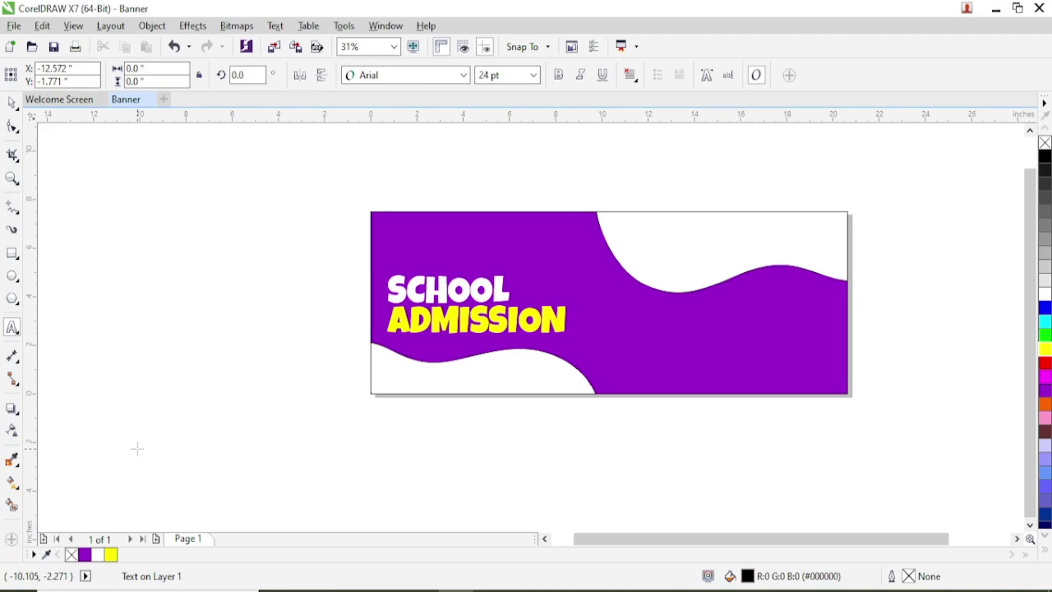
{"action": "type", "text": "N"}
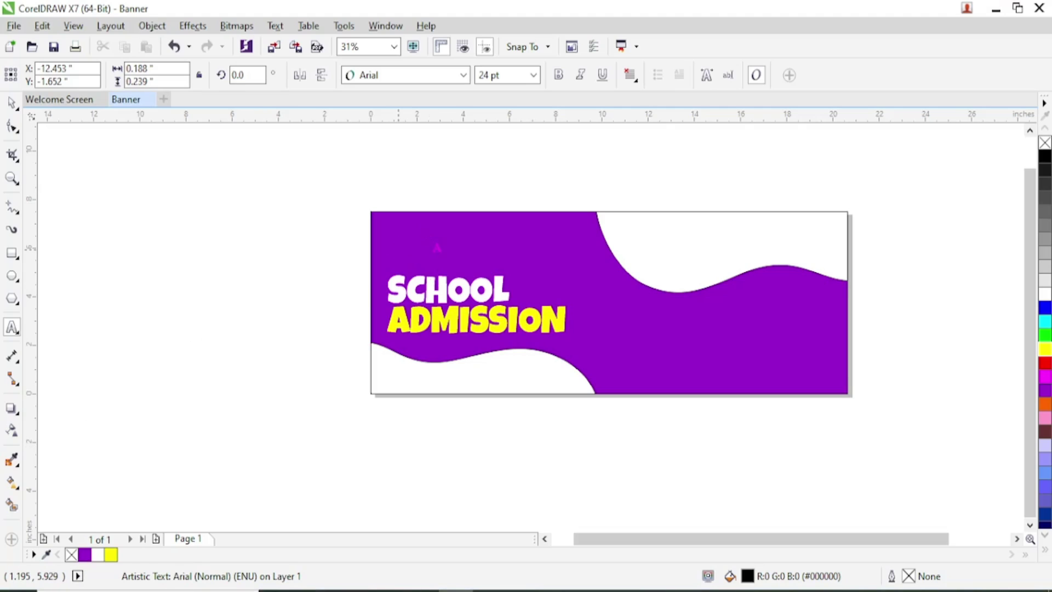
{"action": "left_click", "coordinate": [398, 246]}
{"action": "scroll", "coordinate": [398, 246], "scroll_direction": "up", "scroll_amount": 1}
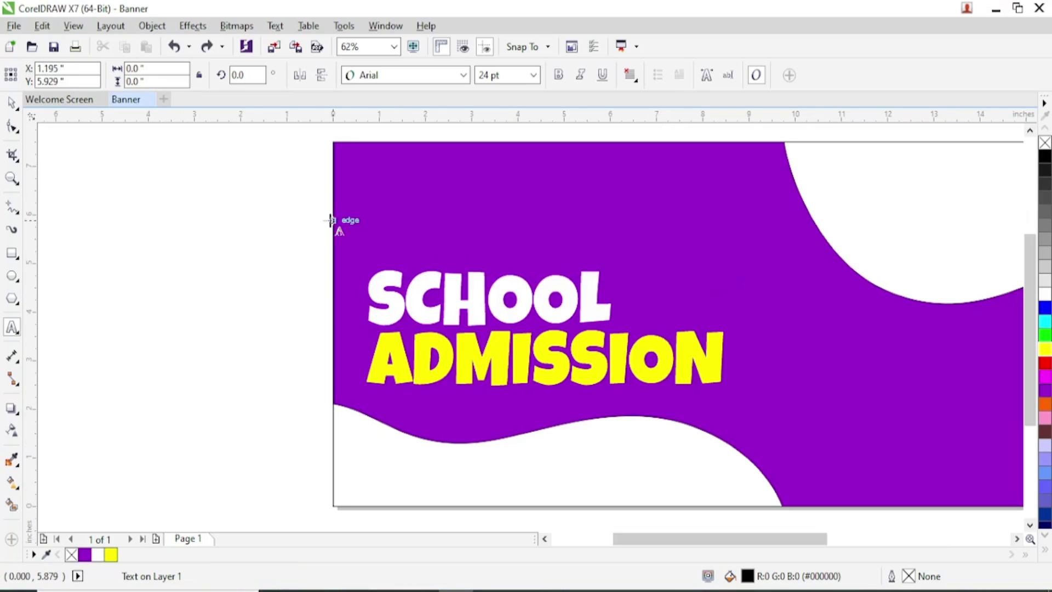
Save the document as school Banner.cdr in the Coreldraw files folder on the desktop.
{"action": "left_click", "coordinate": [11, 103]}
{"action": "left_click", "coordinate": [14, 26]}
{"action": "left_click", "coordinate": [42, 163]}
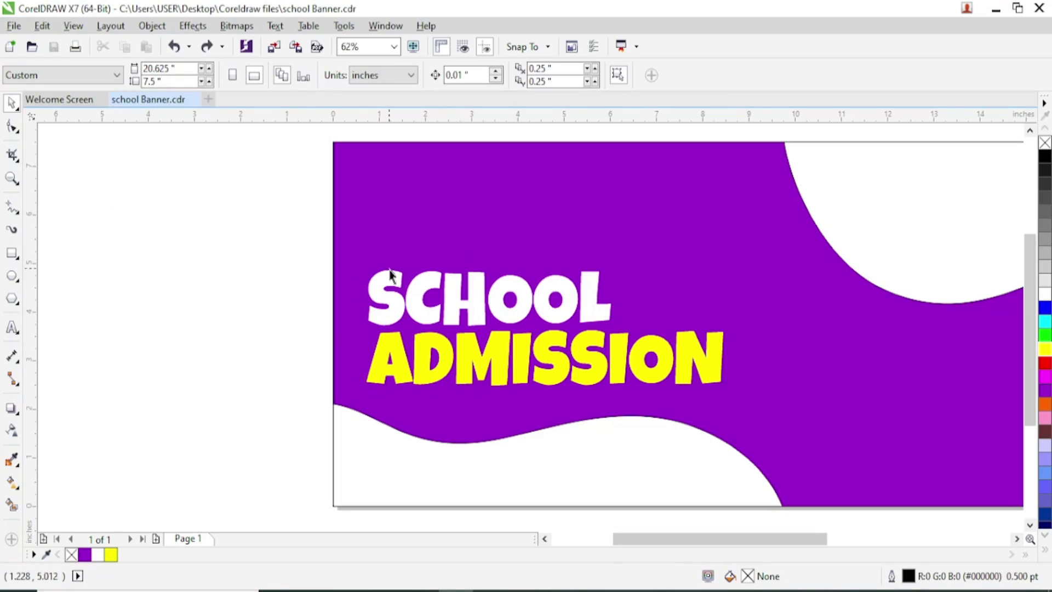
Add the artistic text "Now open for registration" on the purple area above the SCHOOL ADMISSION heading.
{"action": "left_click", "coordinate": [11, 327]}
{"action": "left_click", "coordinate": [389, 208]}
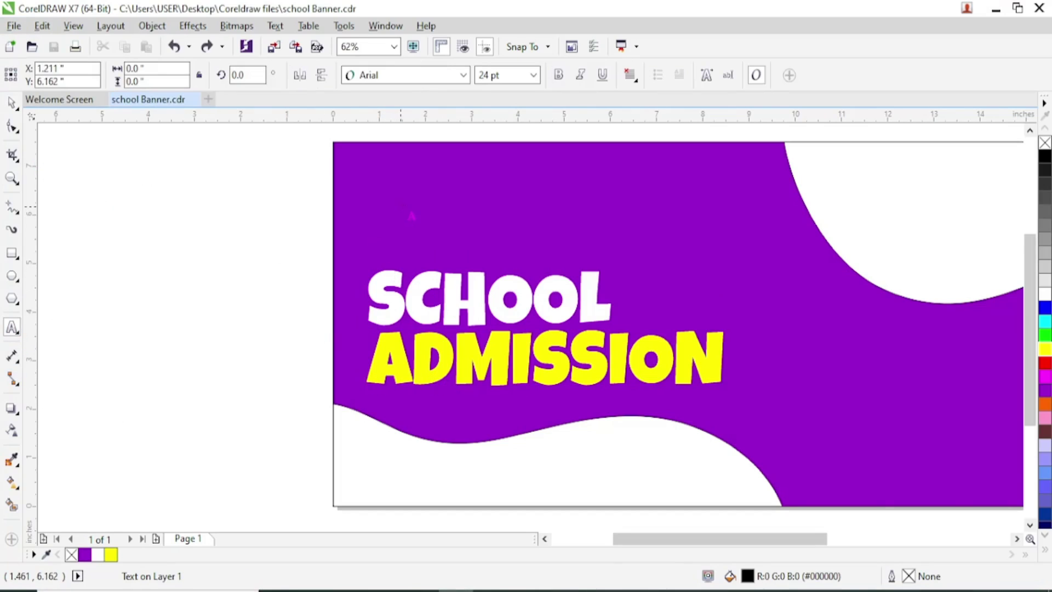
{"action": "scroll", "coordinate": [410, 218], "scroll_direction": "up", "scroll_amount": 2}
{"action": "type", "text": "Now ope"}
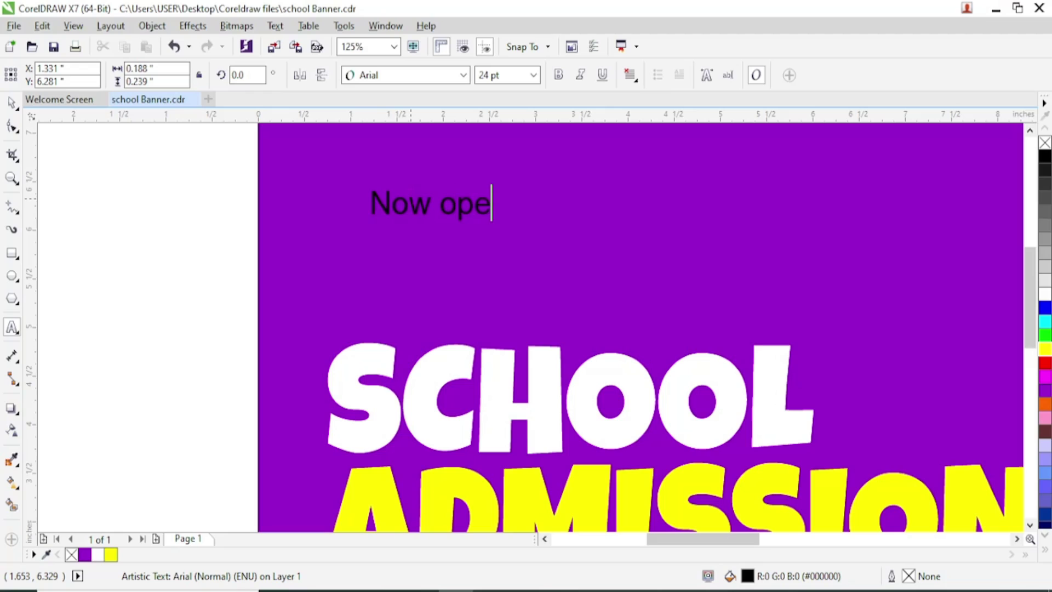
{"action": "type", "text": "n fo"}
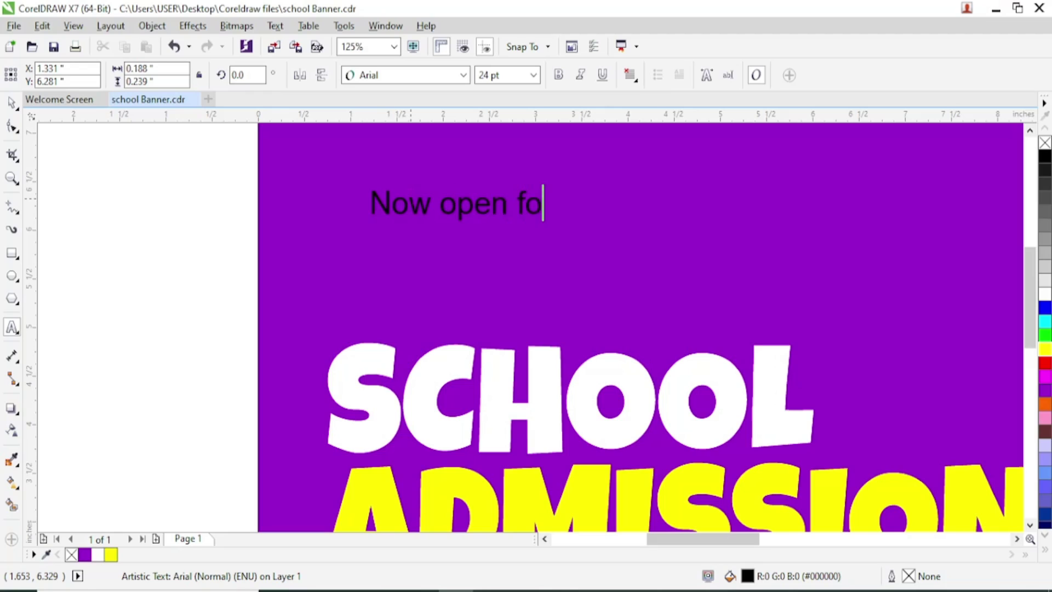
{"action": "type", "text": "r regio"}
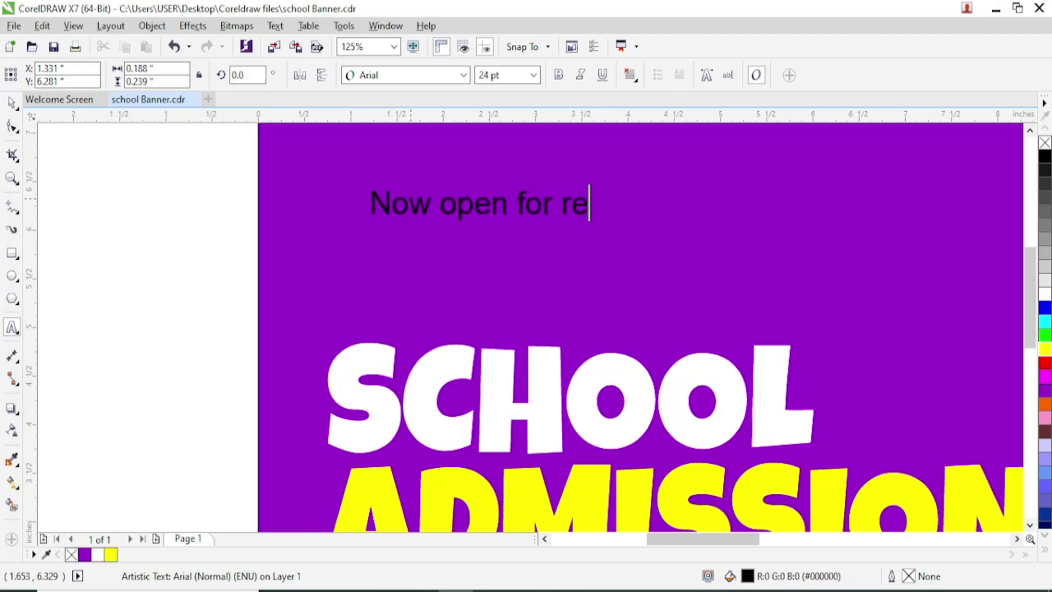
{"action": "key", "text": "BackSpace"}
{"action": "type", "text": "sttration"}
{"action": "key", "text": "Left"}
{"action": "key", "text": "Left"}
{"action": "key", "text": "Left"}
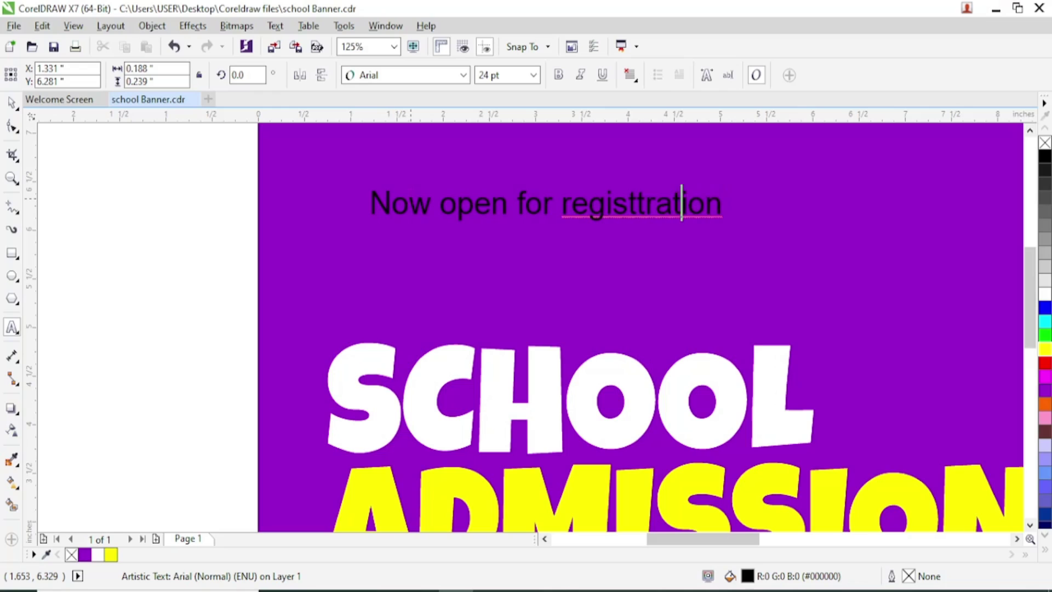
{"action": "key", "text": "BackSpace"}
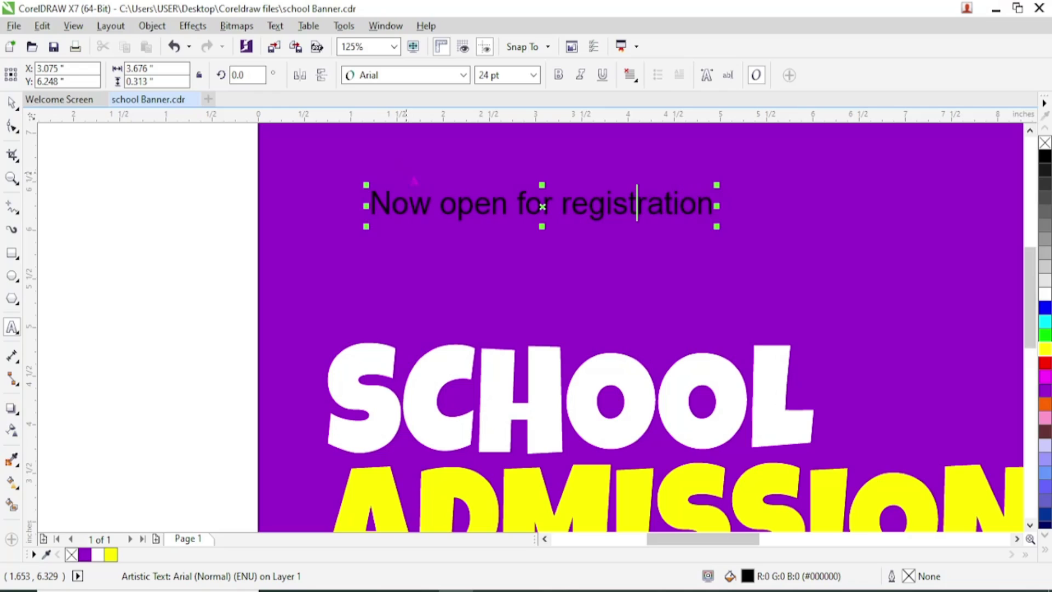
Change the registration line's capitalization to Title Case.
{"action": "left_click", "coordinate": [12, 101]}
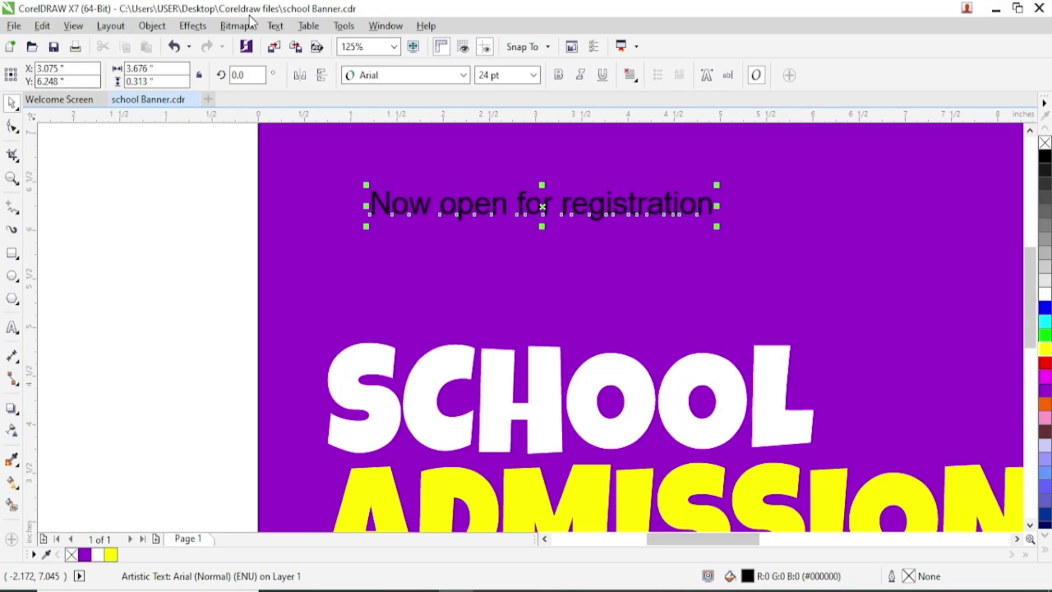
{"action": "left_click", "coordinate": [275, 26]}
{"action": "left_click", "coordinate": [317, 417]}
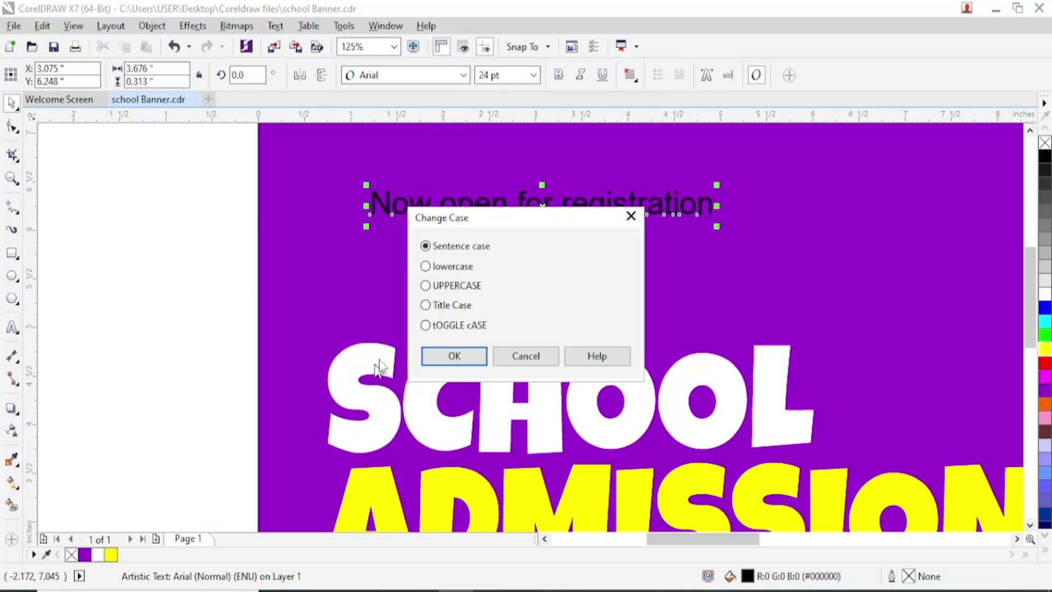
{"action": "left_click", "coordinate": [463, 307]}
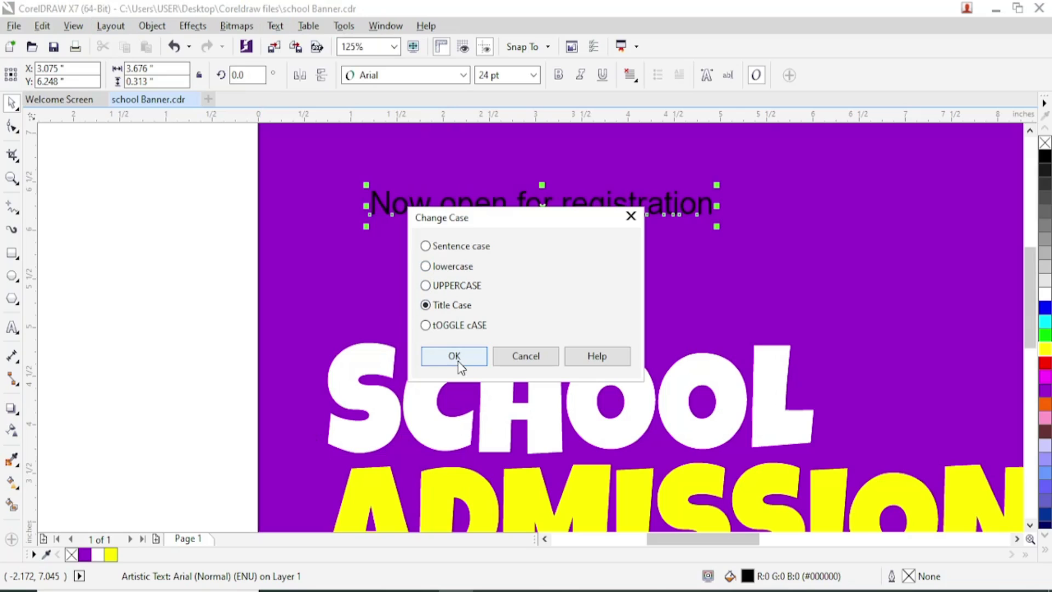
{"action": "left_click", "coordinate": [455, 357]}
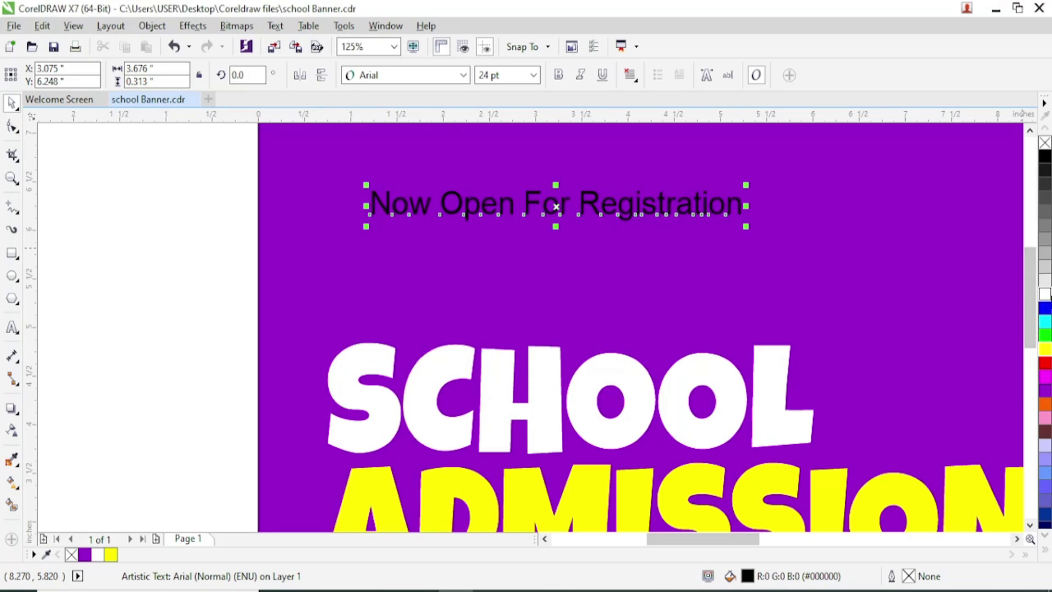
Fill the Now Open For Registration line with white and set it in Arial Narrow (Bold-Italic).
{"action": "left_click", "coordinate": [398, 77]}
{"action": "mouse_move", "coordinate": [570, 95]}
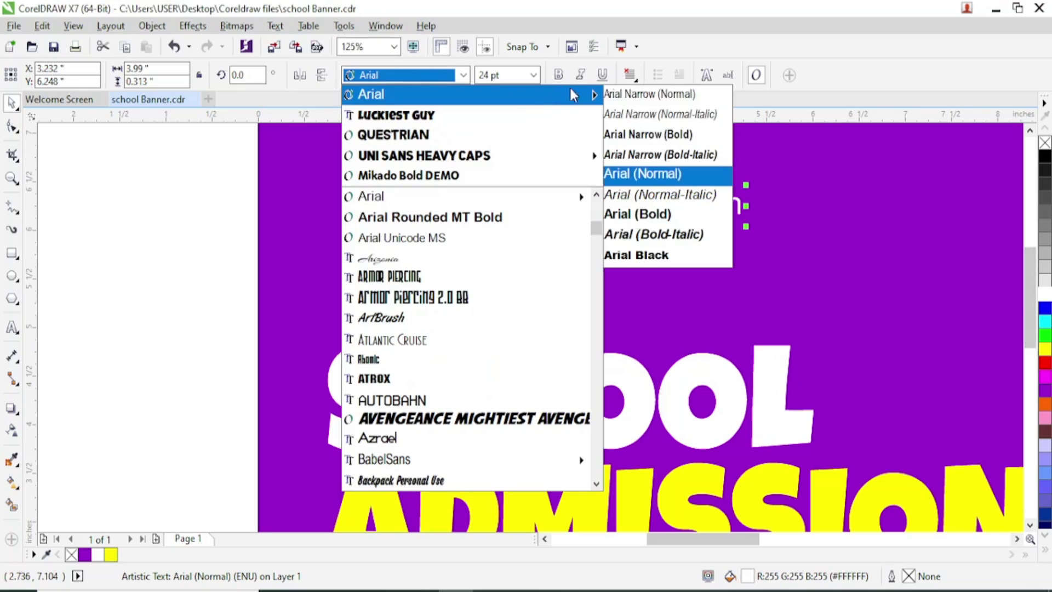
{"action": "left_click", "coordinate": [660, 155]}
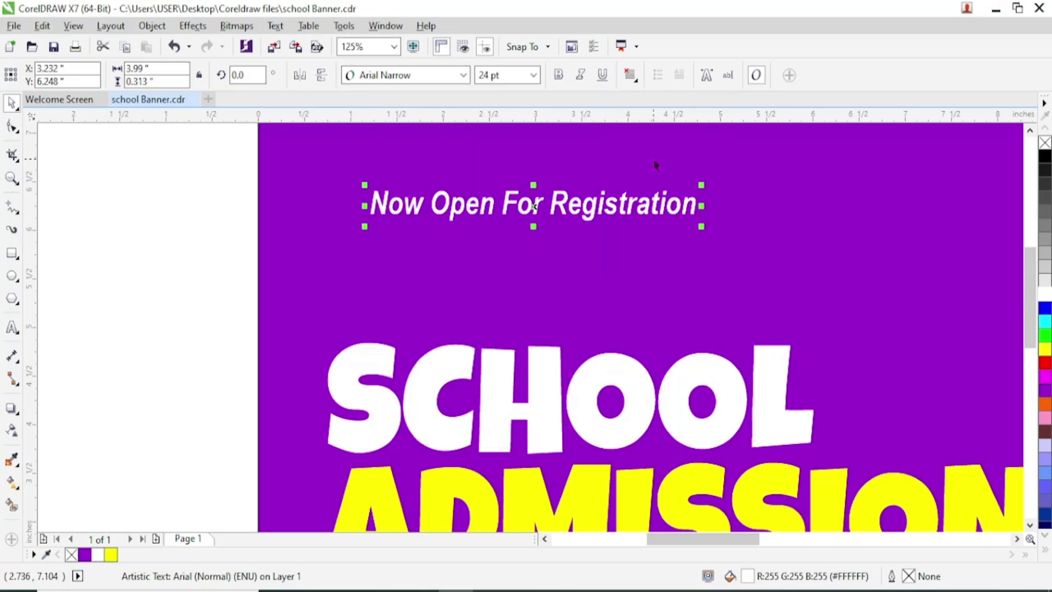
{"action": "scroll", "coordinate": [636, 203], "scroll_direction": "down", "scroll_amount": 2}
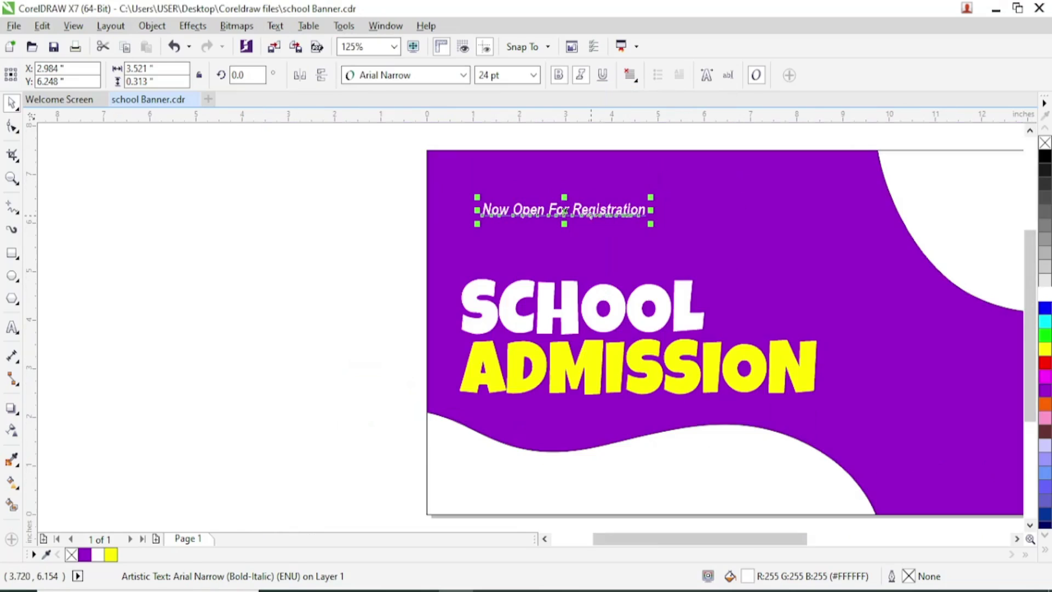
Set the Now Open For Registration line to 36 pt and move it below the ADMISSION heading.
{"action": "left_click", "coordinate": [533, 75]}
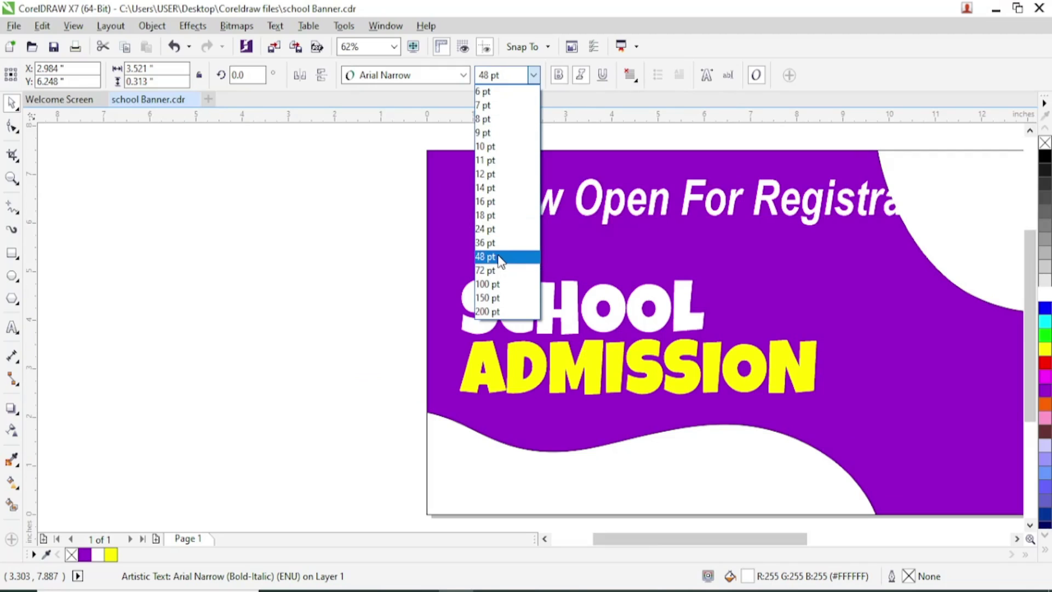
{"action": "left_click", "coordinate": [499, 245]}
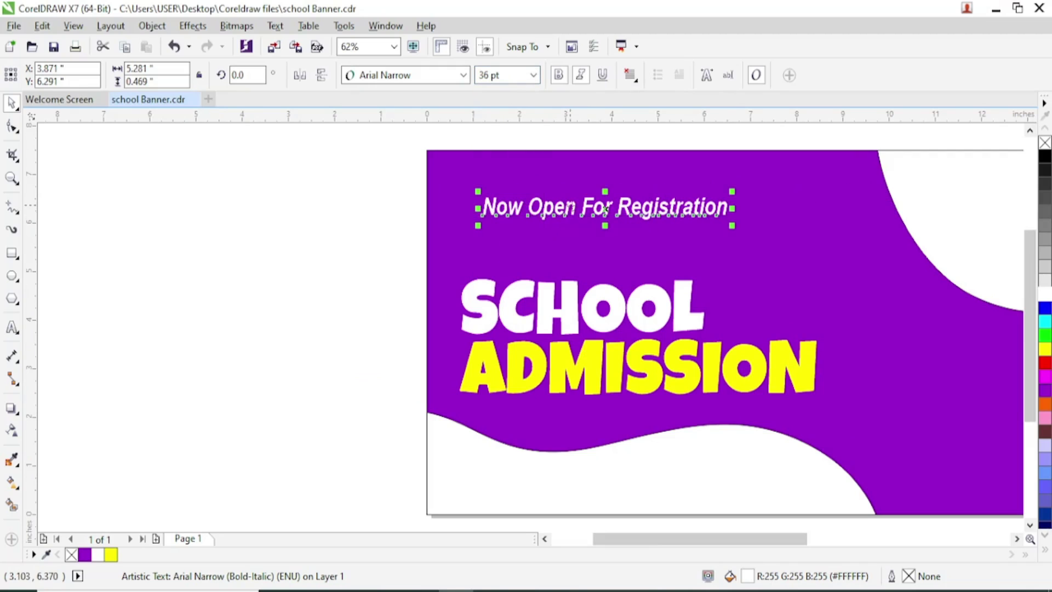
{"action": "left_click_drag", "start_coordinate": [573, 212], "coordinate": [550, 407]}
Move the SCHOOL ADMISSION heading slightly upward and bring the registration line close beneath it, aligned with its left edge.
{"action": "left_click", "coordinate": [550, 326]}
{"action": "left_click_drag", "start_coordinate": [550, 314], "coordinate": [548, 277]}
{"action": "left_click_drag", "start_coordinate": [561, 407], "coordinate": [561, 377]}
Extend the registration line so it reads "Now Open For Registrations!" and deselect it.
{"action": "key", "text": "F8"}
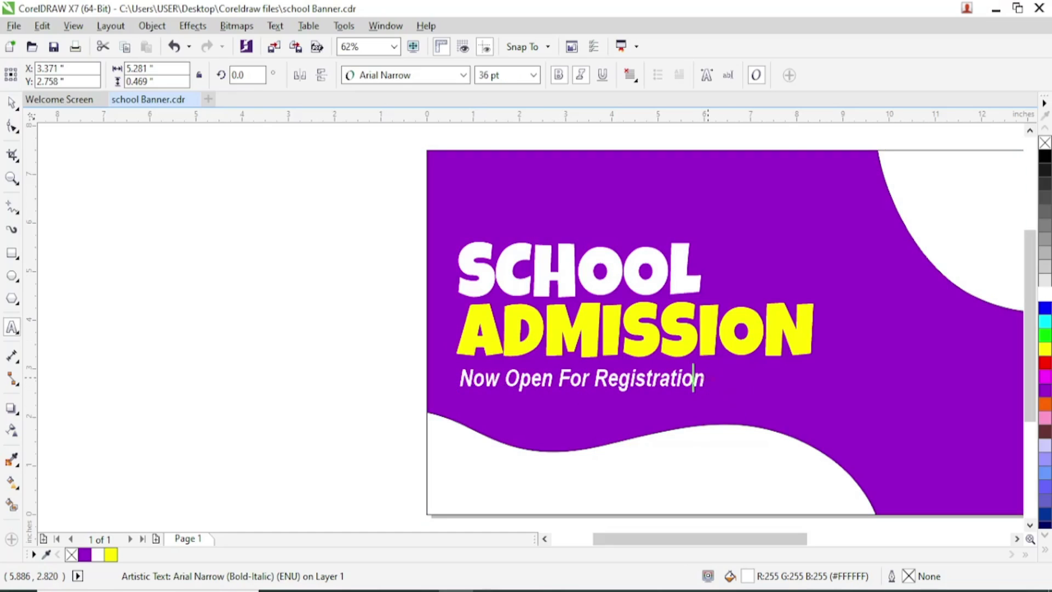
{"action": "type", "text": "s!"}
{"action": "left_click", "coordinate": [11, 103]}
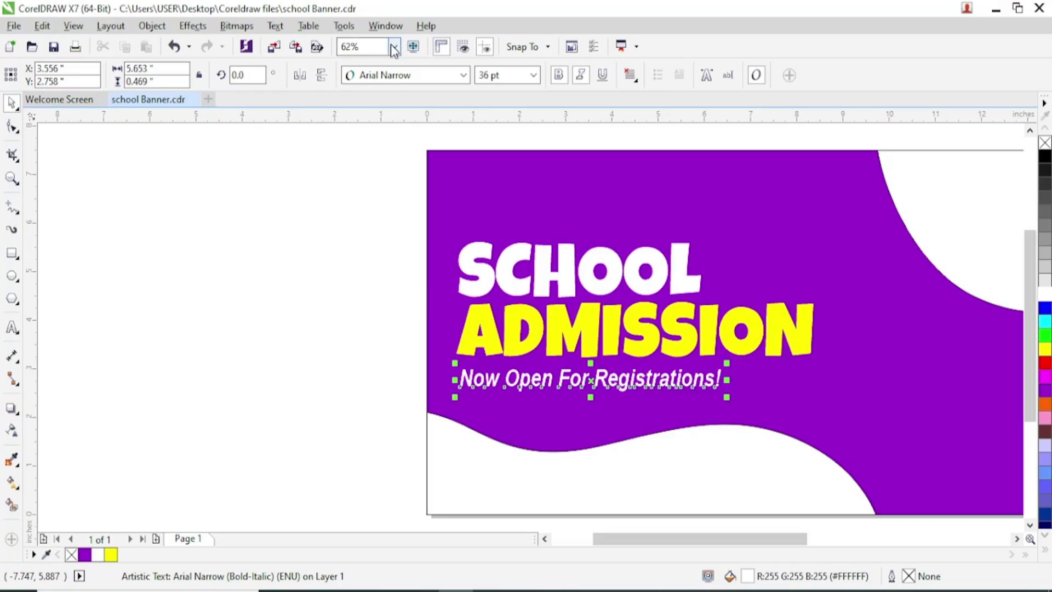
{"action": "left_click", "coordinate": [394, 47]}
{"action": "left_click", "coordinate": [356, 88]}
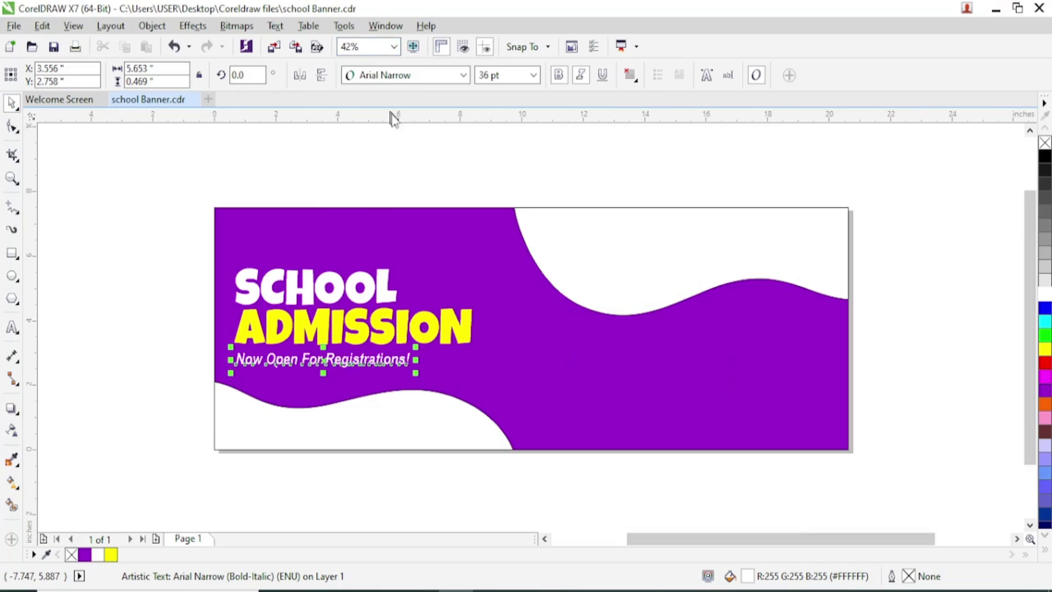
{"action": "left_click", "coordinate": [307, 181]}
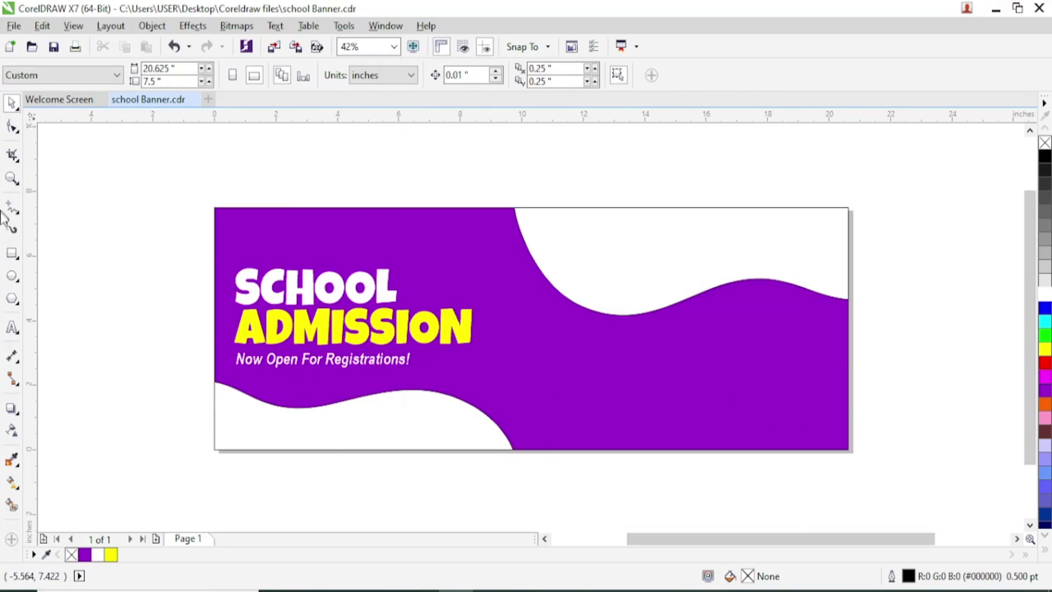
Add the artistic text "YEAR 2023" on the purple area above the SCHOOL heading.
{"action": "left_click", "coordinate": [11, 327]}
{"action": "left_click", "coordinate": [95, 203]}
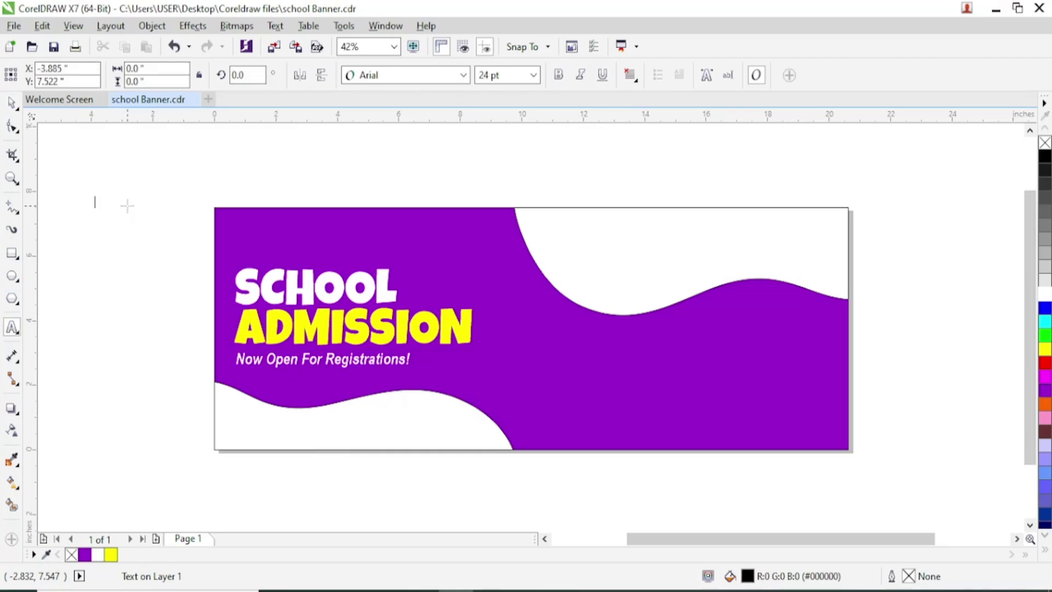
{"action": "key", "text": "BackSpace"}
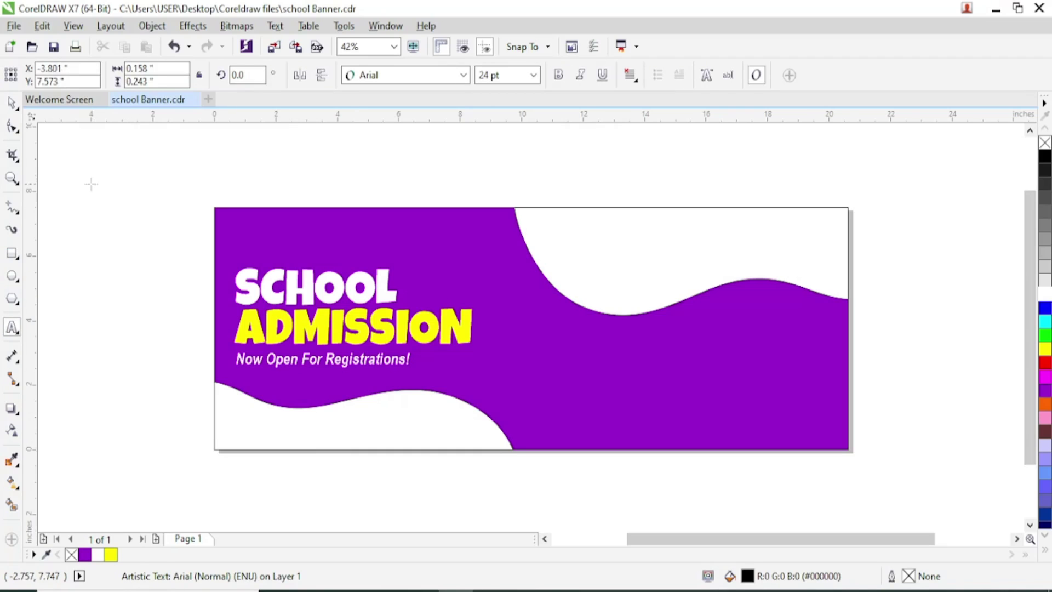
{"action": "left_click", "coordinate": [263, 241]}
{"action": "scroll", "coordinate": [264, 244], "scroll_direction": "up", "scroll_amount": 5}
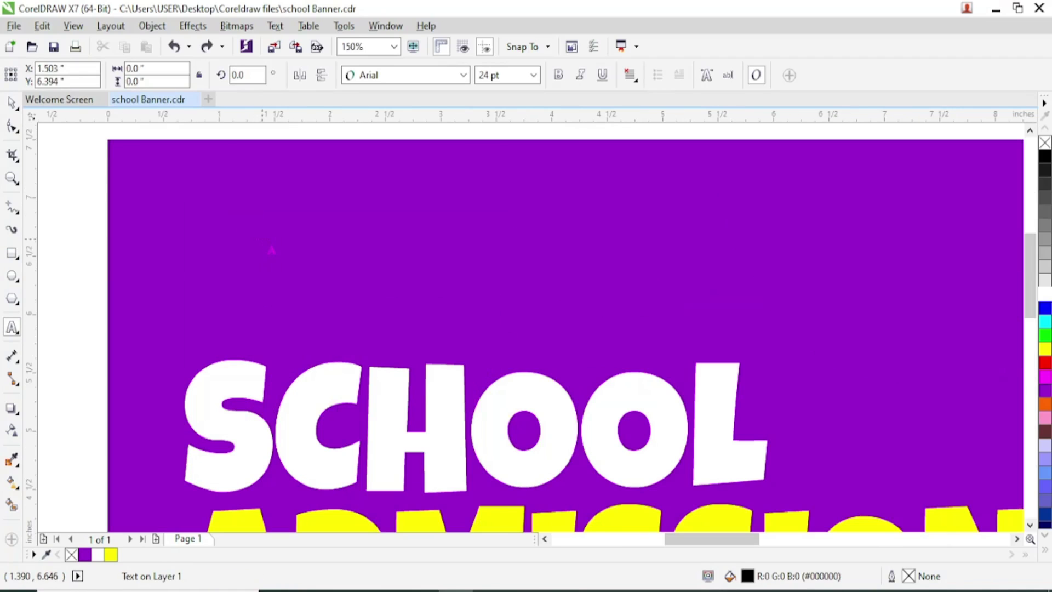
{"action": "type", "text": "YEAR "}
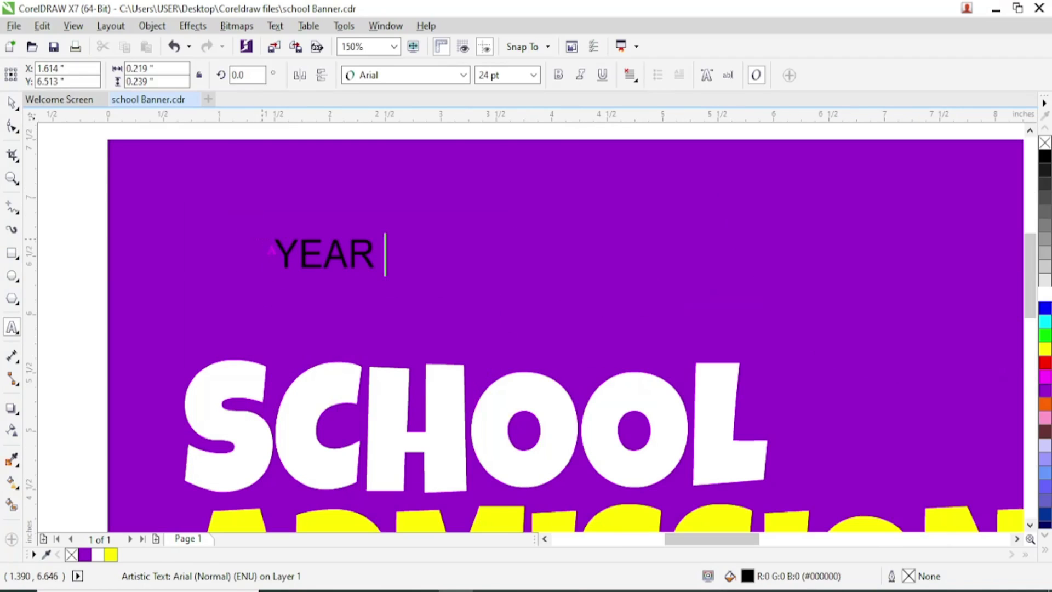
{"action": "type", "text": " 2023"}
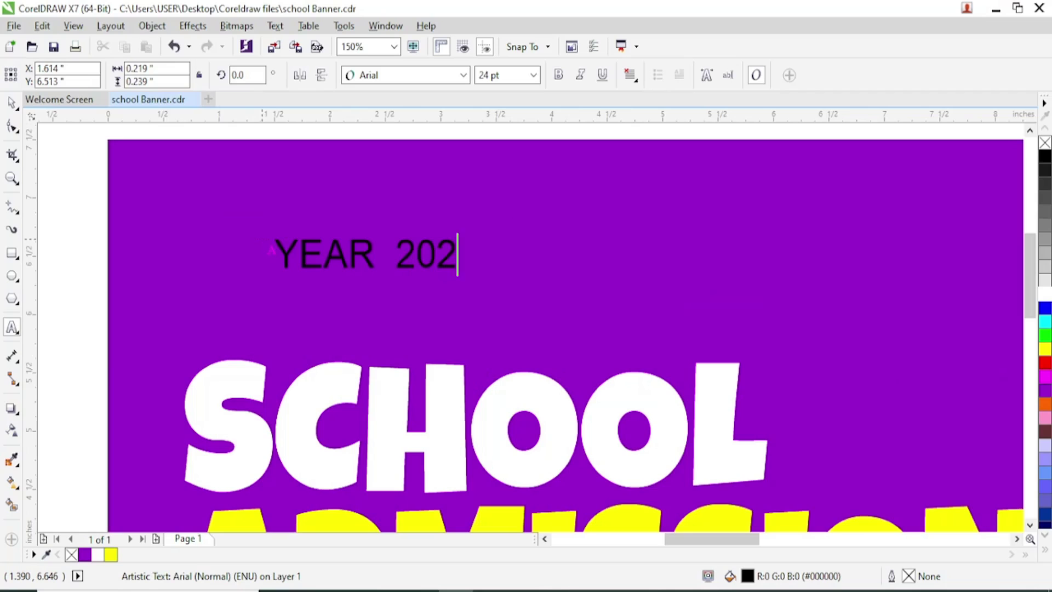
{"action": "left_click", "coordinate": [12, 103]}
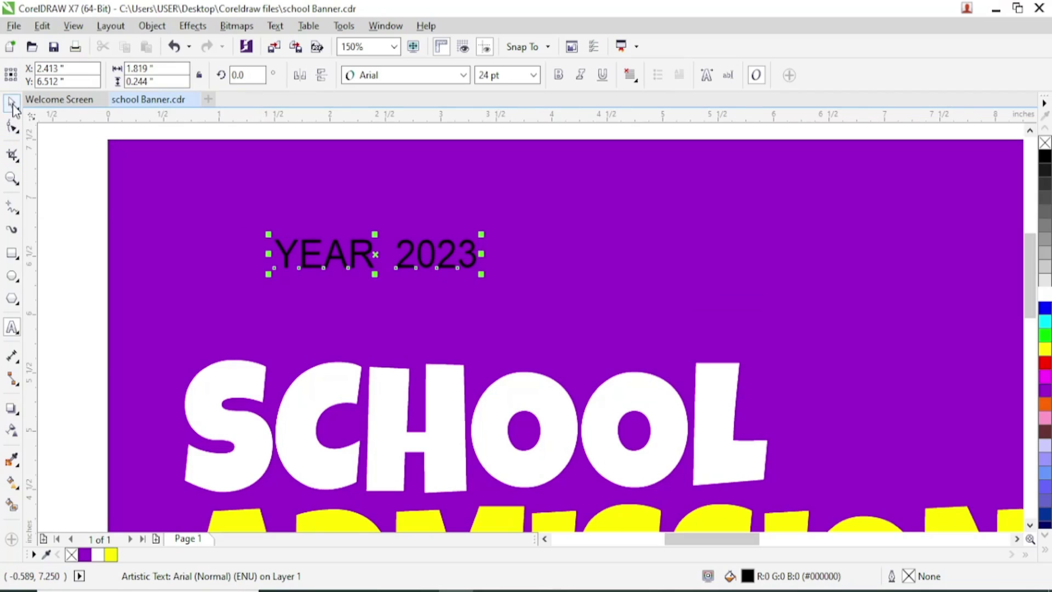
Fill the year line with white and set it in the Questrian font.
{"action": "left_click", "coordinate": [1045, 294]}
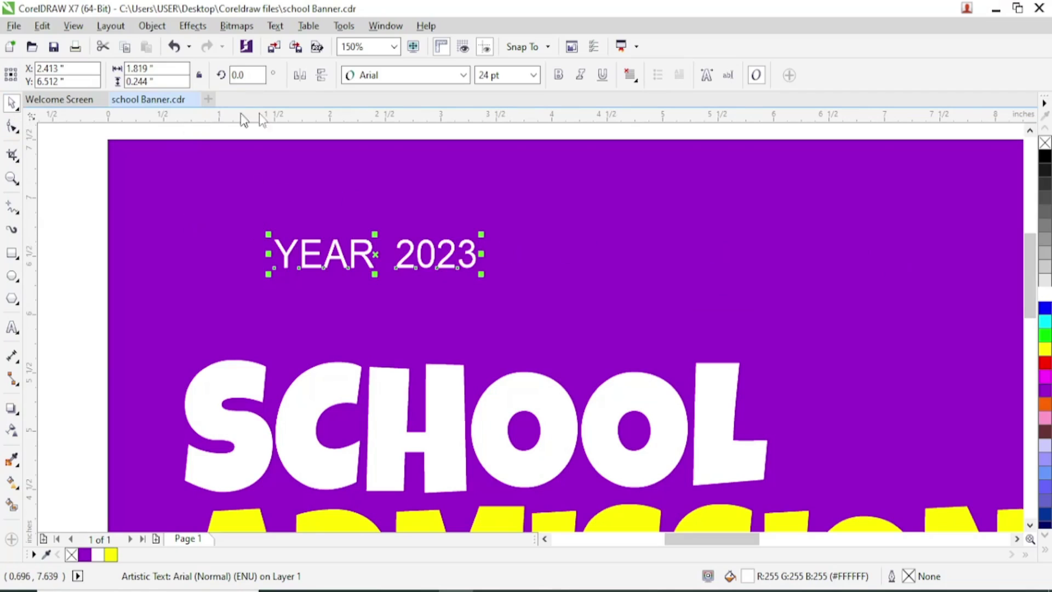
{"action": "left_click", "coordinate": [367, 78]}
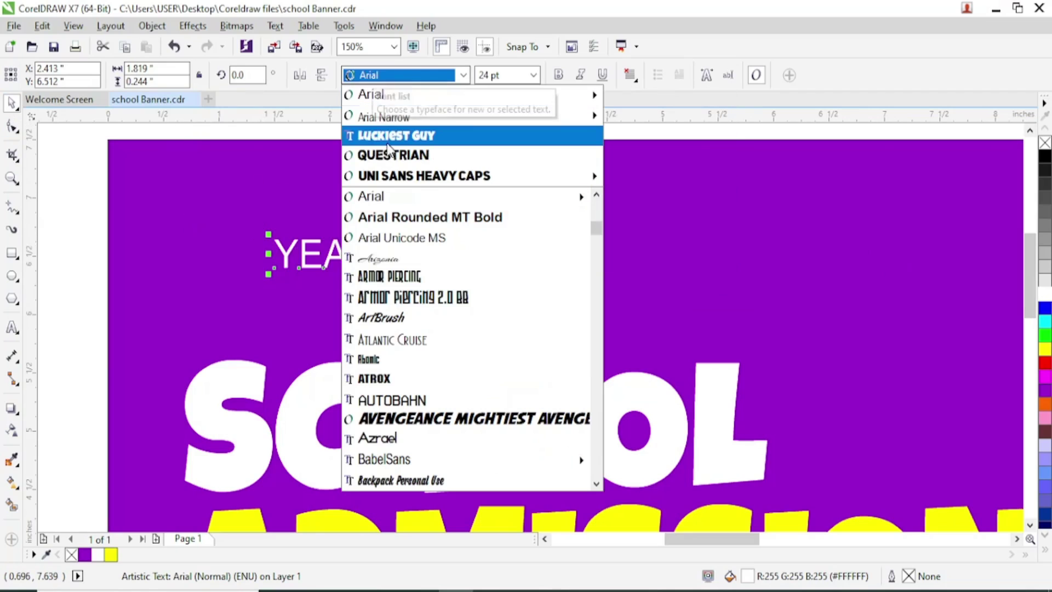
{"action": "left_click", "coordinate": [394, 156]}
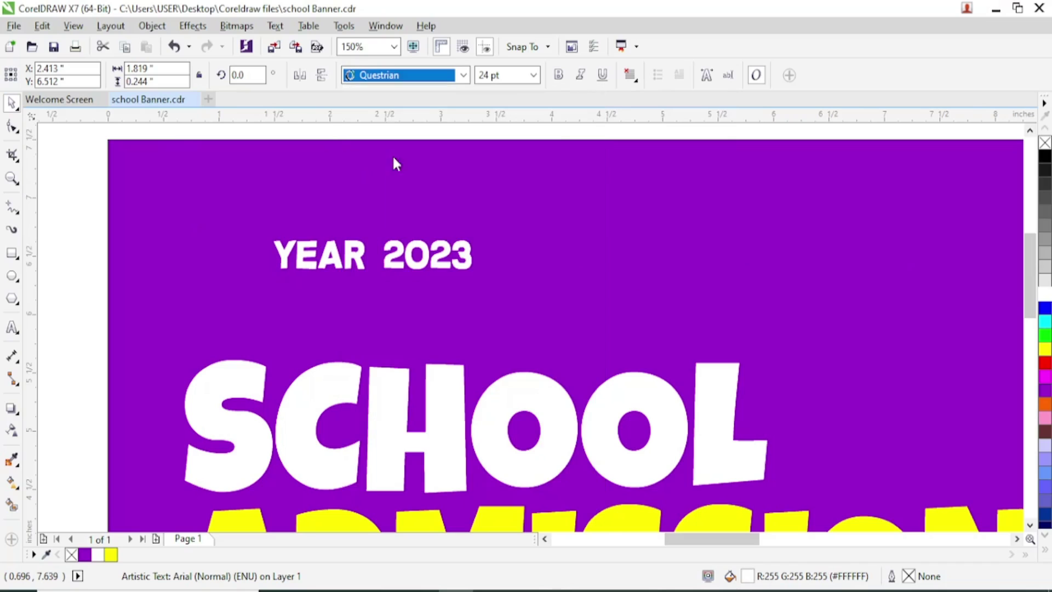
Position the year line a little above the SCHOOL heading, roughly aligned with the heading's left edge.
{"action": "left_click_drag", "start_coordinate": [427, 253], "coordinate": [339, 202]}
{"action": "left_click", "coordinate": [390, 416]}
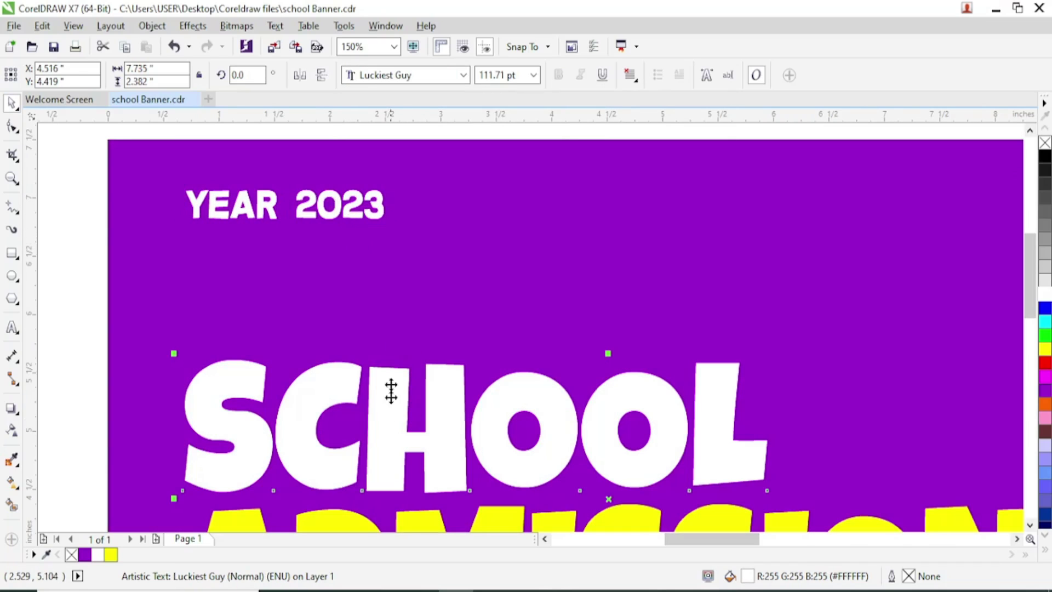
{"action": "left_click", "coordinate": [398, 77]}
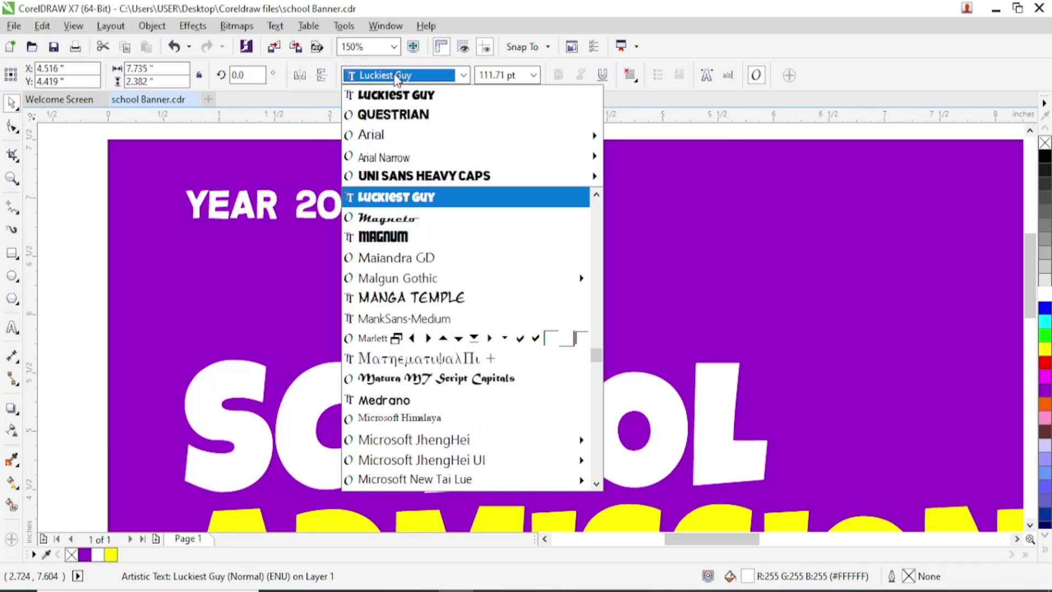
{"action": "left_click", "coordinate": [398, 78]}
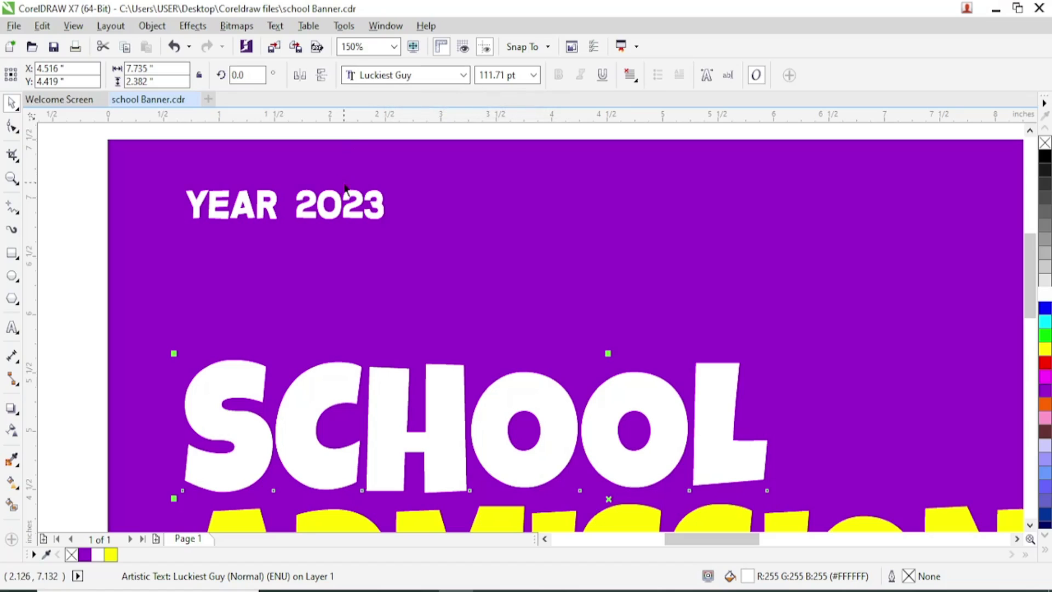
{"action": "left_click", "coordinate": [338, 204]}
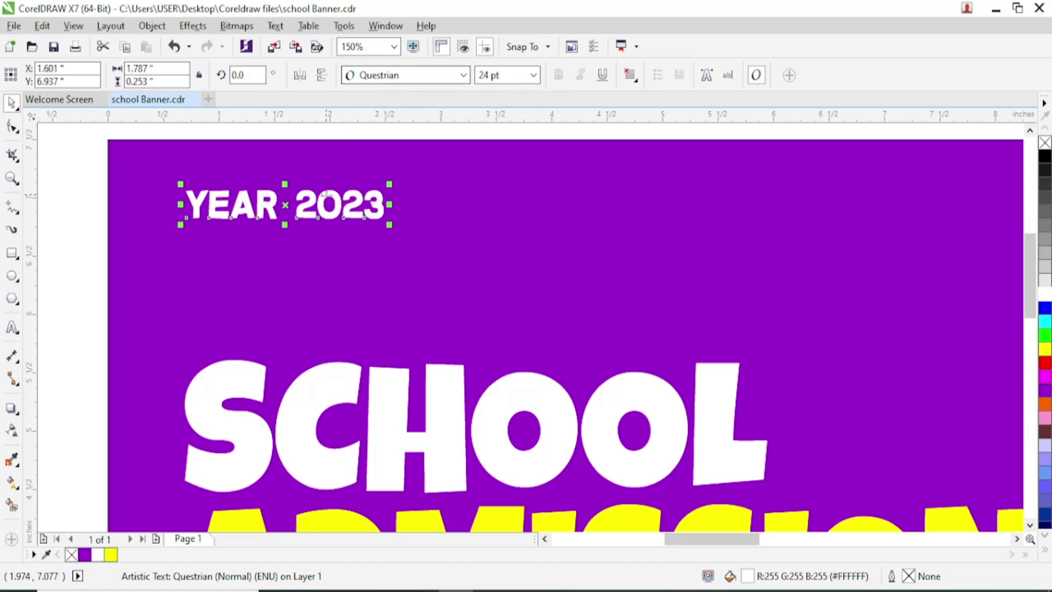
{"action": "left_click_drag", "start_coordinate": [352, 204], "coordinate": [315, 191]}
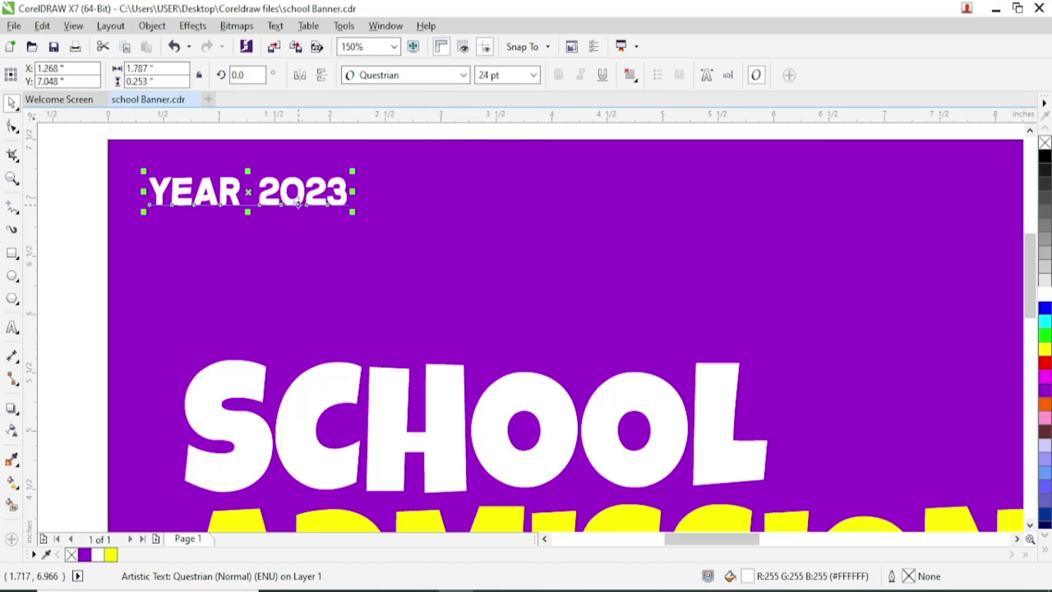
{"action": "scroll", "coordinate": [352, 236], "scroll_direction": "down", "scroll_amount": 1}
{"action": "left_click_drag", "start_coordinate": [320, 201], "coordinate": [366, 250]}
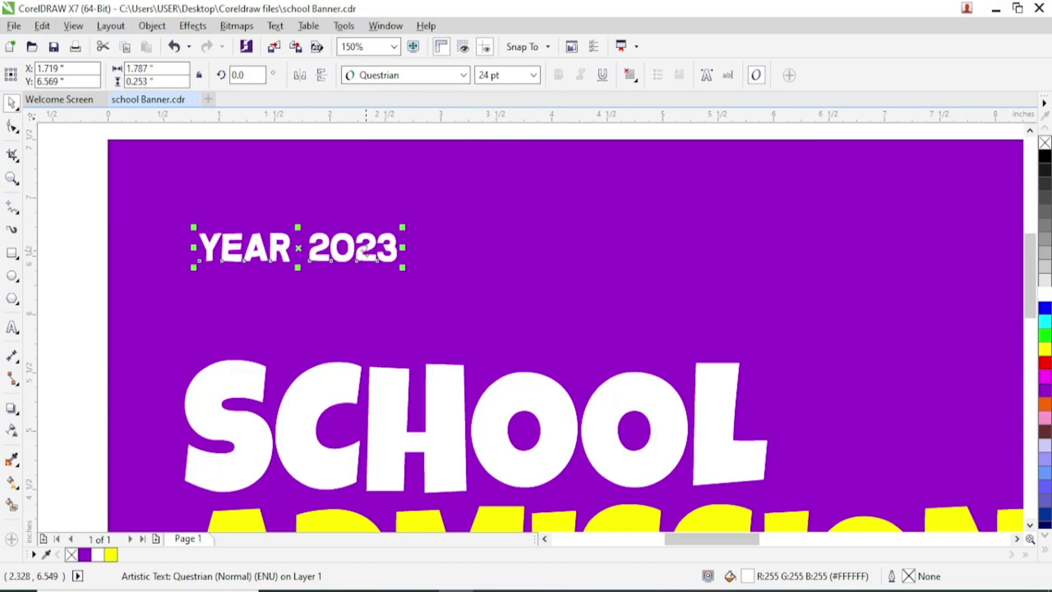
{"action": "scroll", "coordinate": [366, 249], "scroll_direction": "down", "scroll_amount": 2}
{"action": "scroll", "coordinate": [365, 266], "scroll_direction": "down", "scroll_amount": 1}
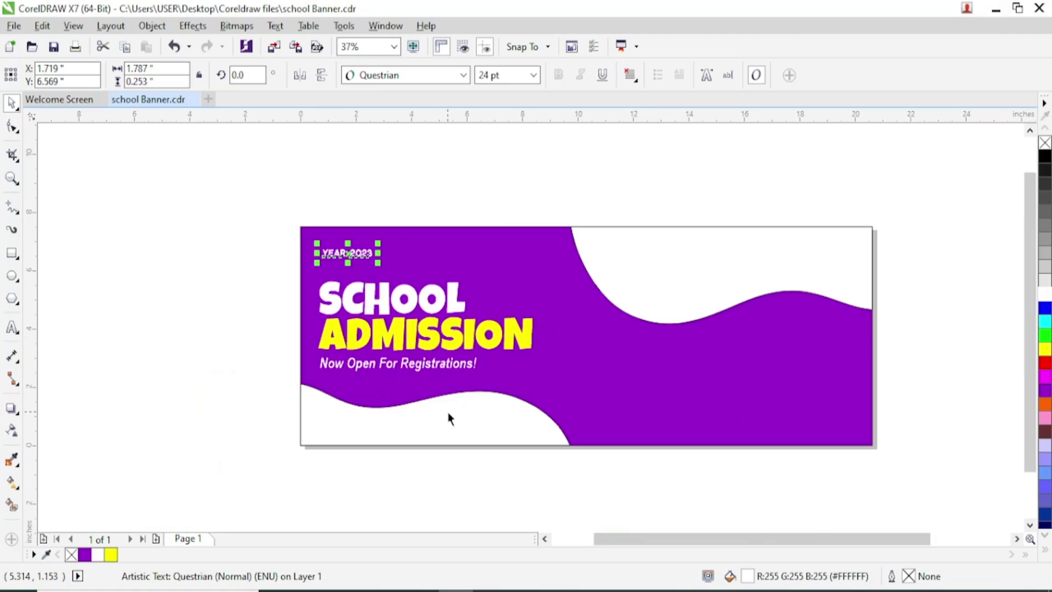
Draw a rectangle about 2.333 by 0.792 inches on the empty area left of the banner page.
{"action": "scroll", "coordinate": [266, 228], "scroll_direction": "up", "scroll_amount": 1}
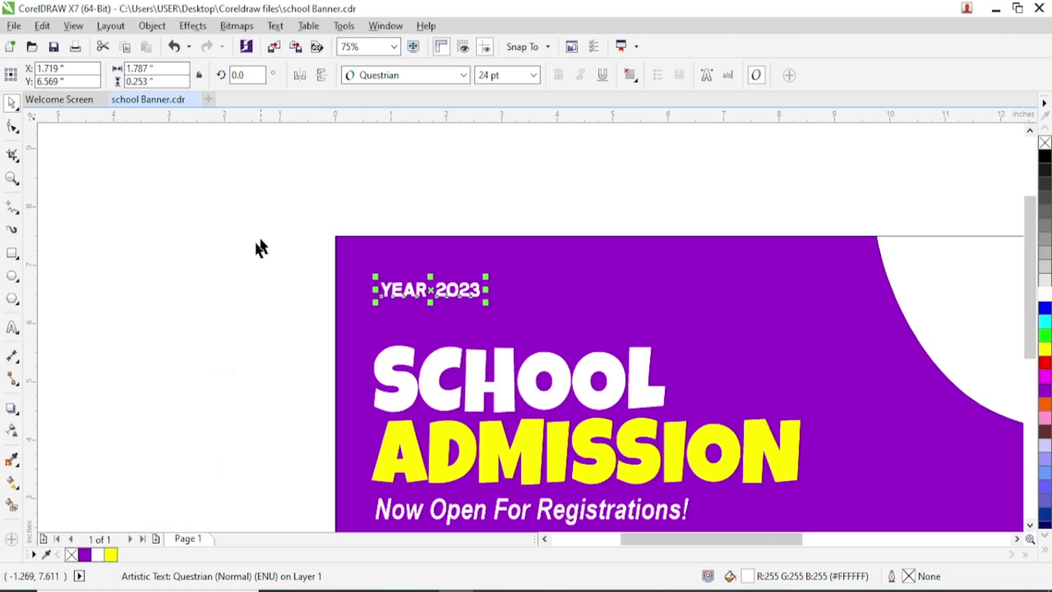
{"action": "left_click", "coordinate": [11, 254]}
{"action": "left_click_drag", "start_coordinate": [94, 261], "coordinate": [266, 320]}
{"action": "left_click_drag", "start_coordinate": [259, 316], "coordinate": [224, 307]}
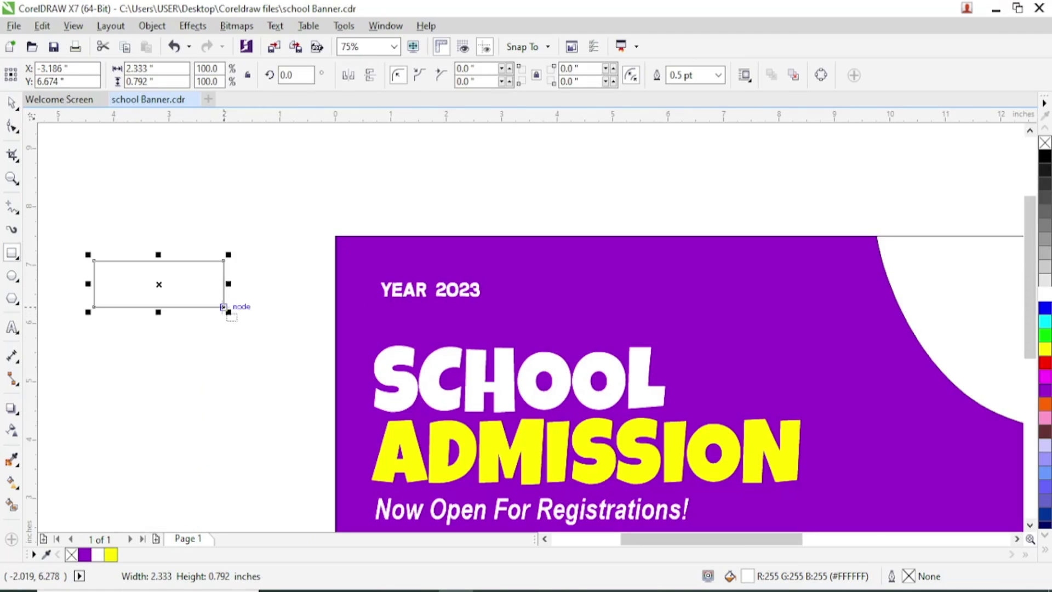
{"action": "left_click", "coordinate": [11, 103]}
Round all four corners of the rectangle to a radius of about 0.146 inches and convert it to curves.
{"action": "key", "text": "shift+F2"}
{"action": "left_click", "coordinate": [13, 127]}
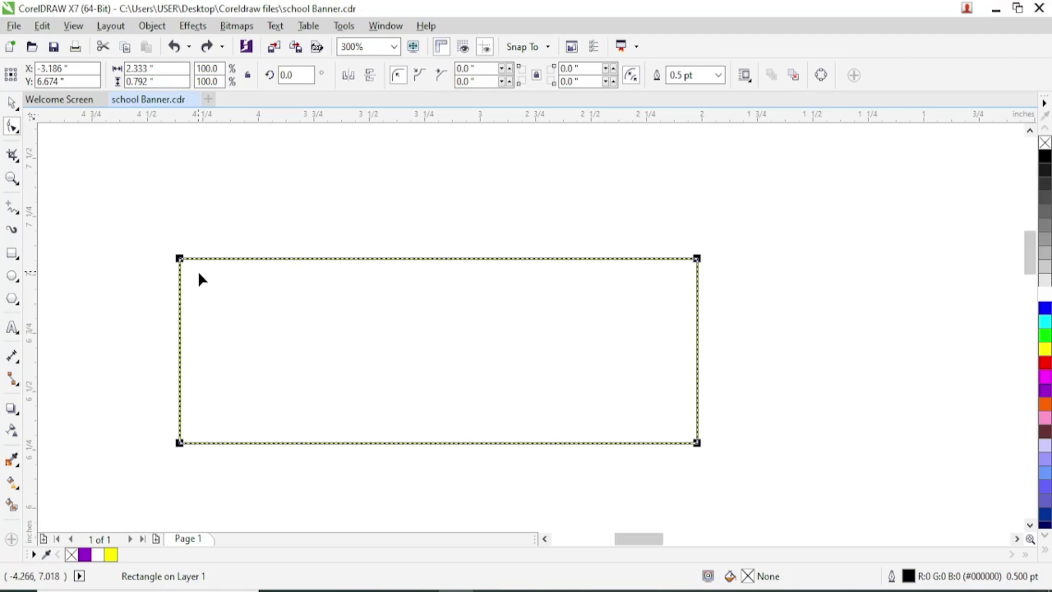
{"action": "left_click_drag", "start_coordinate": [181, 262], "coordinate": [211, 281]}
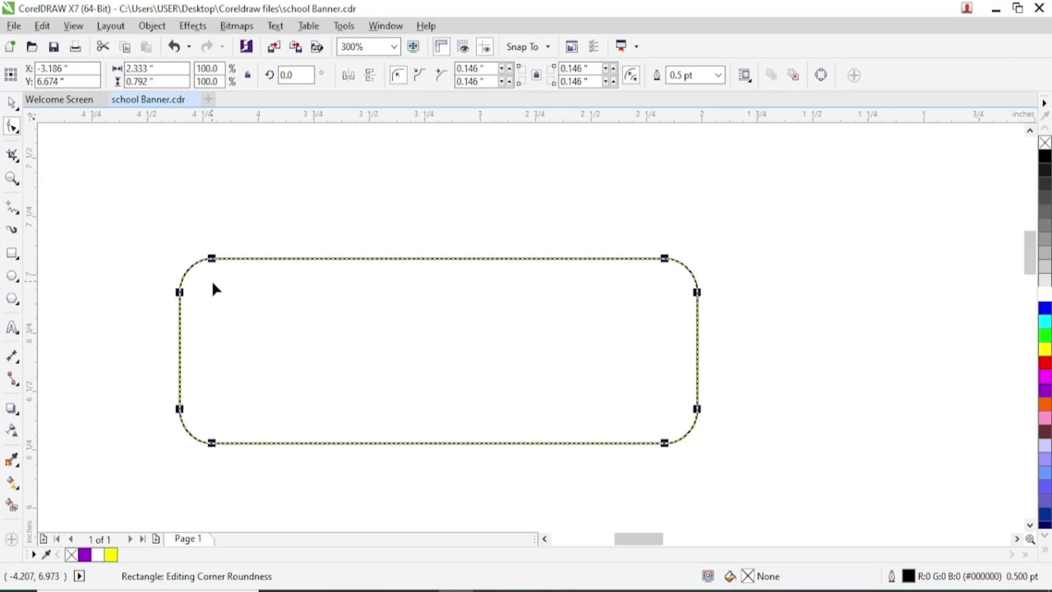
{"action": "right_click", "coordinate": [274, 296]}
{"action": "left_click", "coordinate": [307, 198]}
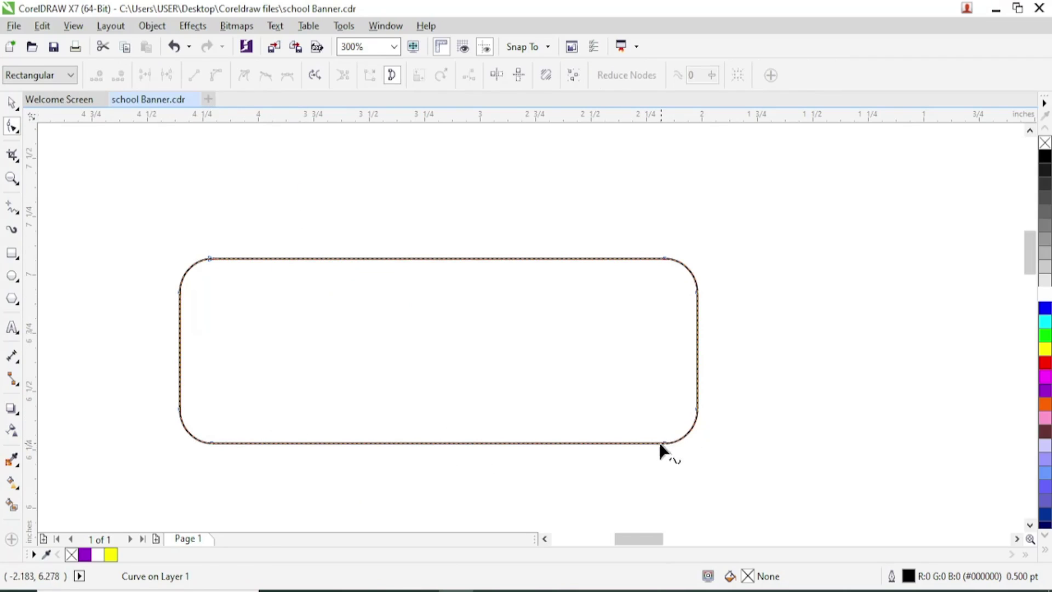
Move the two lower-left corner nodes of the rounded shape inward so its left side slants.
{"action": "left_click", "coordinate": [363, 258]}
{"action": "left_click", "coordinate": [210, 259]}
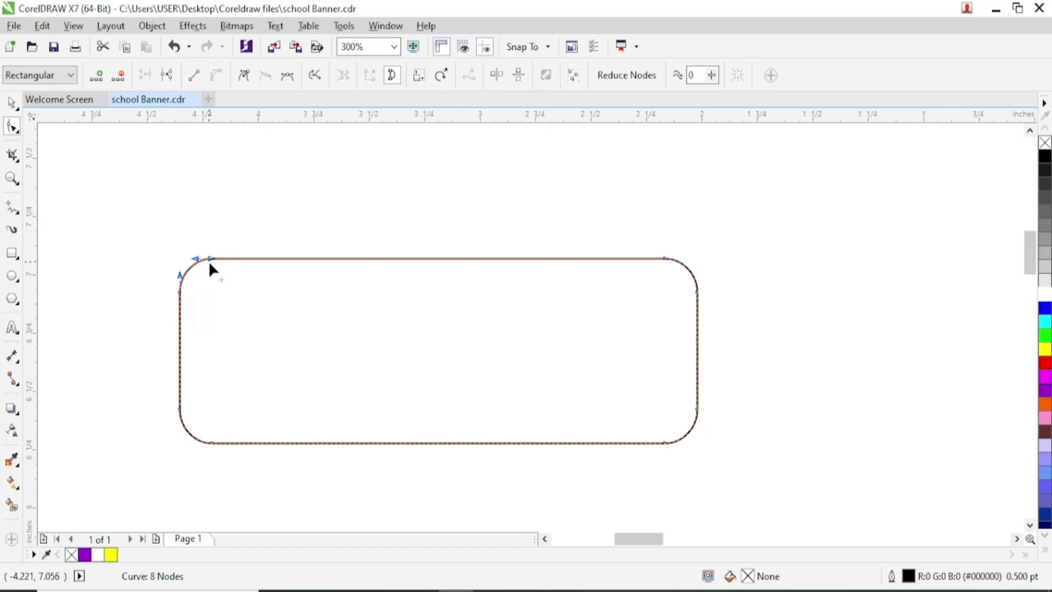
{"action": "left_click_drag", "start_coordinate": [181, 412], "coordinate": [335, 446]}
{"action": "left_click_drag", "start_coordinate": [180, 416], "coordinate": [279, 430]}
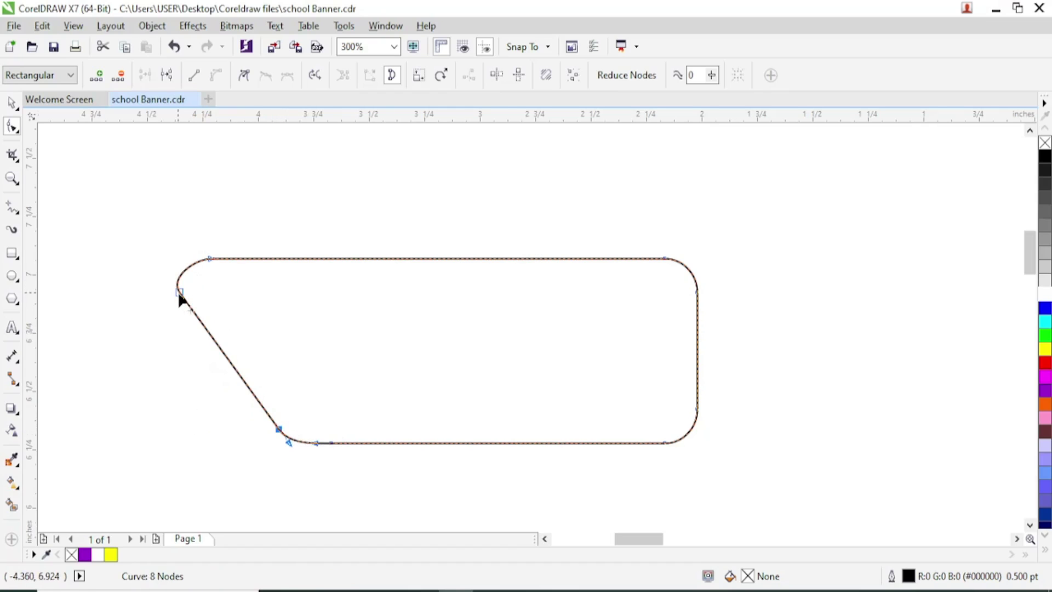
Smooth the slanted left side by shifting its upper node and curve handle down the slope and pulling the lower-left node slightly outward.
{"action": "scroll", "coordinate": [180, 296], "scroll_direction": "up", "scroll_amount": 2}
{"action": "left_click_drag", "start_coordinate": [187, 314], "coordinate": [258, 410]}
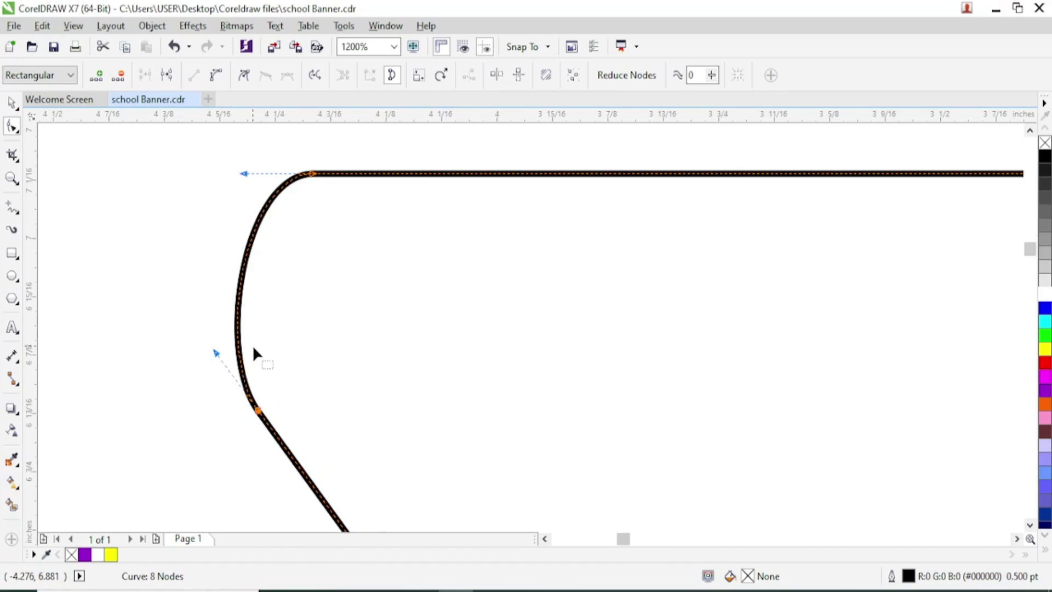
{"action": "left_click_drag", "start_coordinate": [214, 357], "coordinate": [181, 315]}
{"action": "scroll", "coordinate": [182, 313], "scroll_direction": "down", "scroll_amount": 2}
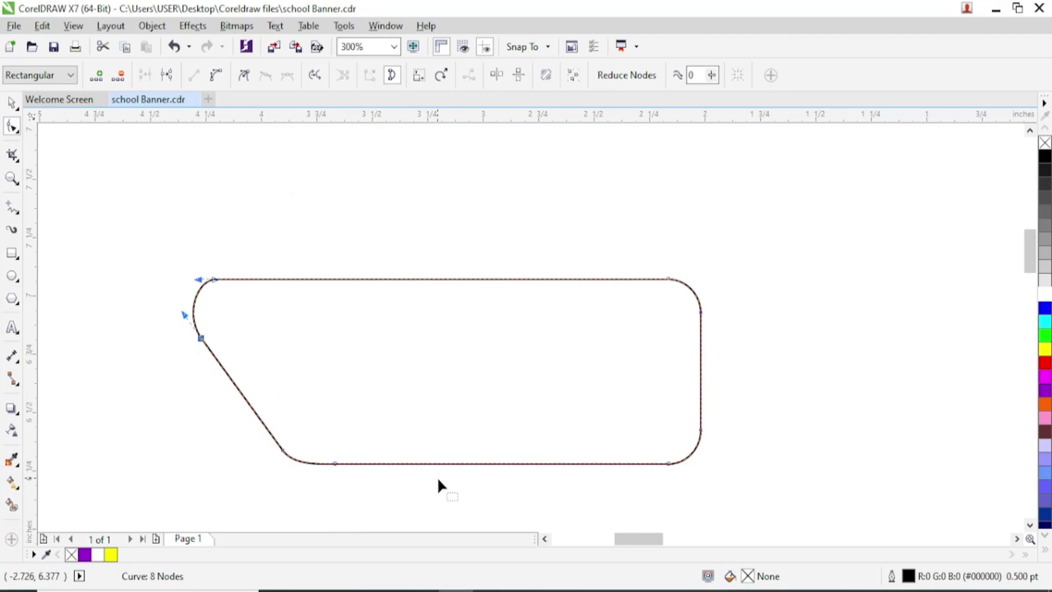
{"action": "left_click", "coordinate": [282, 450]}
{"action": "left_click_drag", "start_coordinate": [282, 450], "coordinate": [255, 450]}
{"action": "left_click", "coordinate": [318, 488]}
Move the two lower-right corner nodes of the shape inward so its right side slants.
{"action": "scroll", "coordinate": [751, 444], "scroll_direction": "up", "scroll_amount": 1}
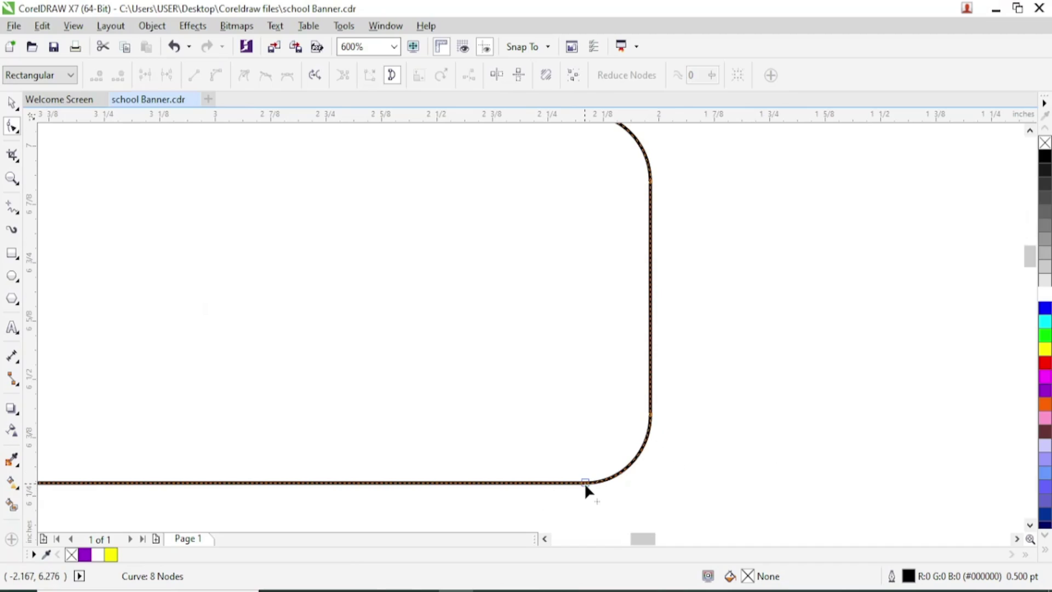
{"action": "left_click_drag", "start_coordinate": [585, 483], "coordinate": [510, 481]}
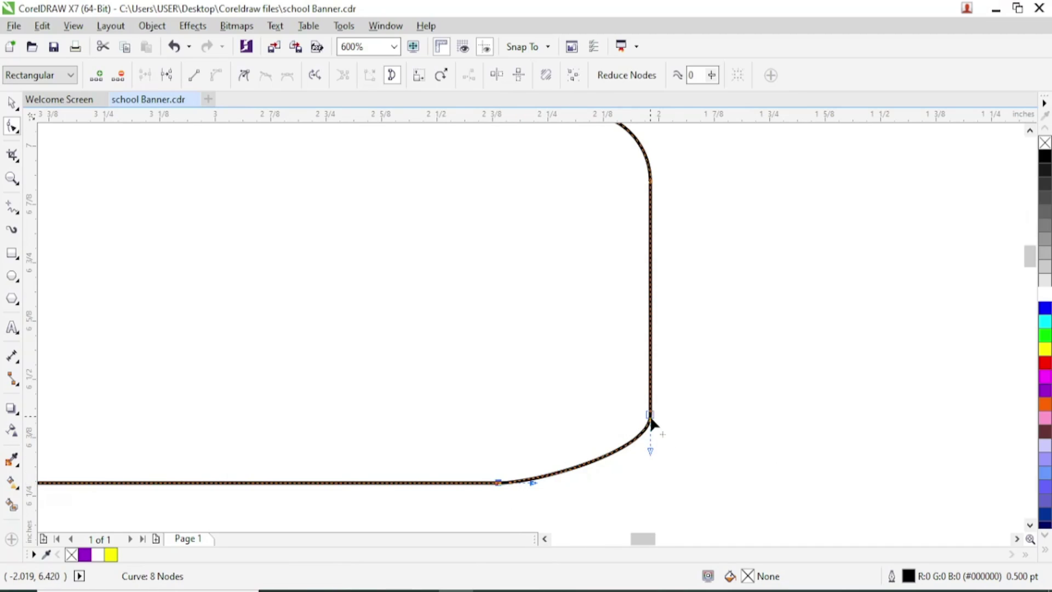
{"action": "left_click_drag", "start_coordinate": [650, 419], "coordinate": [605, 406]}
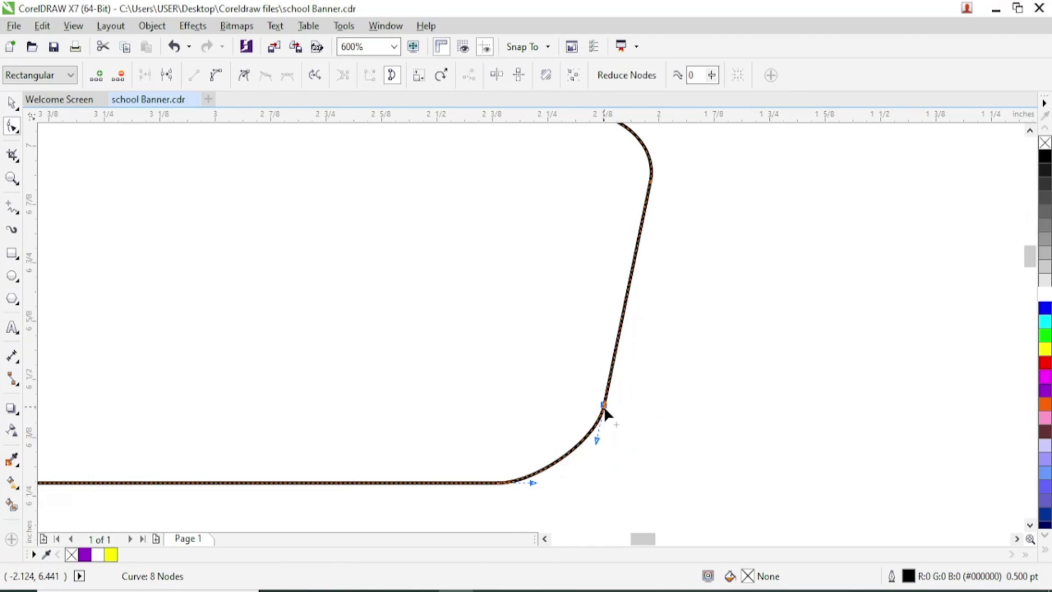
{"action": "scroll", "coordinate": [605, 405], "scroll_direction": "down", "scroll_amount": 1}
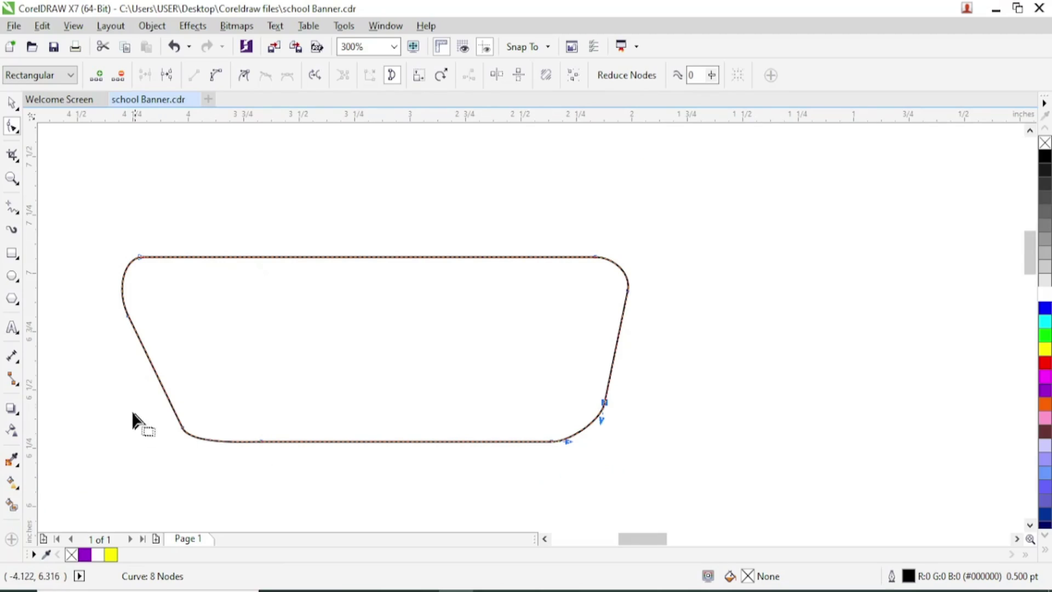
Move the lower-left corner node of the shape outward to steepen the left side, and adjust its curve handle.
{"action": "scroll", "coordinate": [123, 392], "scroll_direction": "up", "scroll_amount": 1}
{"action": "left_click_drag", "start_coordinate": [245, 467], "coordinate": [195, 464]}
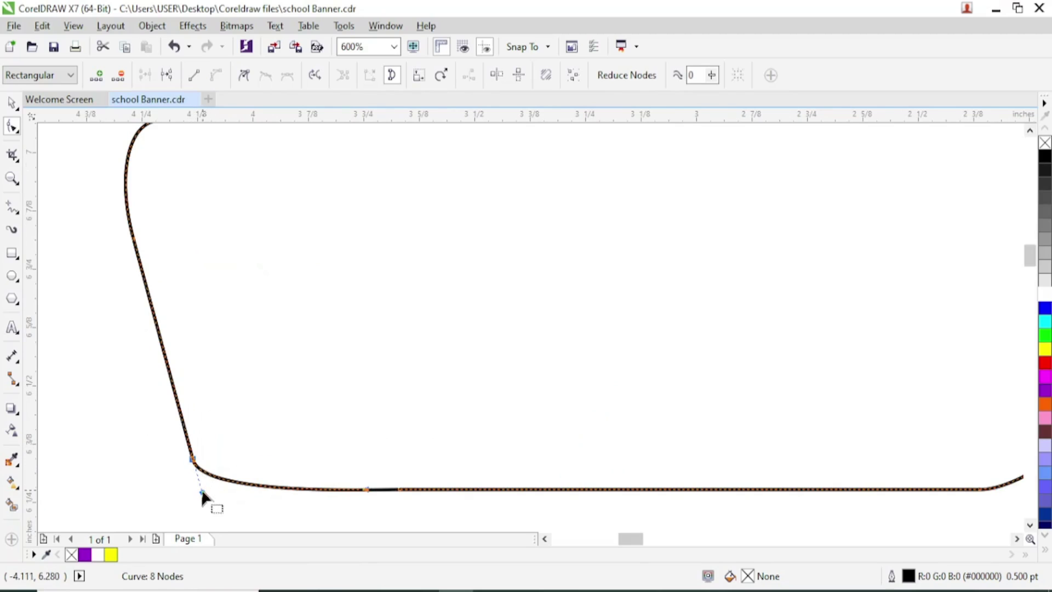
{"action": "left_click_drag", "start_coordinate": [203, 494], "coordinate": [230, 493]}
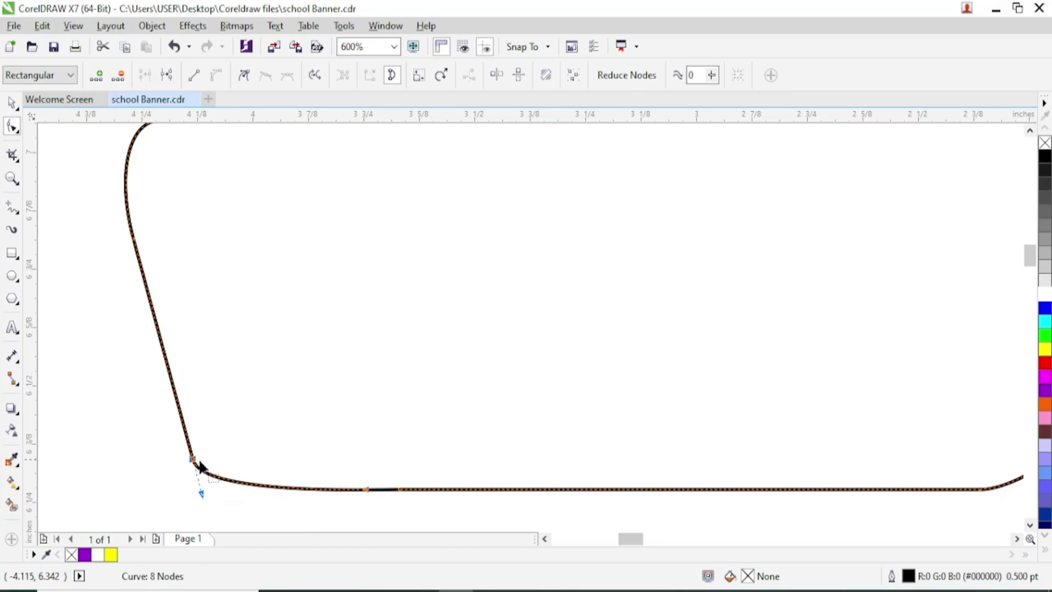
{"action": "mouse_move", "coordinate": [193, 460]}
{"action": "left_mouse_down"}
{"action": "mouse_move", "coordinate": [187, 446]}
{"action": "mouse_move", "coordinate": [192, 460]}
{"action": "left_mouse_up"}
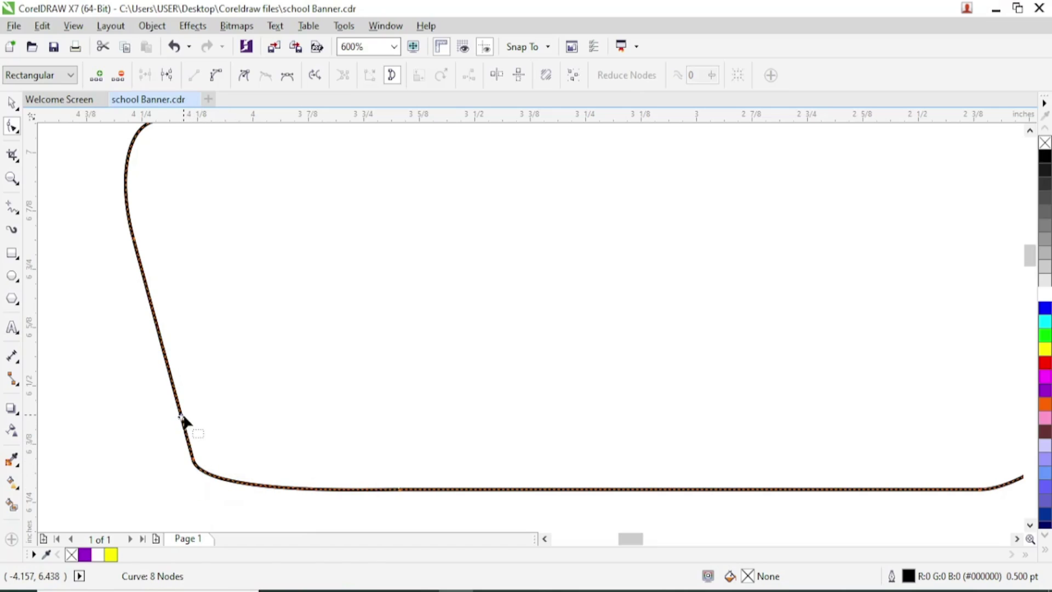
Add a node slightly higher on the slanted left side and delete the old corner node below it to round the lower-left corner.
{"action": "scroll", "coordinate": [182, 419], "scroll_direction": "up", "scroll_amount": 2}
{"action": "double_click", "coordinate": [182, 406]}
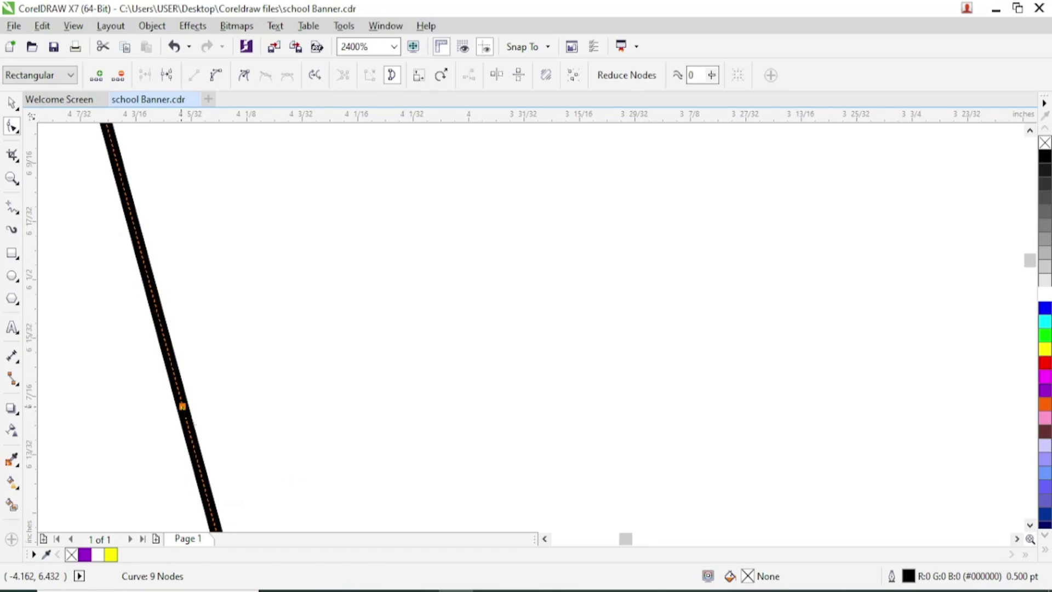
{"action": "scroll", "coordinate": [196, 425], "scroll_direction": "down", "scroll_amount": 1}
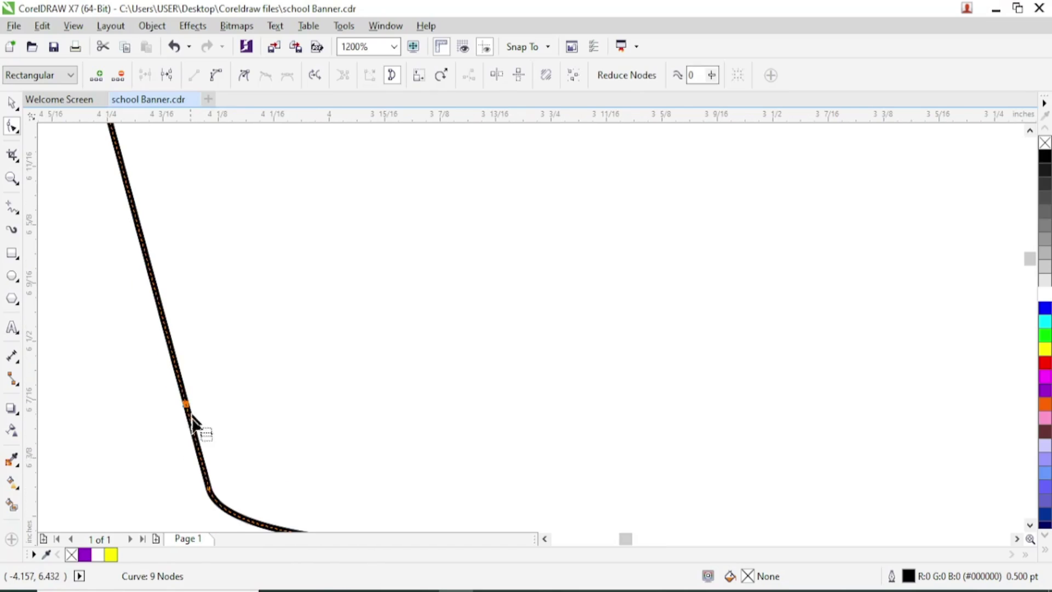
{"action": "double_click", "coordinate": [209, 489]}
{"action": "scroll", "coordinate": [215, 411], "scroll_direction": "down", "scroll_amount": 2}
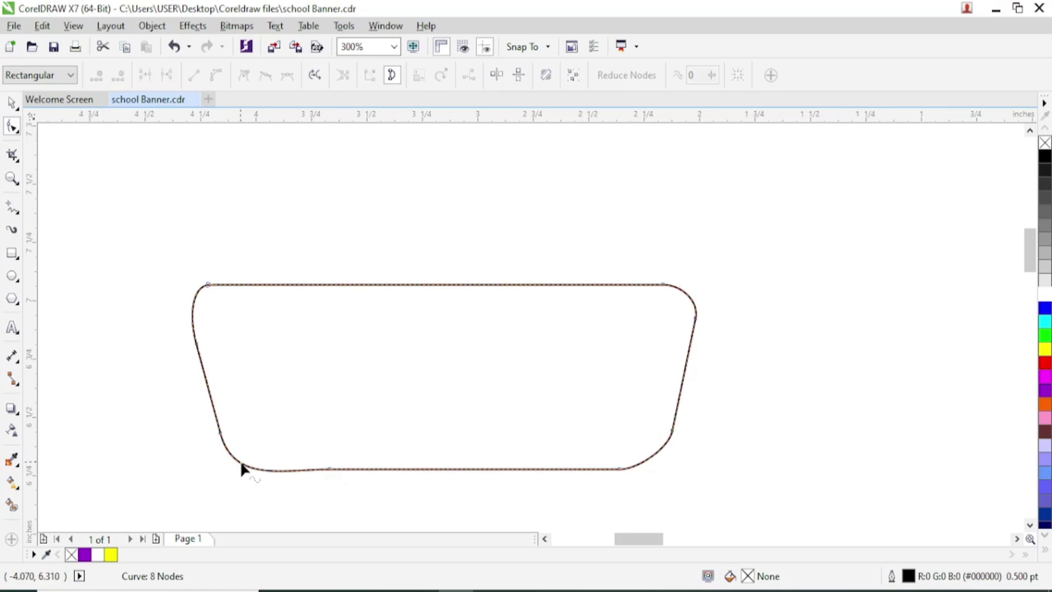
Round the lower-right corner more fully by extending the curve handles of both its nodes.
{"action": "scroll", "coordinate": [657, 469], "scroll_direction": "up", "scroll_amount": 2}
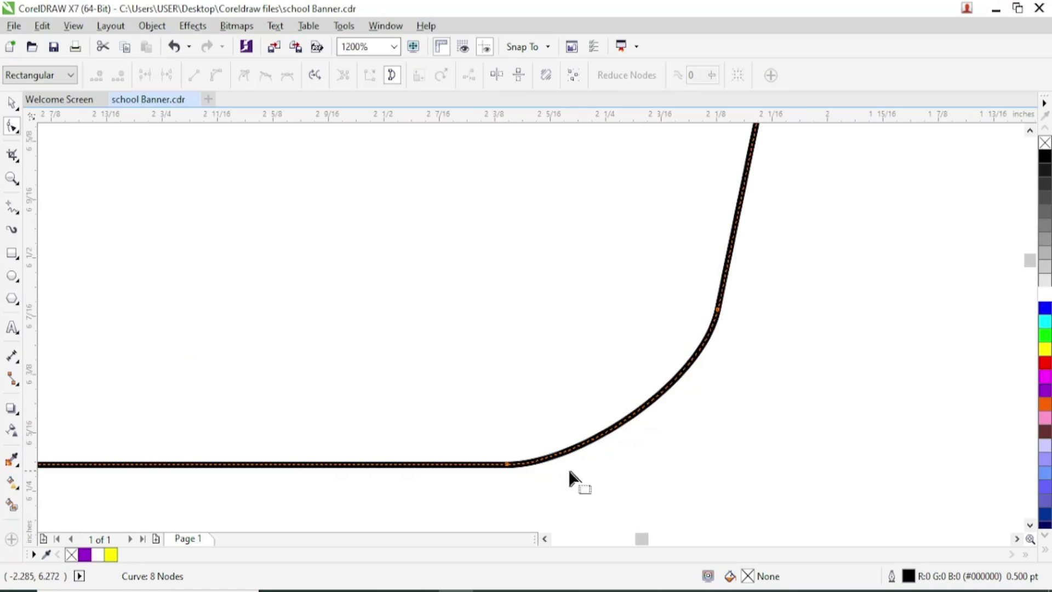
{"action": "left_click", "coordinate": [508, 466]}
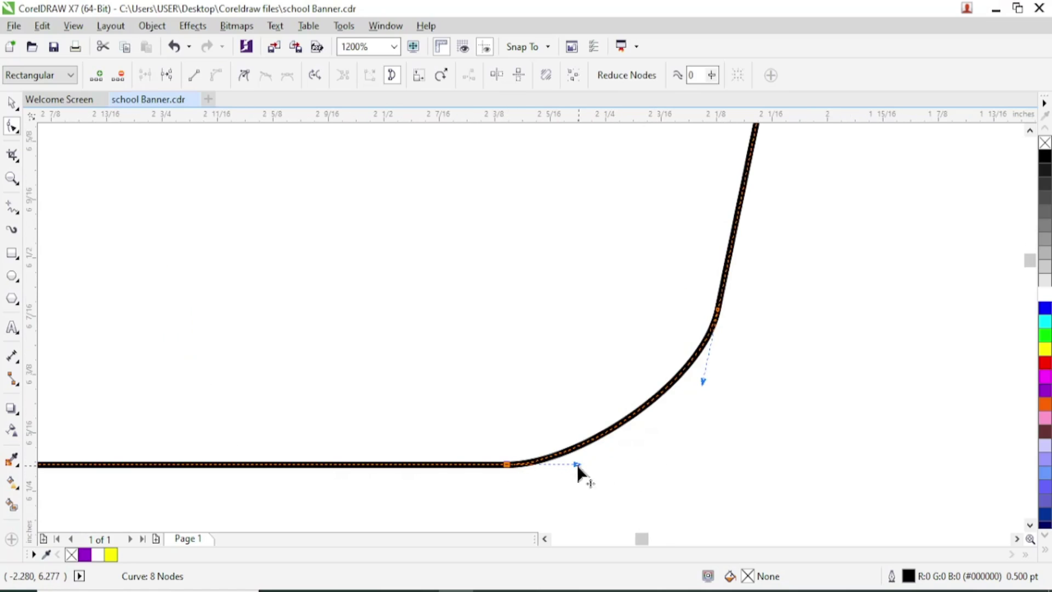
{"action": "left_click_drag", "start_coordinate": [575, 464], "coordinate": [612, 464]}
{"action": "left_click_drag", "start_coordinate": [704, 383], "coordinate": [691, 399]}
{"action": "scroll", "coordinate": [689, 384], "scroll_direction": "down", "scroll_amount": 1}
{"action": "scroll", "coordinate": [691, 377], "scroll_direction": "down", "scroll_amount": 2}
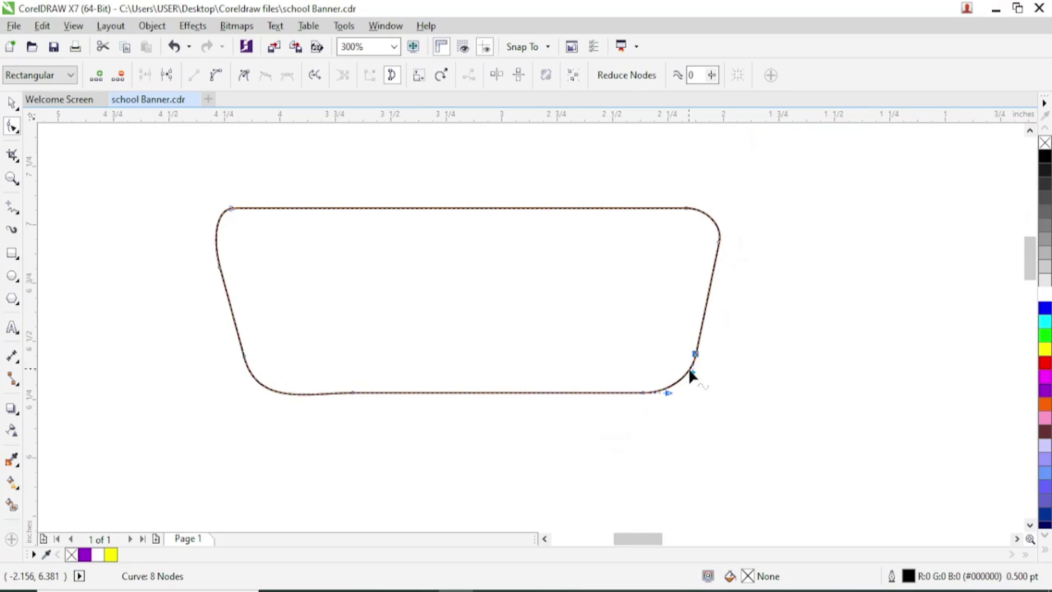
Round the upper-left corner more fully by pulling its side curve handle outward and shifting its top node slightly inward.
{"action": "scroll", "coordinate": [224, 206], "scroll_direction": "up", "scroll_amount": 1}
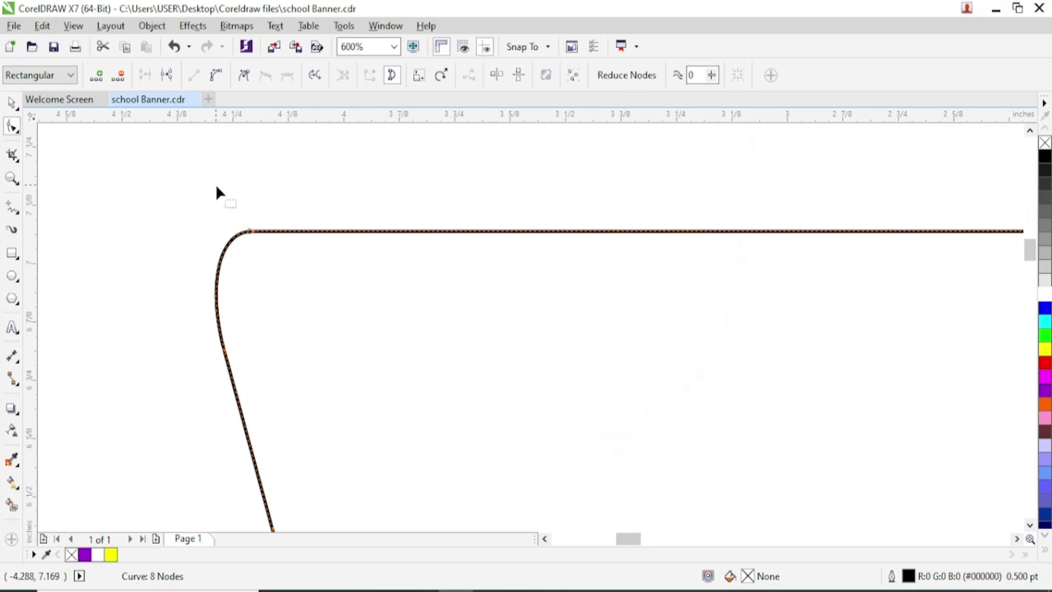
{"action": "left_click", "coordinate": [250, 231]}
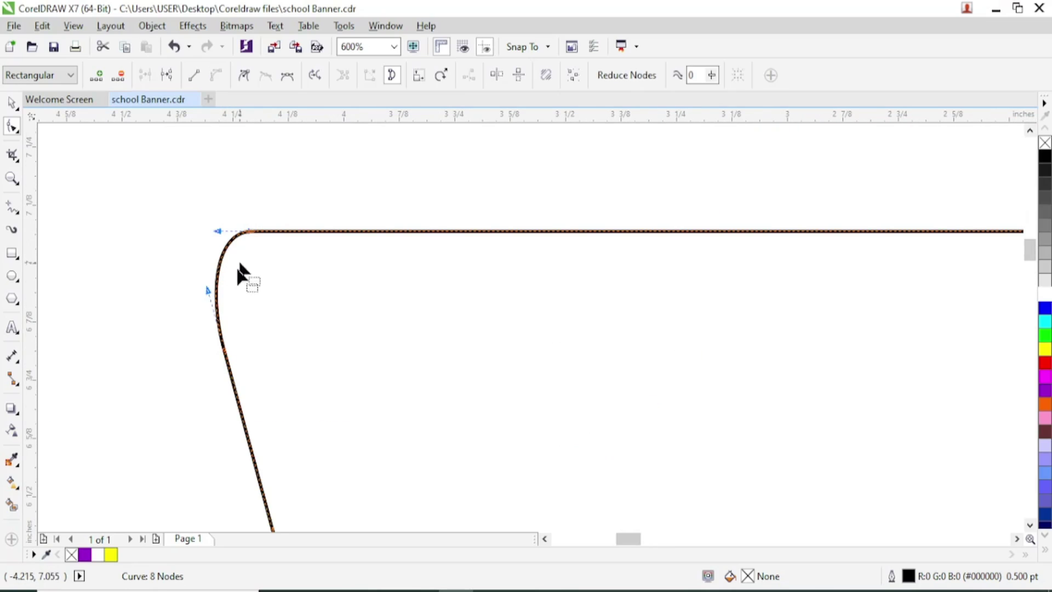
{"action": "left_click_drag", "start_coordinate": [208, 292], "coordinate": [174, 277]}
{"action": "left_click_drag", "start_coordinate": [255, 232], "coordinate": [277, 237]}
{"action": "scroll", "coordinate": [277, 237], "scroll_direction": "down", "scroll_amount": 2}
{"action": "scroll", "coordinate": [328, 244], "scroll_direction": "down", "scroll_amount": 2}
Adjust the curve handle of the upper-right corner's side node to refine its rounding.
{"action": "scroll", "coordinate": [559, 237], "scroll_direction": "up", "scroll_amount": 4}
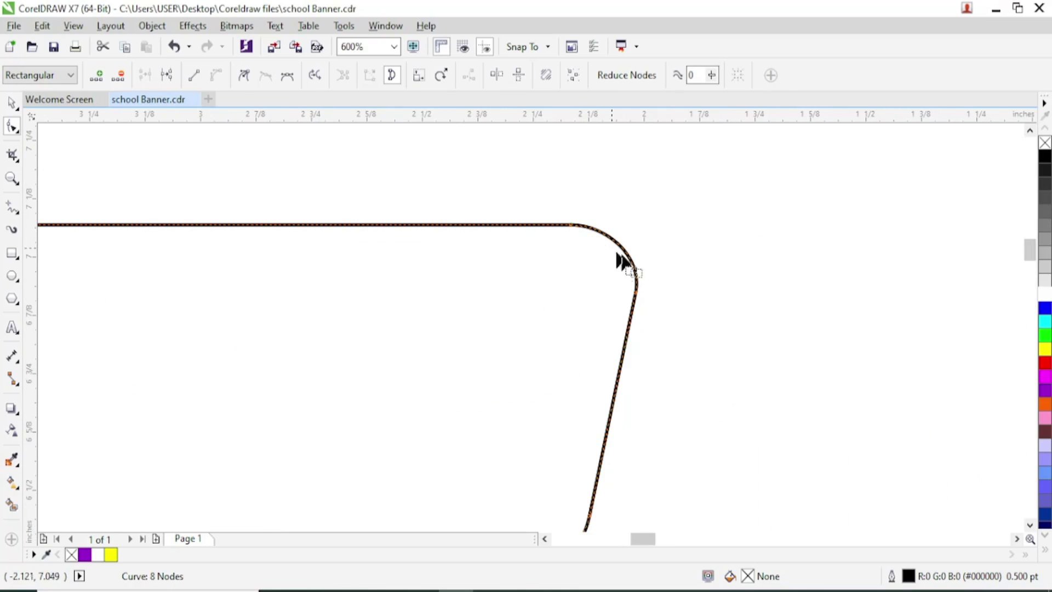
{"action": "left_click", "coordinate": [637, 291]}
{"action": "left_click_drag", "start_coordinate": [642, 253], "coordinate": [637, 250]}
{"action": "scroll", "coordinate": [637, 284], "scroll_direction": "down", "scroll_amount": 2}
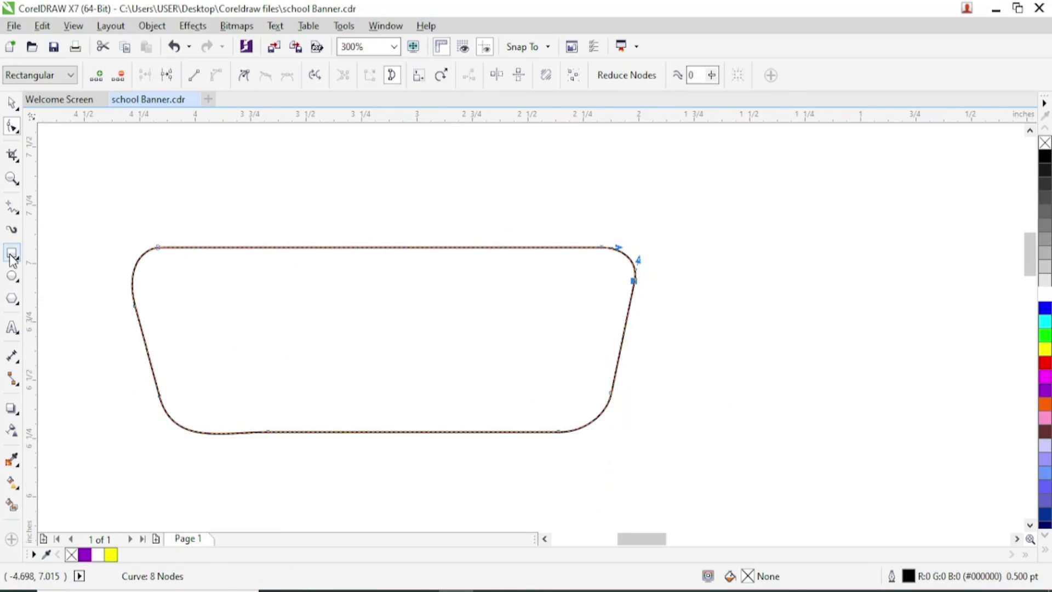
Move the finished shape onto the banner so that it surrounds the YEAR 2023 text.
{"action": "left_click", "coordinate": [11, 103]}
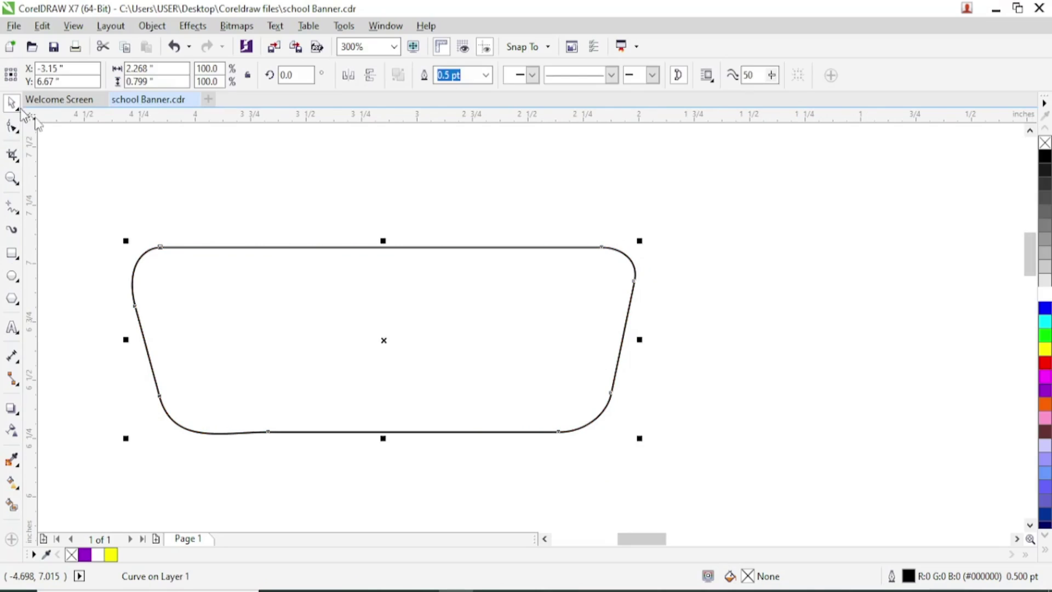
{"action": "scroll", "coordinate": [352, 266], "scroll_direction": "down", "scroll_amount": 1}
{"action": "scroll", "coordinate": [355, 282], "scroll_direction": "down", "scroll_amount": 1}
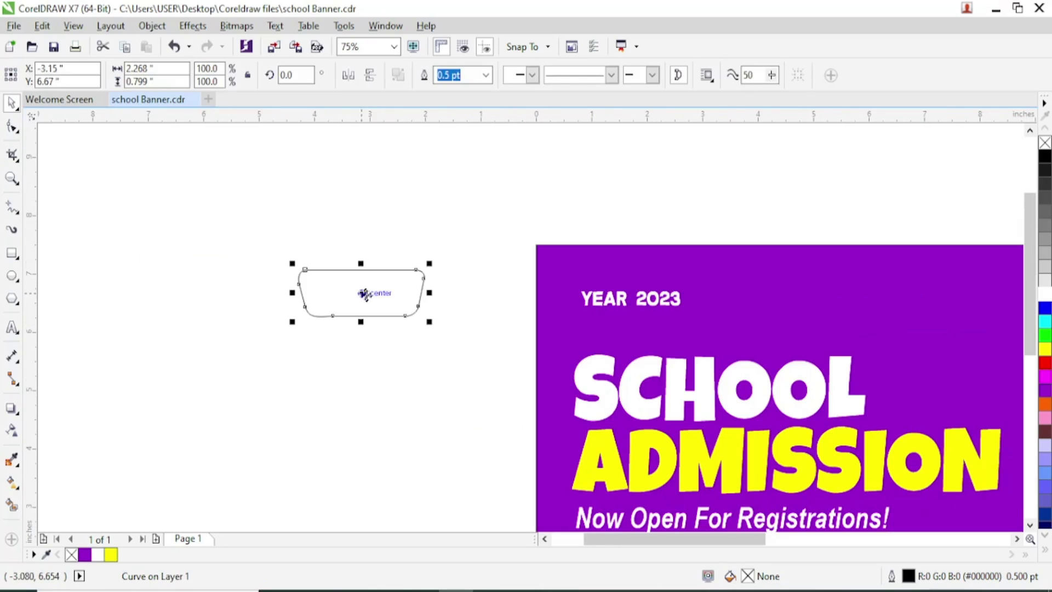
{"action": "left_click_drag", "start_coordinate": [375, 280], "coordinate": [632, 289]}
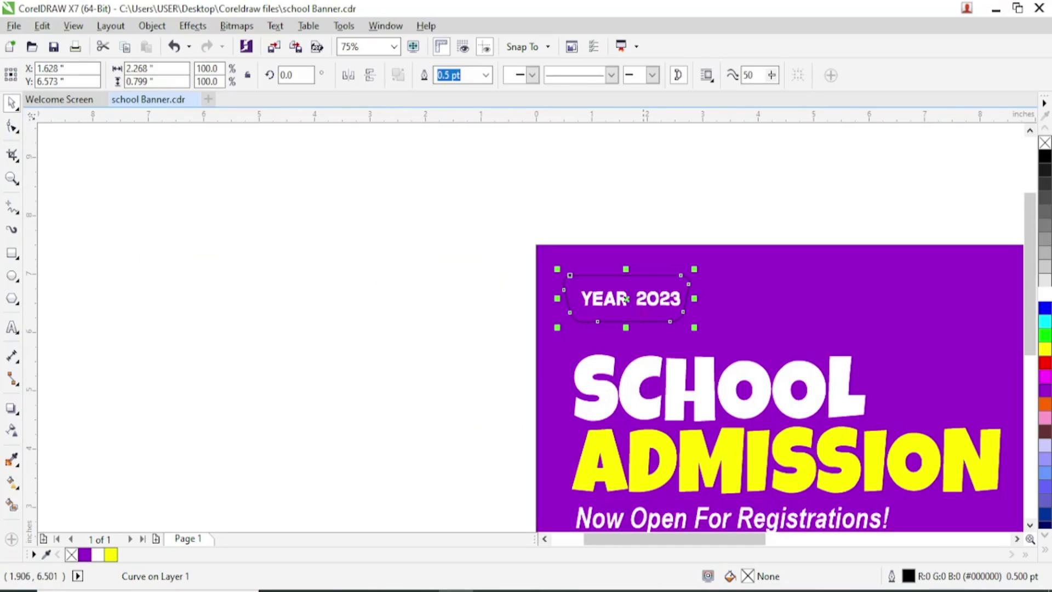
{"action": "left_click", "coordinate": [651, 304]}
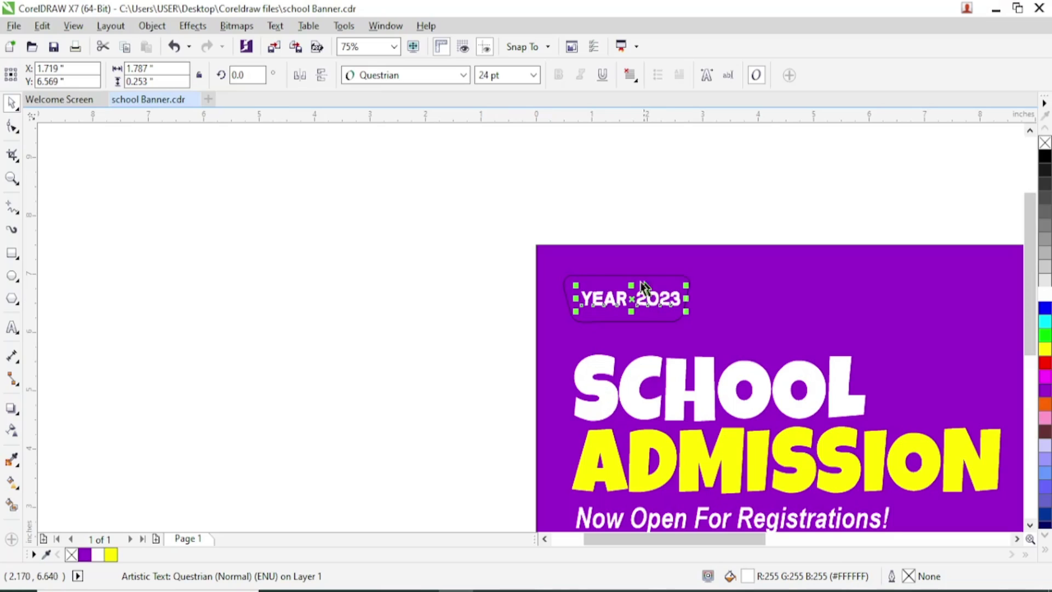
{"action": "scroll", "coordinate": [704, 271], "scroll_direction": "up", "scroll_amount": 2}
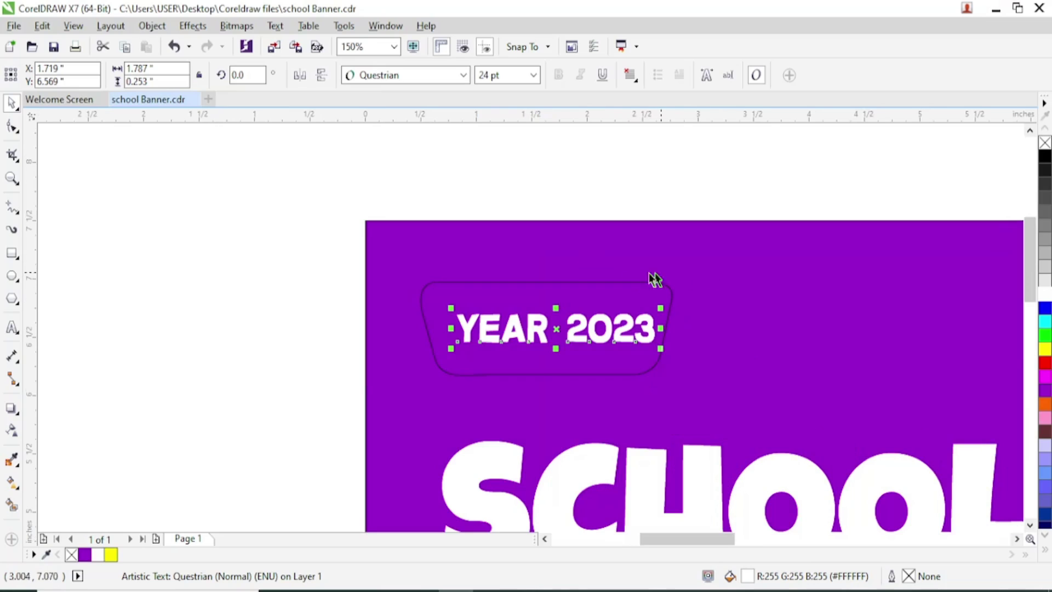
Fill the rounded shape with yellow and recolor the YEAR 2023 text purple.
{"action": "left_click", "coordinate": [552, 281]}
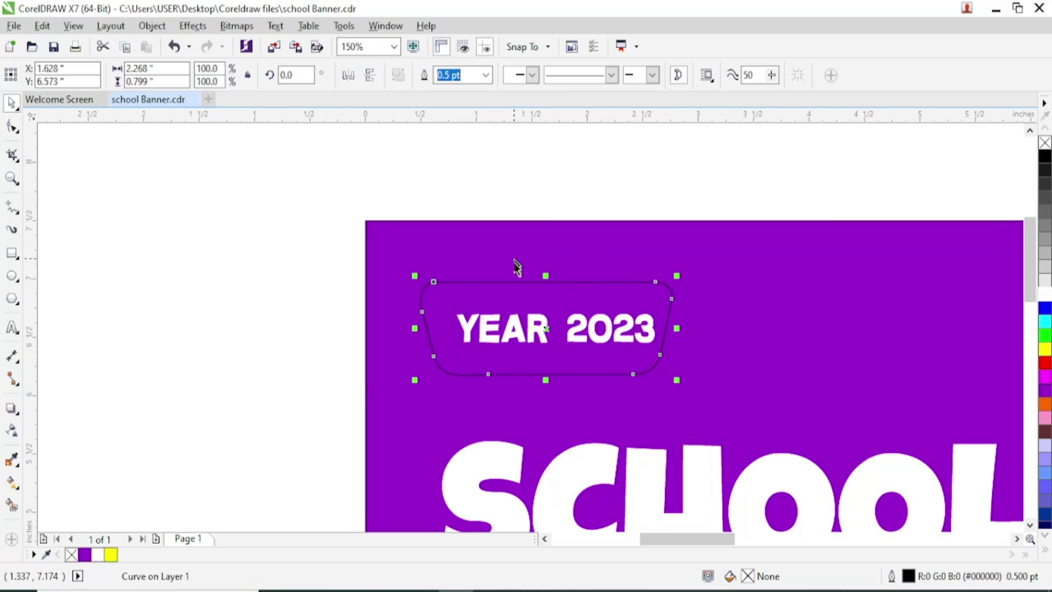
{"action": "left_click", "coordinate": [109, 557]}
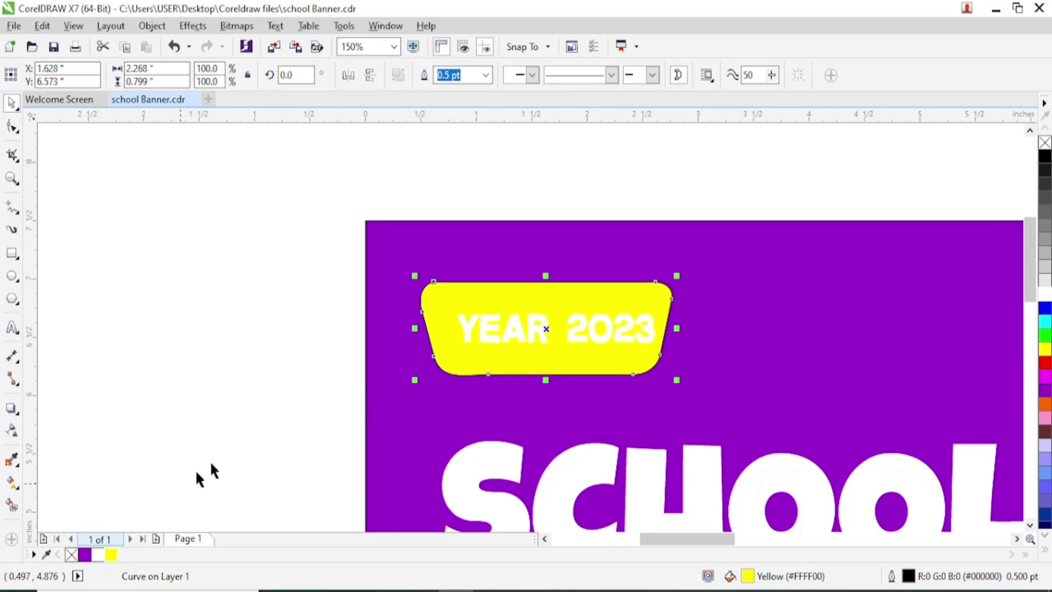
{"action": "left_click", "coordinate": [481, 340]}
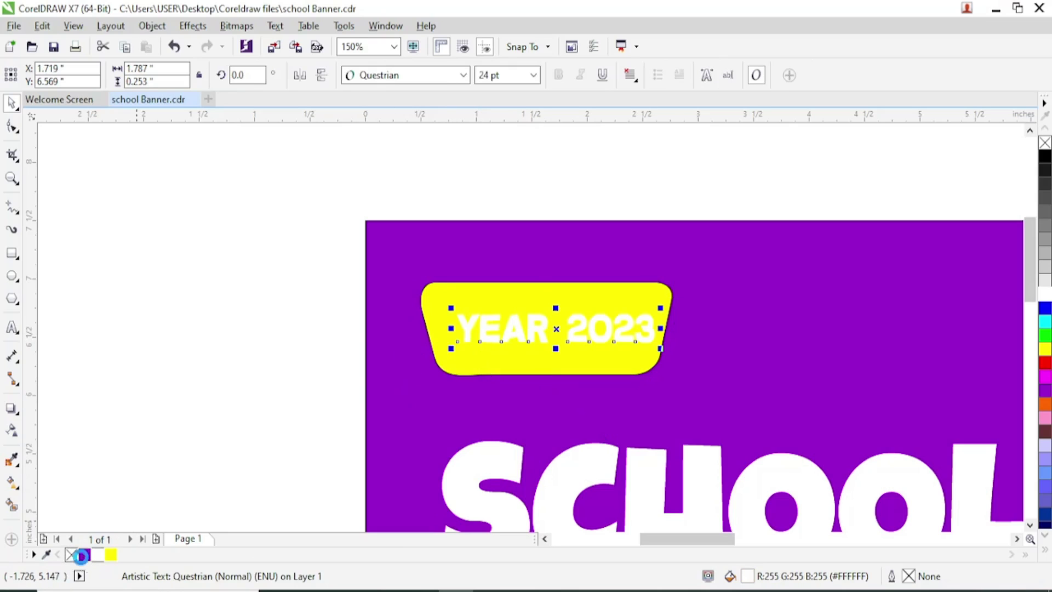
{"action": "left_click", "coordinate": [85, 554]}
{"action": "left_click", "coordinate": [442, 298]}
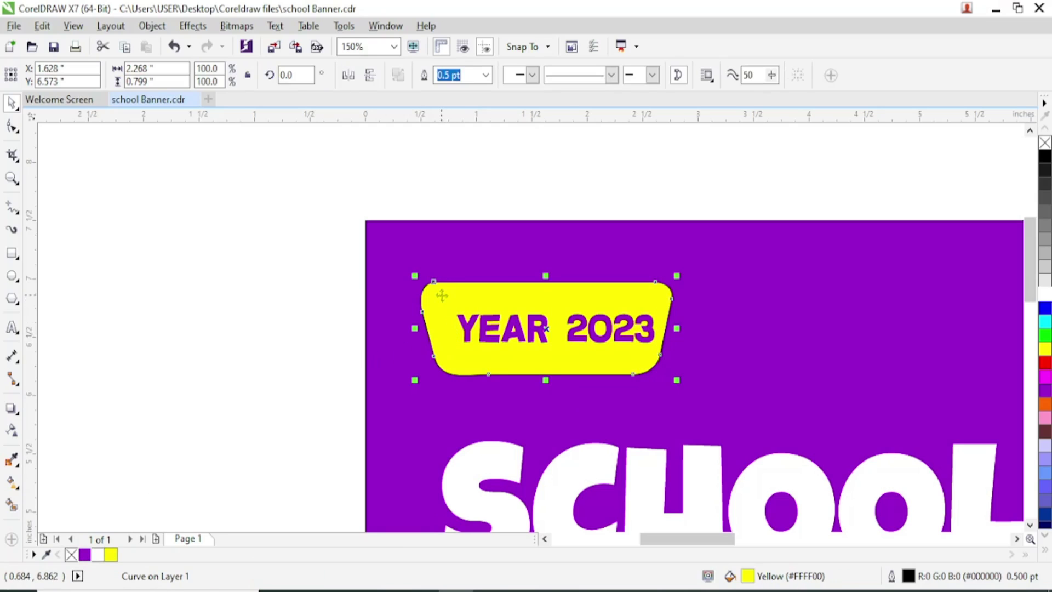
Enlarge the YEAR 2023 text slightly and center it inside the yellow shape.
{"action": "left_click", "coordinate": [540, 341]}
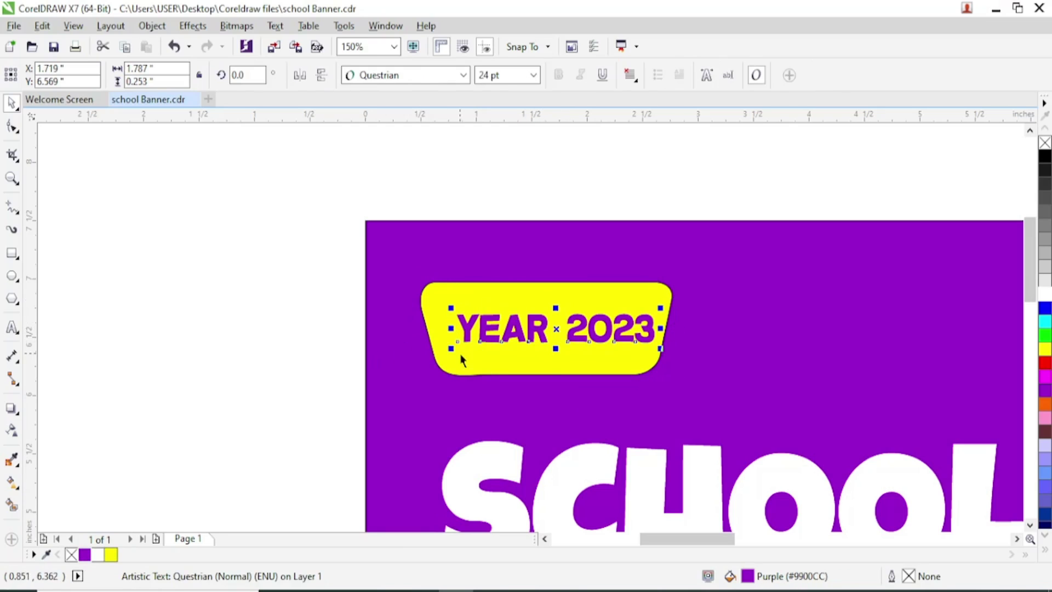
{"action": "left_click_drag", "start_coordinate": [451, 348], "coordinate": [428, 352]}
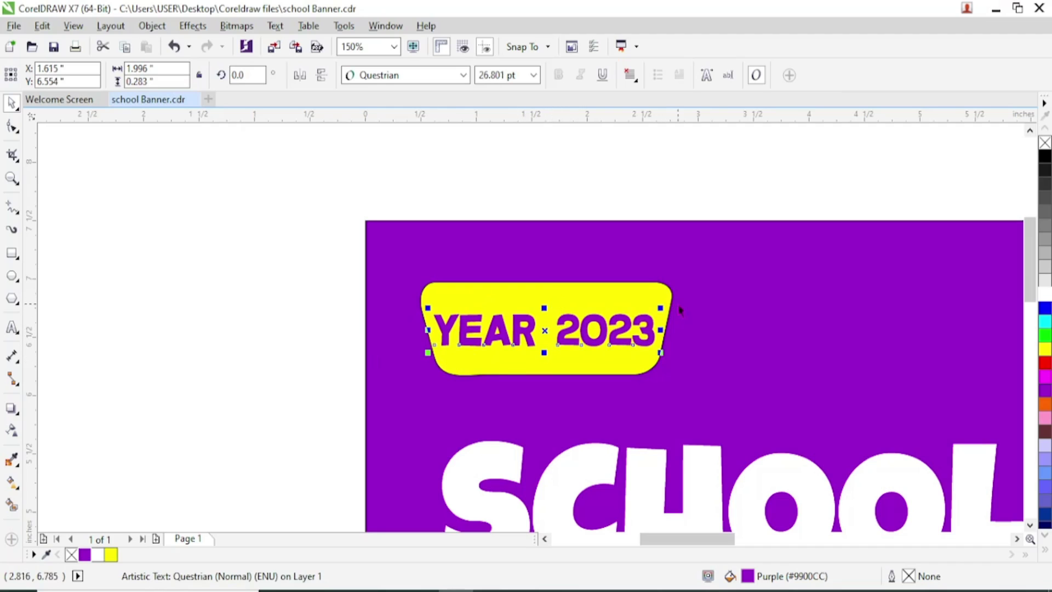
{"action": "left_click_drag", "start_coordinate": [661, 308], "coordinate": [643, 306]}
{"action": "left_click_drag", "start_coordinate": [587, 334], "coordinate": [596, 331]}
{"action": "left_click", "coordinate": [584, 371]}
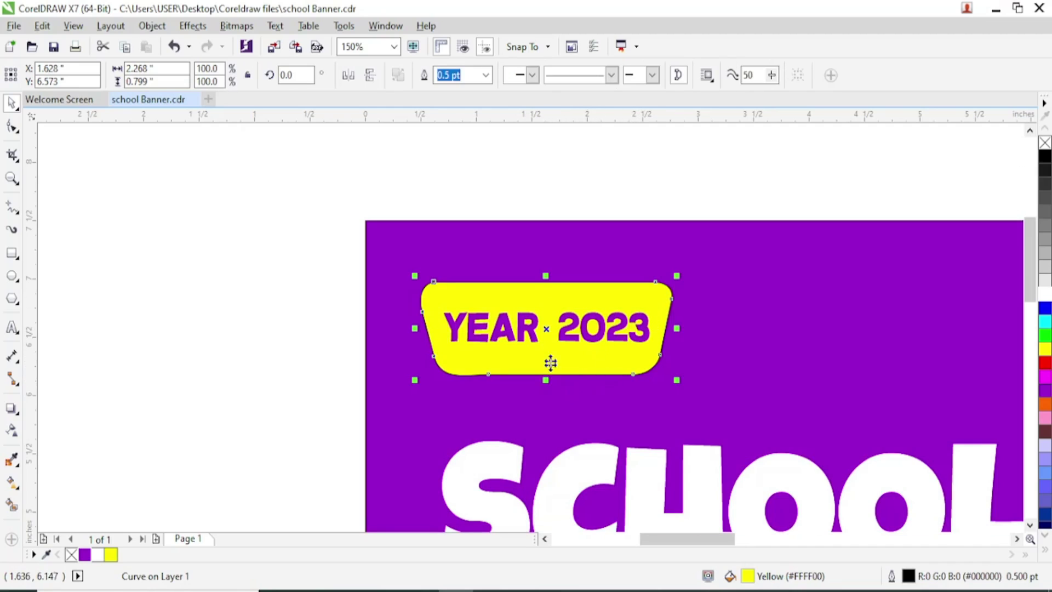
Reduce the yellow shape's height to about 0.639 inches by pulling in its lower and upper edges.
{"action": "scroll", "coordinate": [545, 304], "scroll_direction": "up", "scroll_amount": 2}
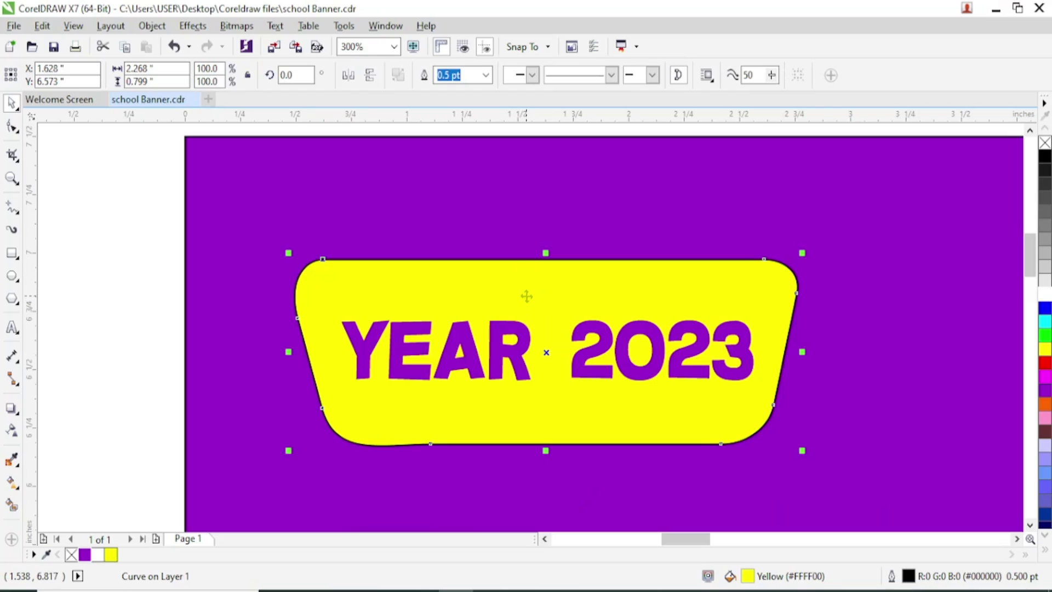
{"action": "left_click_drag", "start_coordinate": [545, 451], "coordinate": [545, 432]}
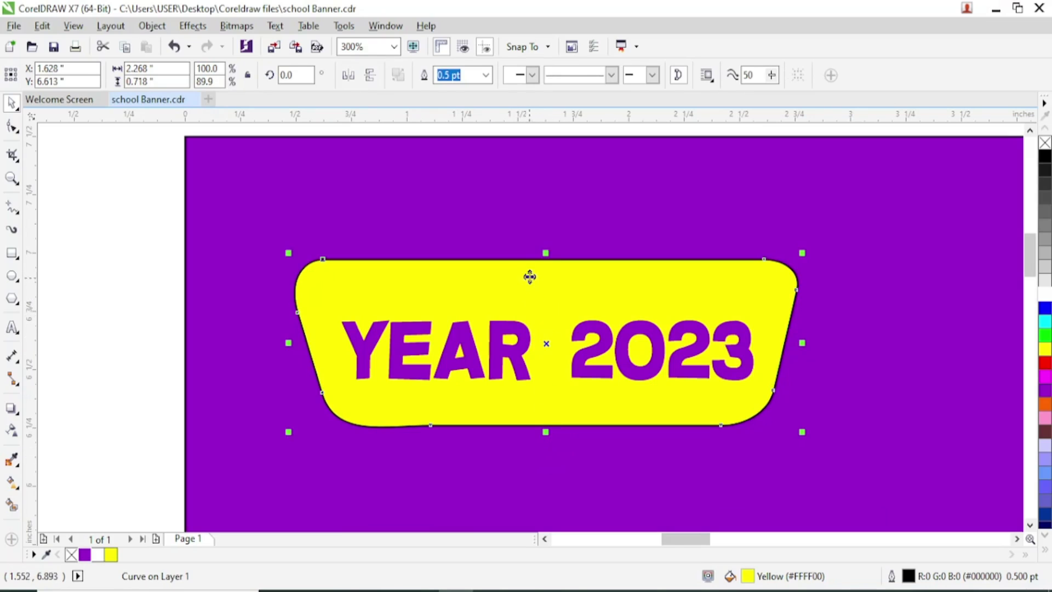
{"action": "left_click_drag", "start_coordinate": [545, 253], "coordinate": [547, 279]}
Remove the yellow shape's outline, return to the full banner view and deselect the shape.
{"action": "scroll", "coordinate": [640, 274], "scroll_direction": "up", "scroll_amount": 4}
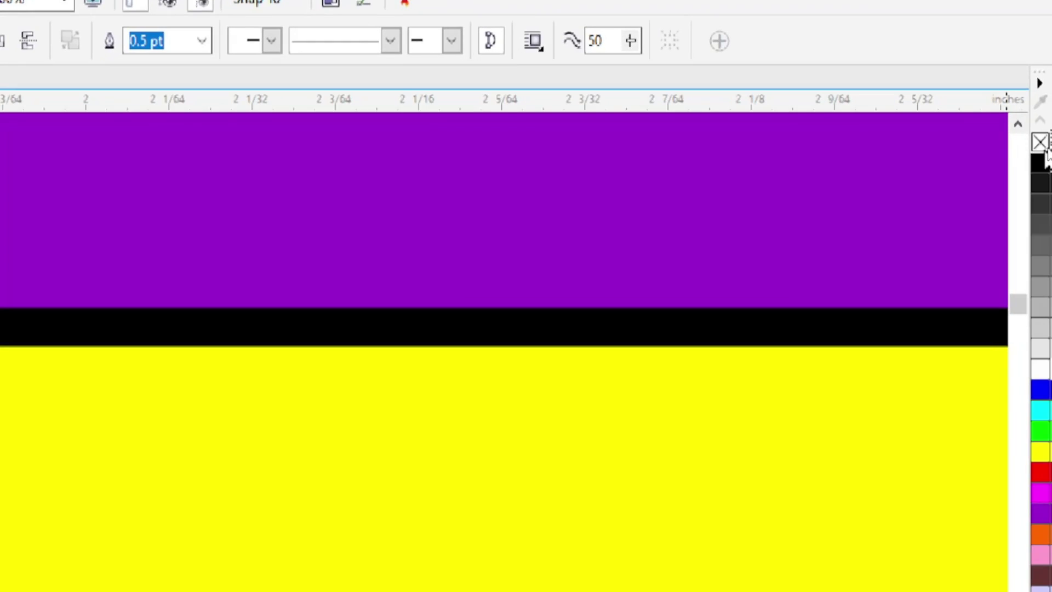
{"action": "right_click", "coordinate": [1040, 142]}
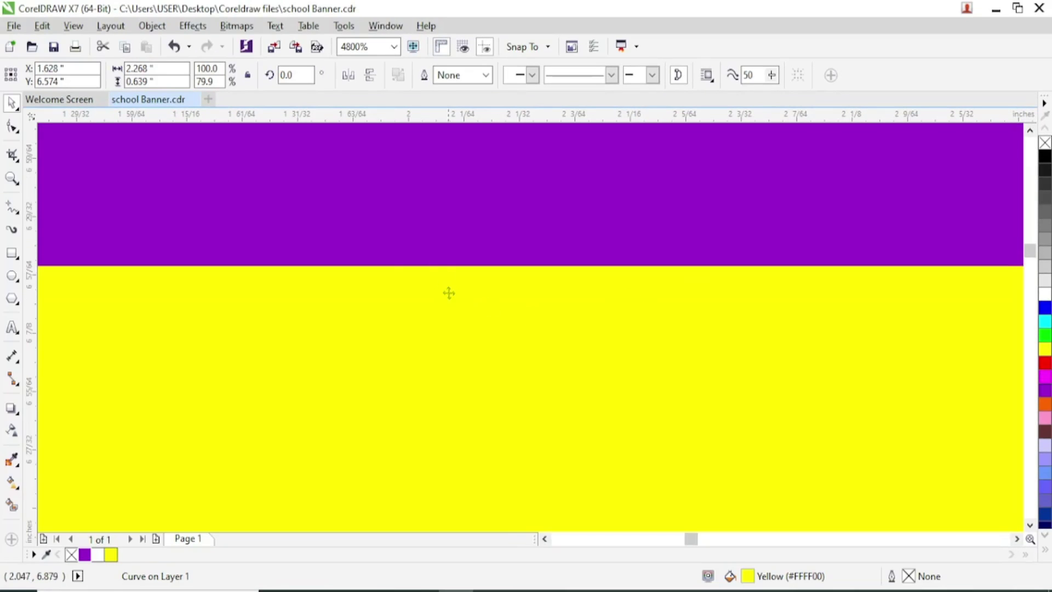
{"action": "left_click", "coordinate": [393, 46]}
{"action": "left_click", "coordinate": [384, 88]}
{"action": "left_click", "coordinate": [256, 190]}
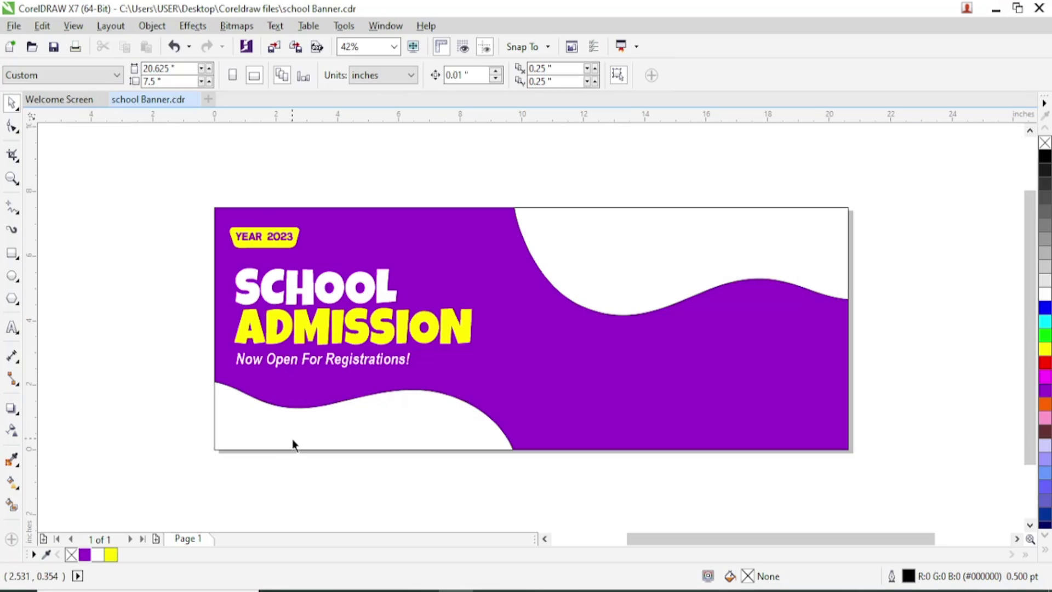
Add the artistic text line "CALL TO FIND OUT MORE" near the banner's upper-left corner.
{"action": "left_click", "coordinate": [12, 328]}
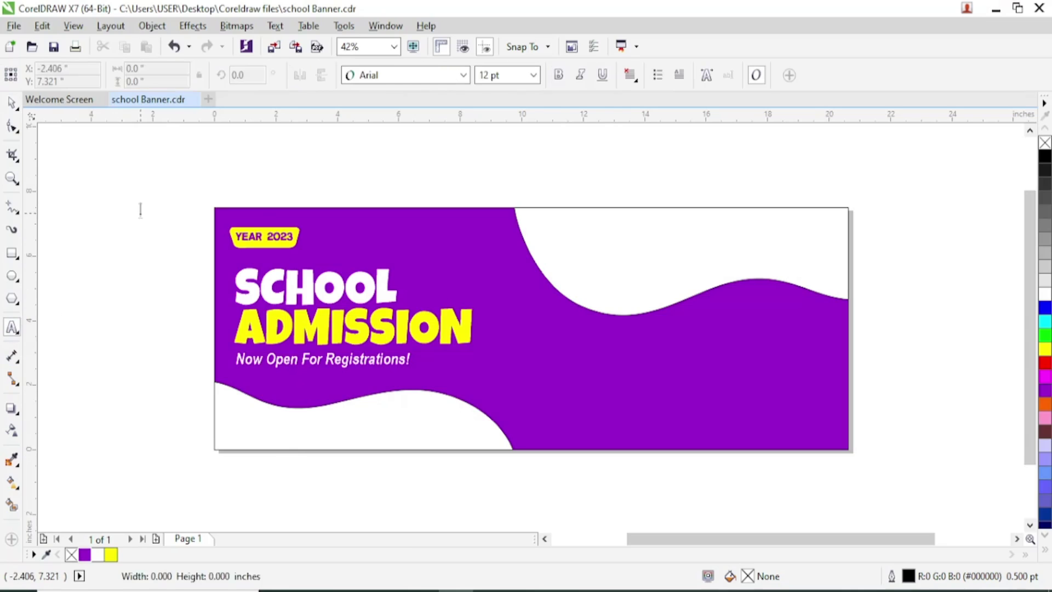
{"action": "left_click", "coordinate": [141, 211]}
{"action": "type", "text": "CALL TO FIND OUT MORE"}
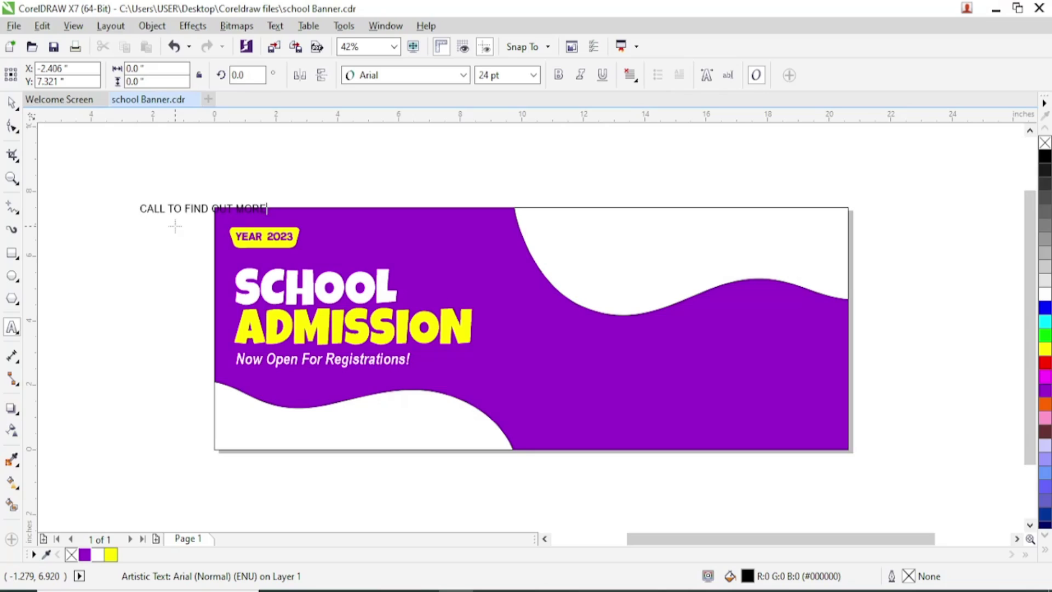
{"action": "key", "text": "Escape"}
Add the contact phone number as a separate artistic text line on the empty area beside the banner's left edge.
{"action": "key", "text": "Escape"}
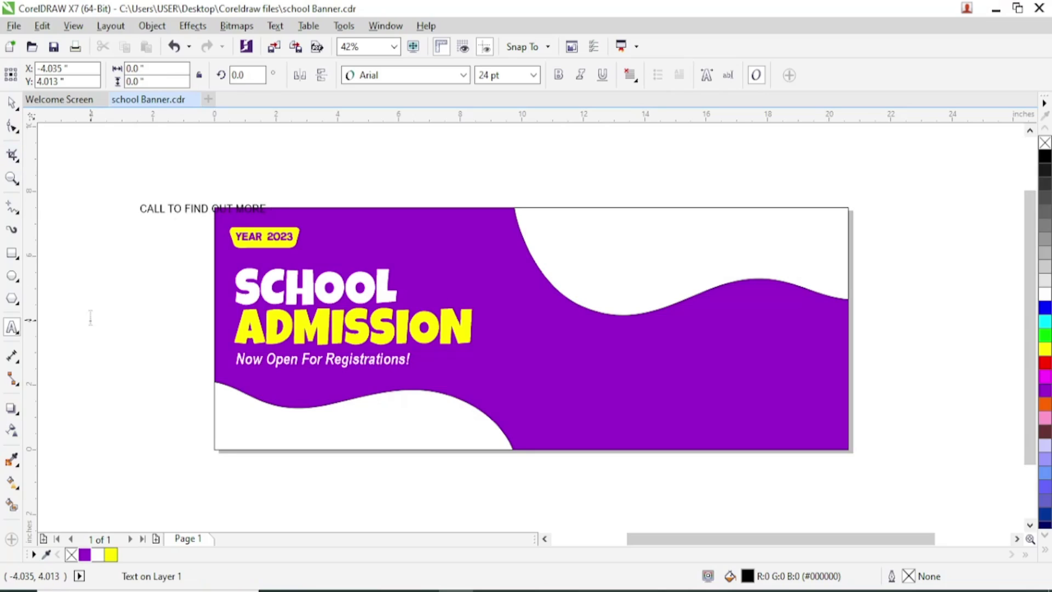
{"action": "type", "text": "000 123 45678"}
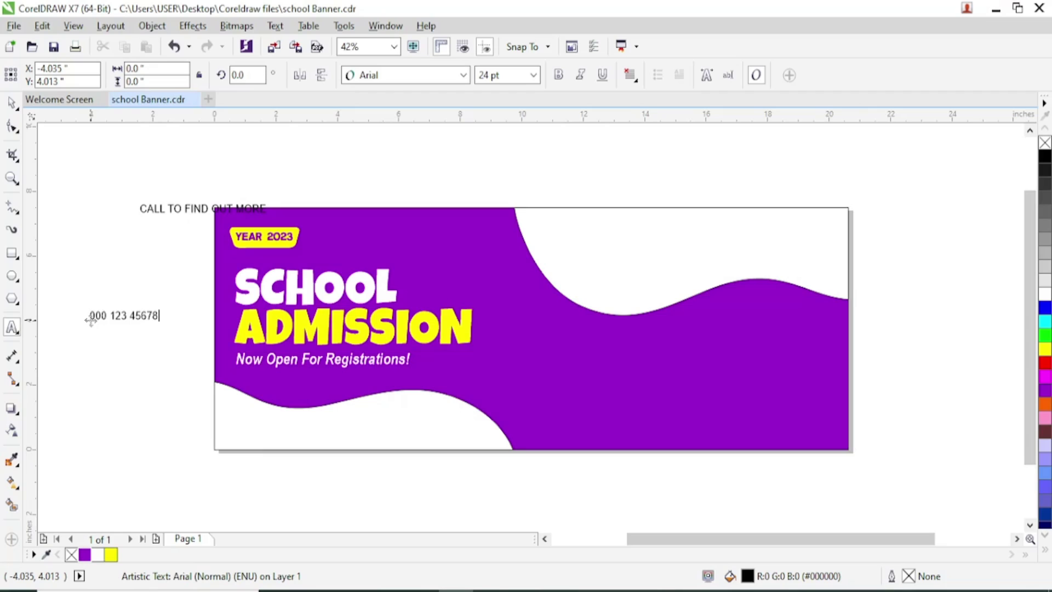
{"action": "key", "text": "Escape"}
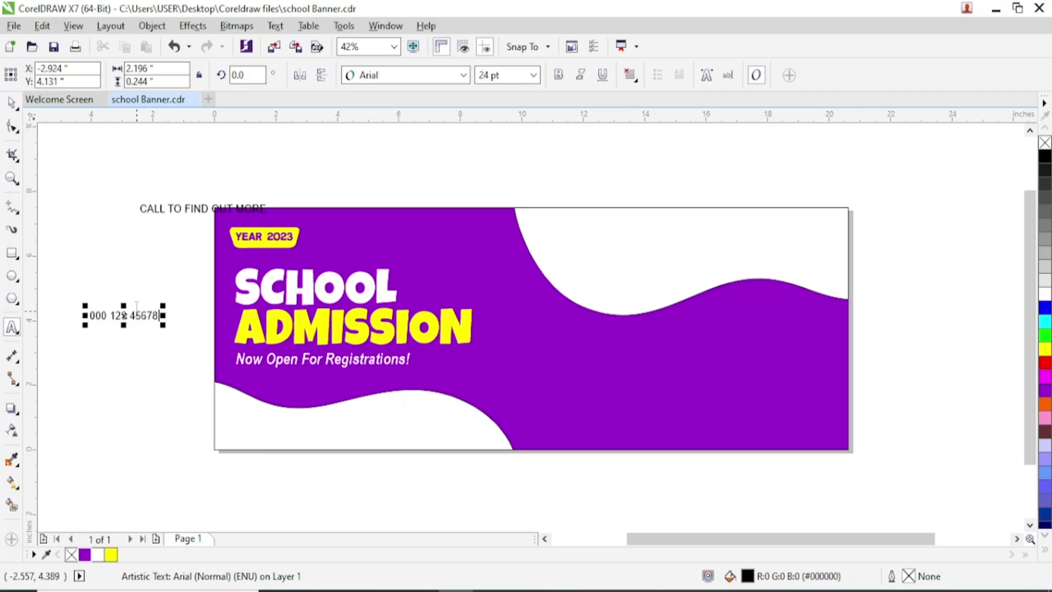
Correct the digit spacing in the phone number, move it onto the banner's lower white wave and set its size to 72 pt.
{"action": "double_click", "coordinate": [130, 315]}
{"action": "key", "text": "Left"}
{"action": "key", "text": "BackSpace"}
{"action": "left_click", "coordinate": [12, 103]}
{"action": "left_click_drag", "start_coordinate": [137, 313], "coordinate": [356, 423]}
{"action": "left_click", "coordinate": [533, 75]}
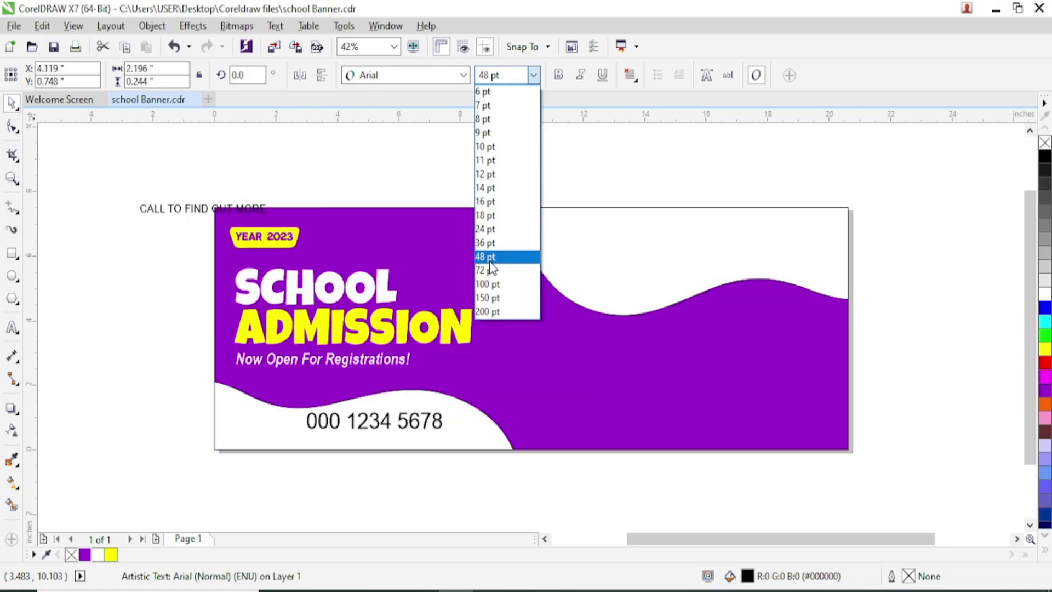
{"action": "left_click", "coordinate": [489, 269]}
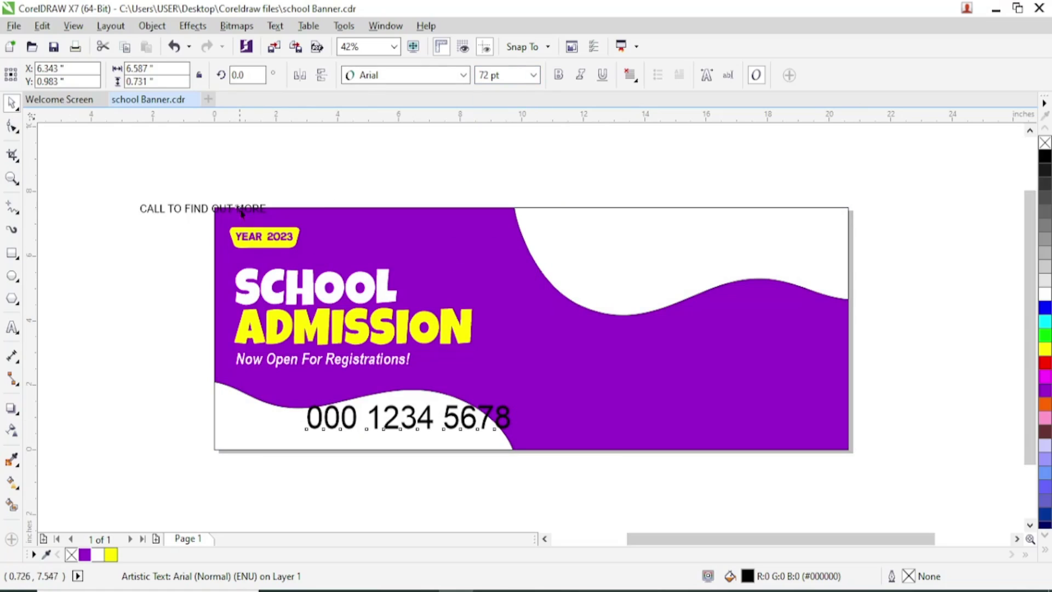
Move the "CALL TO FIND OUT MORE" line down to the banner's lower-left corner, just above the phone number.
{"action": "key", "text": "Escape"}
{"action": "left_click_drag", "start_coordinate": [226, 213], "coordinate": [305, 405]}
{"action": "scroll", "coordinate": [268, 458], "scroll_direction": "up", "scroll_amount": 2}
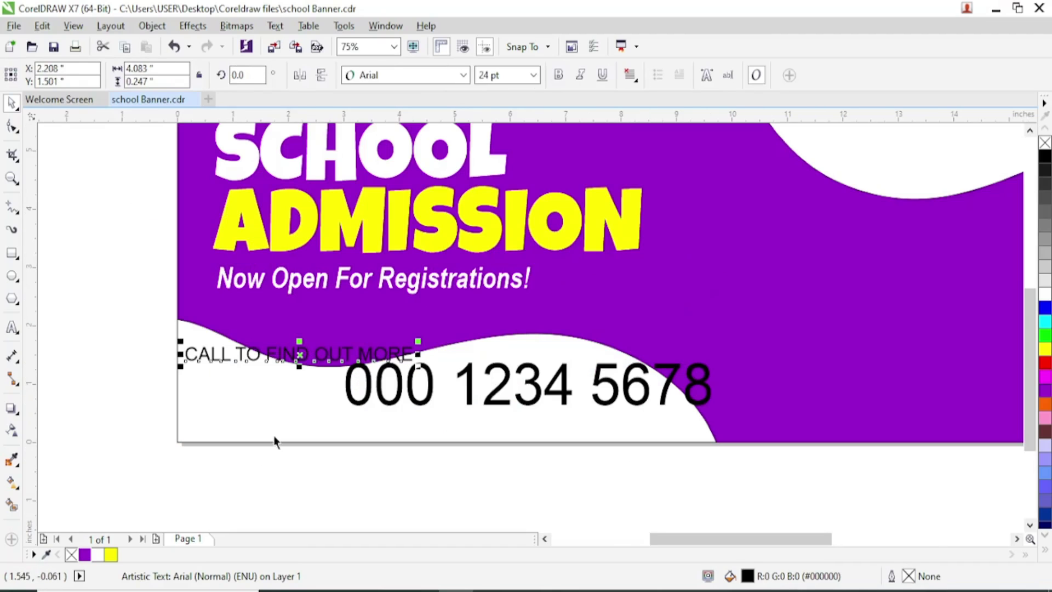
Format the phone number in Arial Bold at 50 pt and place it inside the lower white wave near the banner's bottom edge.
{"action": "left_click", "coordinate": [433, 400]}
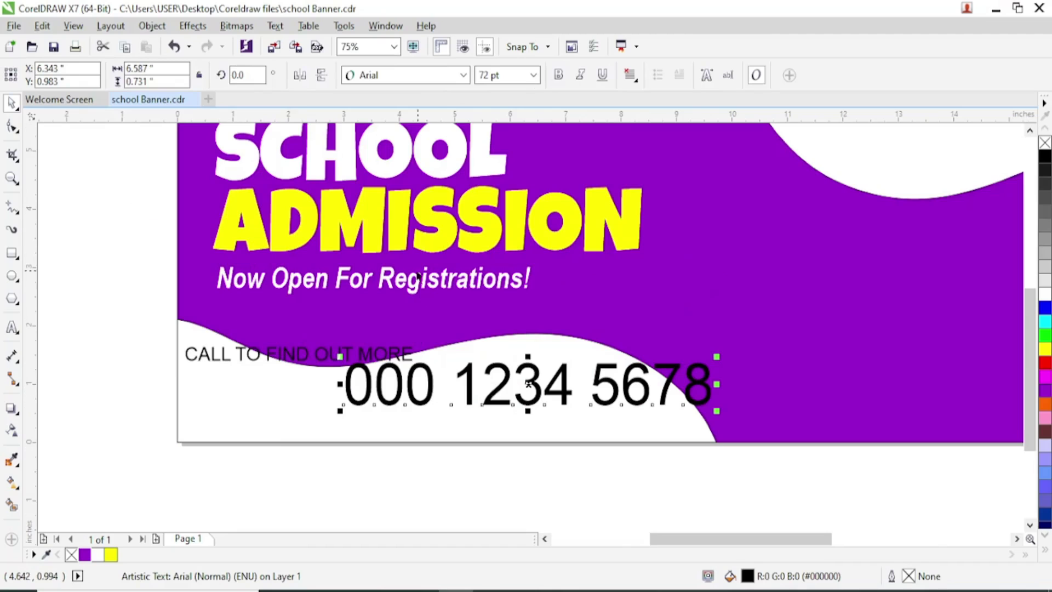
{"action": "left_click", "coordinate": [462, 75]}
{"action": "mouse_move", "coordinate": [591, 95]}
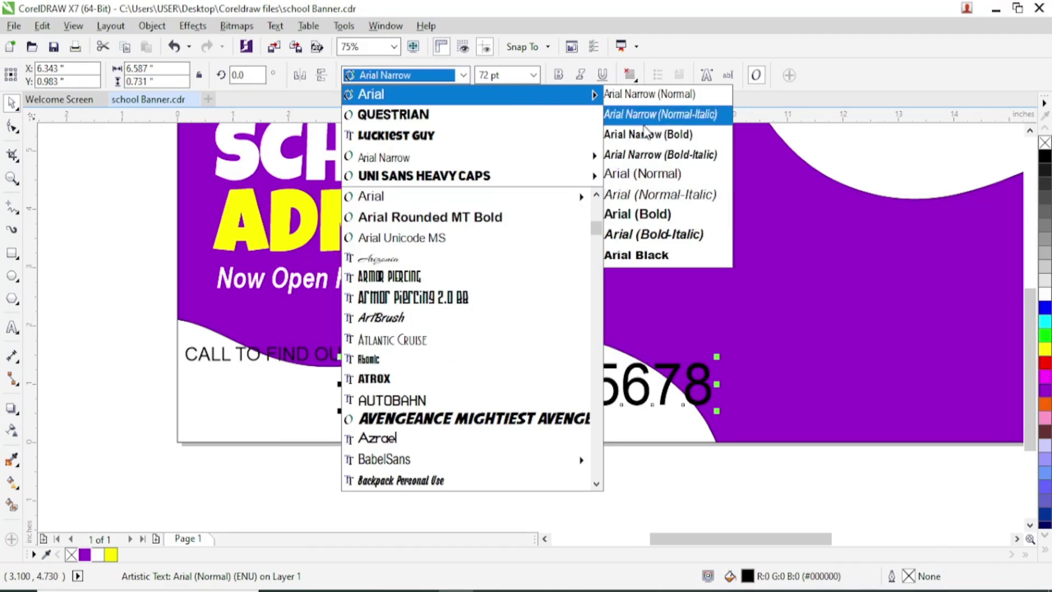
{"action": "left_click", "coordinate": [659, 214]}
{"action": "left_click_drag", "start_coordinate": [621, 385], "coordinate": [529, 402]}
{"action": "left_click", "coordinate": [533, 75]}
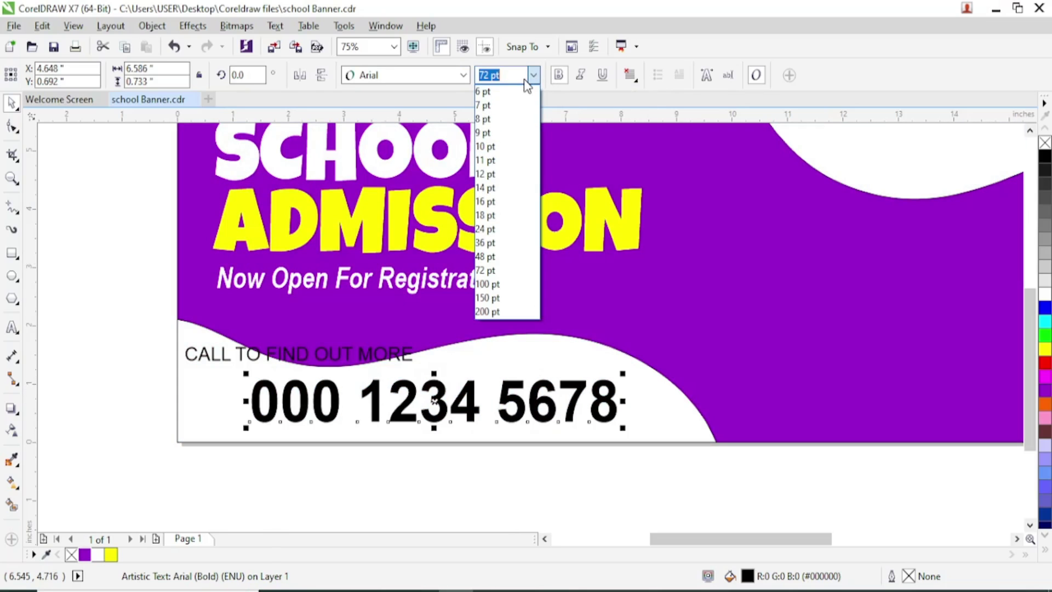
{"action": "key", "text": "Return"}
{"action": "left_click_drag", "start_coordinate": [431, 404], "coordinate": [466, 400]}
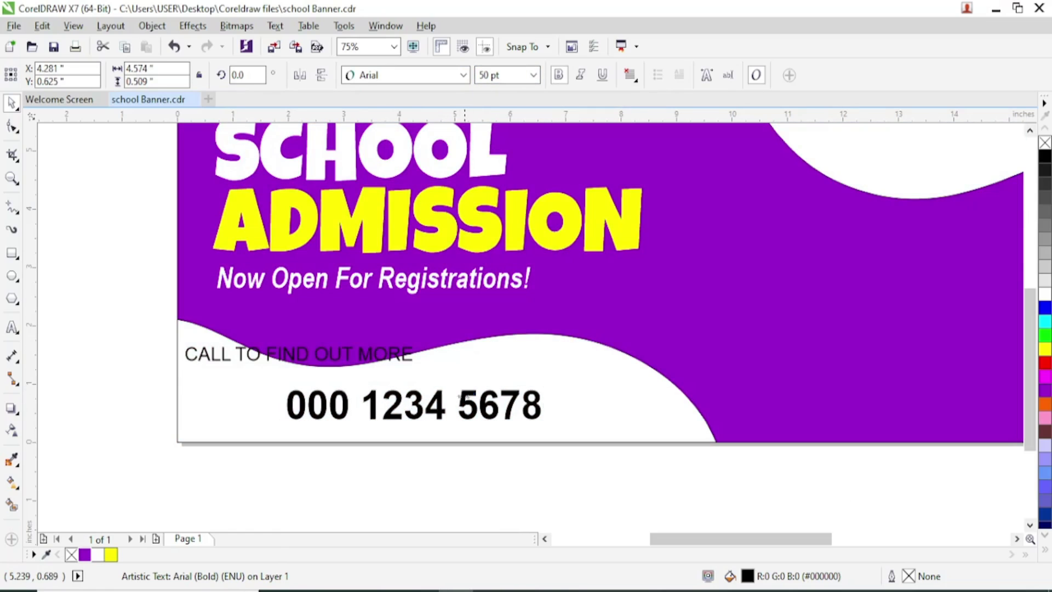
Align the "CALL TO FIND OUT MORE" line directly above the phone number and change its text to sentence case.
{"action": "left_click", "coordinate": [383, 351]}
{"action": "left_click", "coordinate": [389, 351]}
{"action": "left_click_drag", "start_coordinate": [390, 351], "coordinate": [488, 375]}
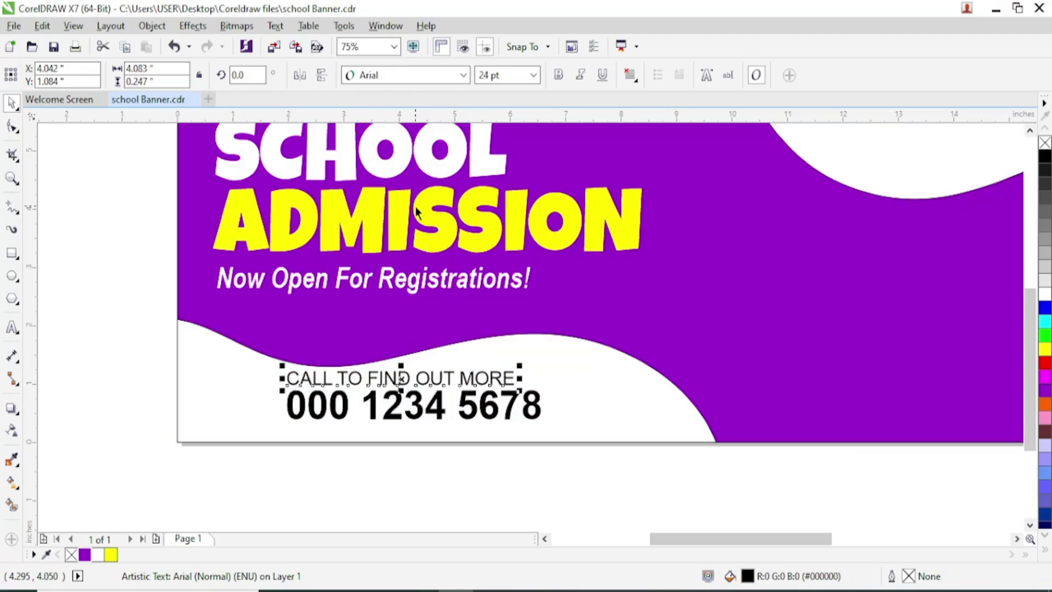
{"action": "left_click", "coordinate": [275, 25]}
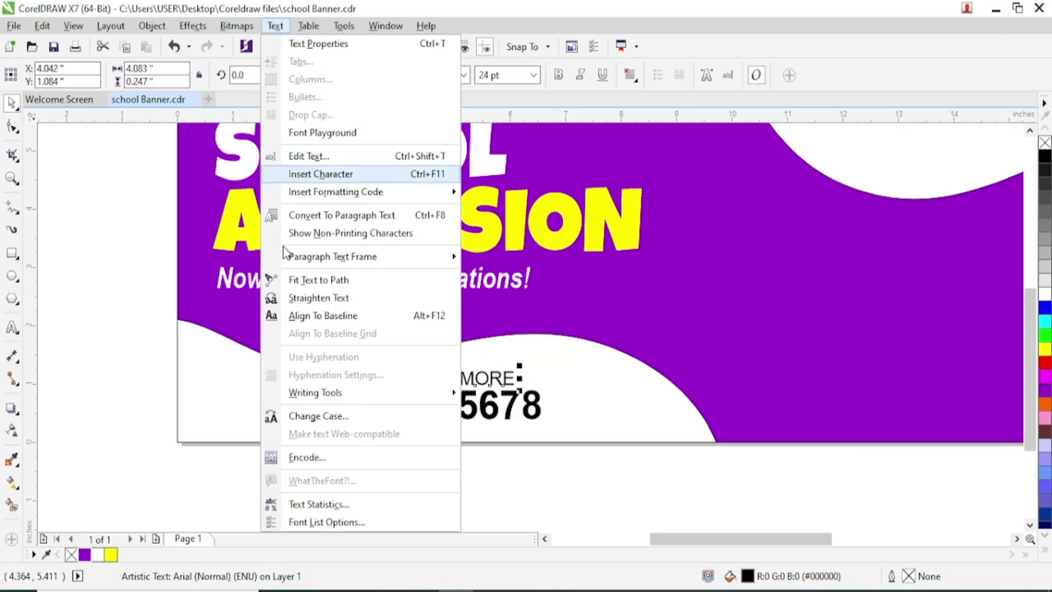
{"action": "left_click", "coordinate": [320, 416]}
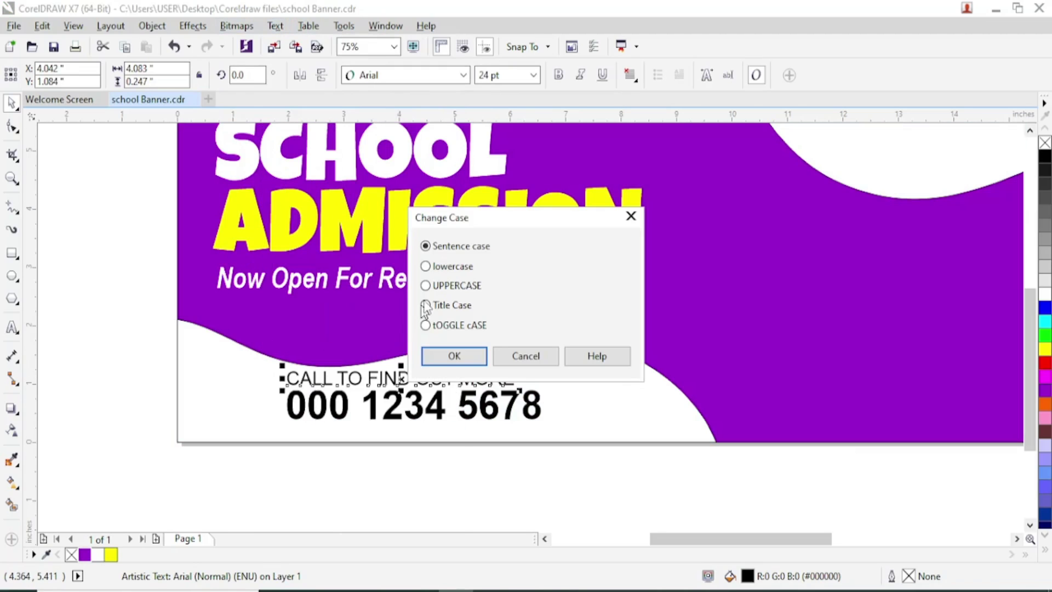
{"action": "left_click", "coordinate": [462, 359]}
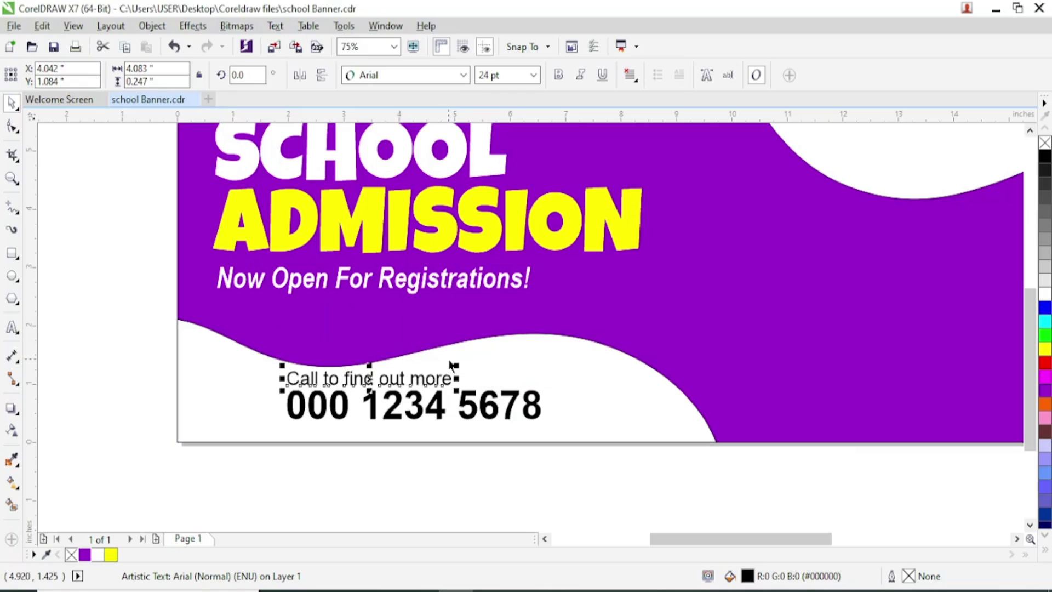
{"action": "left_click_drag", "start_coordinate": [371, 378], "coordinate": [372, 377]}
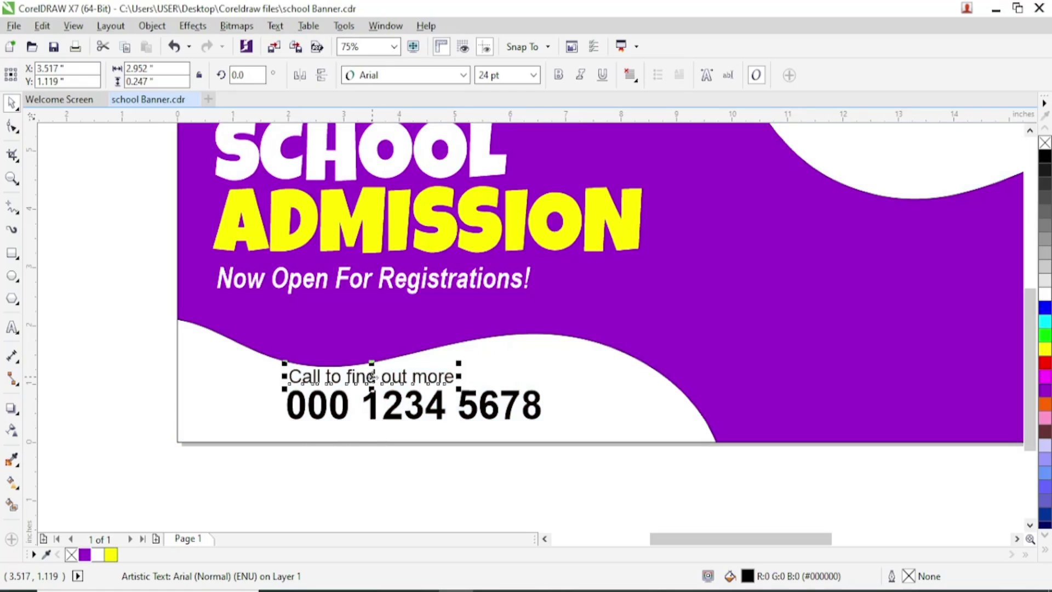
Edit the background's PowerClip contents to move the lower white wave slightly upward, and finish editing.
{"action": "left_click", "coordinate": [497, 353]}
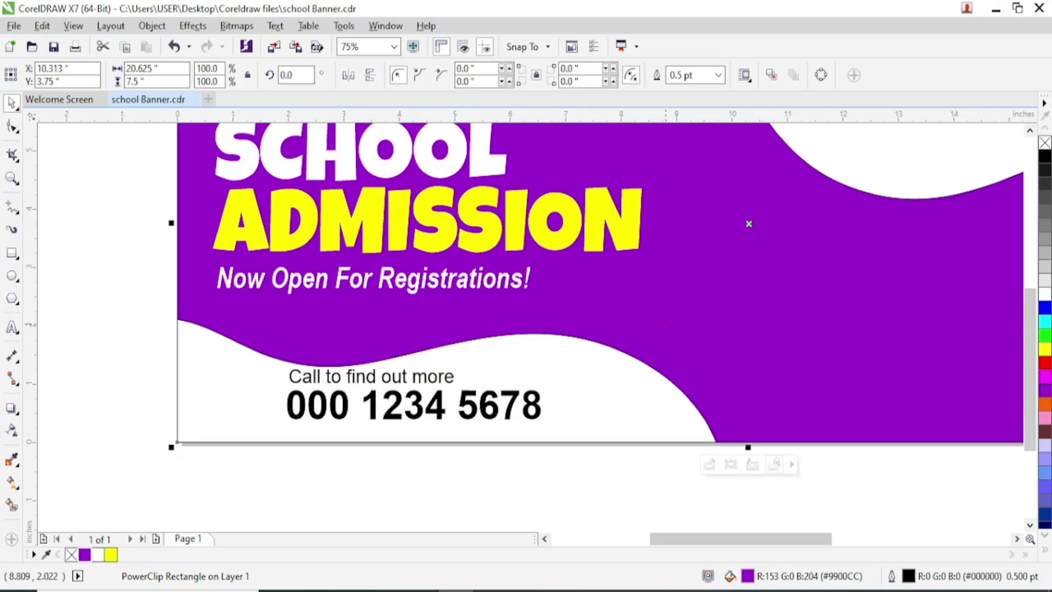
{"action": "right_click", "coordinate": [562, 357]}
{"action": "left_click", "coordinate": [596, 144]}
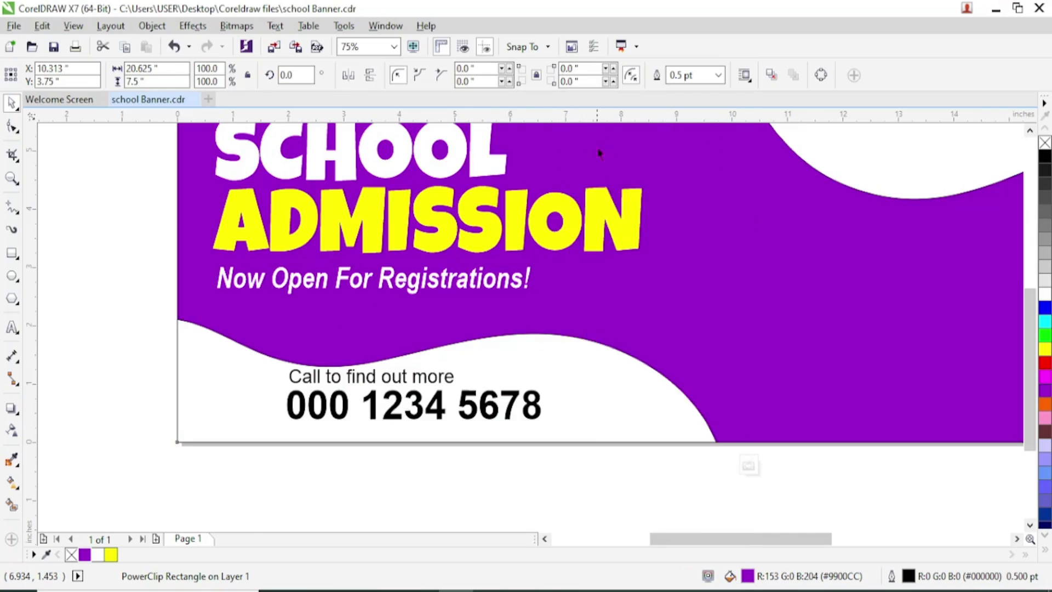
{"action": "left_click", "coordinate": [340, 393]}
{"action": "left_click_drag", "start_coordinate": [341, 392], "coordinate": [345, 374]}
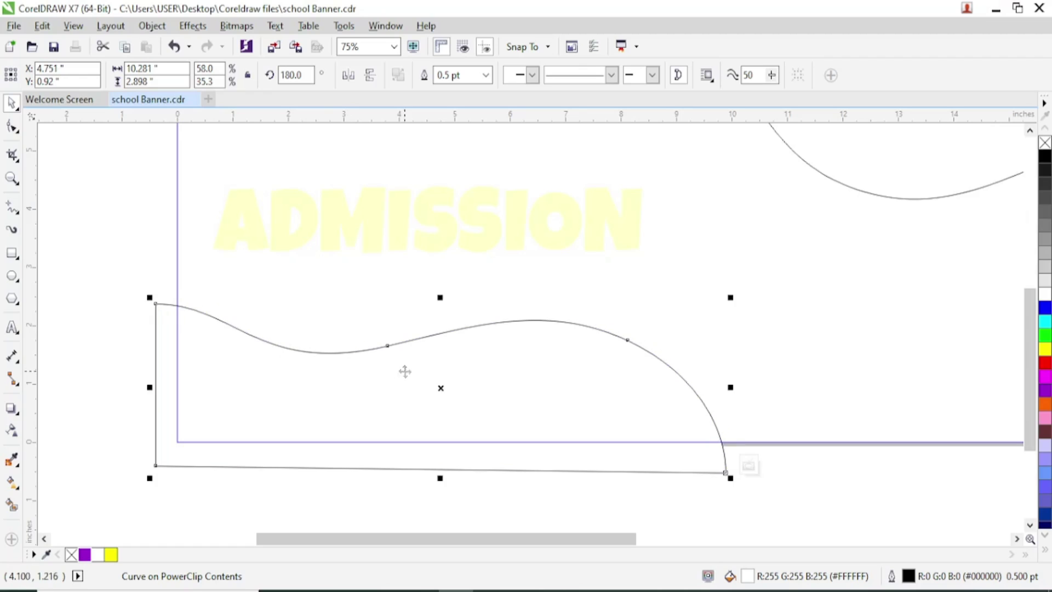
{"action": "left_click_drag", "start_coordinate": [575, 378], "coordinate": [579, 371]}
{"action": "right_click", "coordinate": [580, 375]}
{"action": "left_click", "coordinate": [624, 177]}
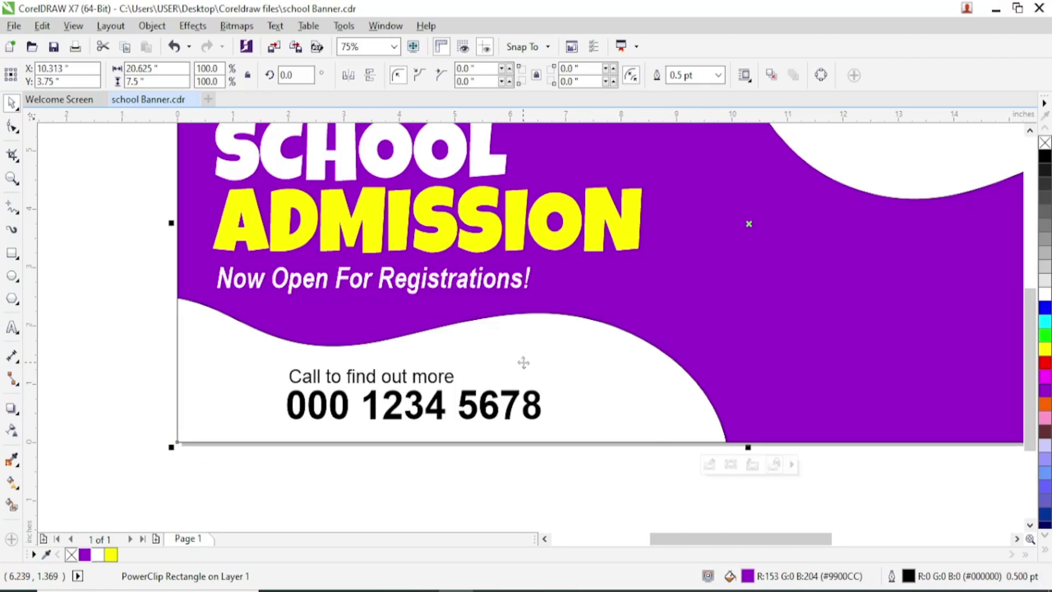
Reshape the right end of the lower white wave within the PowerClip so its slope reaches farther right, and finish editing.
{"action": "double_click", "coordinate": [526, 360]}
{"action": "left_click", "coordinate": [537, 343]}
{"action": "key", "text": "F10"}
{"action": "left_click_drag", "start_coordinate": [635, 340], "coordinate": [650, 350]}
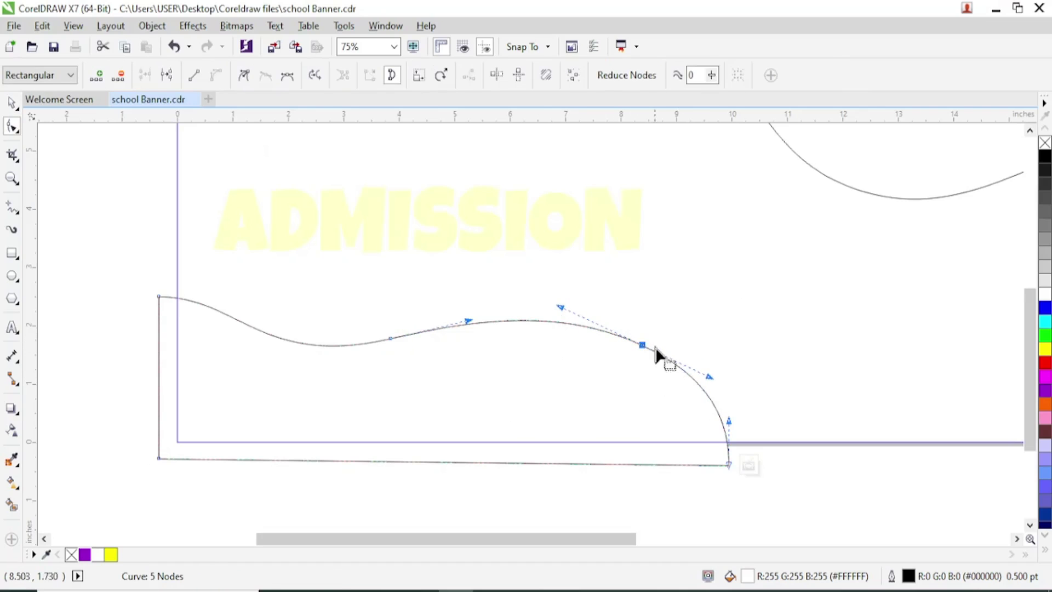
{"action": "left_click_drag", "start_coordinate": [729, 422], "coordinate": [712, 410]}
{"action": "mouse_move", "coordinate": [705, 373]}
{"action": "left_mouse_down"}
{"action": "mouse_move", "coordinate": [711, 387]}
{"action": "mouse_move", "coordinate": [693, 380]}
{"action": "mouse_move", "coordinate": [696, 370]}
{"action": "left_mouse_up"}
{"action": "left_click_drag", "start_coordinate": [645, 347], "coordinate": [648, 353]}
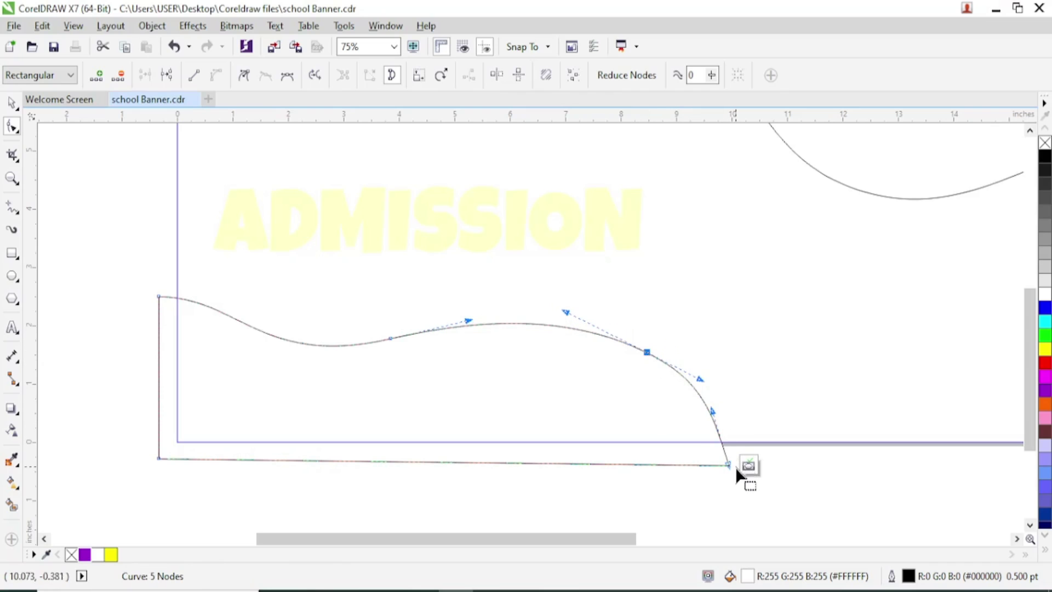
{"action": "left_click_drag", "start_coordinate": [727, 465], "coordinate": [741, 462]}
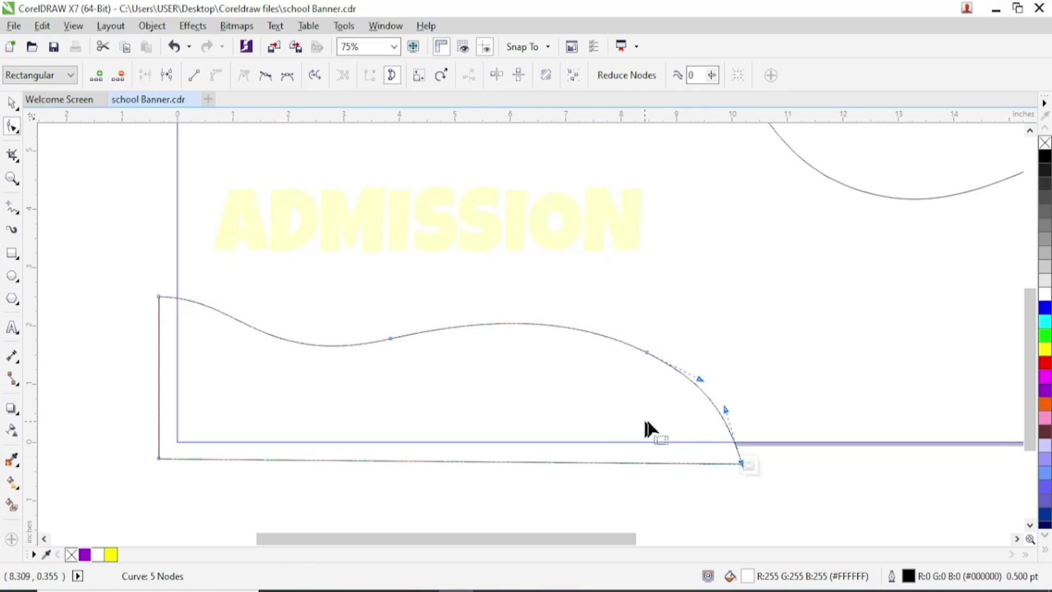
{"action": "left_click_drag", "start_coordinate": [725, 407], "coordinate": [722, 406]}
{"action": "left_click", "coordinate": [492, 373]}
{"action": "right_click", "coordinate": [491, 372]}
{"action": "left_click", "coordinate": [536, 77]}
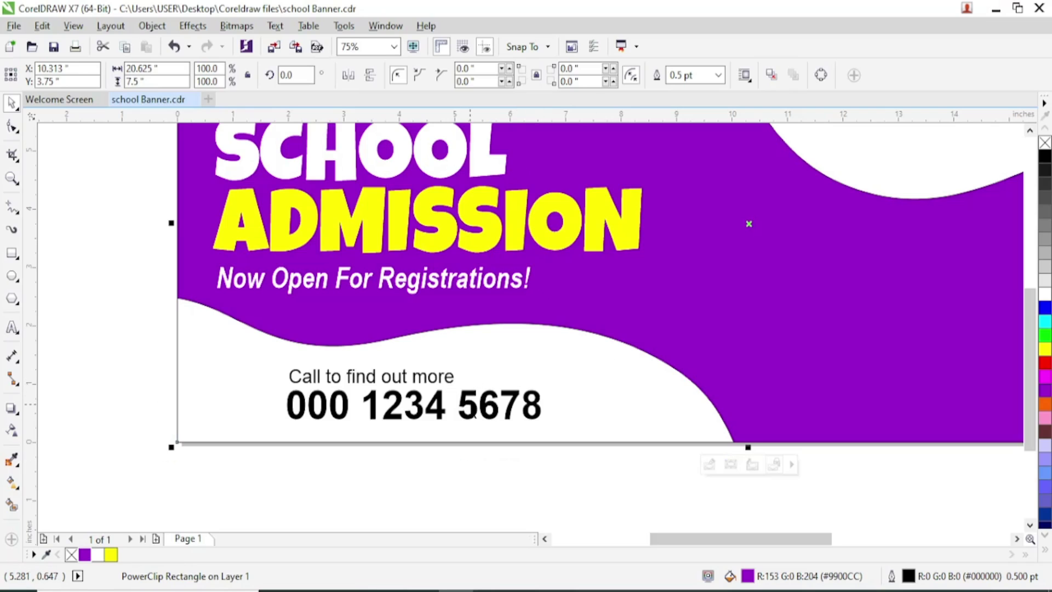
Shift the phone number and the "Call to find out more" line about 2 inches right within the lower white wave.
{"action": "left_click_drag", "start_coordinate": [475, 414], "coordinate": [585, 418]}
{"action": "left_click", "coordinate": [445, 385]}
{"action": "left_click_drag", "start_coordinate": [445, 386], "coordinate": [560, 384]}
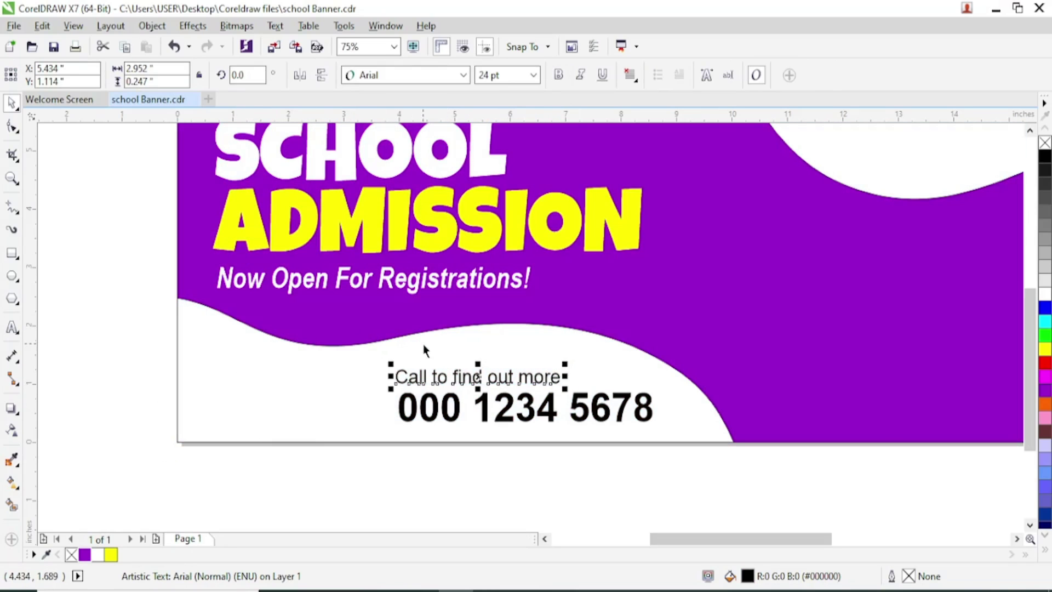
Nudge the "Call to find out more" text slightly toward the phone number so its start lines up with the number below.
{"action": "left_click_drag", "start_coordinate": [422, 381], "coordinate": [426, 378]}
{"action": "scroll", "coordinate": [540, 369], "scroll_direction": "down", "scroll_amount": 1}
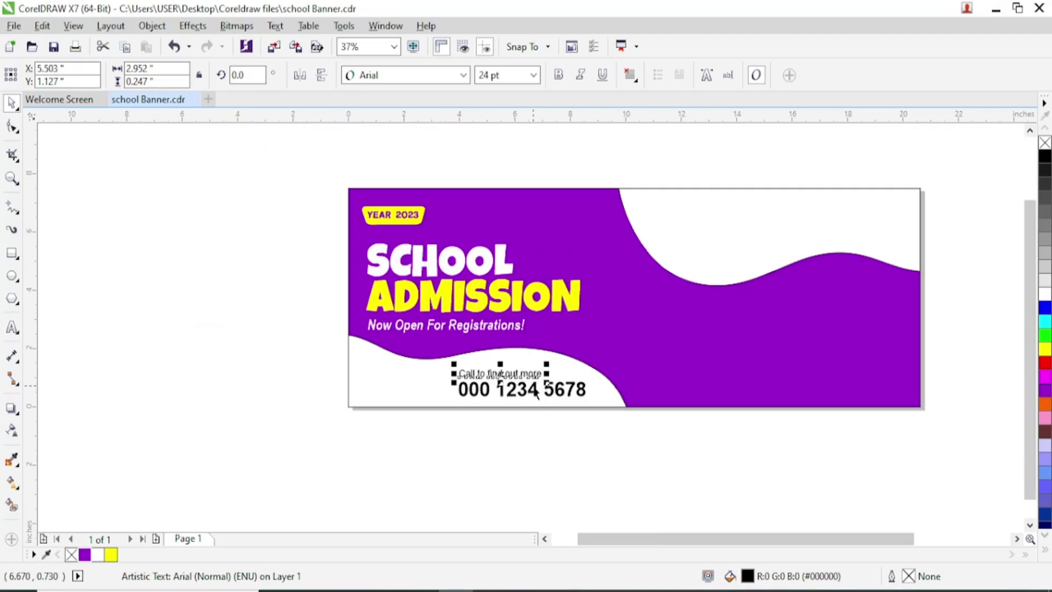
{"action": "scroll", "coordinate": [341, 371], "scroll_direction": "up", "scroll_amount": 1}
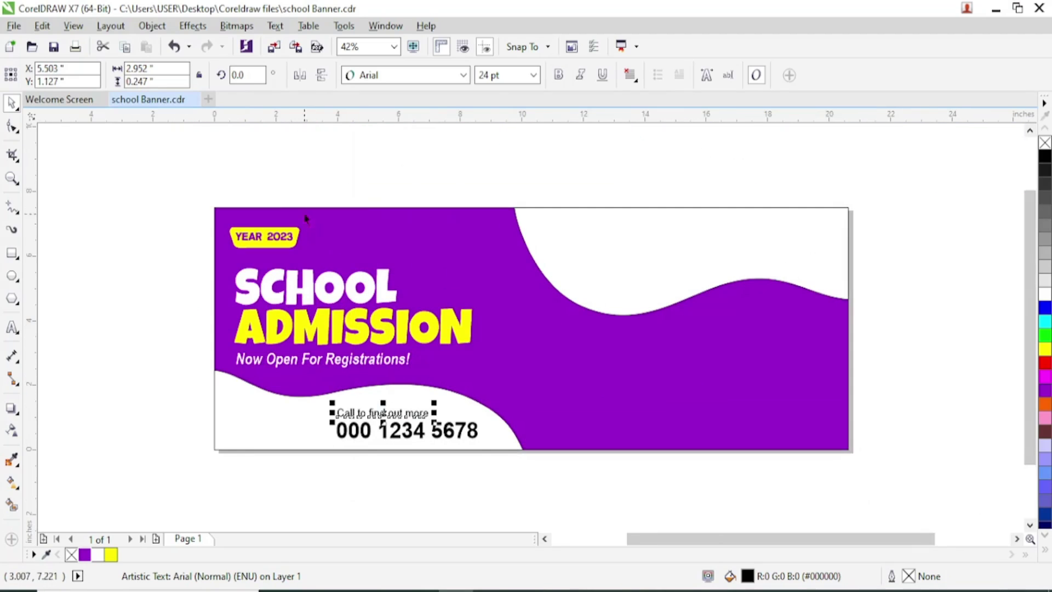
Import the "chat (1)" image from the banner folder and place it beside the contact text, about 2.68 inches wide.
{"action": "right_click", "coordinate": [299, 159]}
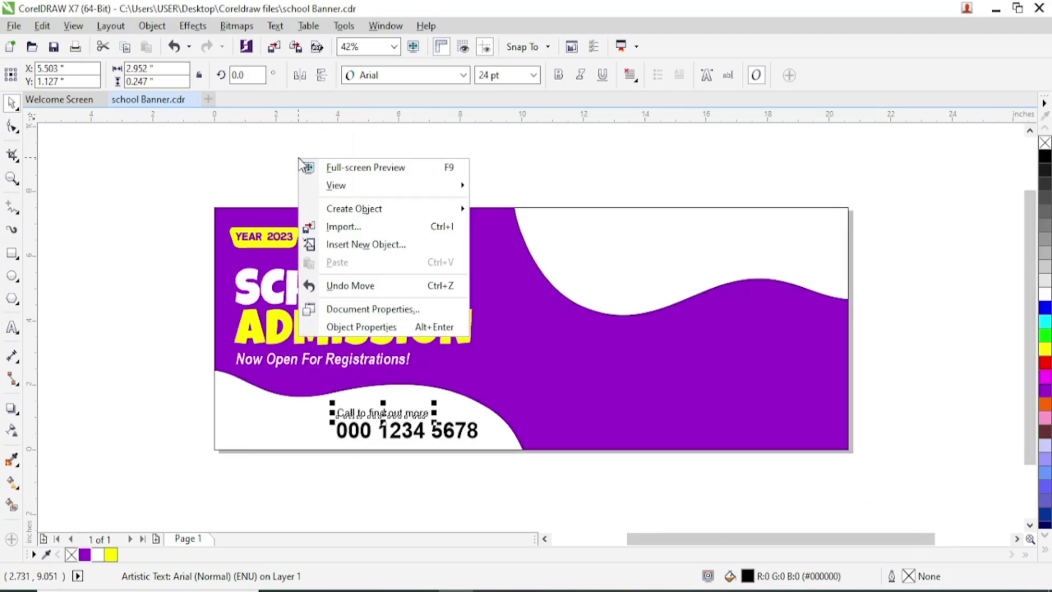
{"action": "left_click", "coordinate": [365, 225]}
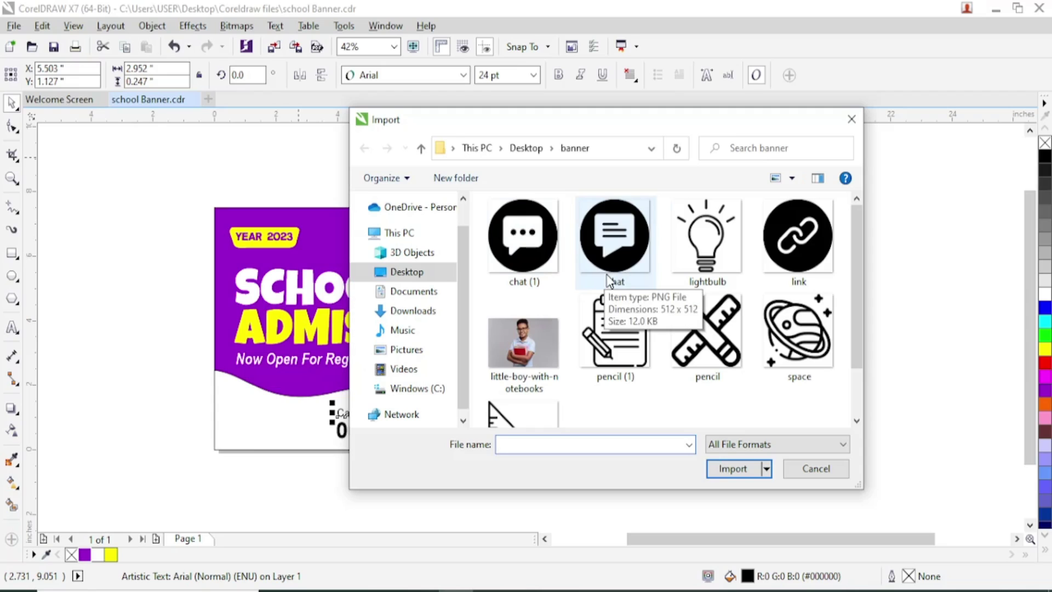
{"action": "scroll", "coordinate": [606, 336], "scroll_direction": "down", "scroll_amount": 1}
{"action": "scroll", "coordinate": [607, 336], "scroll_direction": "up", "scroll_amount": 1}
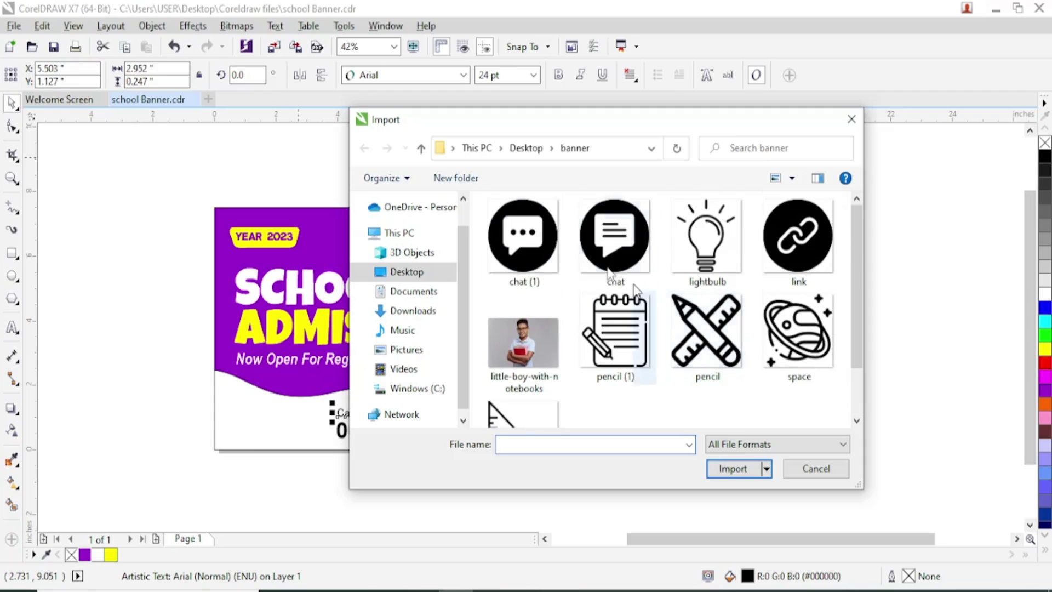
{"action": "left_click", "coordinate": [597, 241]}
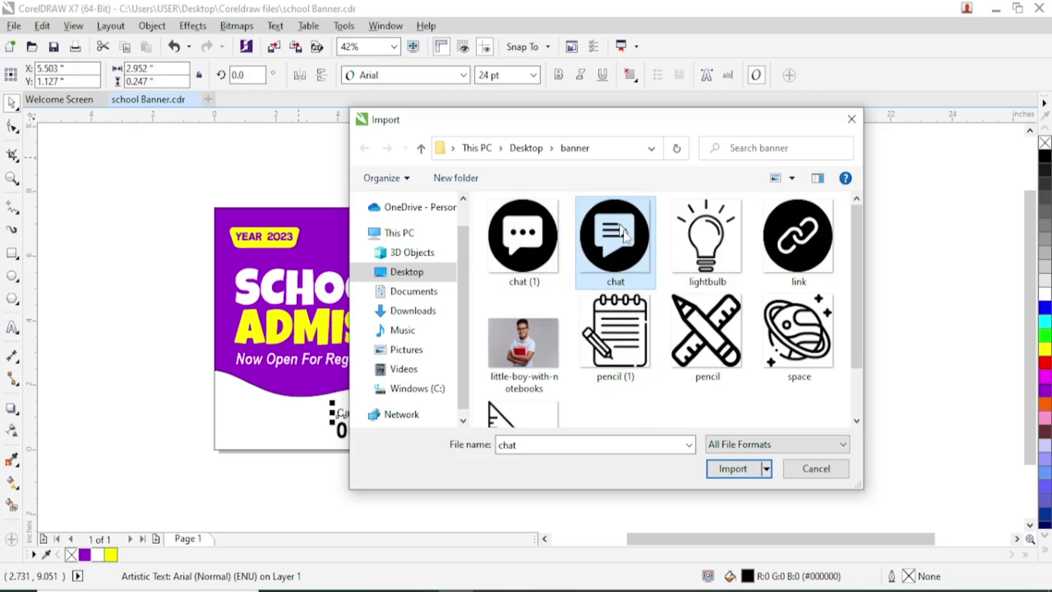
{"action": "left_click", "coordinate": [522, 241]}
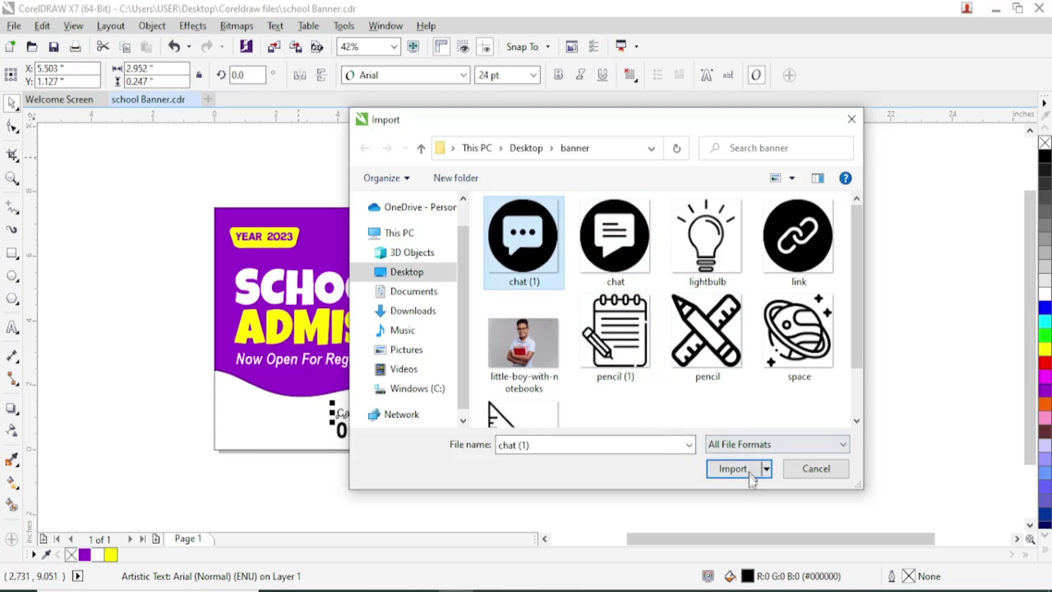
{"action": "left_click", "coordinate": [733, 469]}
{"action": "left_click_drag", "start_coordinate": [430, 193], "coordinate": [324, 410]}
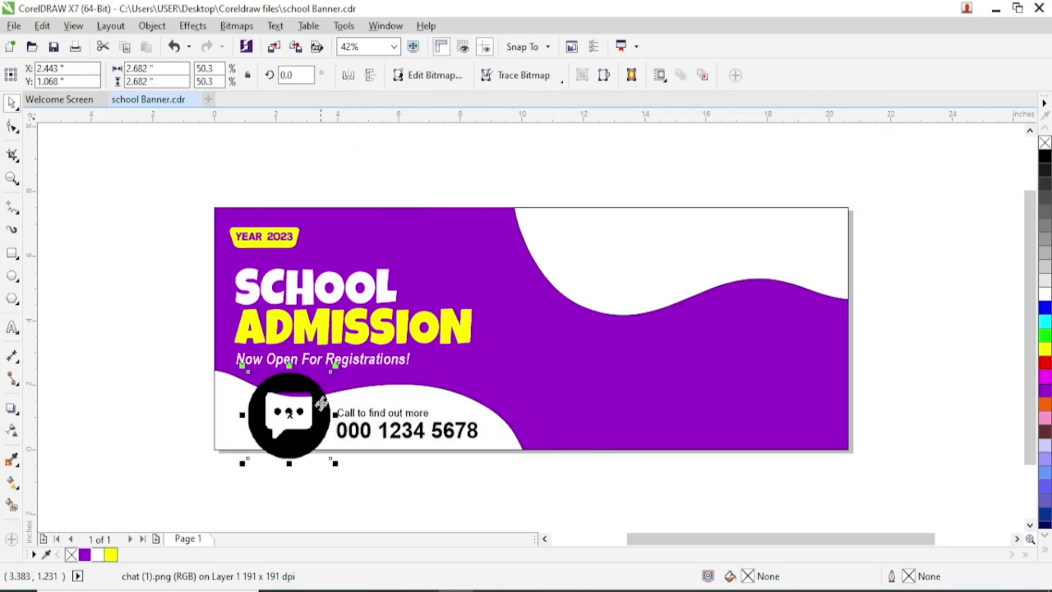
Shrink the chat icon to about 1.14 inches in the white area and move both contact text lines next to it.
{"action": "scroll", "coordinate": [300, 411], "scroll_direction": "up", "scroll_amount": 2}
{"action": "left_click_drag", "start_coordinate": [357, 336], "coordinate": [291, 408]}
{"action": "left_click_drag", "start_coordinate": [239, 462], "coordinate": [275, 440]}
{"action": "left_click_drag", "start_coordinate": [237, 481], "coordinate": [254, 464]}
{"action": "left_click_drag", "start_coordinate": [292, 425], "coordinate": [246, 432]}
{"action": "left_click_drag", "start_coordinate": [658, 503], "coordinate": [425, 378]}
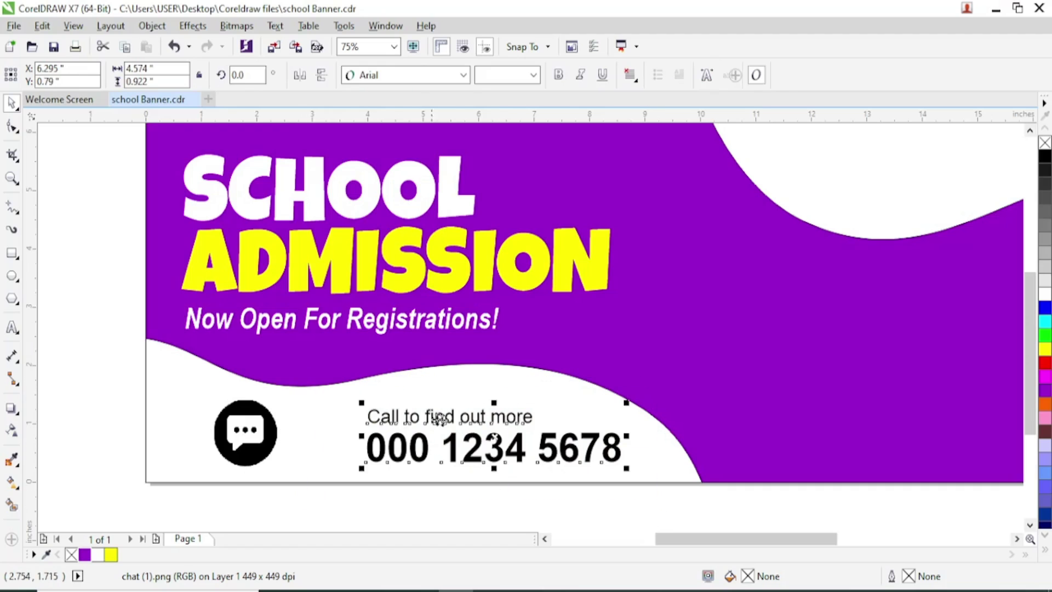
{"action": "left_click_drag", "start_coordinate": [383, 415], "coordinate": [313, 408]}
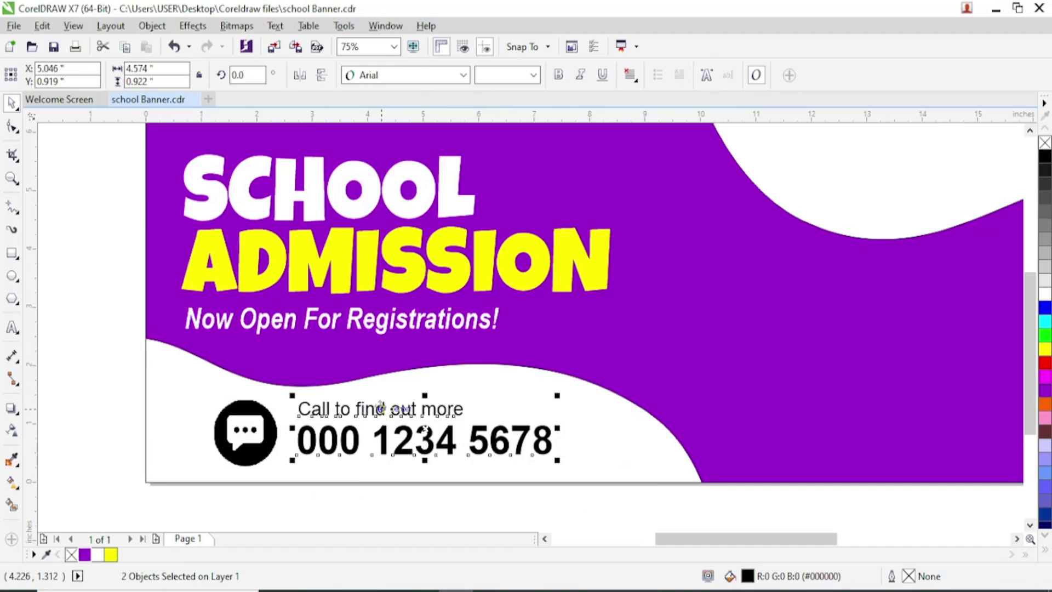
Try to recolour the chat icon bitmap with the banner's yellow.
{"action": "left_click", "coordinate": [266, 444]}
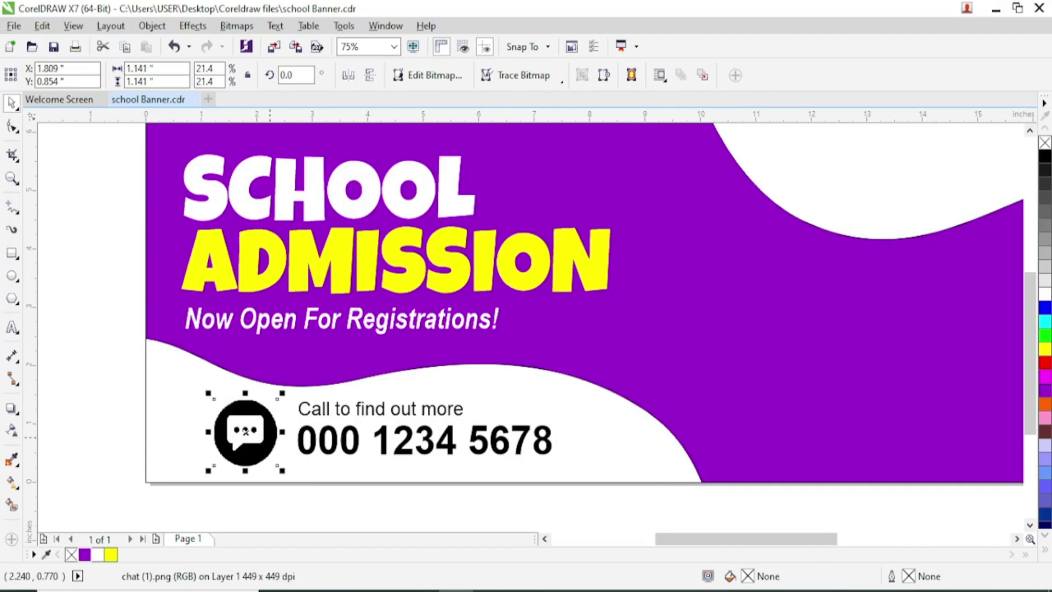
{"action": "double_click", "coordinate": [110, 555]}
{"action": "left_click", "coordinate": [548, 503]}
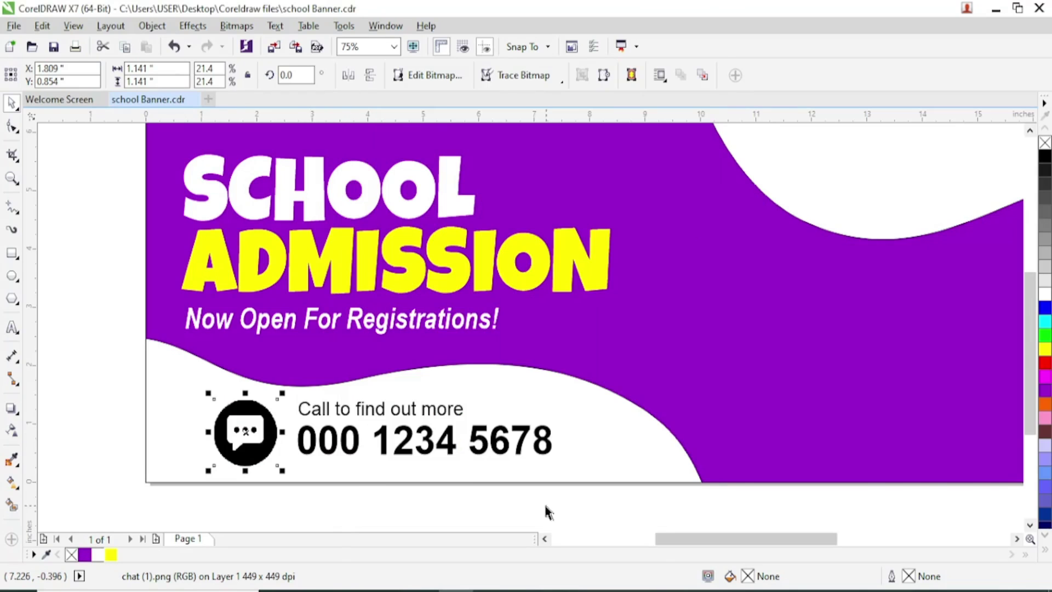
{"action": "scroll", "coordinate": [146, 439], "scroll_direction": "up", "scroll_amount": 2}
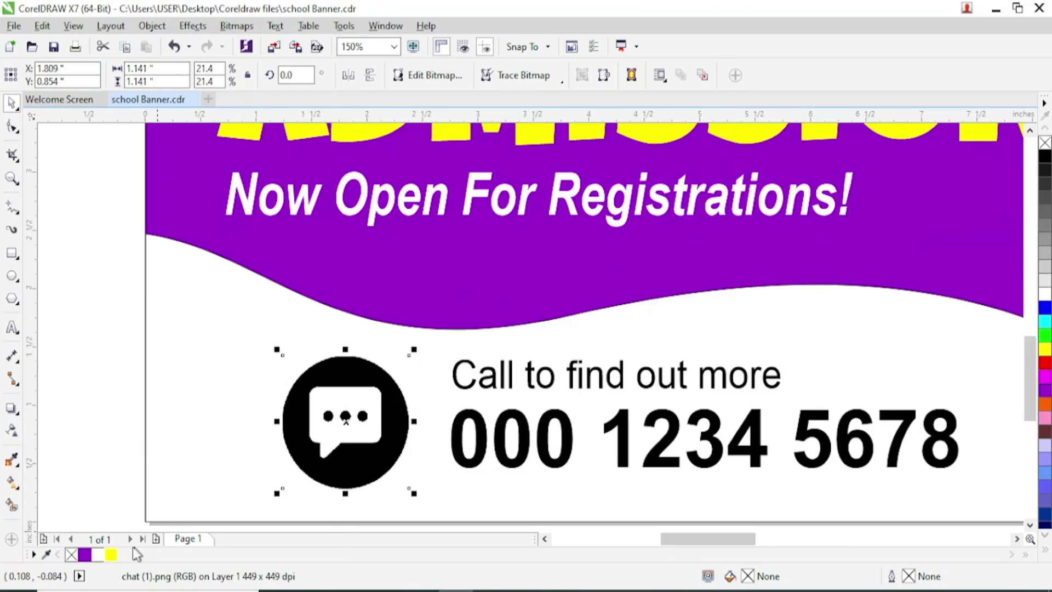
{"action": "left_click_drag", "start_coordinate": [115, 555], "coordinate": [366, 436]}
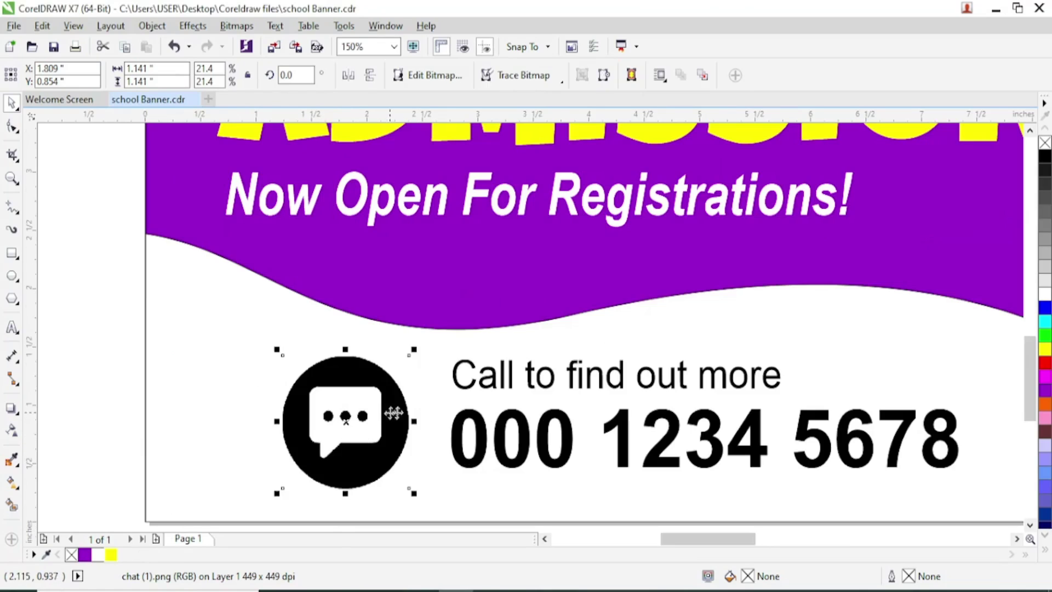
Outline-trace the chat icon as line art with the original image deleted, and fill the traced icon with yellow.
{"action": "left_click", "coordinate": [536, 75]}
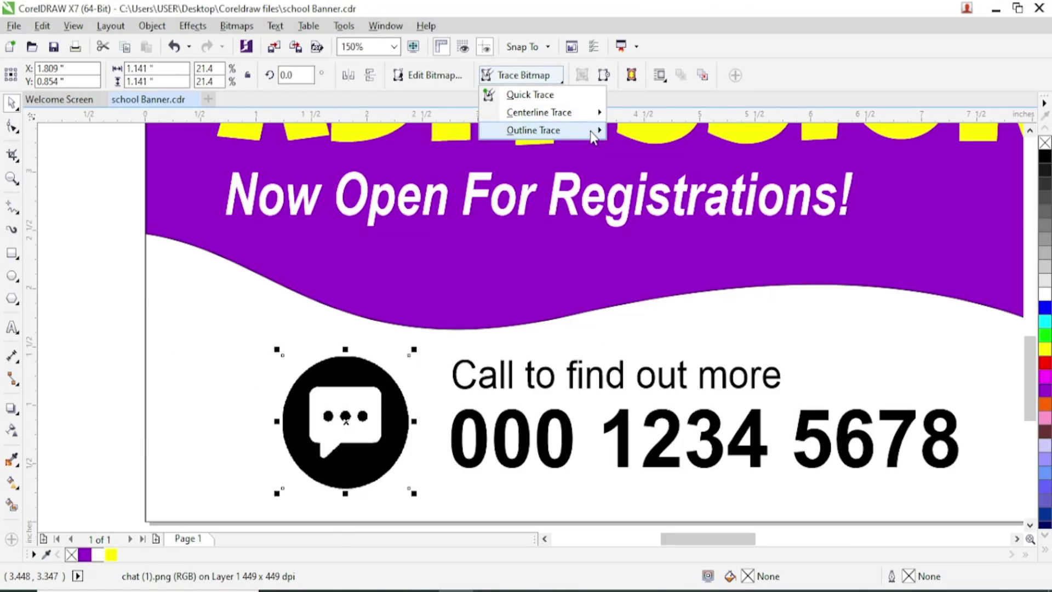
{"action": "mouse_move", "coordinate": [597, 137]}
{"action": "left_click", "coordinate": [648, 134]}
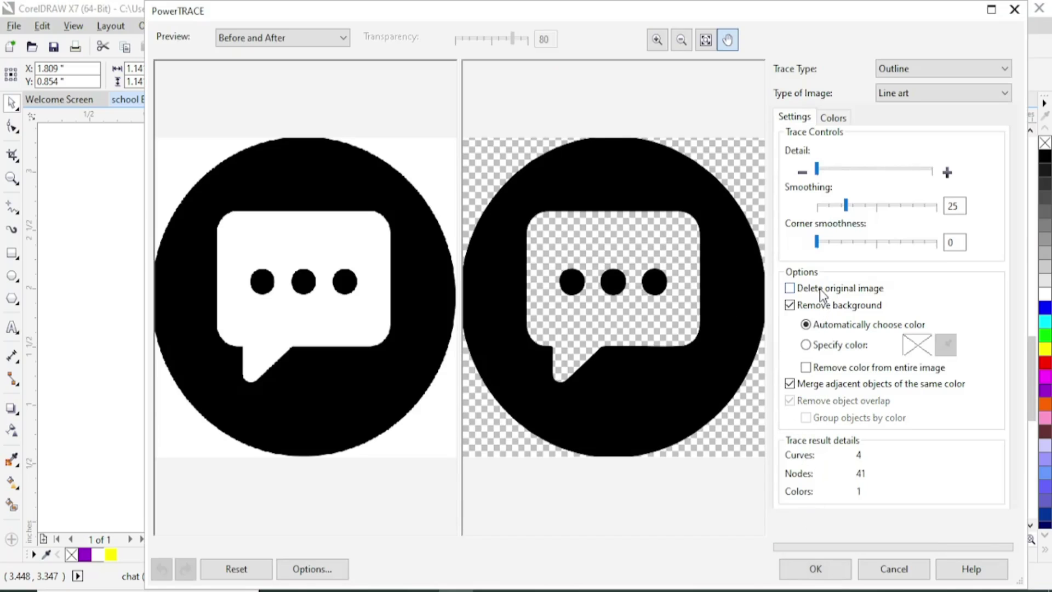
{"action": "left_click", "coordinate": [820, 288]}
{"action": "left_click", "coordinate": [829, 570]}
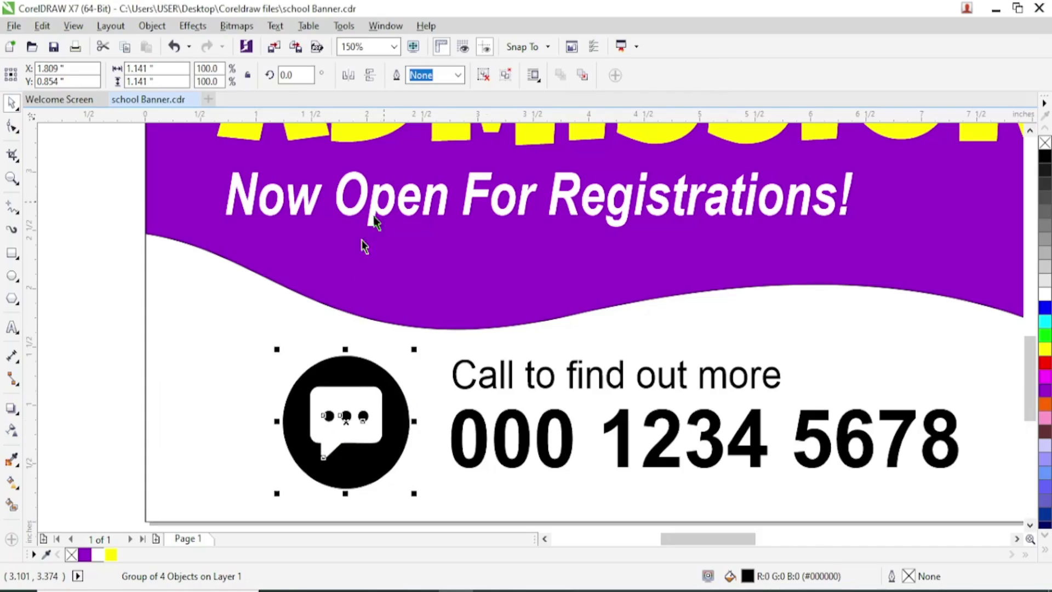
{"action": "left_click", "coordinate": [112, 555]}
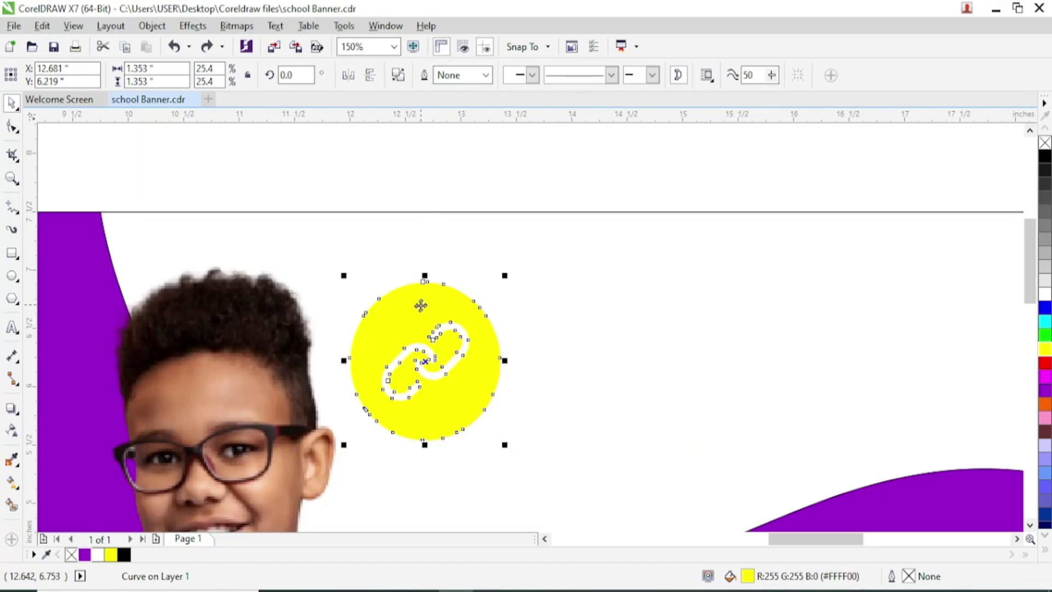
Move the yellow link icon about 1.24 inches away from the boy's head and break its curve apart.
{"action": "left_click_drag", "start_coordinate": [420, 305], "coordinate": [559, 307]}
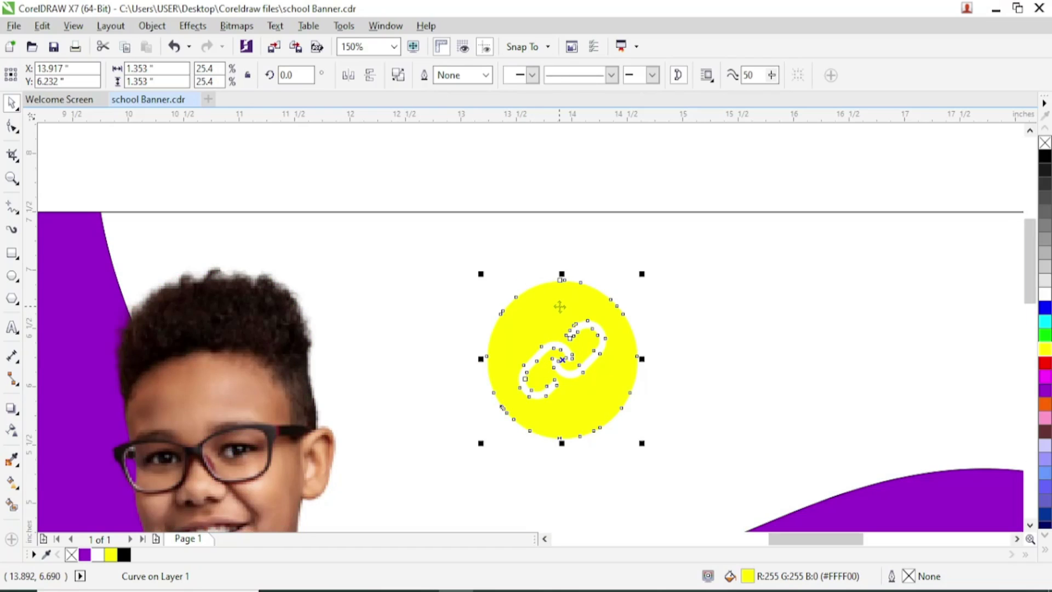
{"action": "right_click", "coordinate": [555, 310]}
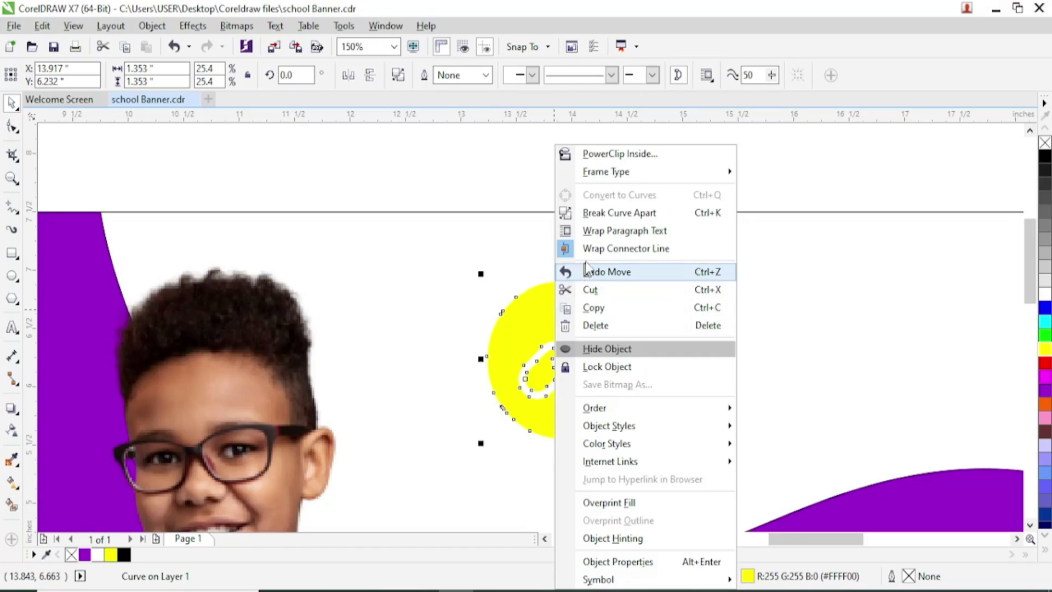
{"action": "left_click", "coordinate": [605, 214]}
Select the two chain pieces inside the yellow circle and fill them with the banner's purple.
{"action": "left_click", "coordinate": [551, 189]}
{"action": "left_click_drag", "start_coordinate": [483, 141], "coordinate": [589, 409]}
{"action": "left_click_drag", "start_coordinate": [609, 488], "coordinate": [619, 517]}
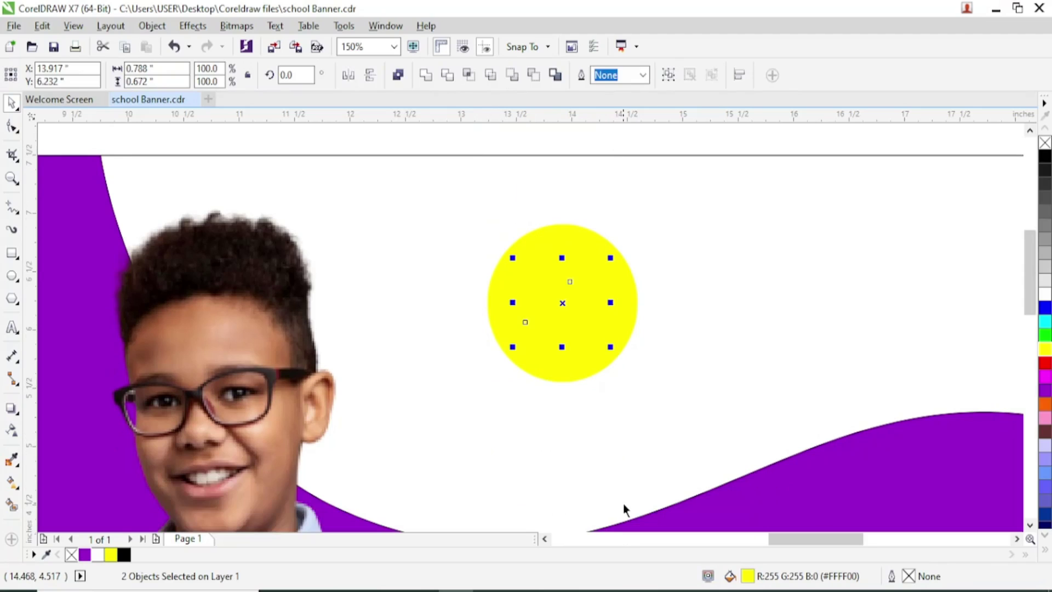
{"action": "left_click", "coordinate": [88, 555]}
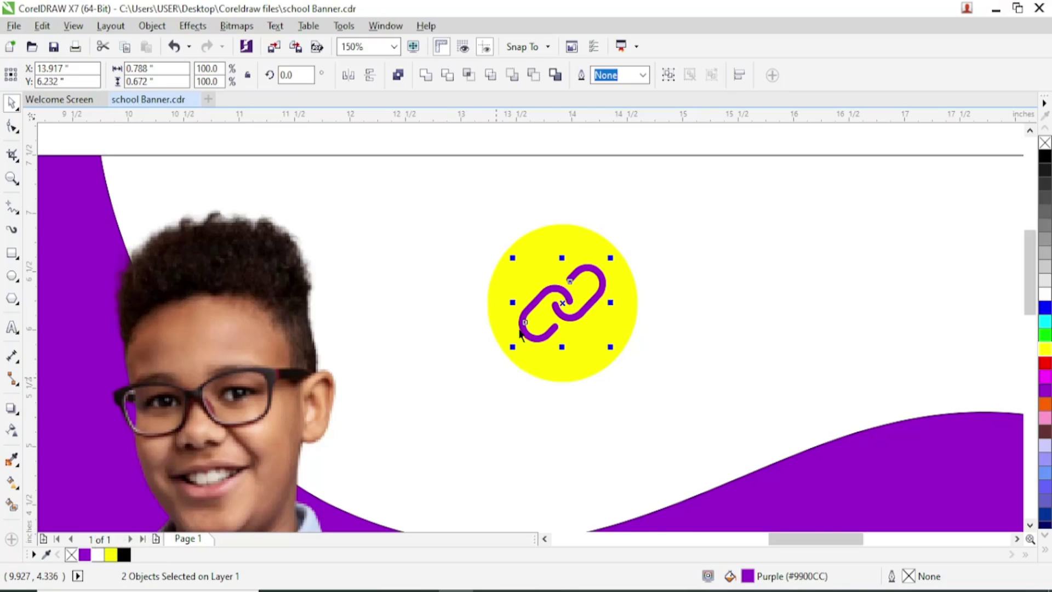
Group the yellow circle and its two purple chain pieces into one link icon.
{"action": "scroll", "coordinate": [520, 334], "scroll_direction": "down", "scroll_amount": 2}
{"action": "left_click_drag", "start_coordinate": [492, 246], "coordinate": [564, 357]}
{"action": "scroll", "coordinate": [520, 342], "scroll_direction": "up", "scroll_amount": 2}
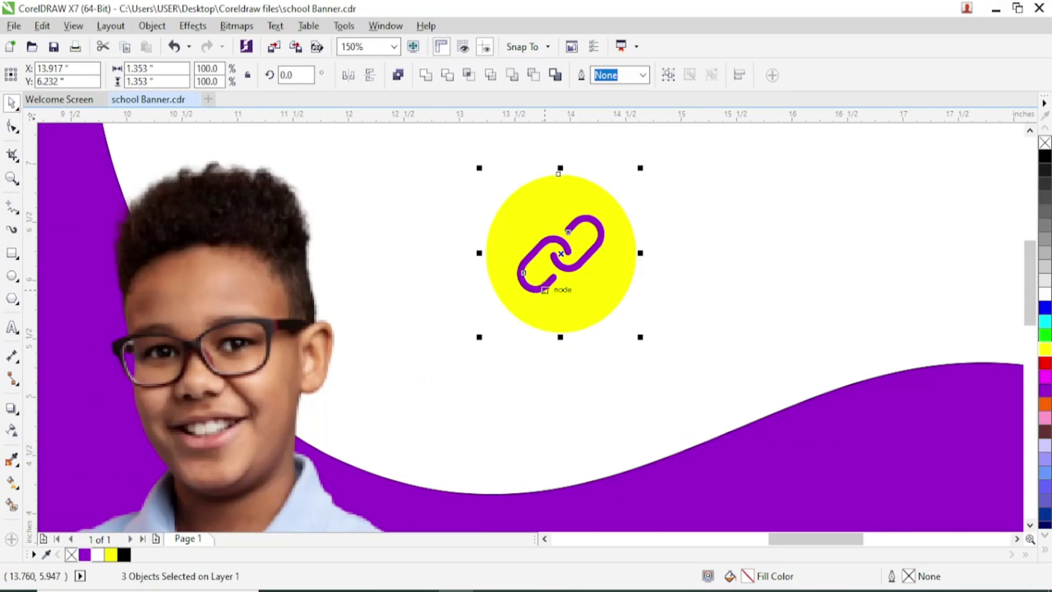
{"action": "key", "text": "ctrl+g"}
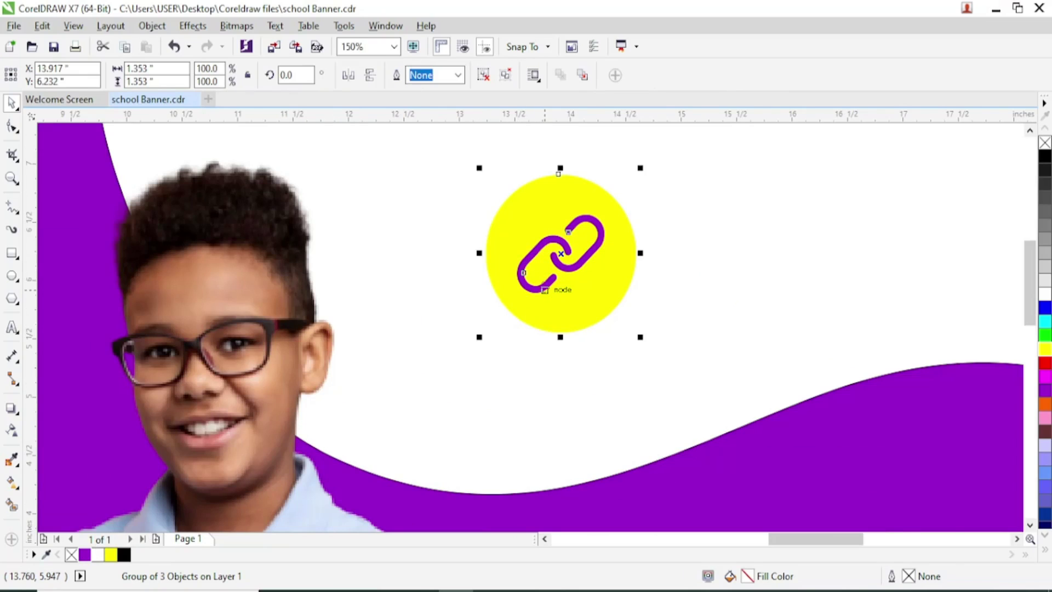
{"action": "scroll", "coordinate": [544, 288], "scroll_direction": "down", "scroll_amount": 1}
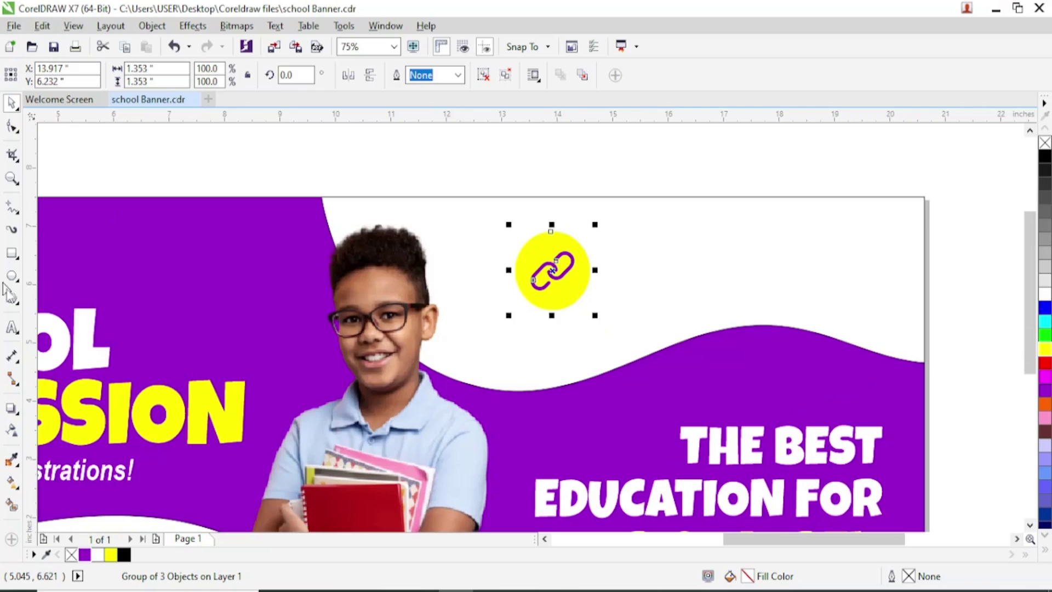
{"action": "left_click", "coordinate": [12, 327]}
{"action": "left_click", "coordinate": [600, 267]}
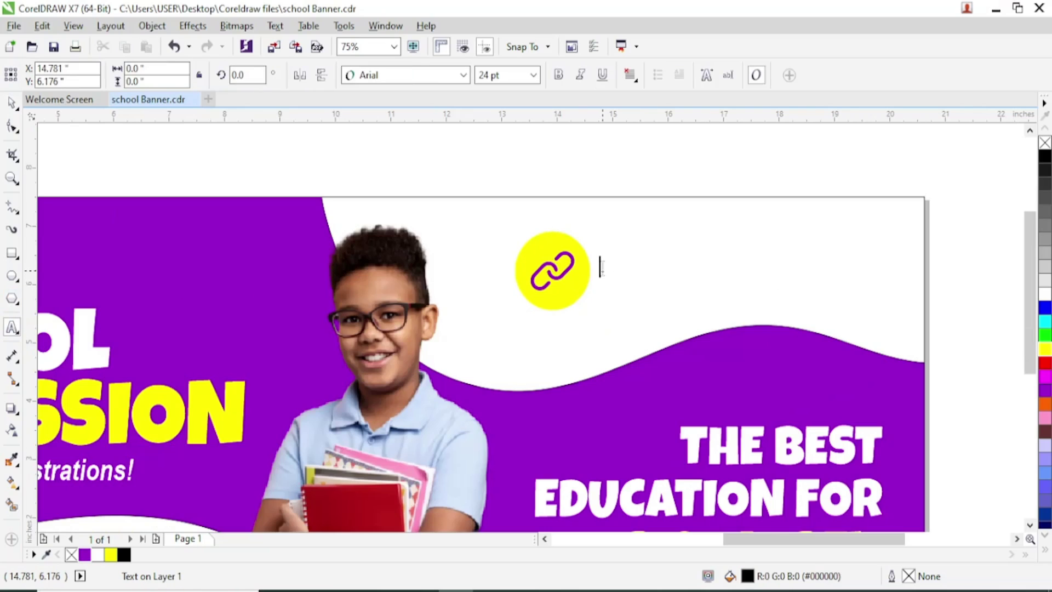
{"action": "type", "text": "www.websitename"}
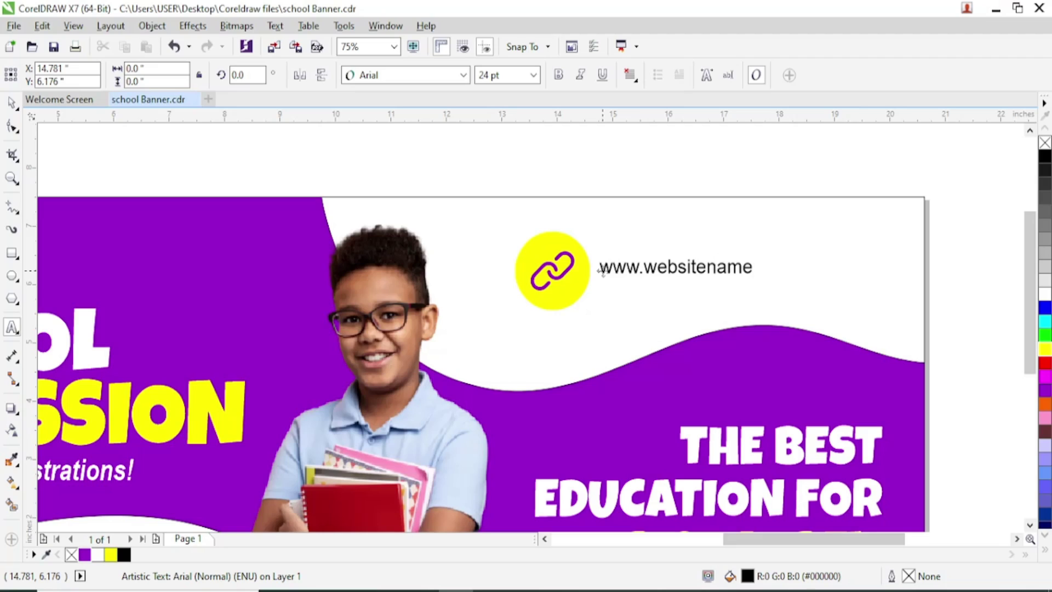
{"action": "type", "text": ".co"}
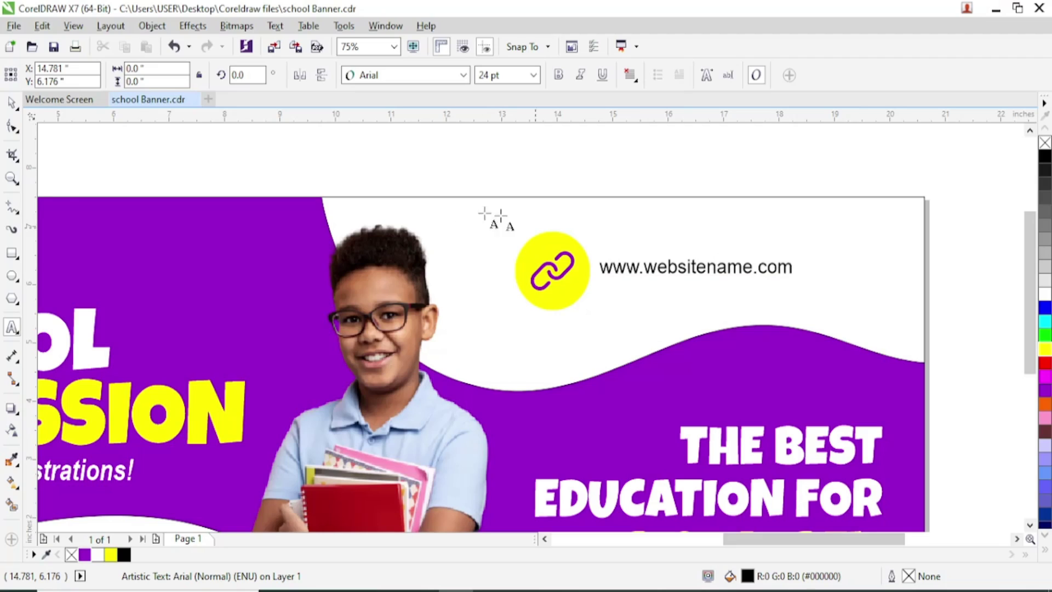
{"action": "type", "text": "m"}
{"action": "key", "text": "ctrl+space"}
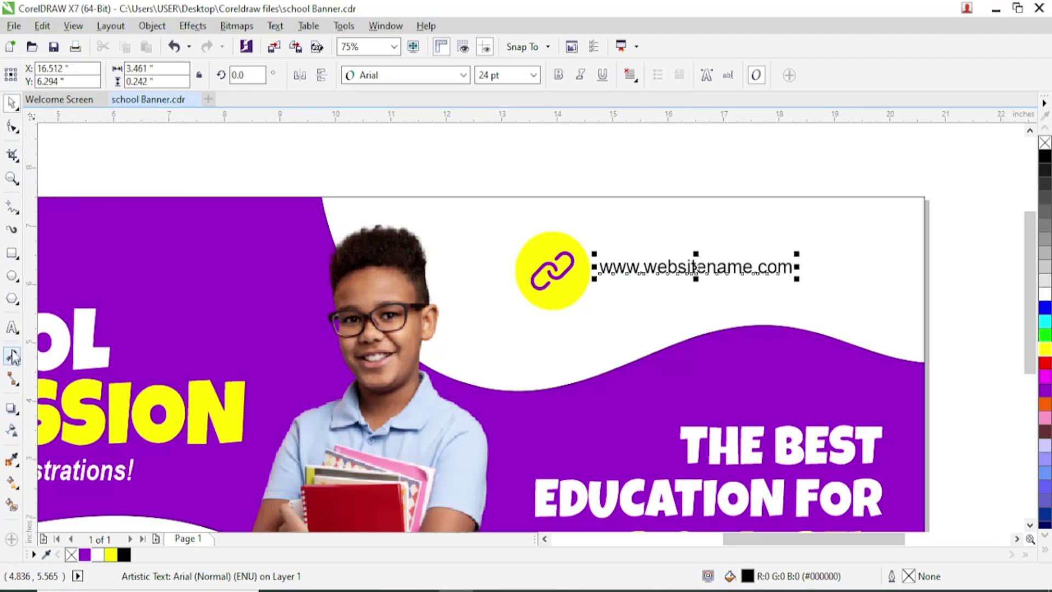
Set the website text's font size to 36 pt and select the link icon.
{"action": "left_click", "coordinate": [12, 327]}
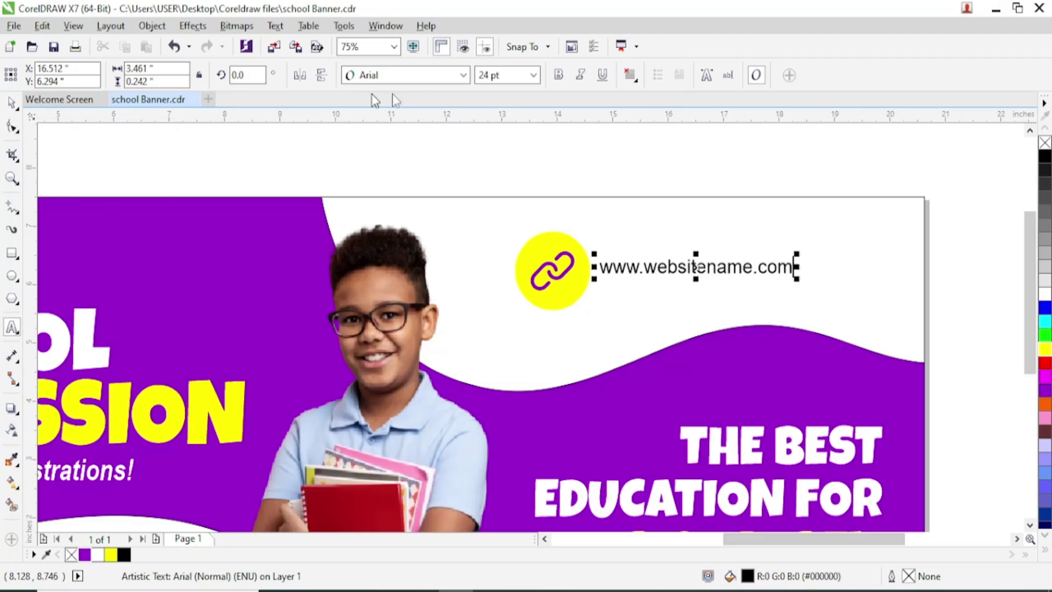
{"action": "left_click", "coordinate": [534, 75]}
{"action": "left_click", "coordinate": [495, 243]}
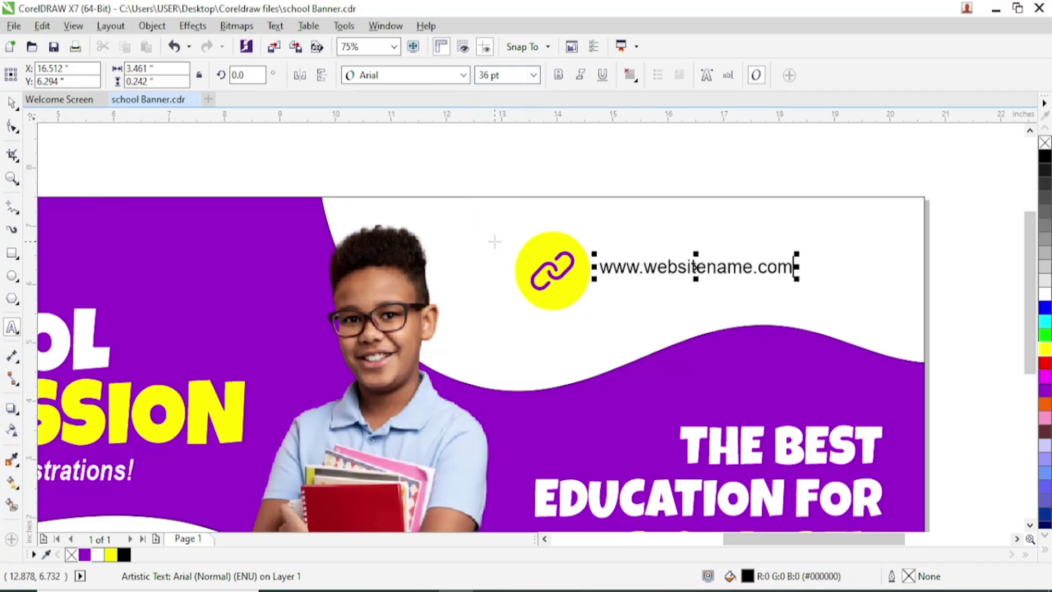
{"action": "left_click", "coordinate": [533, 75]}
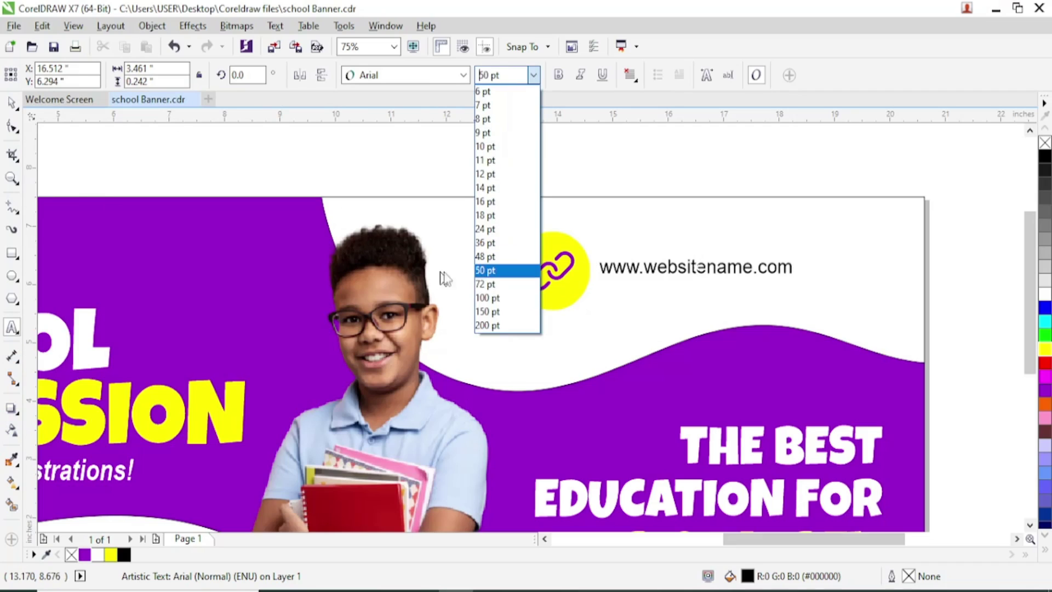
{"action": "left_click", "coordinate": [486, 285]}
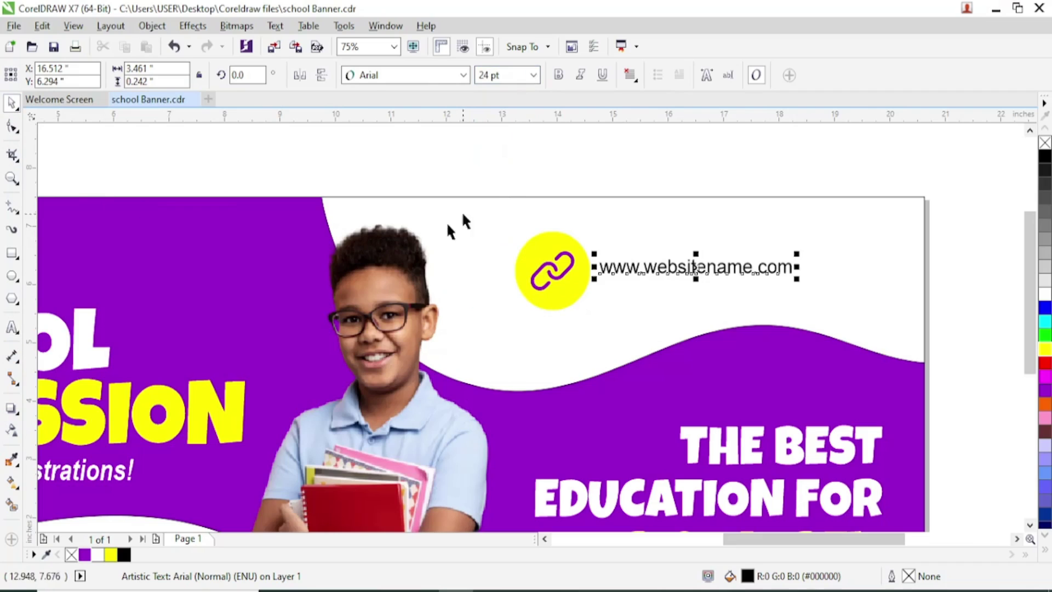
{"action": "left_click", "coordinate": [533, 75]}
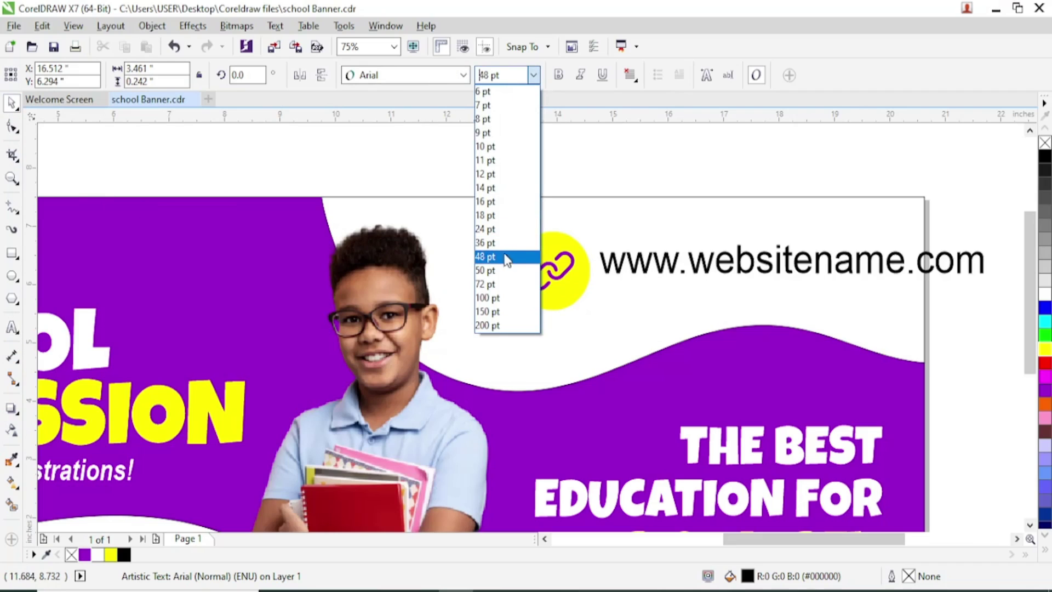
{"action": "left_click", "coordinate": [503, 243]}
{"action": "left_click", "coordinate": [550, 235]}
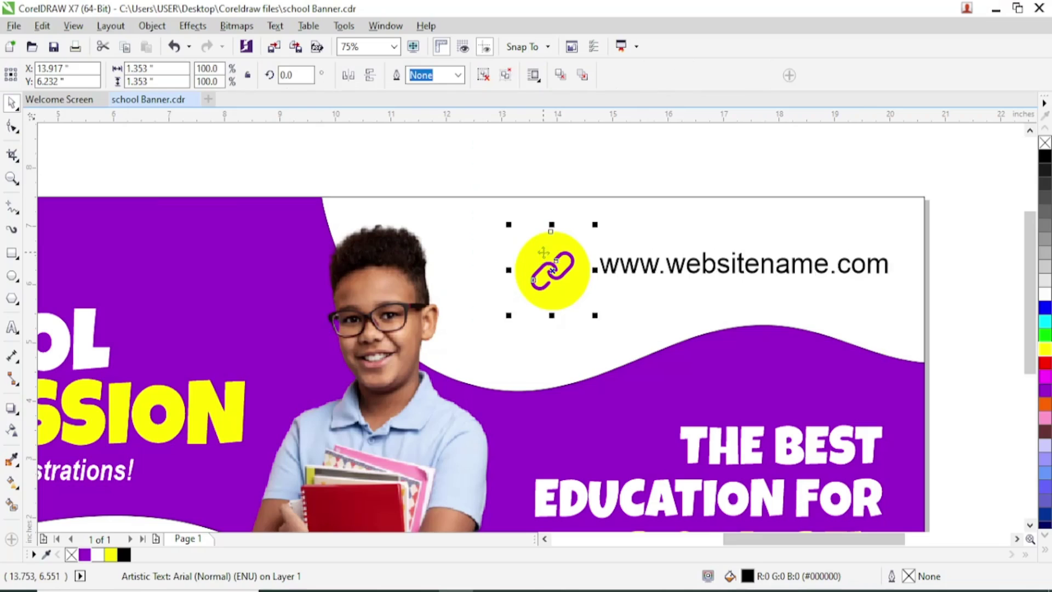
Shrink the link icon to about 0.765 inches and move the website text closer beside it.
{"action": "left_click_drag", "start_coordinate": [594, 226], "coordinate": [536, 254]}
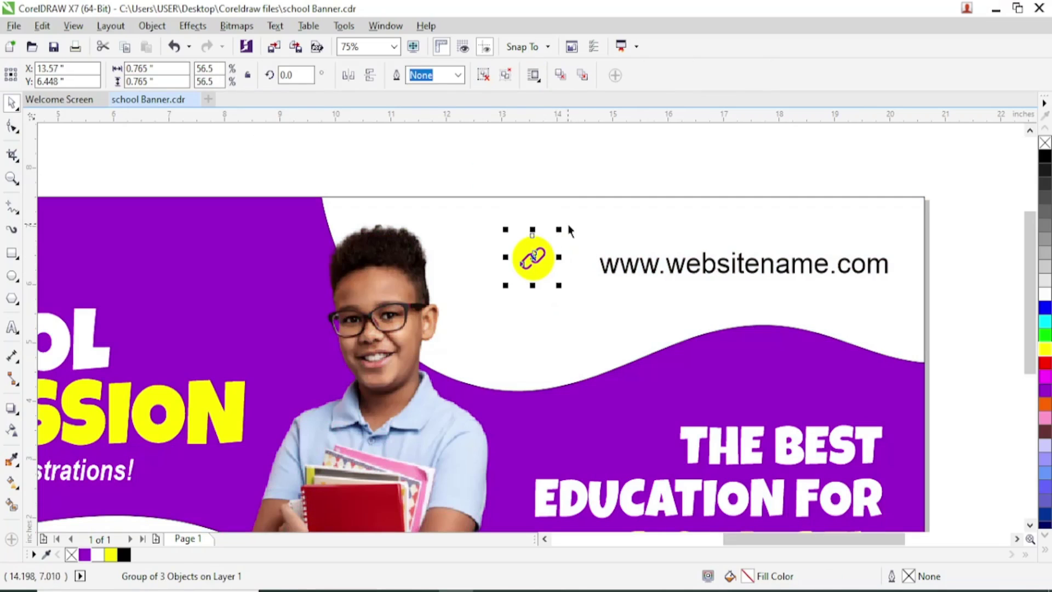
{"action": "left_click", "coordinate": [616, 266]}
{"action": "left_click_drag", "start_coordinate": [616, 265], "coordinate": [584, 255]}
Try the Questrian font on the website text and convert the text to lowercase.
{"action": "left_click", "coordinate": [408, 77]}
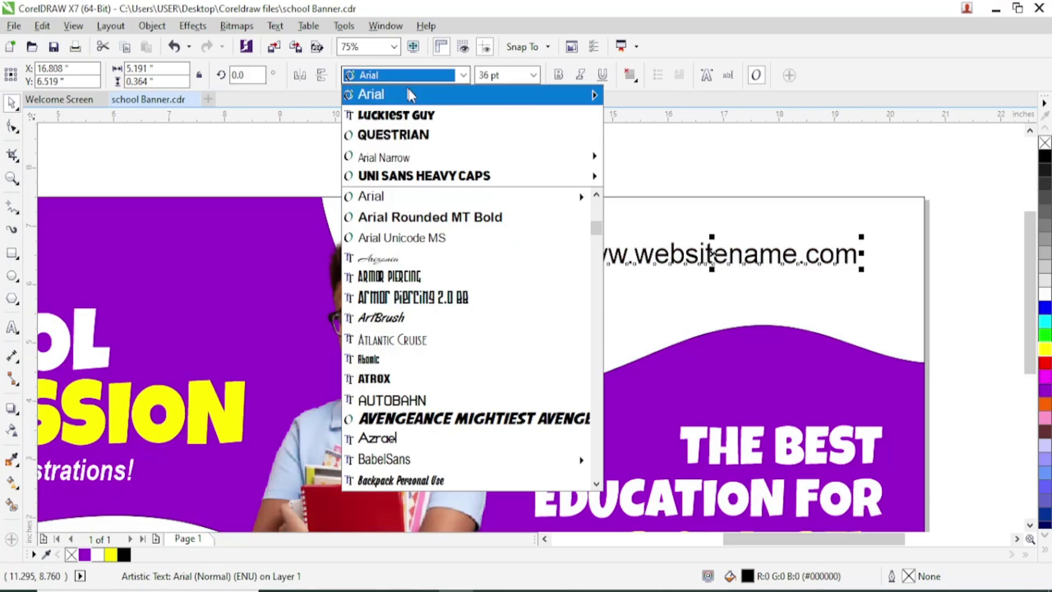
{"action": "left_click", "coordinate": [427, 137]}
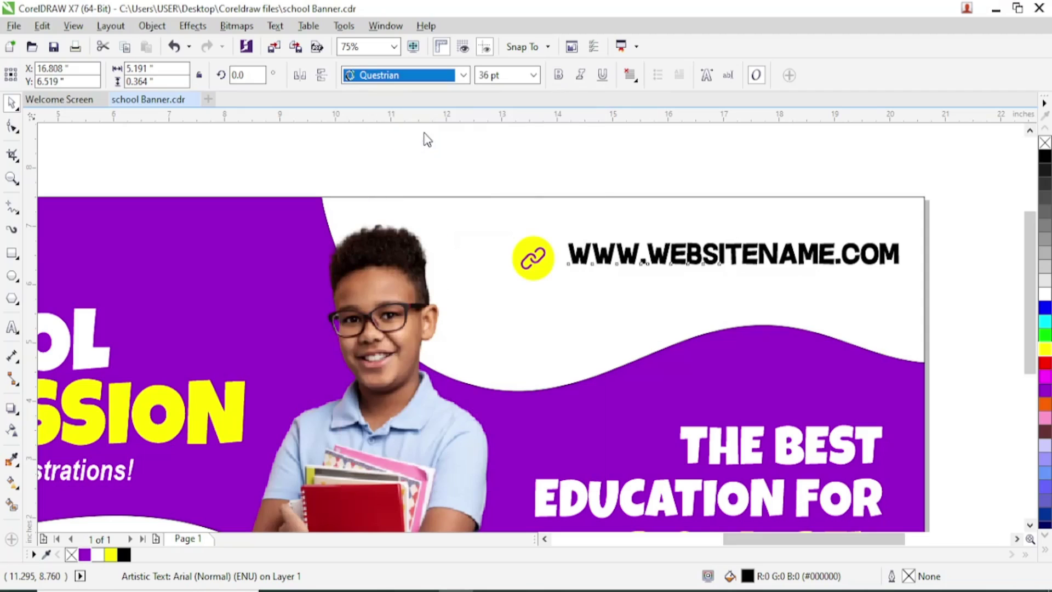
{"action": "left_click", "coordinate": [275, 26]}
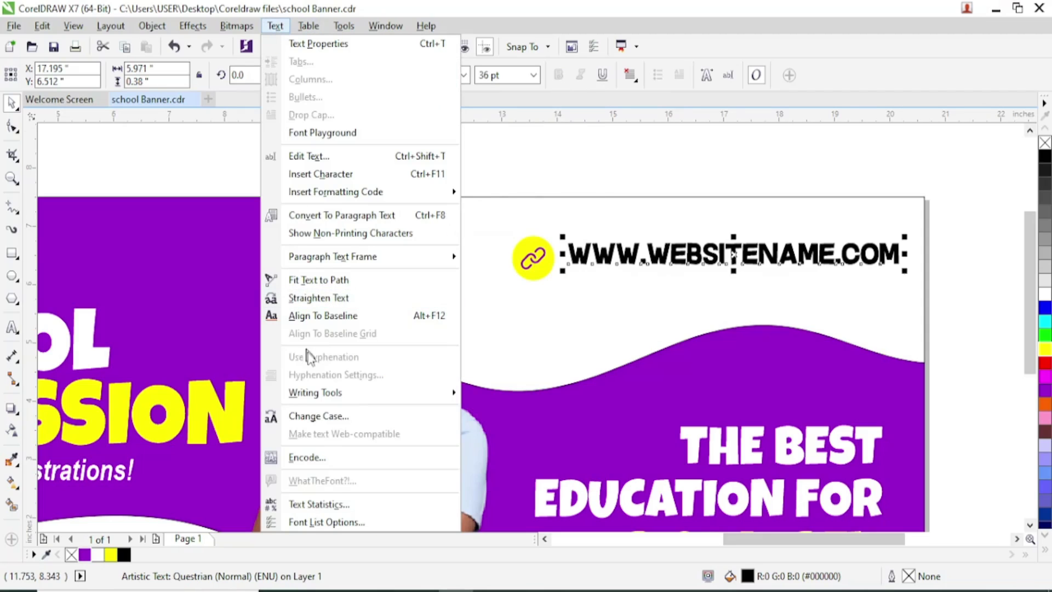
{"action": "left_click", "coordinate": [330, 409]}
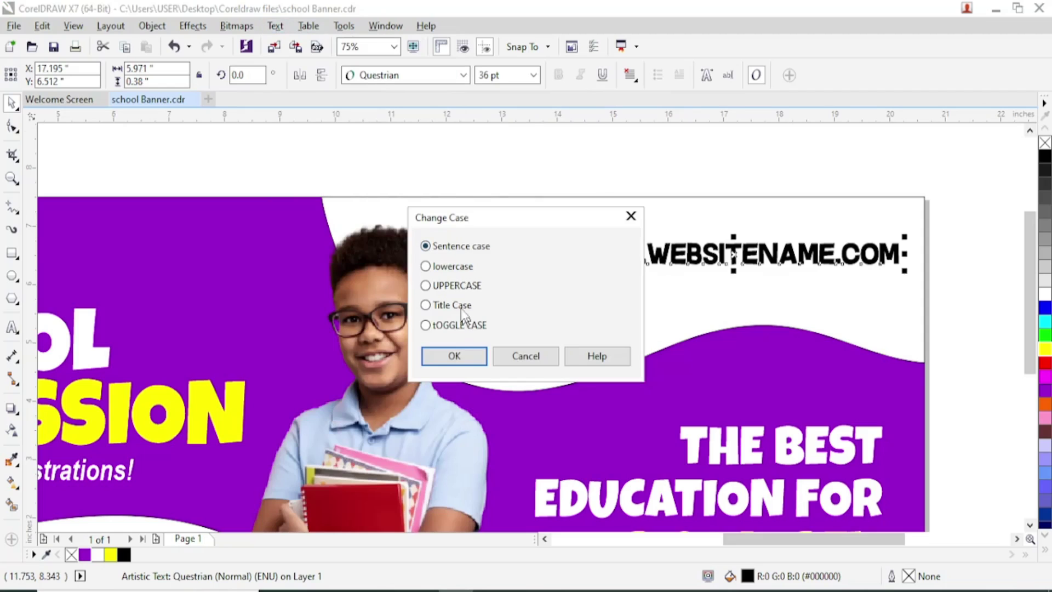
{"action": "left_click", "coordinate": [454, 268]}
{"action": "left_click", "coordinate": [454, 356]}
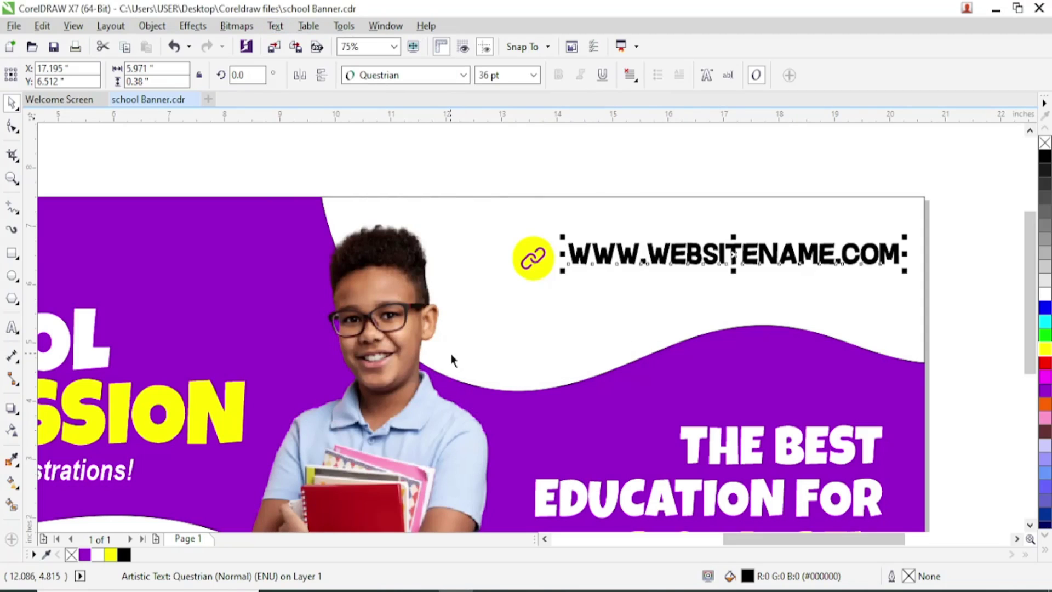
Set the website text's font to Montserrat Bold.
{"action": "scroll", "coordinate": [687, 256], "scroll_direction": "up", "scroll_amount": 2}
{"action": "scroll", "coordinate": [676, 257], "scroll_direction": "down", "scroll_amount": 2}
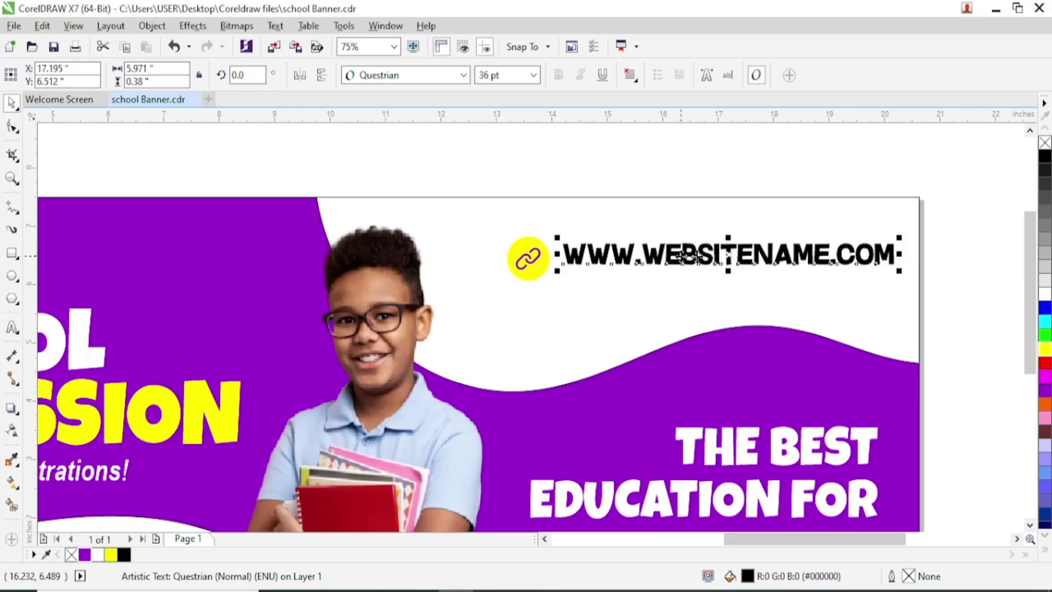
{"action": "scroll", "coordinate": [900, 254], "scroll_direction": "up", "scroll_amount": 3}
{"action": "scroll", "coordinate": [889, 243], "scroll_direction": "down", "scroll_amount": 1}
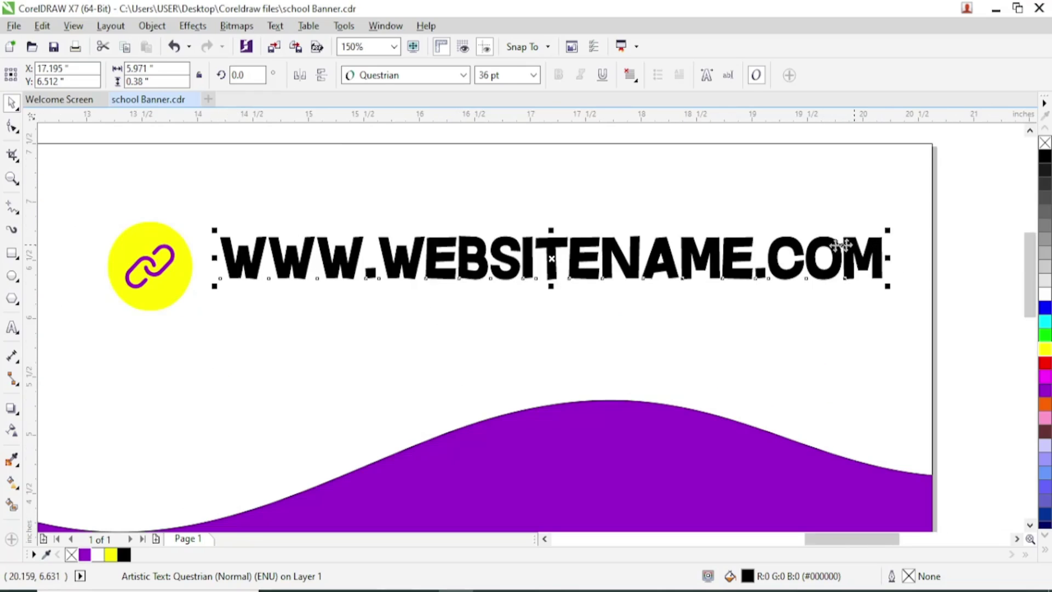
{"action": "left_click", "coordinate": [370, 78]}
{"action": "mouse_move", "coordinate": [383, 151]}
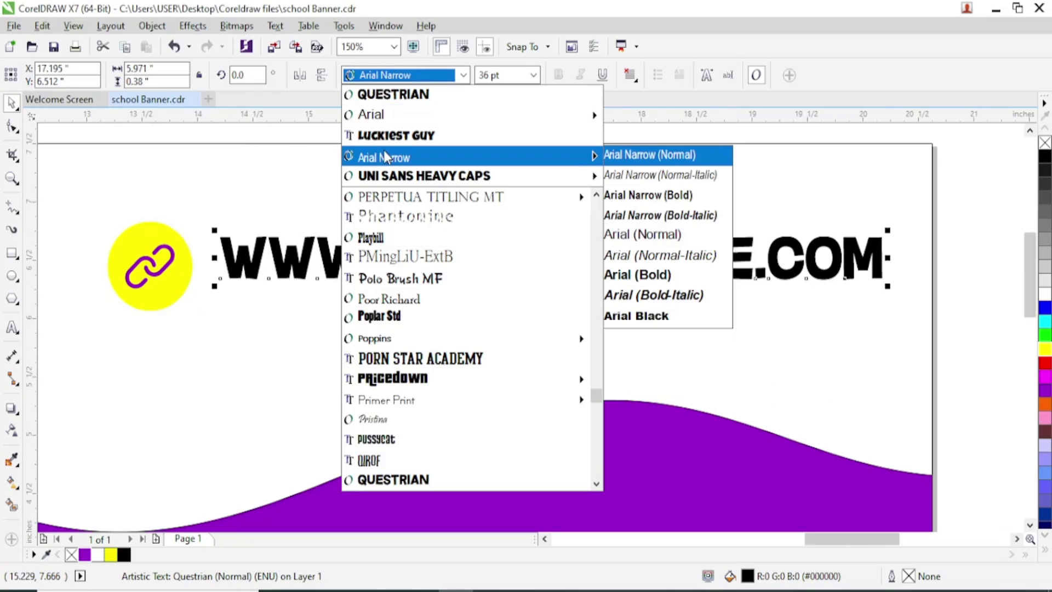
{"action": "scroll", "coordinate": [387, 197], "scroll_direction": "up", "scroll_amount": 5}
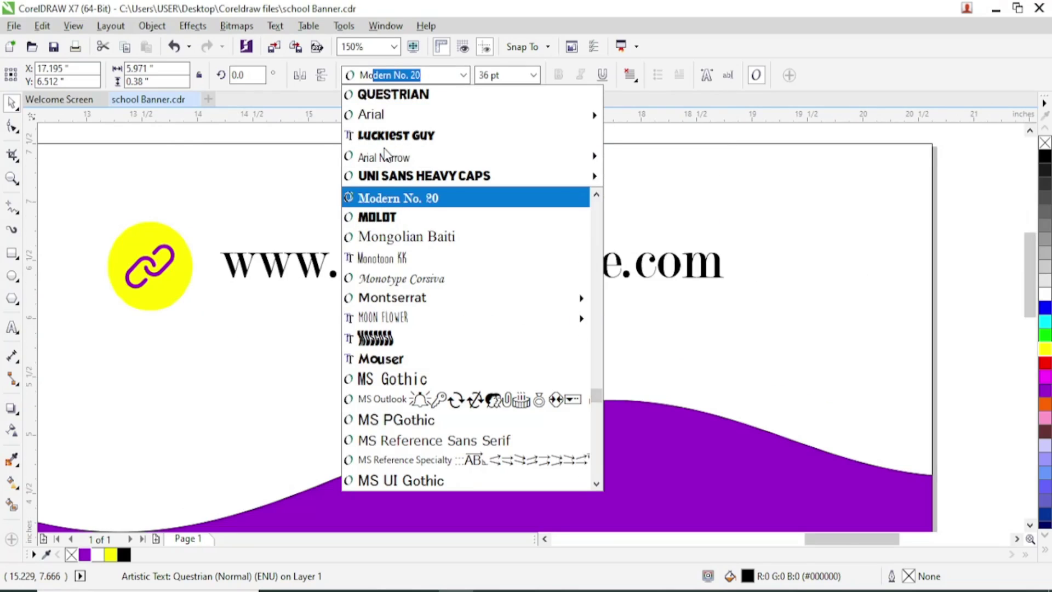
{"action": "mouse_move", "coordinate": [393, 310]}
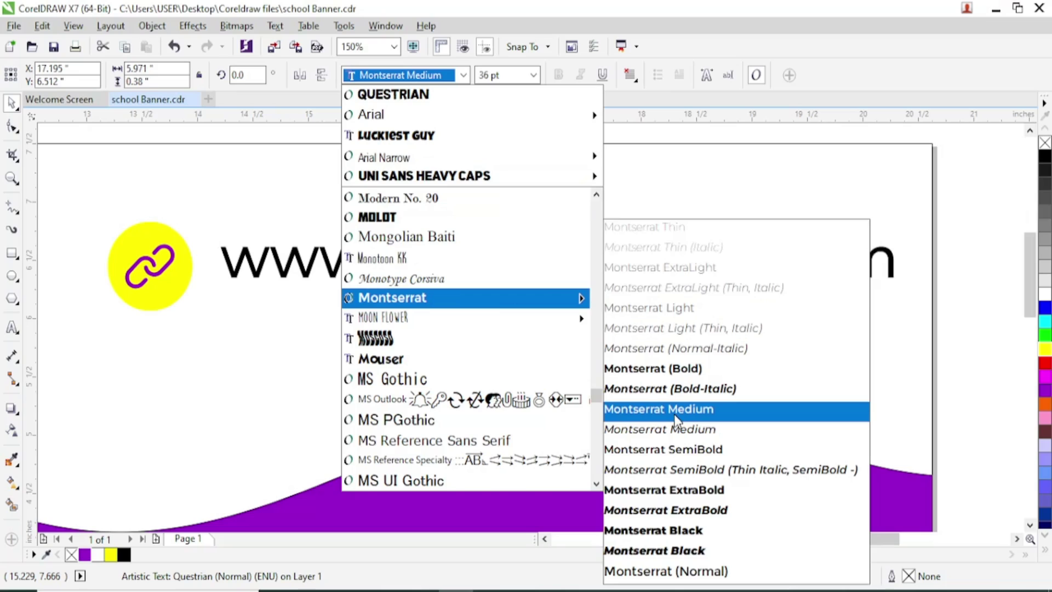
{"action": "left_click", "coordinate": [675, 416]}
{"action": "scroll", "coordinate": [539, 263], "scroll_direction": "down", "scroll_amount": 2}
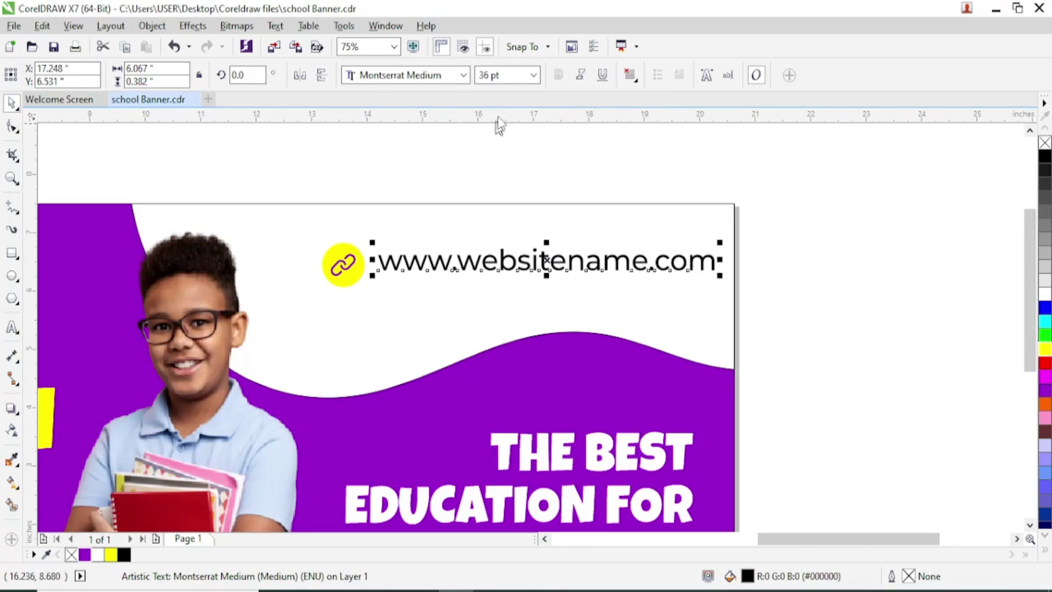
{"action": "left_click", "coordinate": [463, 75]}
{"action": "mouse_move", "coordinate": [584, 296]}
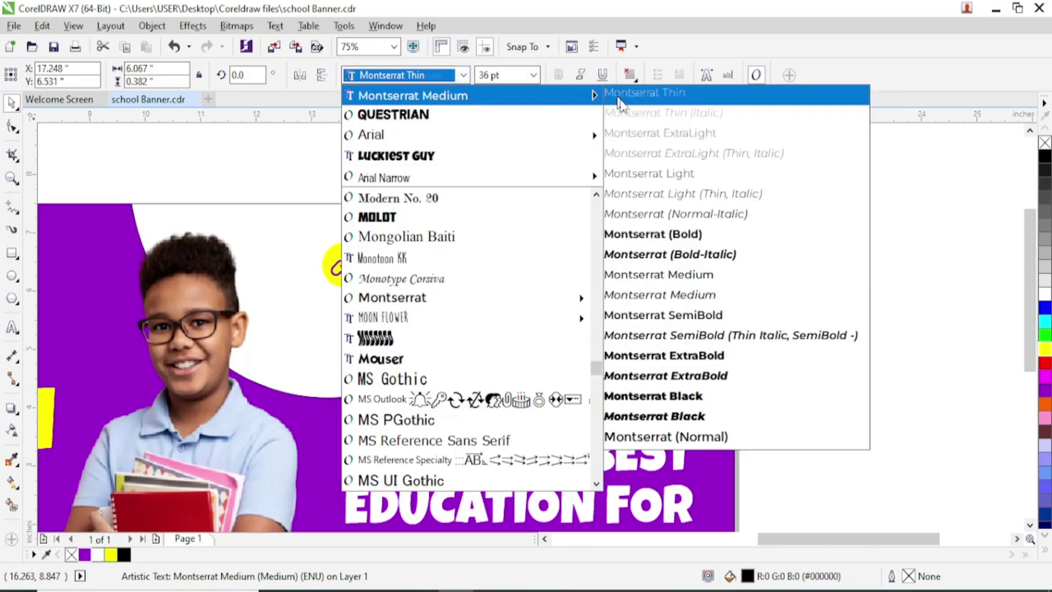
{"action": "left_click", "coordinate": [644, 214]}
Reposition the link icon closer to the boy at about 0.551 inches and bring the website text up beside it.
{"action": "left_click_drag", "start_coordinate": [343, 264], "coordinate": [290, 288]}
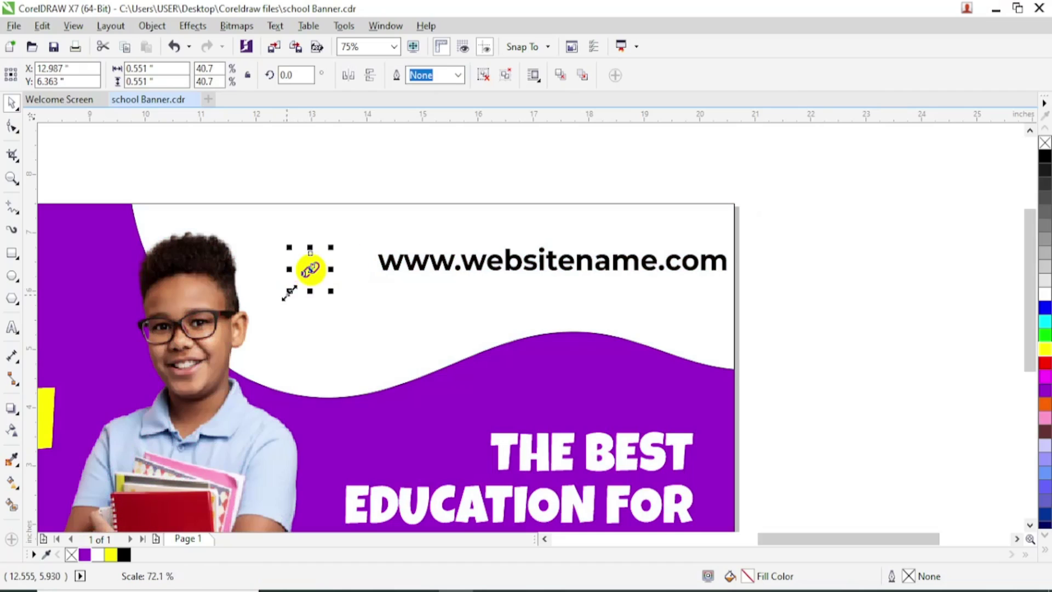
{"action": "left_click_drag", "start_coordinate": [416, 271], "coordinate": [352, 276]}
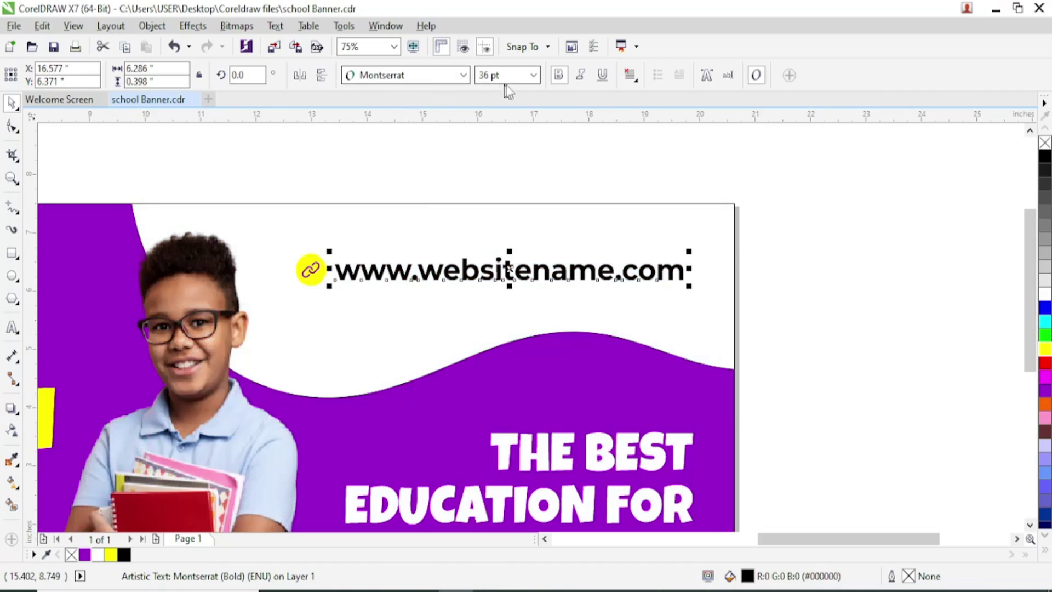
Set the website text's size to 30 pt and align it level with the link icon, leaving a small gap.
{"action": "left_click", "coordinate": [532, 77]}
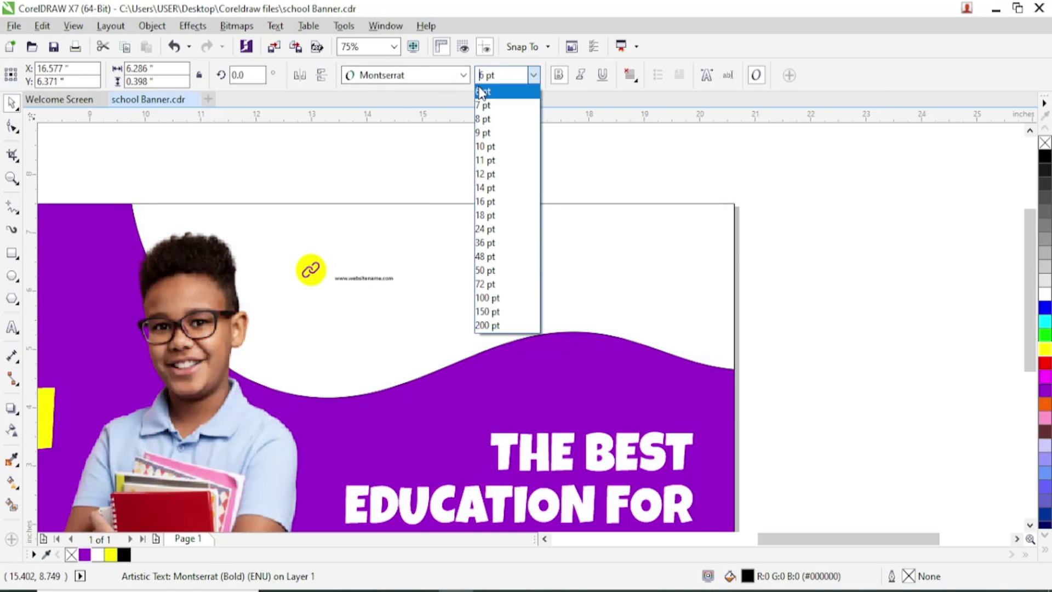
{"action": "key", "text": "Return"}
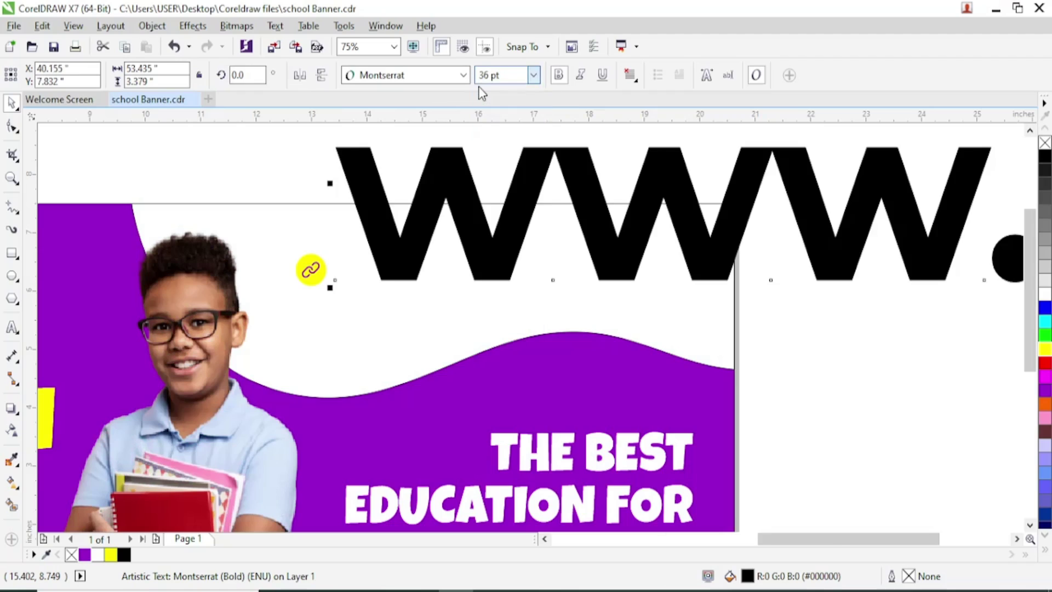
{"action": "type", "text": "30"}
{"action": "key", "text": "Return"}
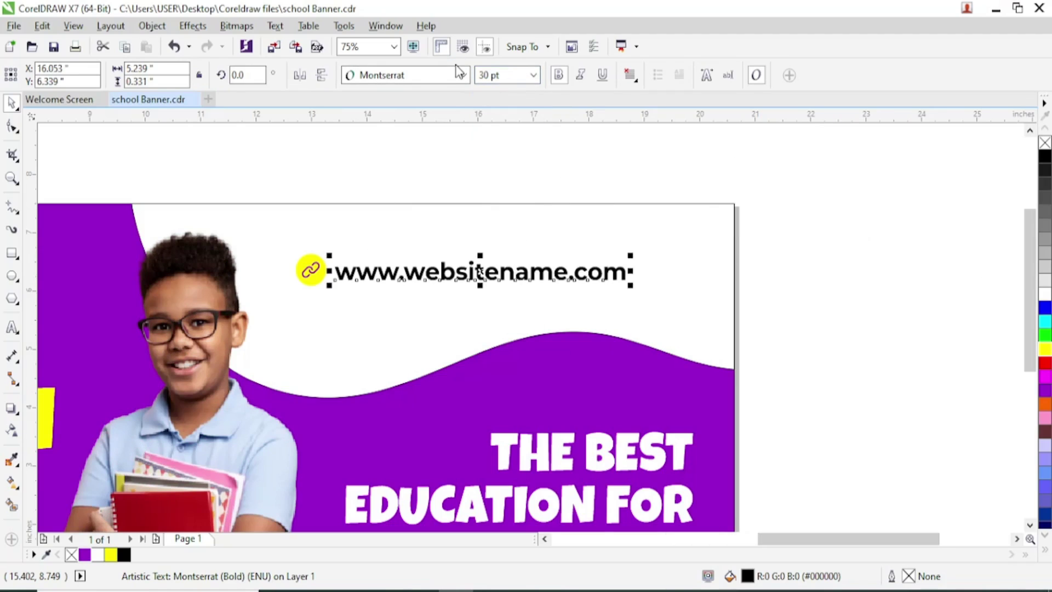
{"action": "left_click_drag", "start_coordinate": [537, 281], "coordinate": [548, 276]}
Enlarge the link icon to about 0.681 inches beside the website text.
{"action": "left_click", "coordinate": [311, 270]}
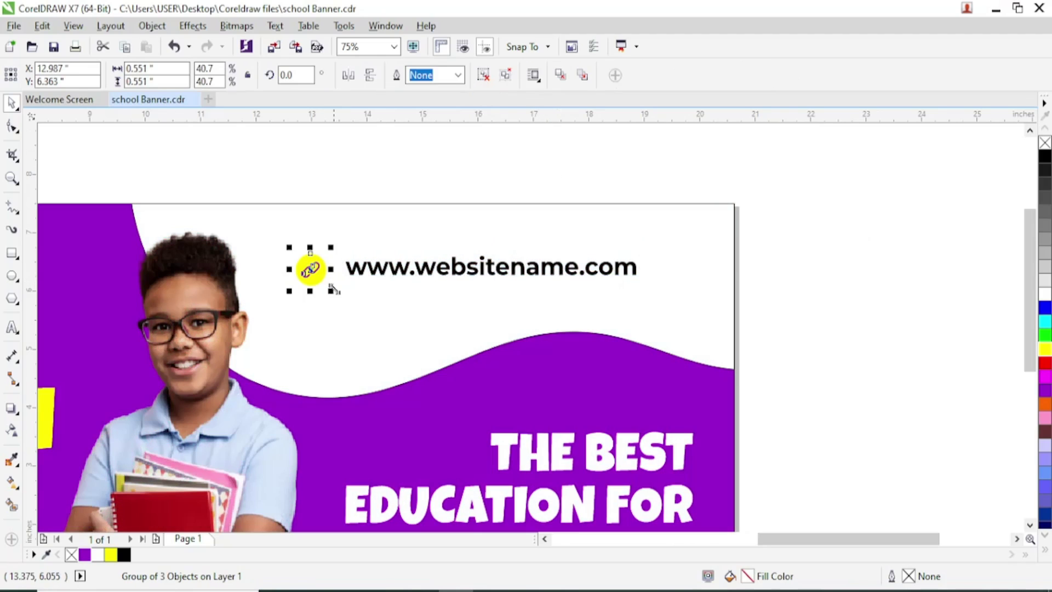
{"action": "left_click_drag", "start_coordinate": [332, 293], "coordinate": [332, 268]}
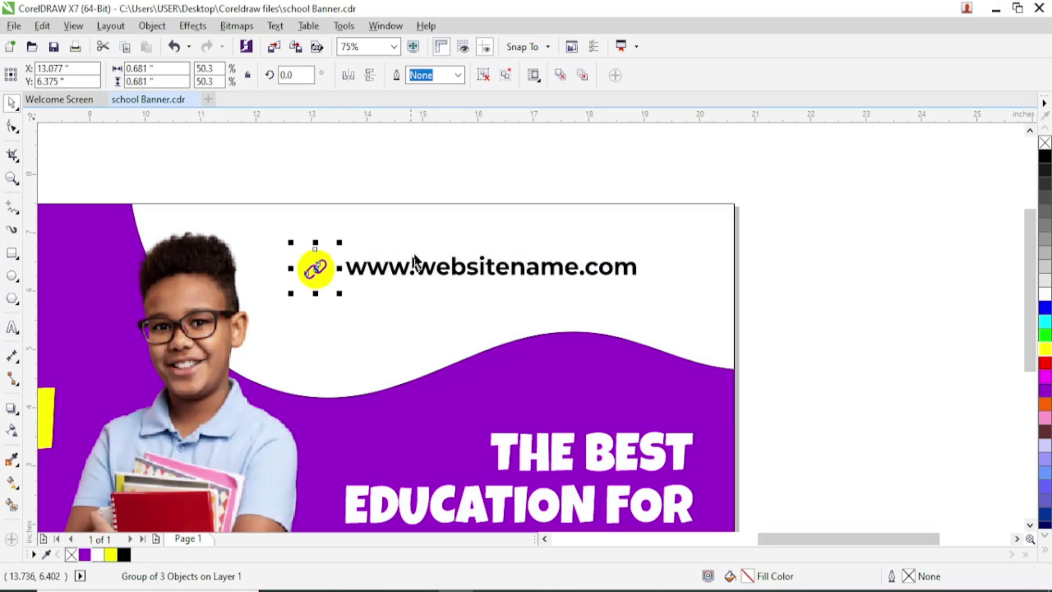
{"action": "left_click", "coordinate": [439, 229]}
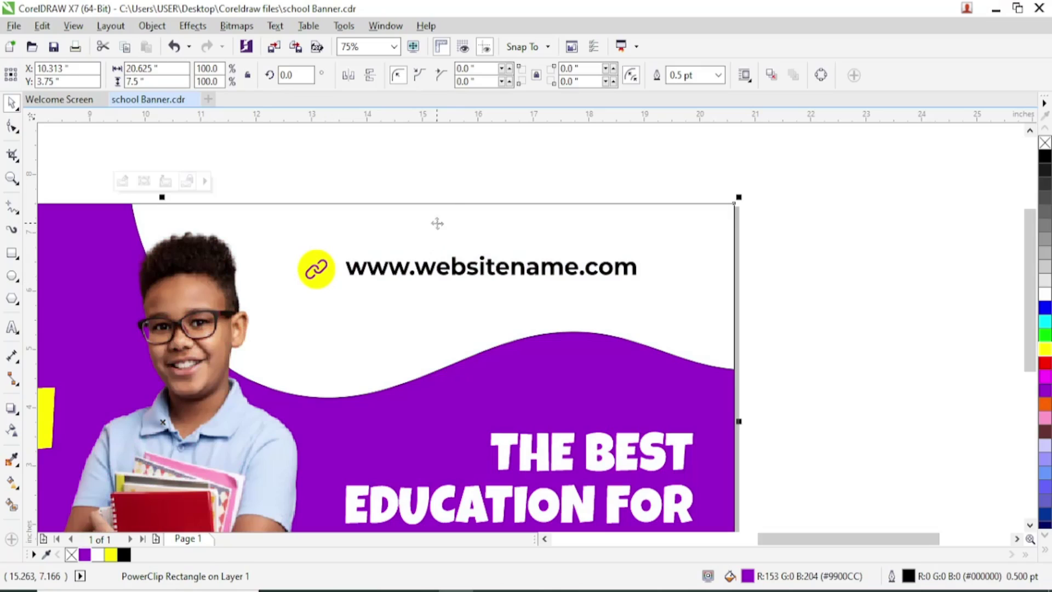
Open the banner's PowerClip contents for editing.
{"action": "left_click", "coordinate": [394, 47]}
{"action": "left_click", "coordinate": [368, 87]}
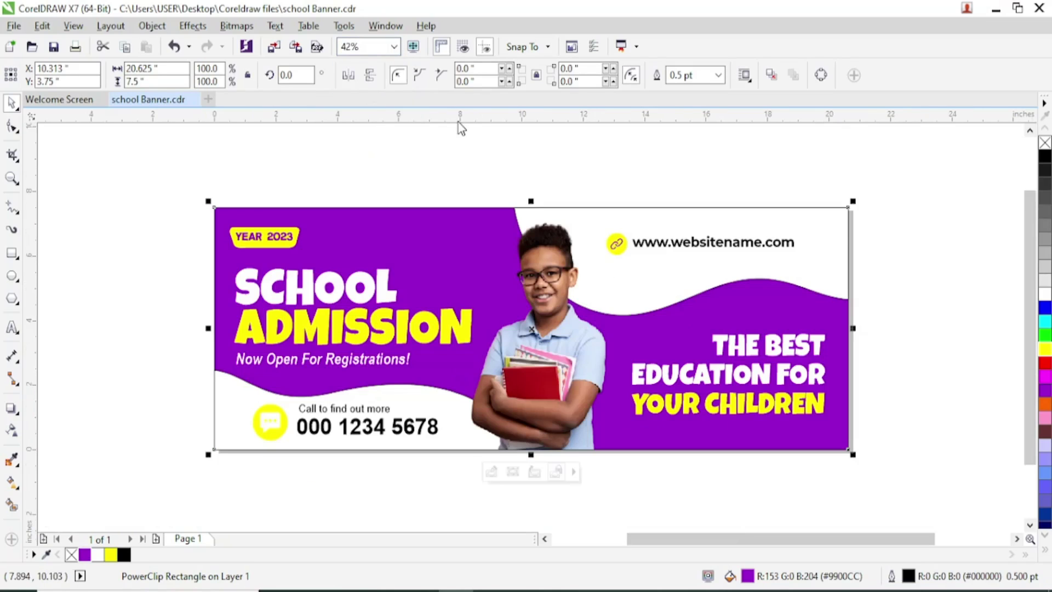
{"action": "left_click", "coordinate": [474, 164]}
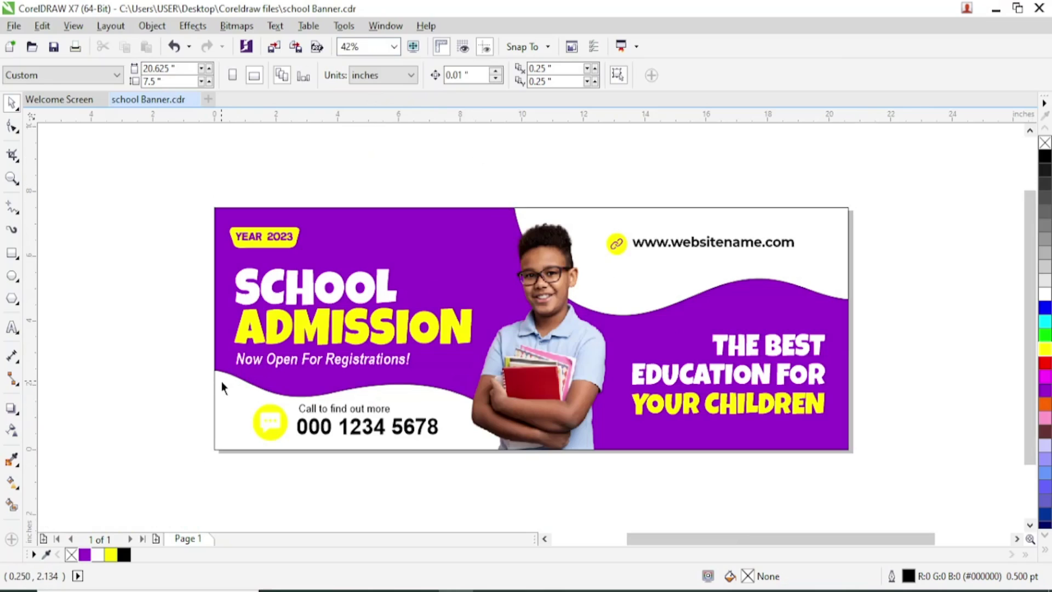
{"action": "scroll", "coordinate": [321, 378], "scroll_direction": "up", "scroll_amount": 4}
{"action": "left_click", "coordinate": [347, 348], "text": "ctrl"}
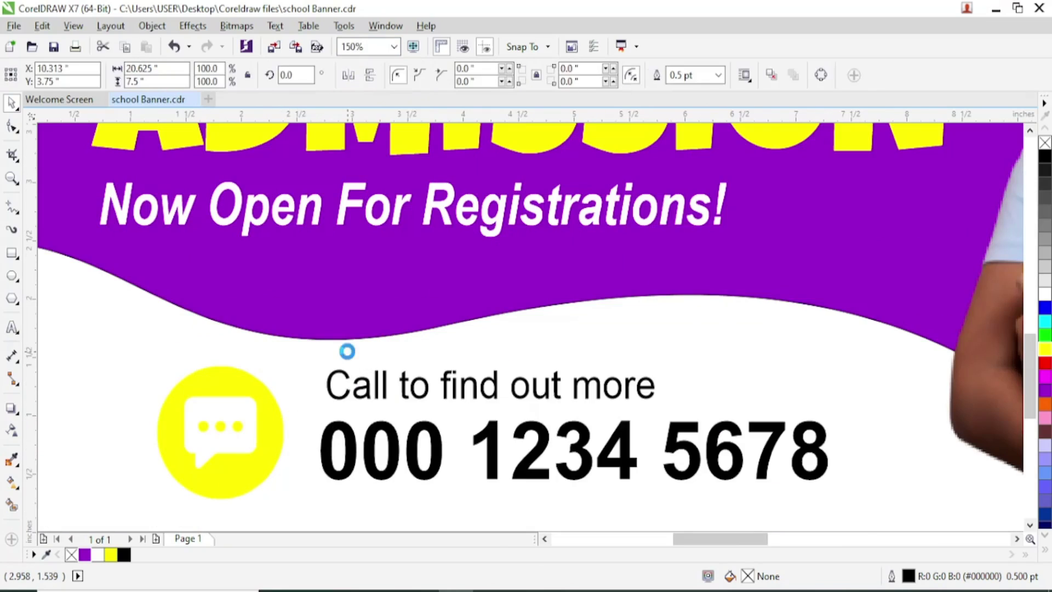
Reshape the white wave above the phone number by adjusting its curve nodes and handles.
{"action": "double_click", "coordinate": [395, 344]}
{"action": "scroll", "coordinate": [469, 336], "scroll_direction": "down", "scroll_amount": 2}
{"action": "left_click", "coordinate": [460, 335]}
{"action": "left_click_drag", "start_coordinate": [405, 350], "coordinate": [330, 357]}
{"action": "left_click_drag", "start_coordinate": [462, 335], "coordinate": [463, 327]}
{"action": "left_click_drag", "start_coordinate": [328, 355], "coordinate": [323, 363]}
{"action": "scroll", "coordinate": [464, 312], "scroll_direction": "up", "scroll_amount": 2}
{"action": "left_click_drag", "start_coordinate": [625, 308], "coordinate": [629, 304]}
{"action": "scroll", "coordinate": [263, 285], "scroll_direction": "down", "scroll_amount": 2}
{"action": "left_click", "coordinate": [429, 241], "text": "ctrl"}
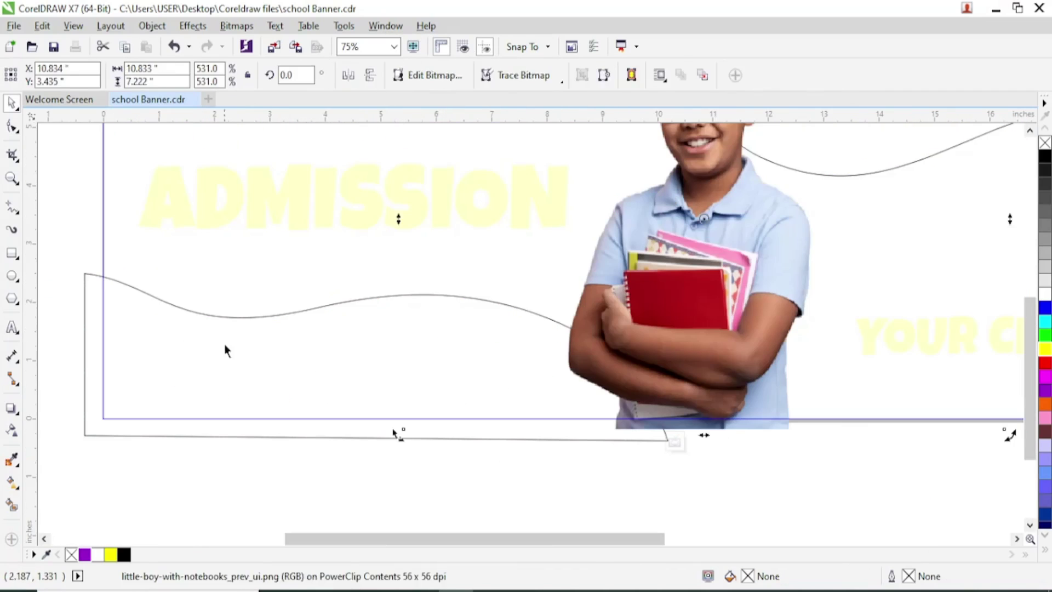
Smooth the white lower wave's crest near the boy's arm with its nodes and finish editing the PowerClip.
{"action": "double_click", "coordinate": [493, 291]}
{"action": "left_click", "coordinate": [314, 306]}
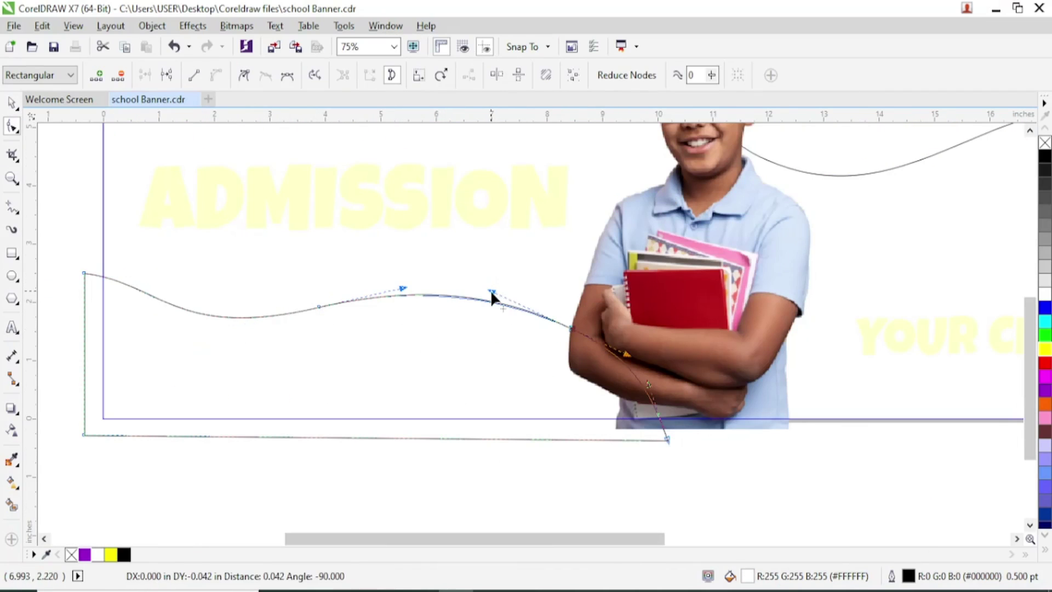
{"action": "left_click", "coordinate": [572, 330]}
{"action": "left_click_drag", "start_coordinate": [505, 308], "coordinate": [522, 304]}
{"action": "left_click", "coordinate": [312, 309]}
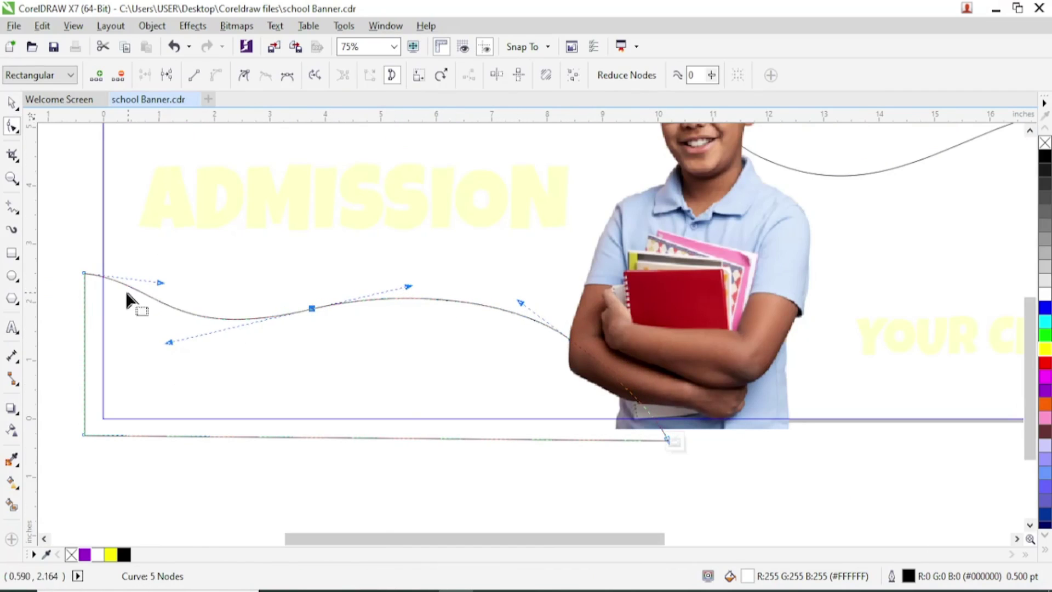
{"action": "left_click", "coordinate": [636, 441]}
{"action": "left_click", "coordinate": [75, 341]}
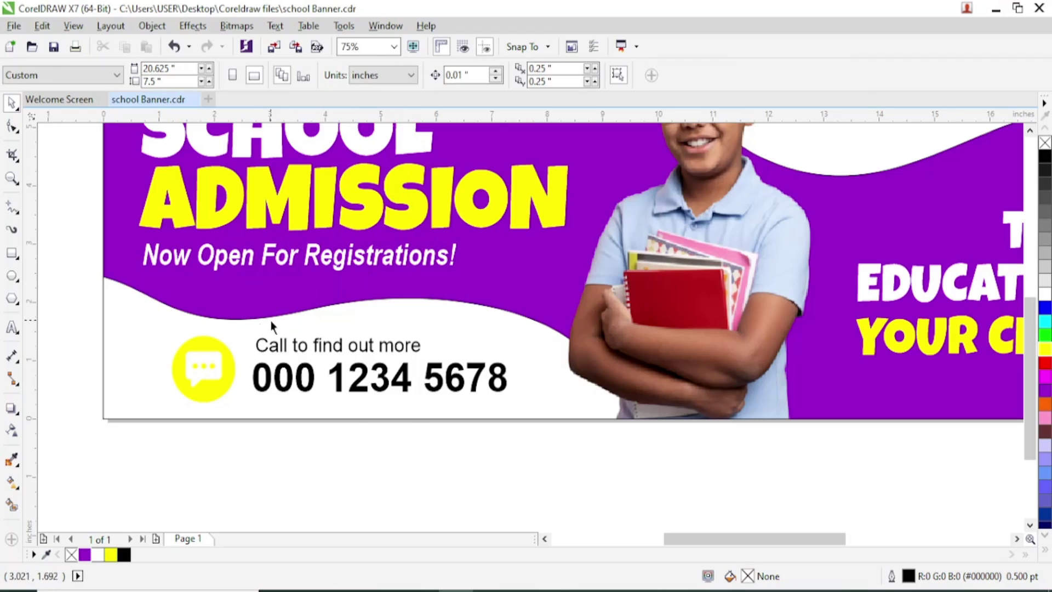
Import the lightbulb image from the banner folder and place it about 2.6 inches wide above the boy's head.
{"action": "left_click", "coordinate": [394, 47]}
{"action": "left_click", "coordinate": [356, 75]}
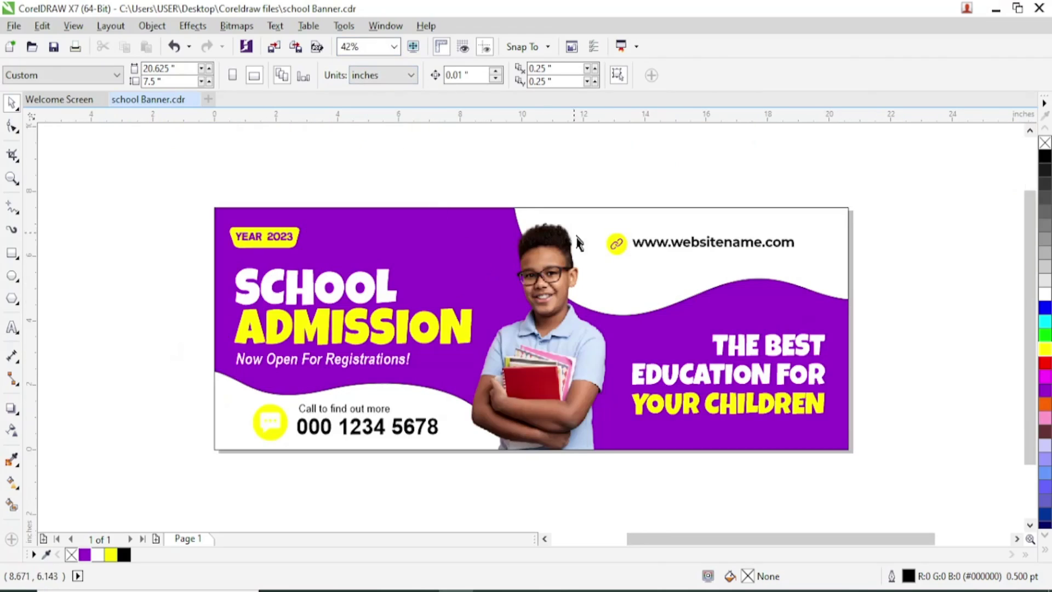
{"action": "right_click", "coordinate": [417, 171]}
{"action": "left_click", "coordinate": [423, 233]}
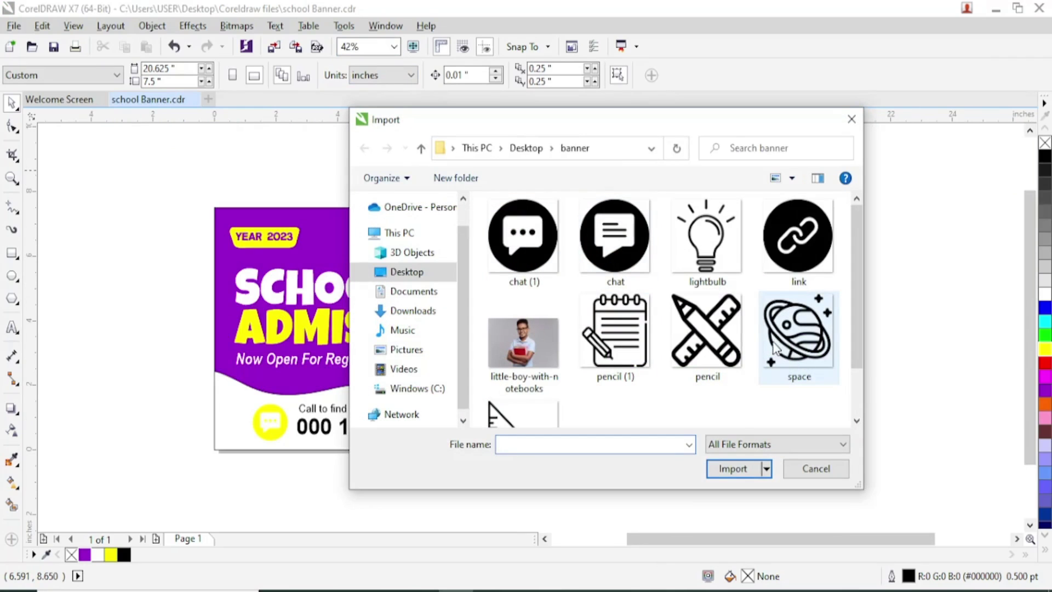
{"action": "left_click", "coordinate": [713, 263]}
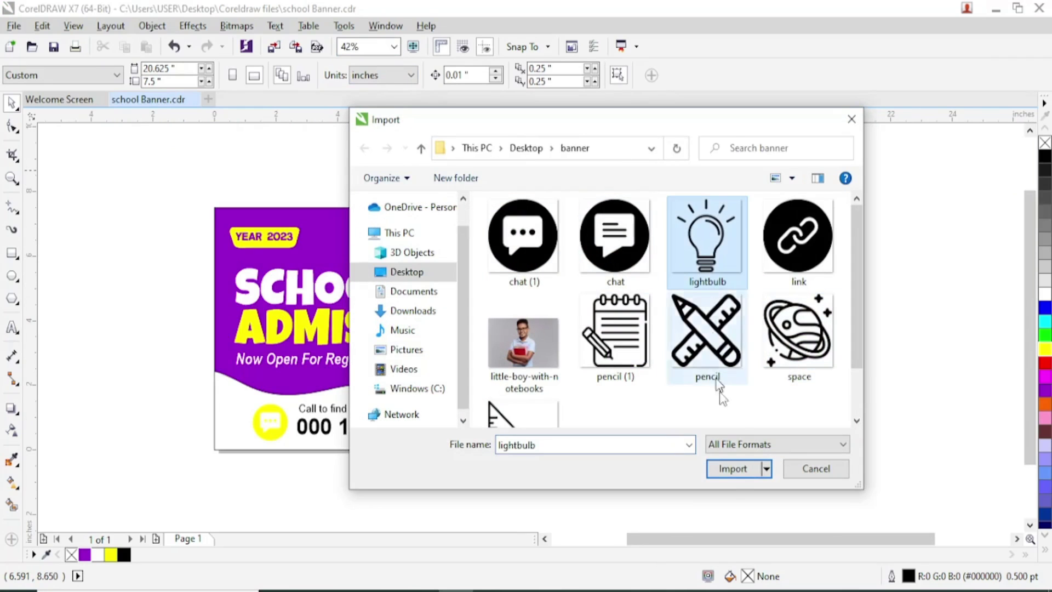
{"action": "left_click", "coordinate": [727, 469]}
{"action": "left_click_drag", "start_coordinate": [469, 147], "coordinate": [558, 240]}
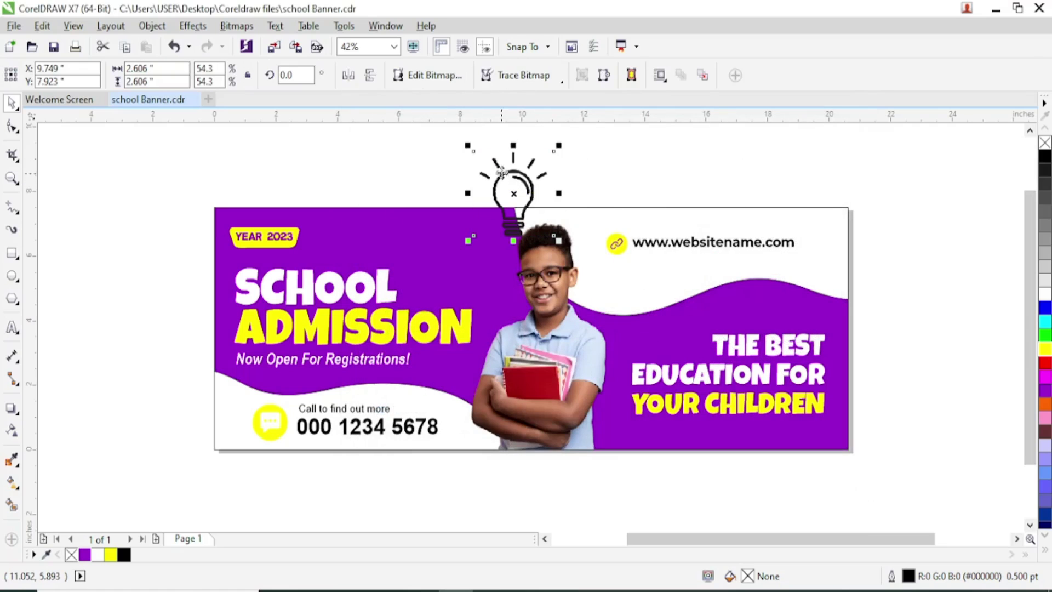
Move the lightbulb image beside the boy's shoulder, outline-trace it as Line Art and fill the traced icon yellow.
{"action": "left_click_drag", "start_coordinate": [500, 170], "coordinate": [588, 294]}
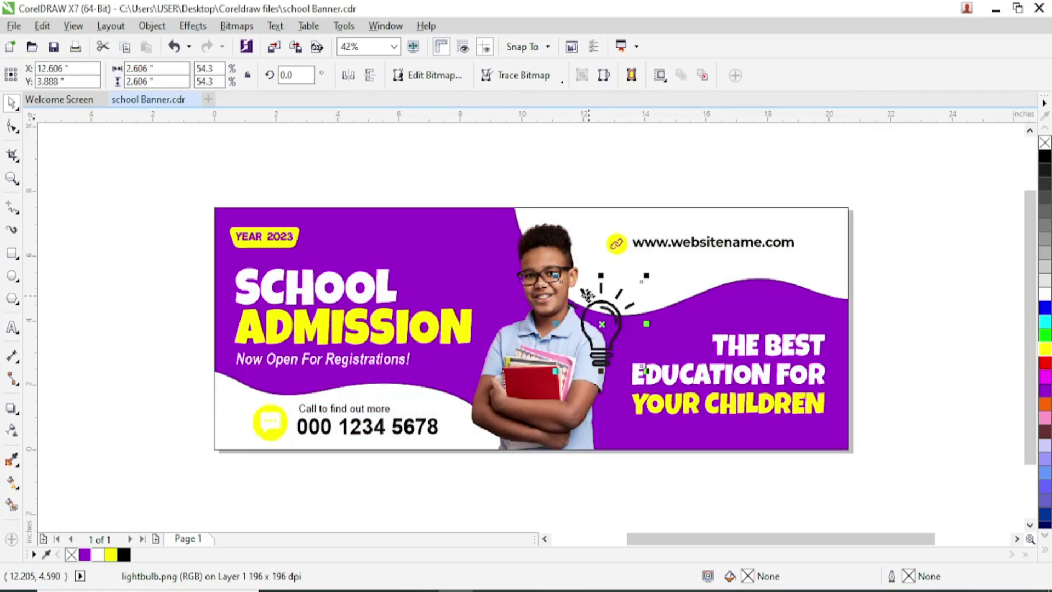
{"action": "left_click", "coordinate": [537, 75]}
{"action": "mouse_move", "coordinate": [536, 129]}
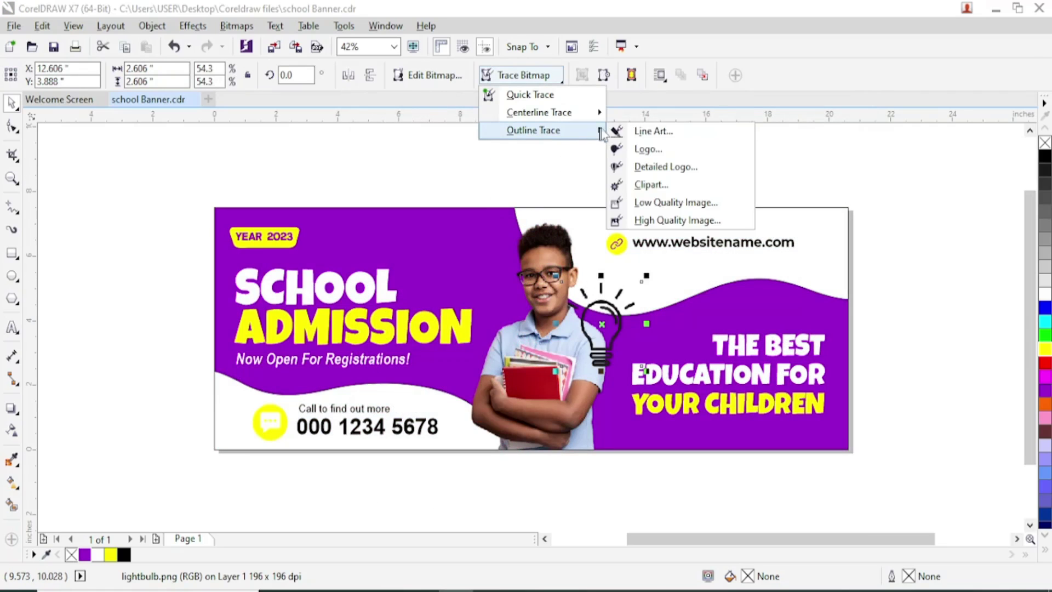
{"action": "left_click", "coordinate": [625, 137]}
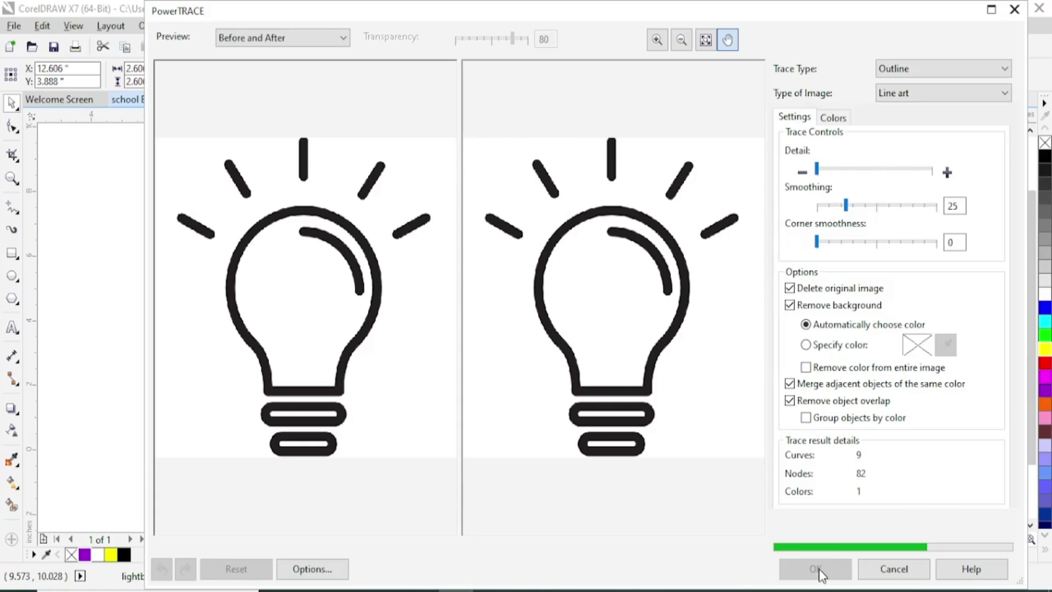
{"action": "left_click", "coordinate": [821, 570]}
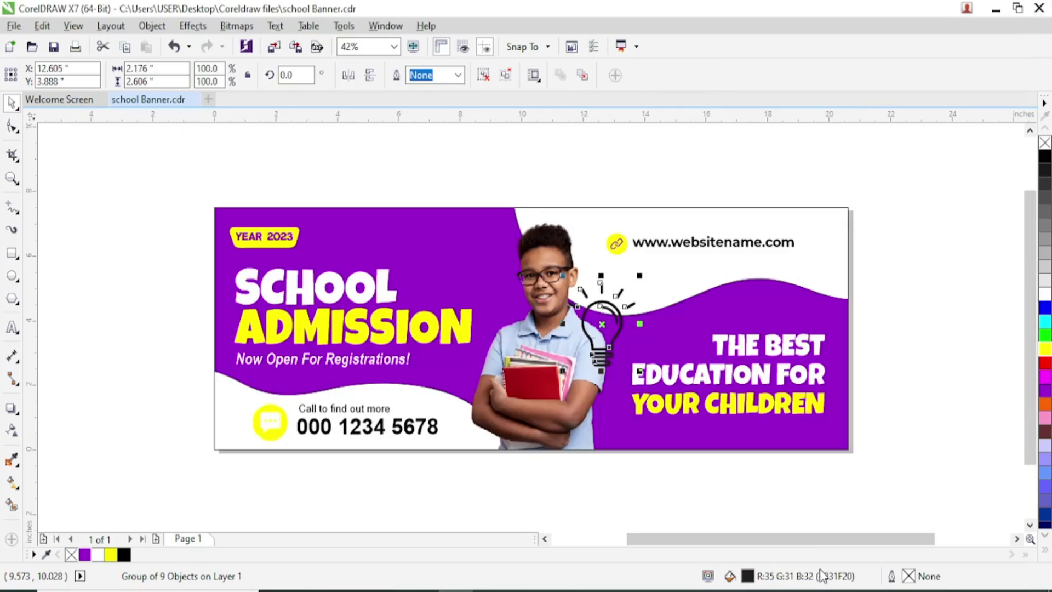
{"action": "left_click", "coordinate": [1045, 349]}
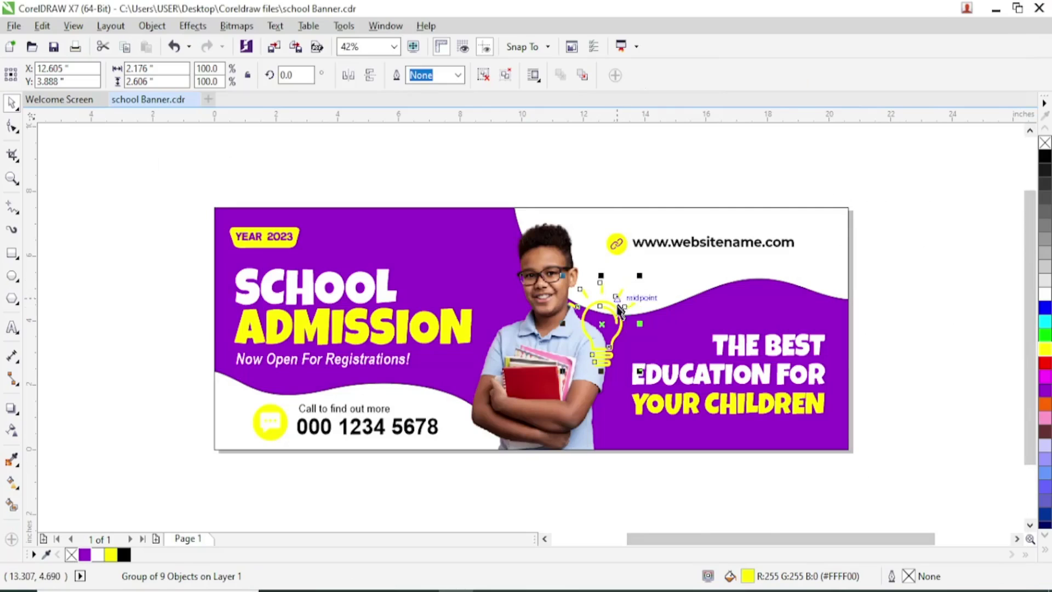
Scale the yellow lightbulb to about 65.7% and tilt it to about 325 degrees between the boy and the slogan.
{"action": "scroll", "coordinate": [624, 304], "scroll_direction": "up", "scroll_amount": 2}
{"action": "left_click", "coordinate": [607, 309]}
{"action": "left_click_drag", "start_coordinate": [657, 262], "coordinate": [684, 356]}
{"action": "left_click_drag", "start_coordinate": [735, 303], "coordinate": [669, 375]}
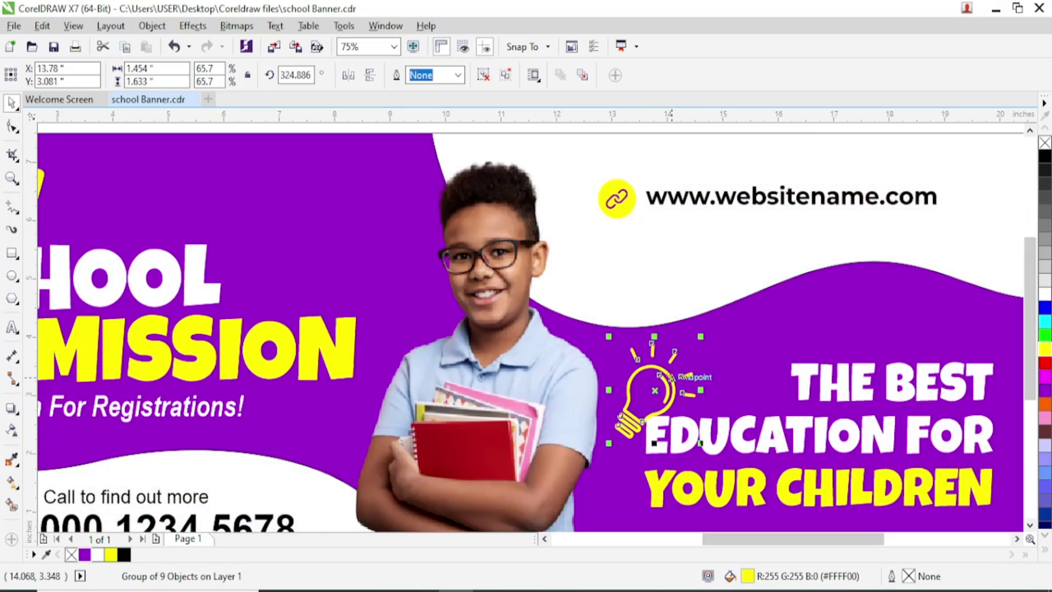
Nudge the slogan "THE BEST EDUCATION FOR YOUR CHILDREN" slightly right and down on the banner.
{"action": "scroll", "coordinate": [643, 355], "scroll_direction": "down", "scroll_amount": 2}
{"action": "left_click_drag", "start_coordinate": [748, 394], "coordinate": [749, 394]}
{"action": "left_click", "coordinate": [665, 378]}
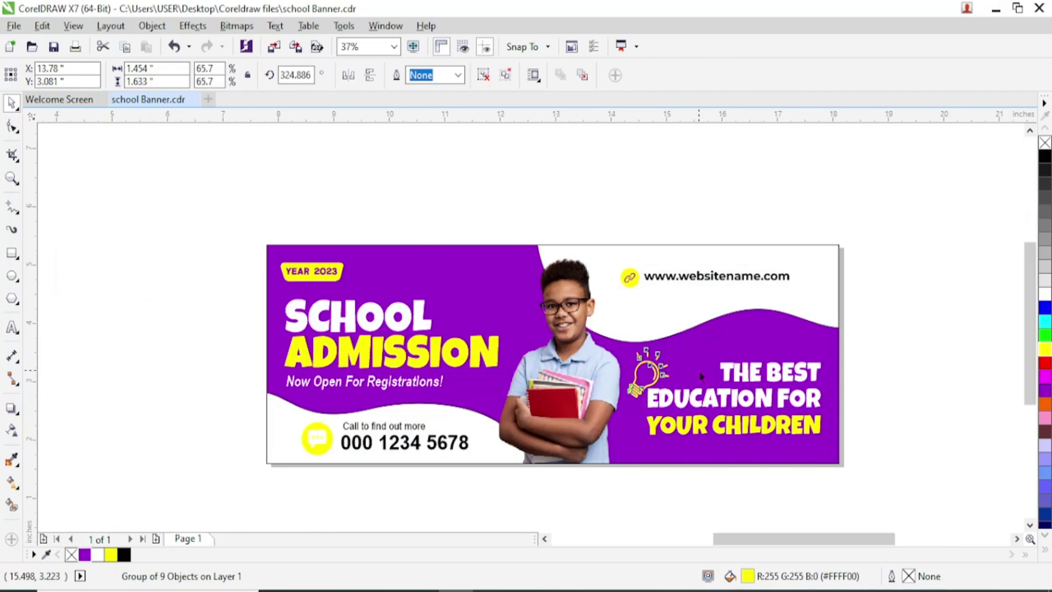
Move the lightbulb above the word EDUCATION, beside THE BEST, and tilt it to about 307 degrees.
{"action": "scroll", "coordinate": [665, 378], "scroll_direction": "up", "scroll_amount": 2}
{"action": "left_click_drag", "start_coordinate": [620, 370], "coordinate": [689, 334]}
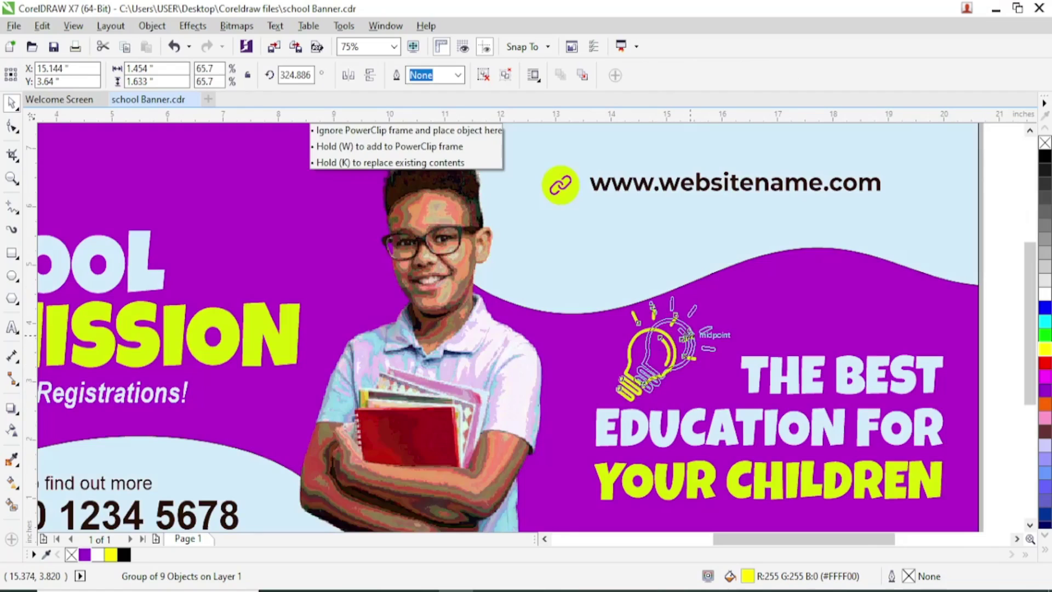
{"action": "left_click", "coordinate": [679, 340]}
{"action": "left_click_drag", "start_coordinate": [628, 291], "coordinate": [618, 288]}
{"action": "left_click", "coordinate": [694, 337]}
{"action": "left_click_drag", "start_coordinate": [693, 337], "coordinate": [673, 347]}
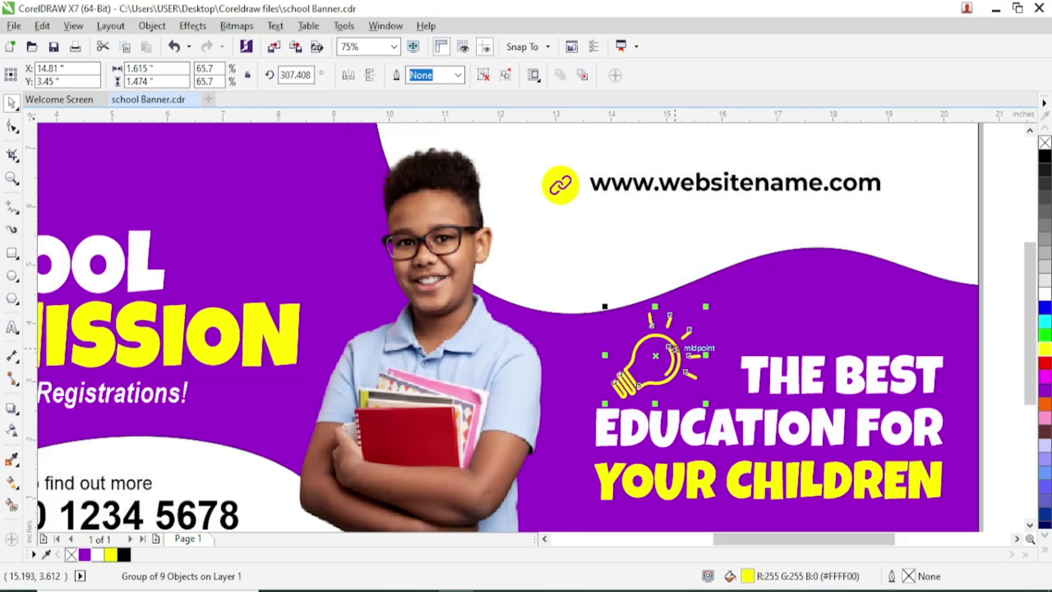
{"action": "scroll", "coordinate": [675, 346], "scroll_direction": "down", "scroll_amount": 2}
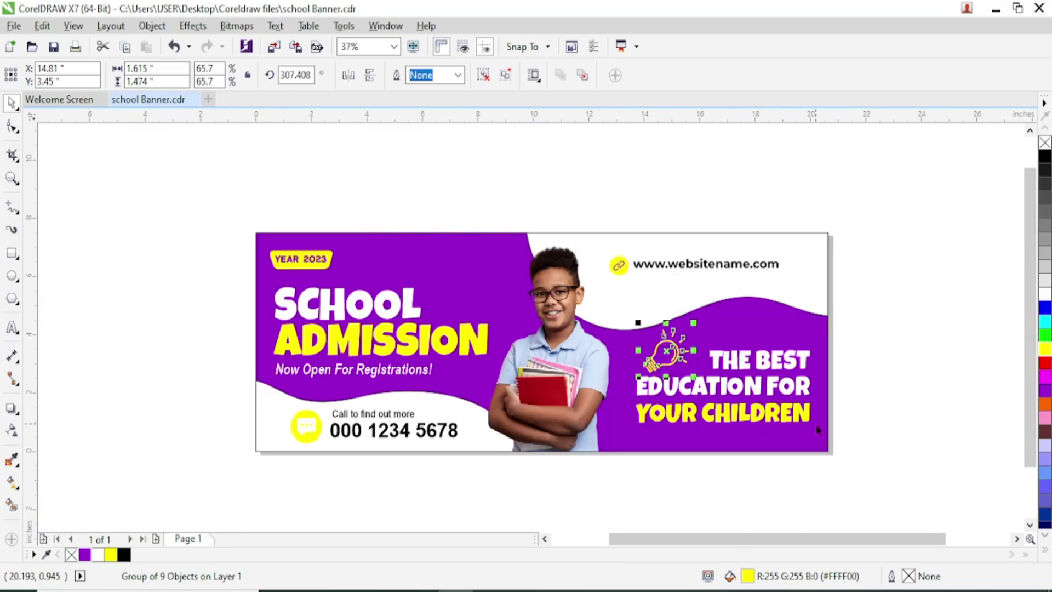
{"action": "scroll", "coordinate": [818, 430], "scroll_direction": "up", "scroll_amount": 2}
{"action": "double_click", "coordinate": [806, 414]}
{"action": "left_click", "coordinate": [602, 290]}
{"action": "left_click", "coordinate": [11, 102]}
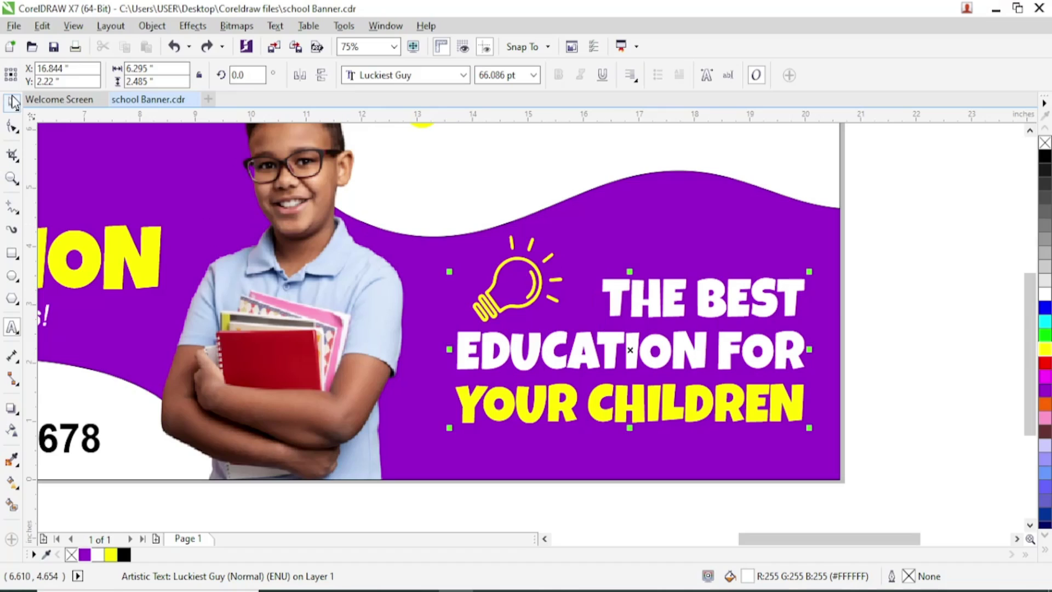
Shrink the lightbulb beside the slogan to about 1.4 inches wide and deselect it.
{"action": "left_click", "coordinate": [537, 268]}
{"action": "left_click", "coordinate": [532, 273]}
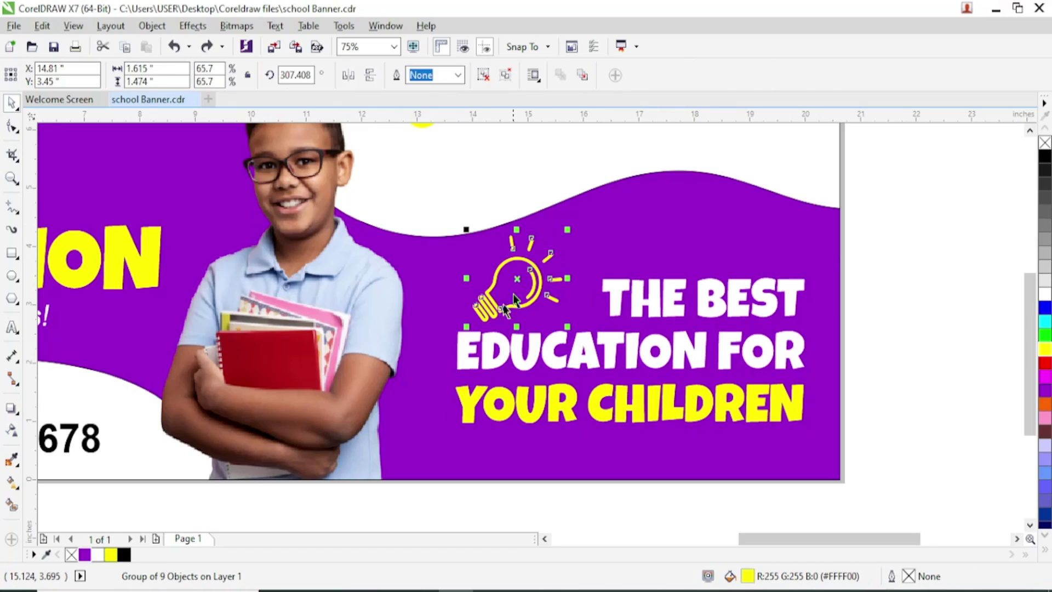
{"action": "left_click_drag", "start_coordinate": [475, 323], "coordinate": [496, 313]}
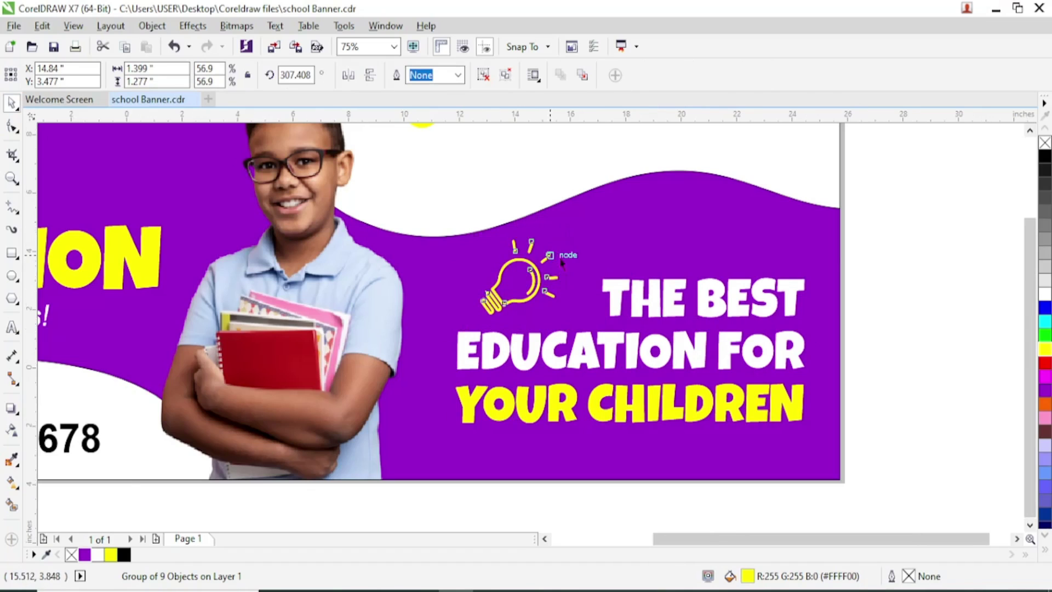
{"action": "scroll", "coordinate": [570, 237], "scroll_direction": "down", "scroll_amount": 1}
{"action": "left_click", "coordinate": [738, 251]}
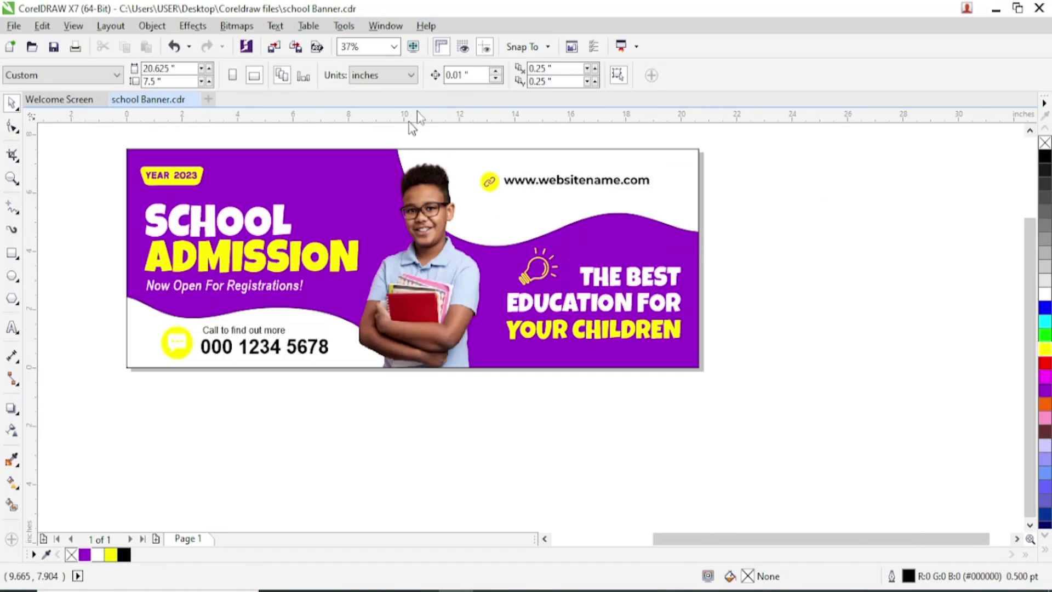
Import the space image from the banner folder and place it about 2.7 inches wide above the SCHOOL heading.
{"action": "left_click", "coordinate": [394, 47]}
{"action": "left_click", "coordinate": [388, 78]}
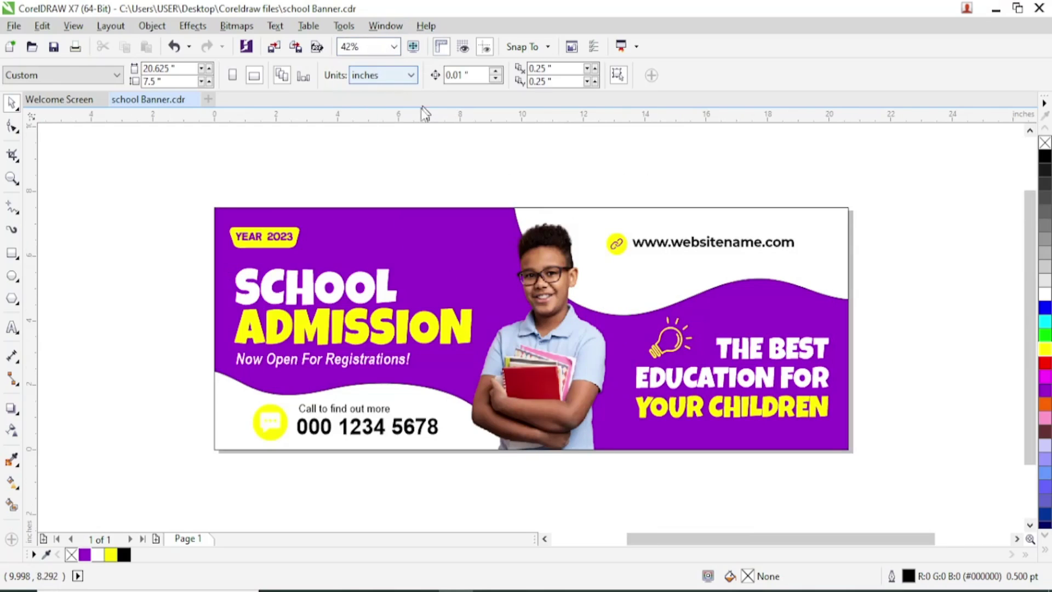
{"action": "right_click", "coordinate": [422, 152]}
{"action": "left_click", "coordinate": [477, 218]}
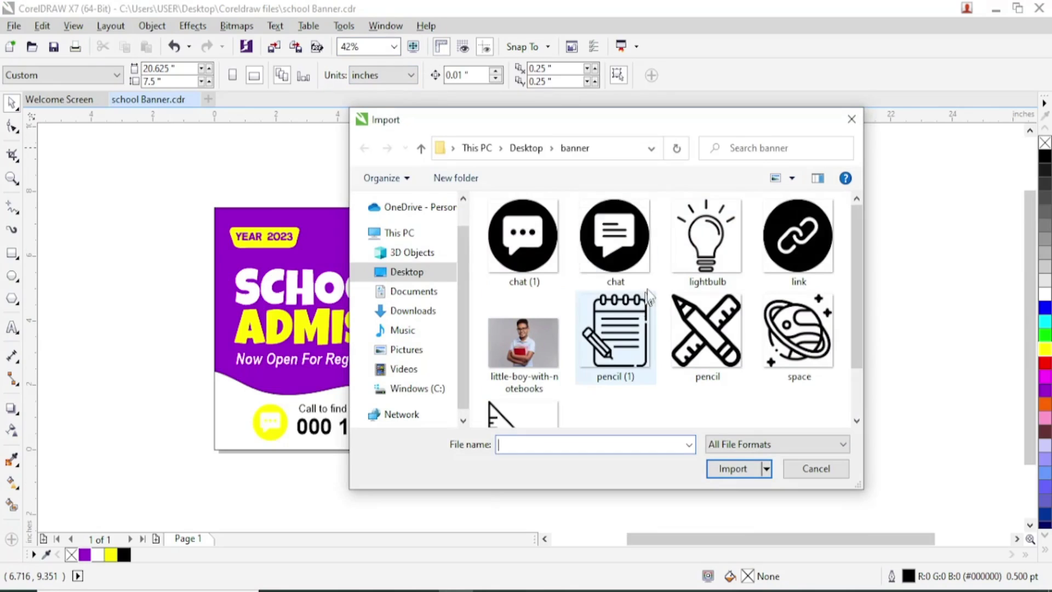
{"action": "left_click", "coordinate": [797, 335]}
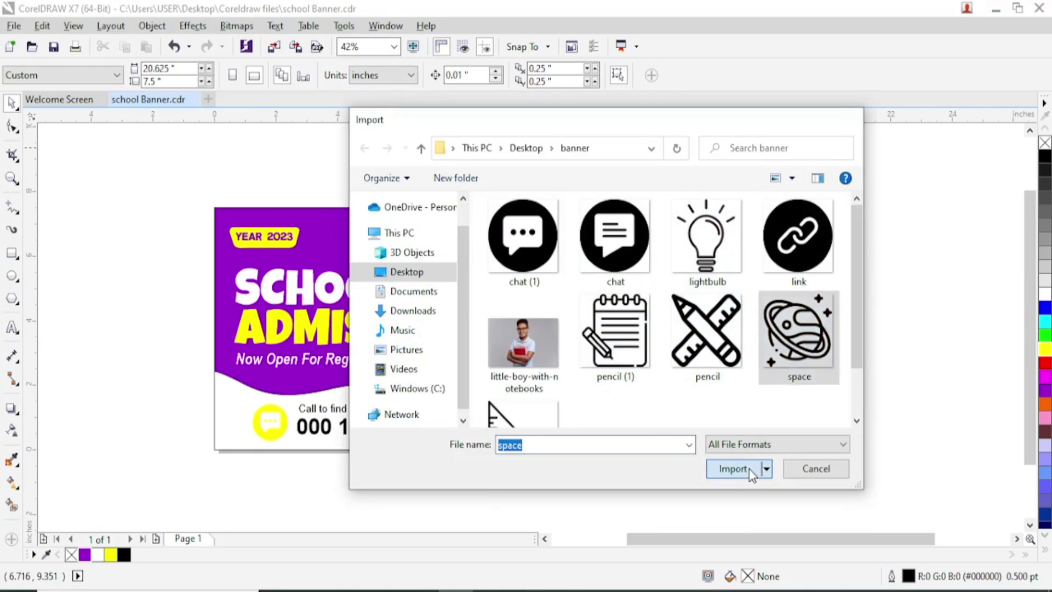
{"action": "left_click", "coordinate": [752, 472]}
{"action": "left_click", "coordinate": [332, 178]}
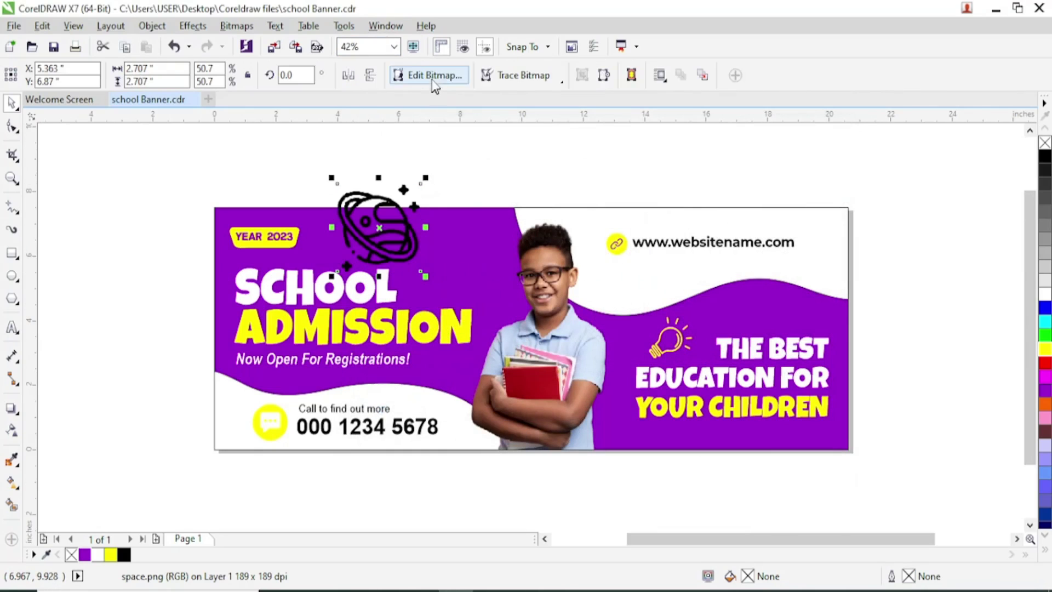
Outline-trace the imported space bitmap as Line Art, replacing the original image.
{"action": "left_click", "coordinate": [499, 77]}
{"action": "mouse_move", "coordinate": [551, 130]}
{"action": "left_click", "coordinate": [634, 132]}
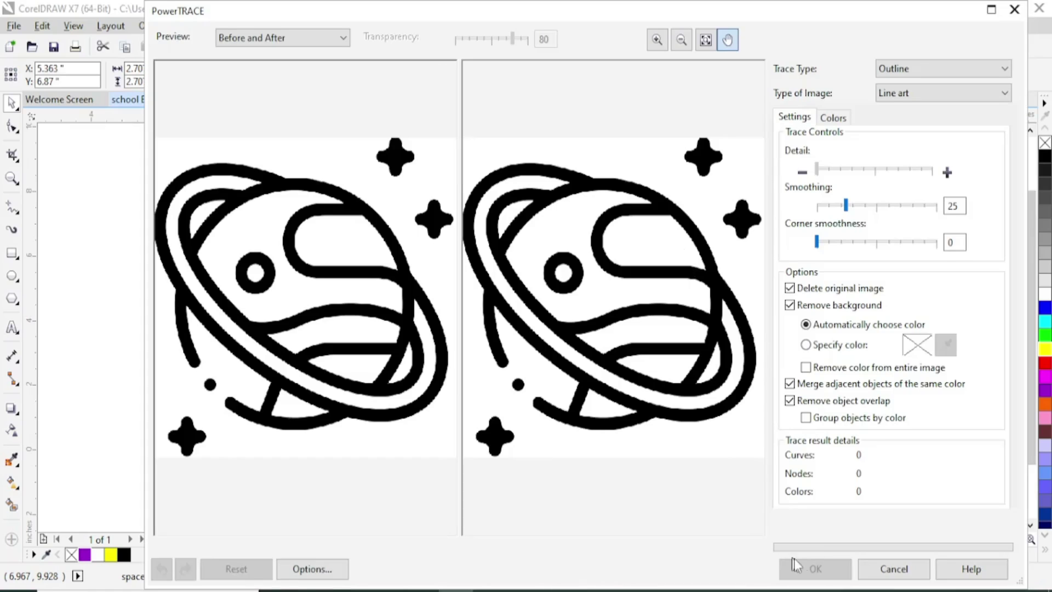
{"action": "left_click", "coordinate": [815, 570]}
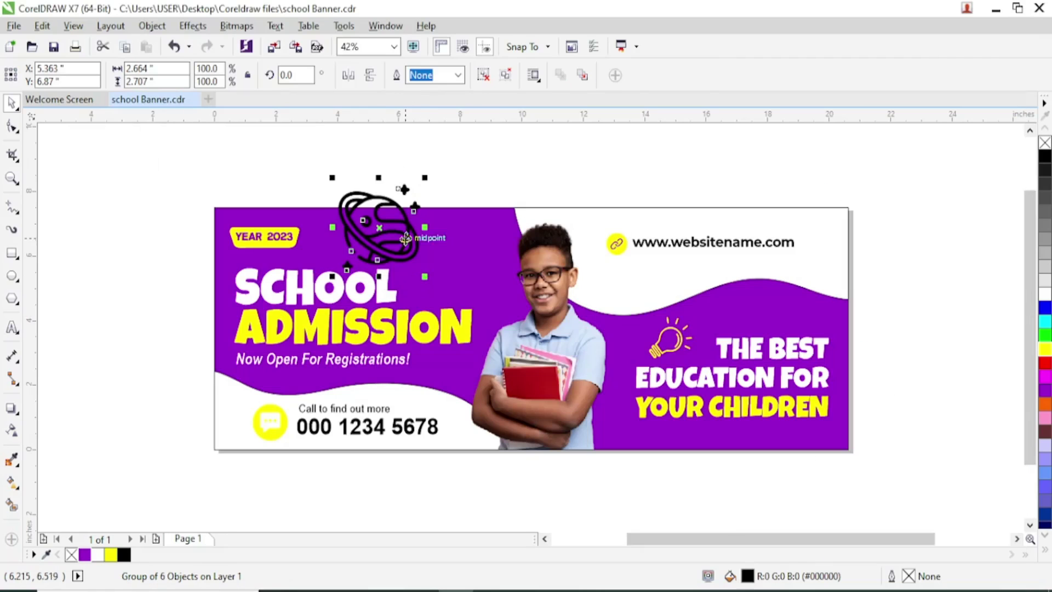
Move the traced planet above the end of ADMISSION, fill it yellow and shrink it to about 1.5 inches wide.
{"action": "left_click_drag", "start_coordinate": [407, 232], "coordinate": [483, 256]}
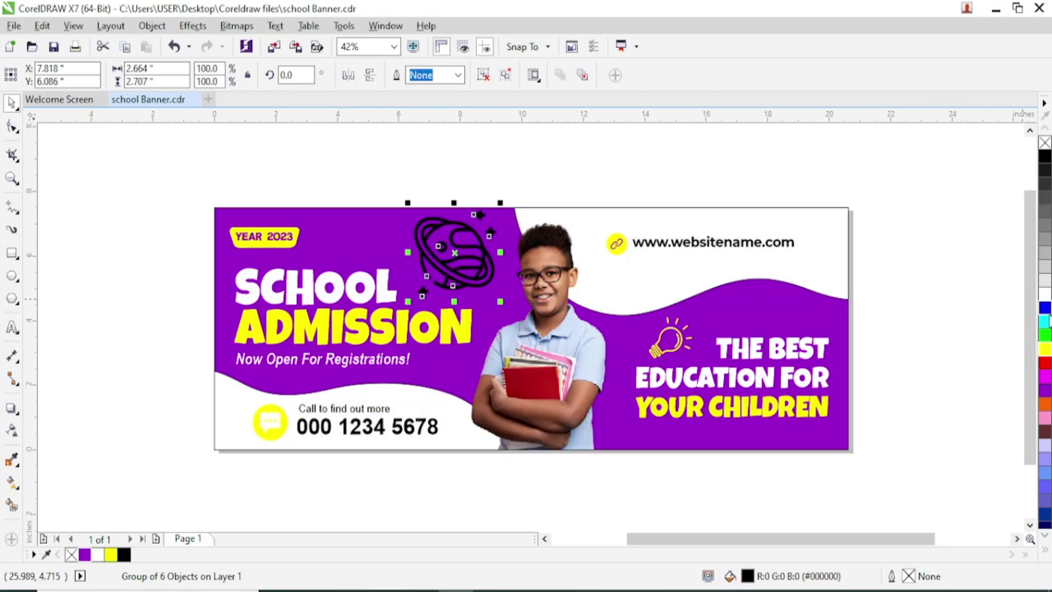
{"action": "left_click", "coordinate": [1044, 351]}
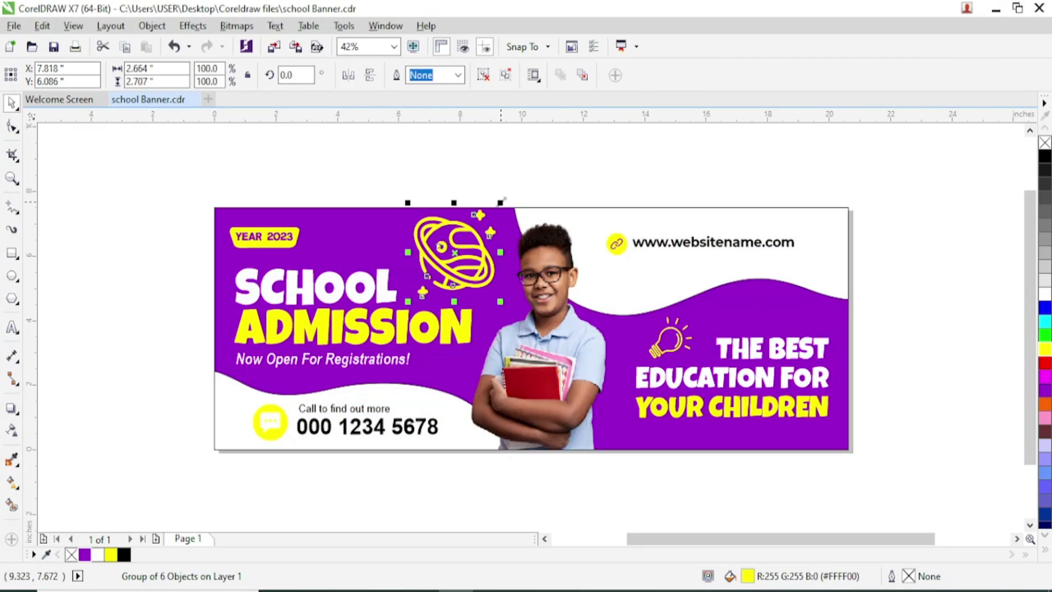
{"action": "left_click_drag", "start_coordinate": [502, 198], "coordinate": [458, 264]}
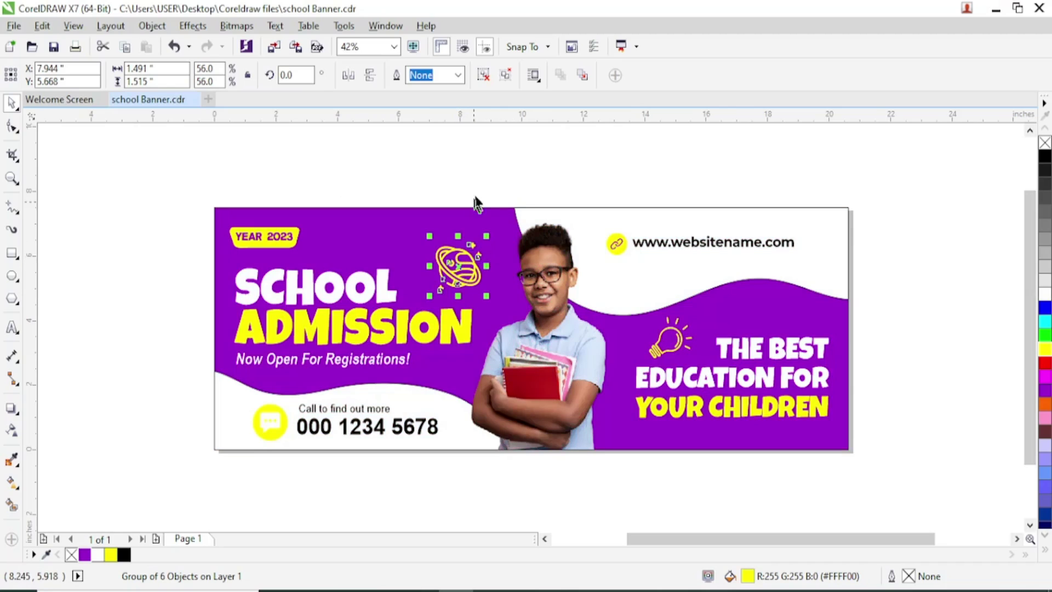
{"action": "left_click", "coordinate": [473, 176]}
{"action": "right_click", "coordinate": [443, 145]}
{"action": "left_click", "coordinate": [397, 167]}
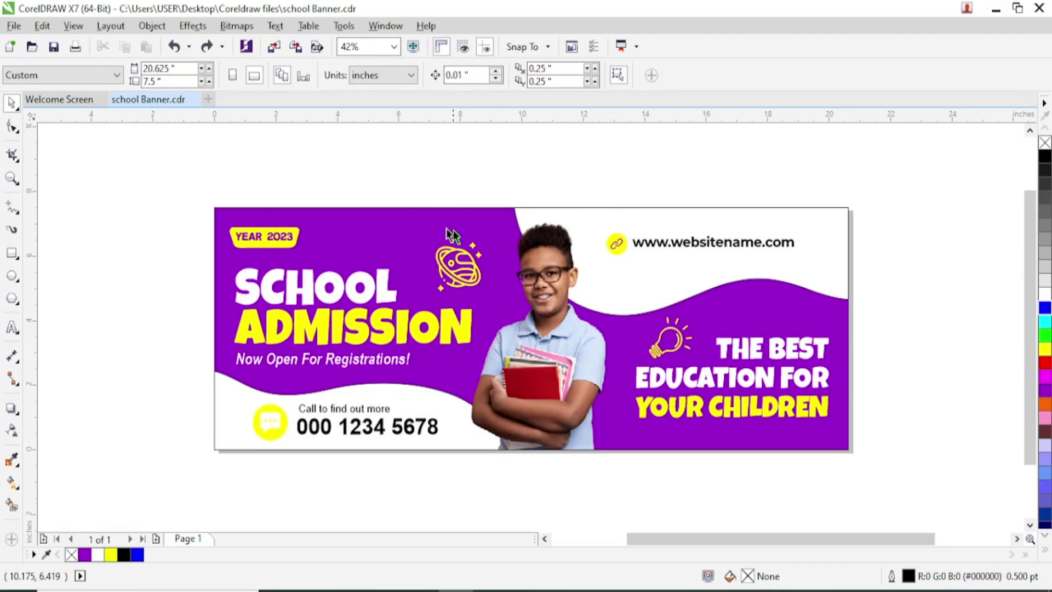
Import pencil (1) and pencil from the banner folder, placing them about 2.4 and 2.1 inches wide just outside the banner's left edge.
{"action": "right_click", "coordinate": [451, 168]}
{"action": "left_click", "coordinate": [552, 242]}
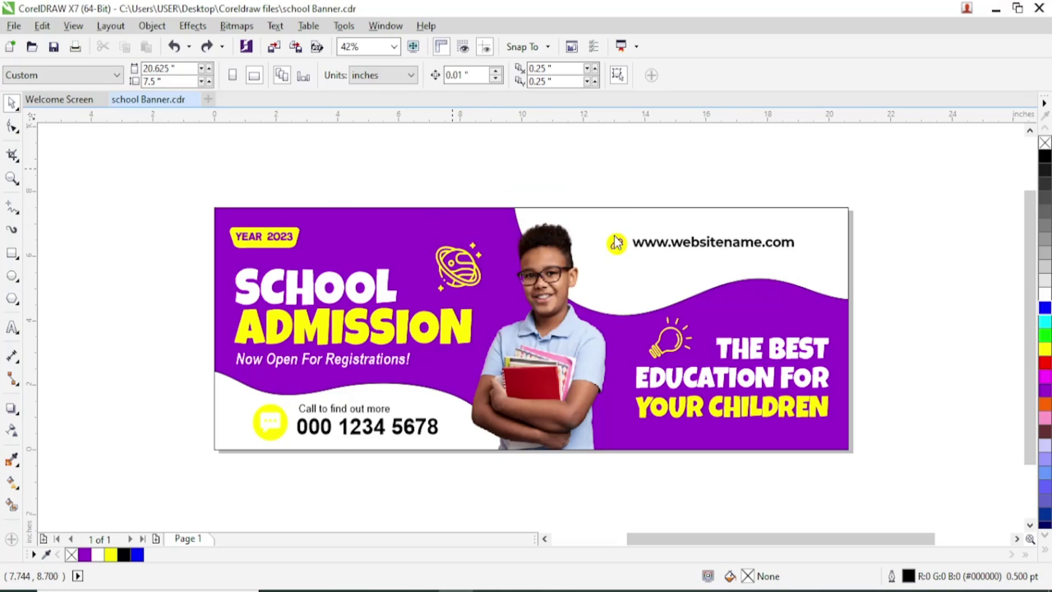
{"action": "left_click_drag", "start_coordinate": [723, 411], "coordinate": [611, 338]}
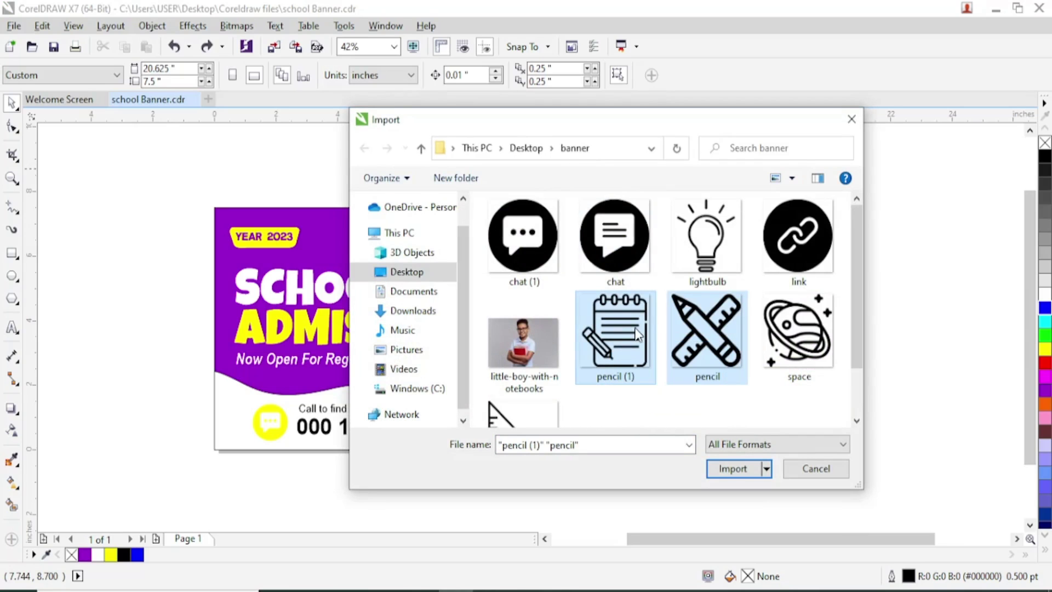
{"action": "left_click", "coordinate": [733, 469]}
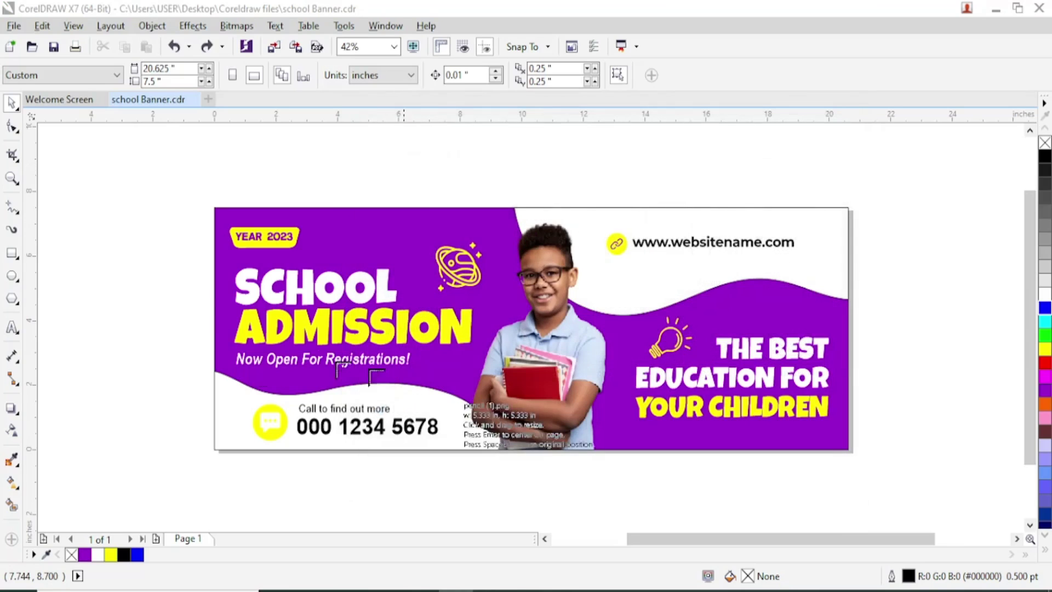
{"action": "left_click_drag", "start_coordinate": [152, 226], "coordinate": [211, 304]}
{"action": "mouse_move", "coordinate": [99, 295]}
{"action": "left_mouse_down"}
{"action": "mouse_move", "coordinate": [164, 376]}
{"action": "mouse_move", "coordinate": [174, 372]}
{"action": "left_mouse_up"}
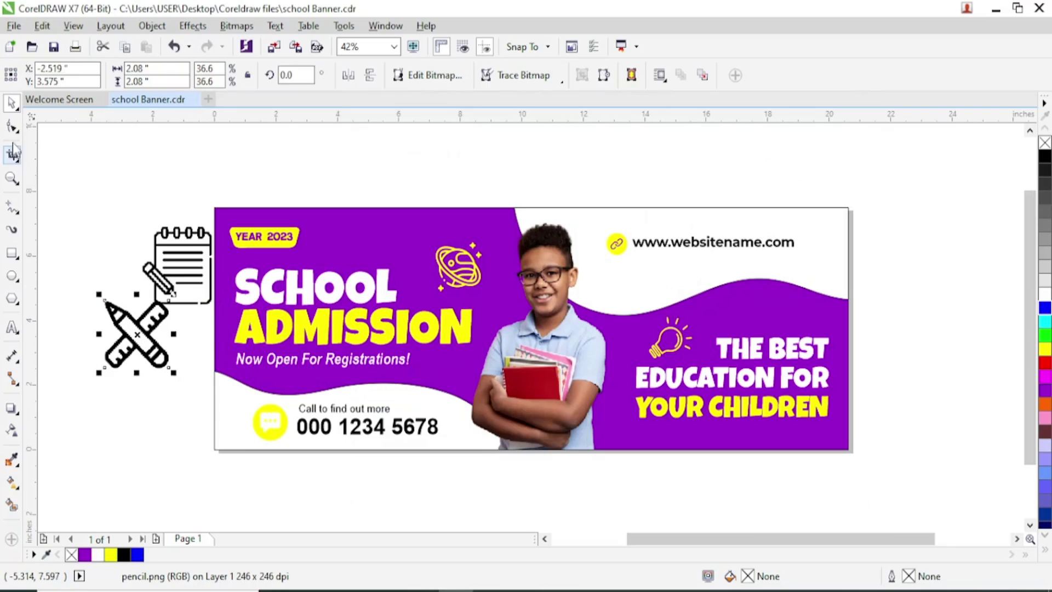
Apply a uniform transparency of 90 to the crossed pencil-and-ruler image.
{"action": "scroll", "coordinate": [101, 302], "scroll_direction": "up", "scroll_amount": 2}
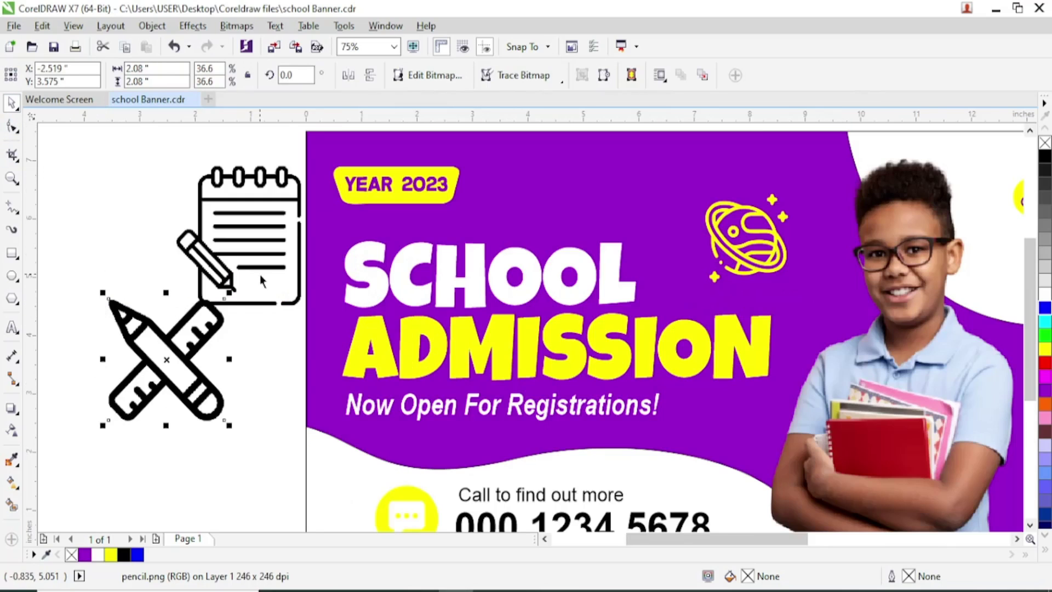
{"action": "left_click", "coordinate": [12, 430]}
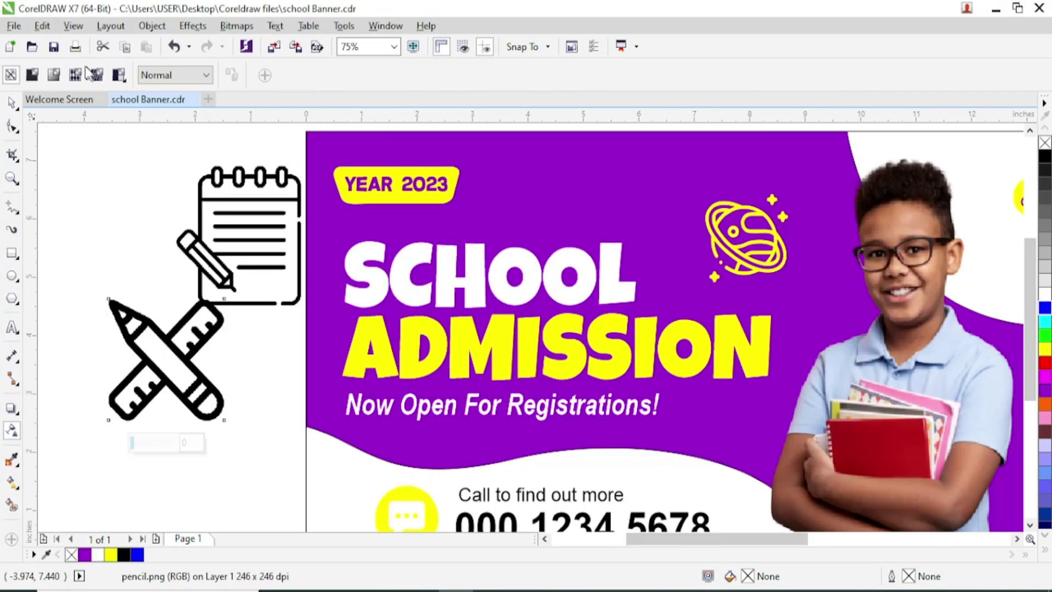
{"action": "left_click", "coordinate": [32, 75]}
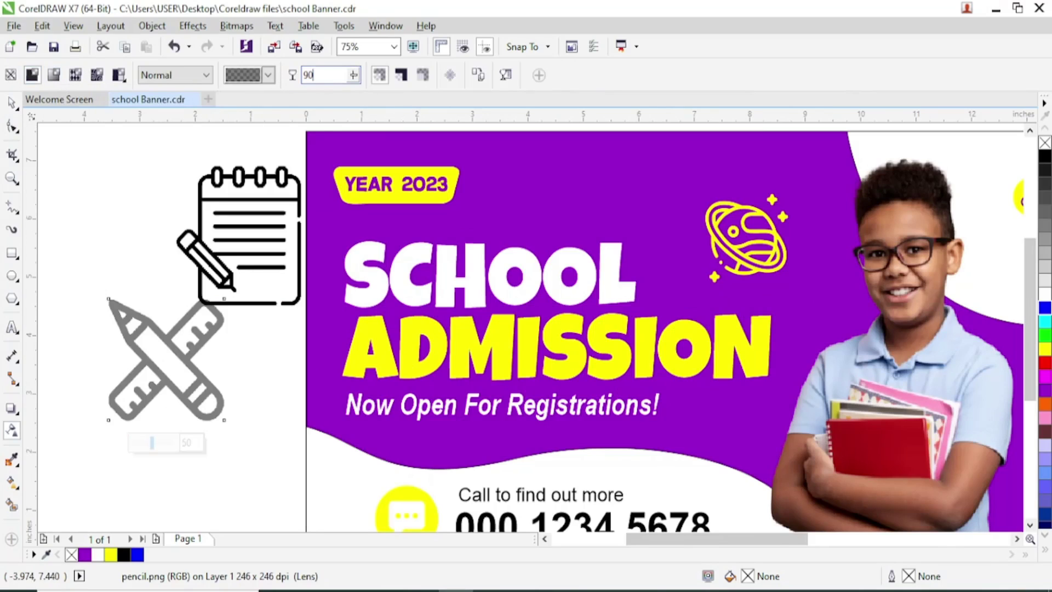
{"action": "key", "text": "Return"}
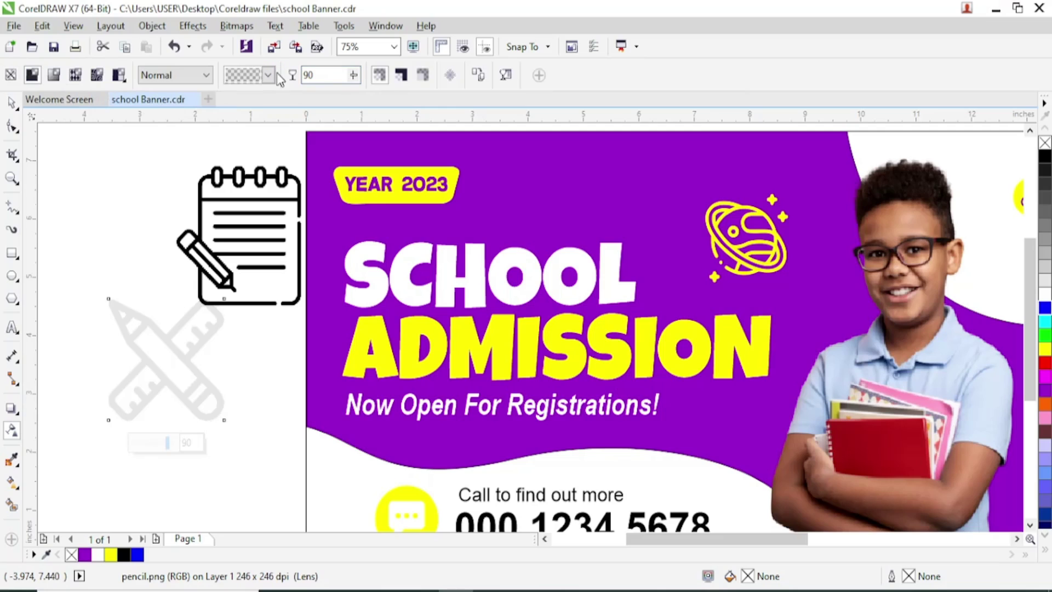
Move the faded pencil-and-ruler image onto the purple area above the end of SCHOOL and shrink it slightly.
{"action": "left_click", "coordinate": [12, 103]}
{"action": "mouse_move", "coordinate": [180, 359]}
{"action": "left_mouse_down"}
{"action": "mouse_move", "coordinate": [660, 245]}
{"action": "mouse_move", "coordinate": [715, 285]}
{"action": "mouse_move", "coordinate": [700, 304]}
{"action": "mouse_move", "coordinate": [616, 211]}
{"action": "left_mouse_up"}
{"action": "left_click_drag", "start_coordinate": [538, 276], "coordinate": [544, 269]}
Apply a uniform transparency of 90 to the notepad-and-pencil image outside the banner.
{"action": "left_click", "coordinate": [241, 204]}
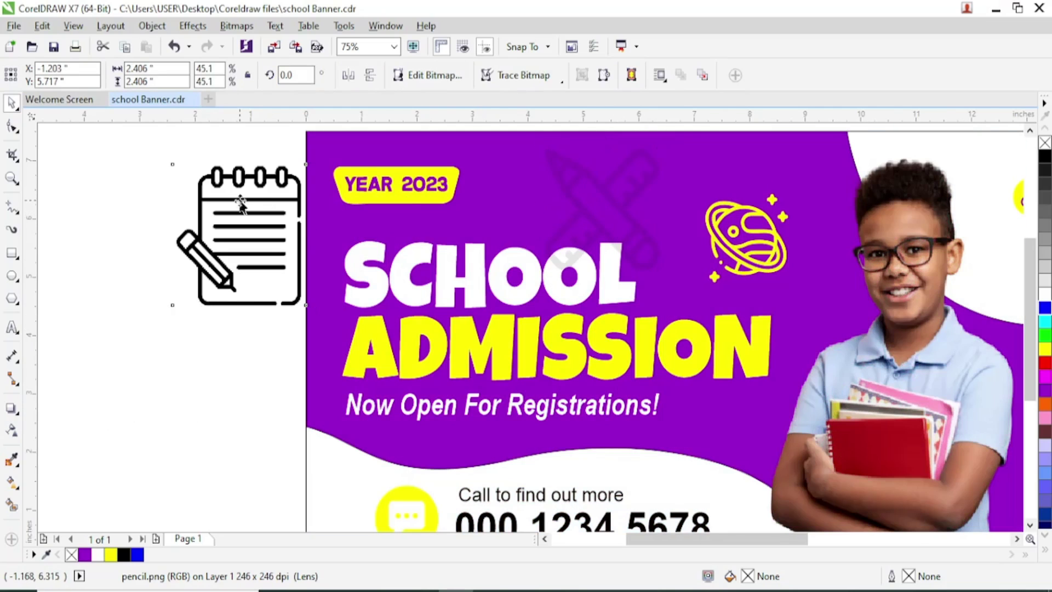
{"action": "left_click", "coordinate": [12, 432]}
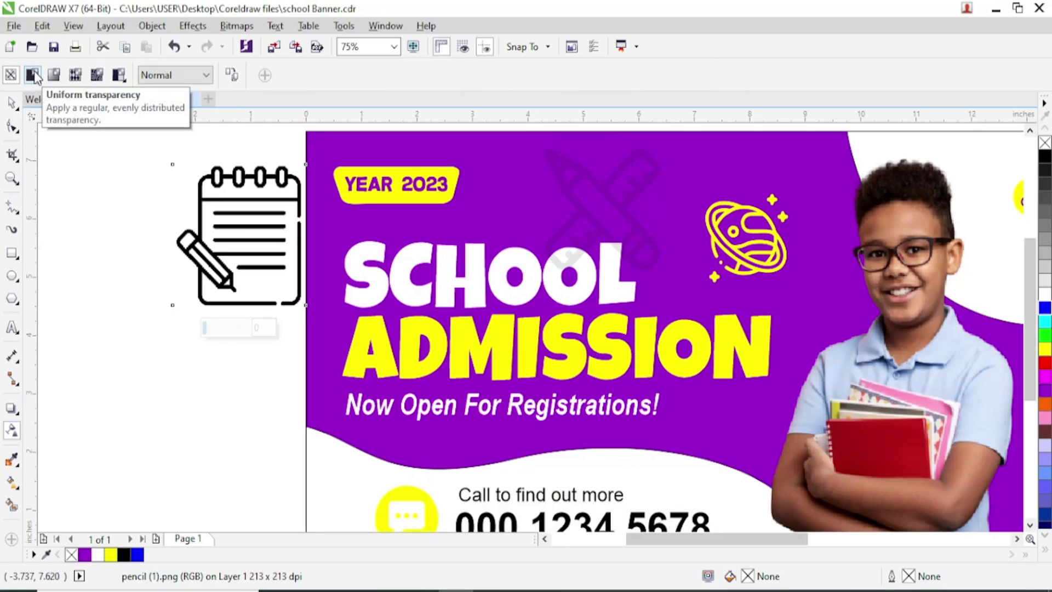
{"action": "left_click", "coordinate": [31, 75]}
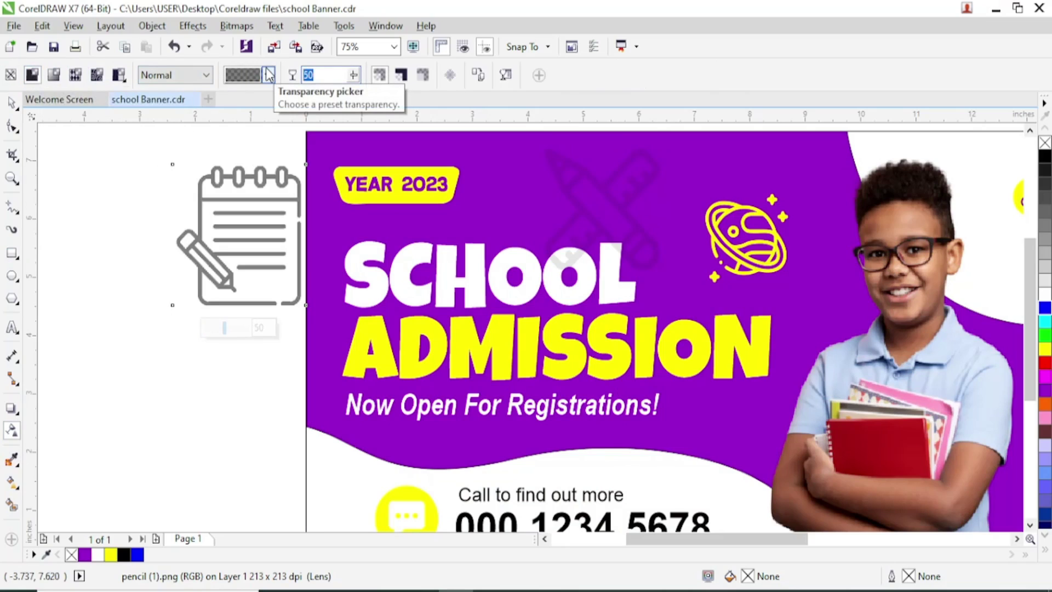
{"action": "key", "text": "Return"}
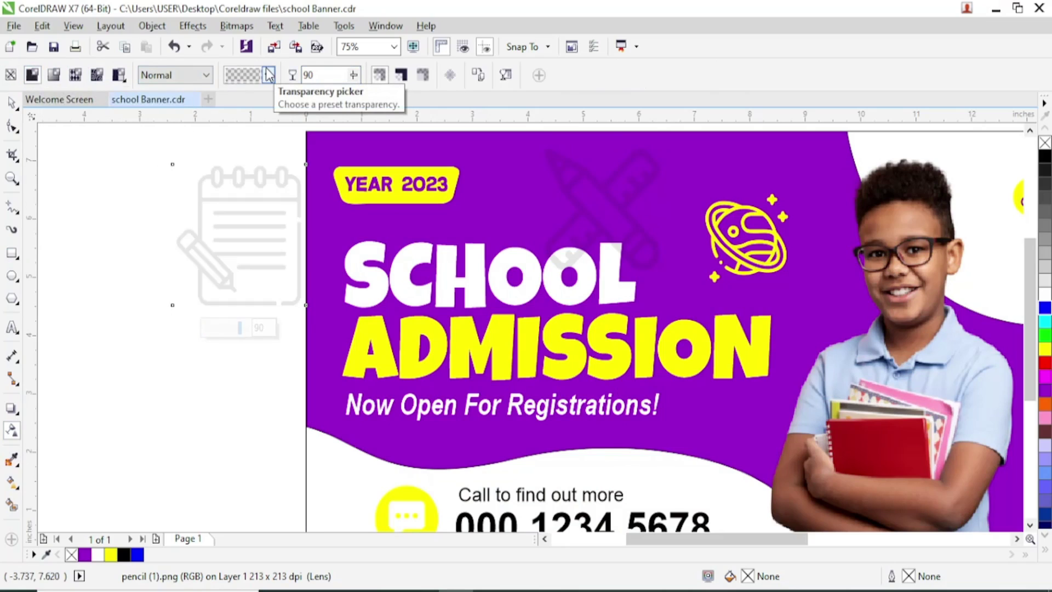
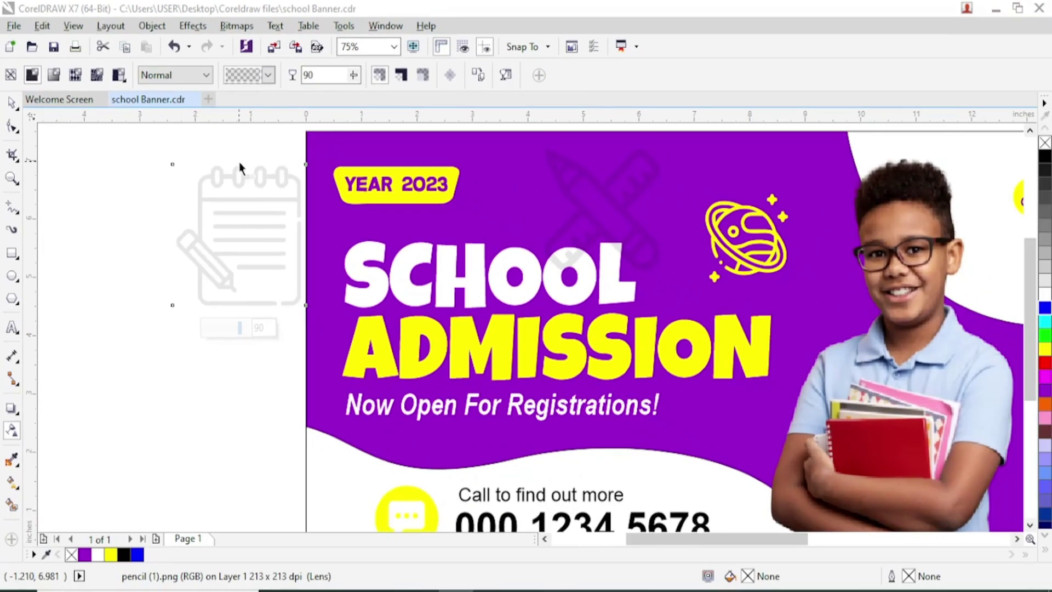
{"action": "left_click", "coordinate": [11, 103]}
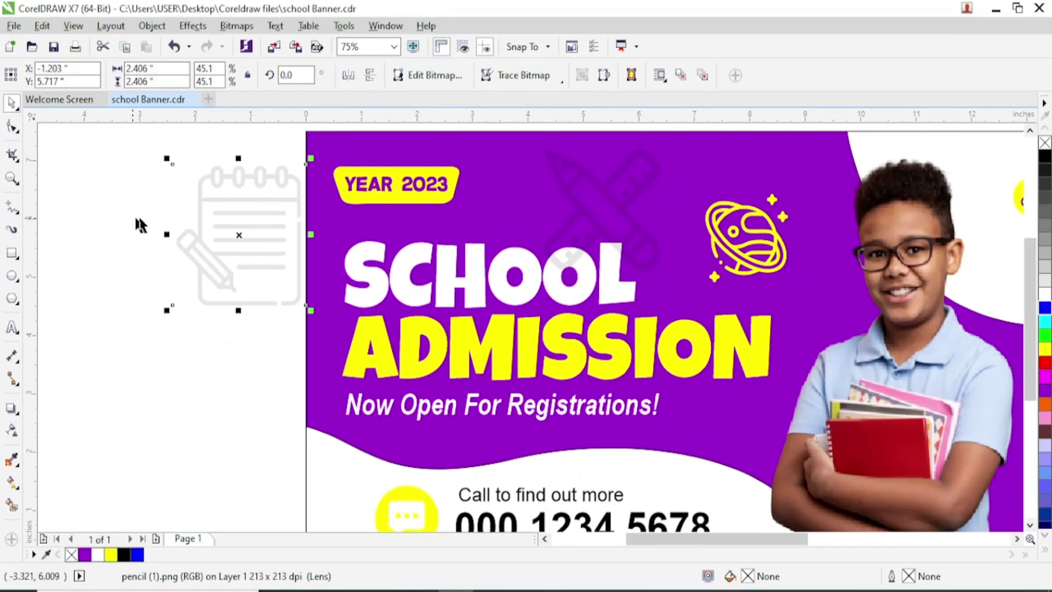
Shrink the faded crossed pencil-and-ruler image above SCHOOL to about 1.7 inches wide.
{"action": "scroll", "coordinate": [219, 214], "scroll_direction": "down", "scroll_amount": 1}
{"action": "left_click", "coordinate": [430, 222]}
{"action": "left_click", "coordinate": [382, 241], "text": "alt"}
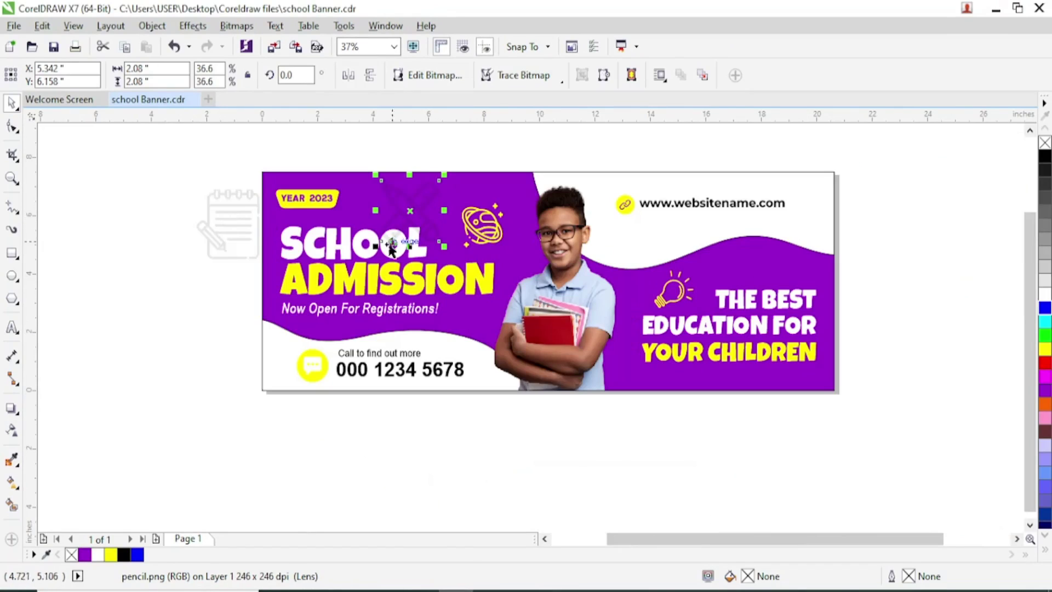
{"action": "left_click_drag", "start_coordinate": [376, 247], "coordinate": [385, 236]}
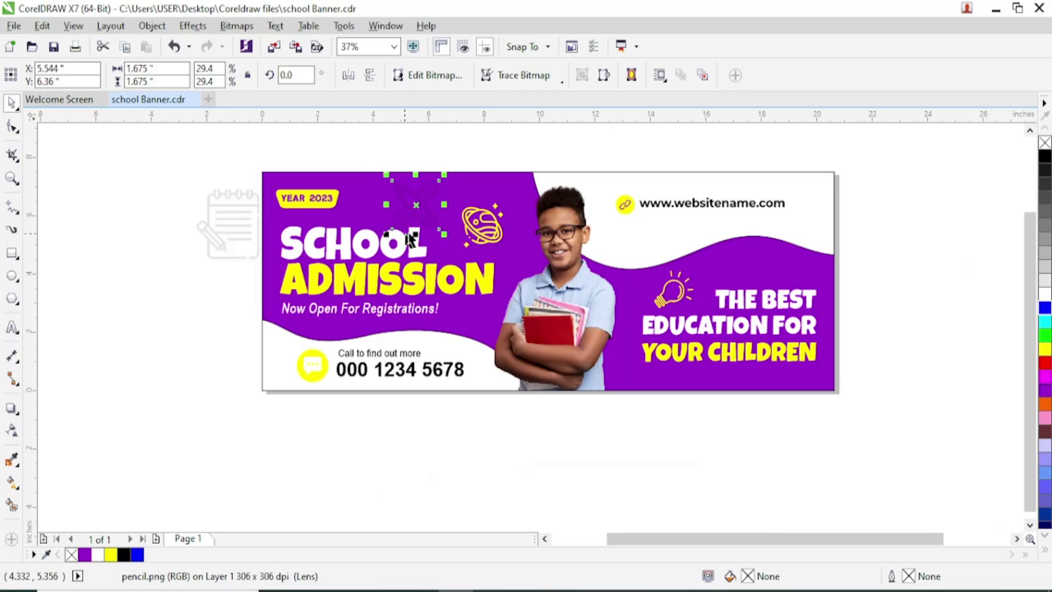
Move the faded notepad onto the purple area at the start of YOUR CHILDREN and shrink it to about 1.7 inches wide.
{"action": "left_click", "coordinate": [236, 224]}
{"action": "left_click_drag", "start_coordinate": [235, 224], "coordinate": [660, 347]}
{"action": "scroll", "coordinate": [675, 366], "scroll_direction": "up", "scroll_amount": 2}
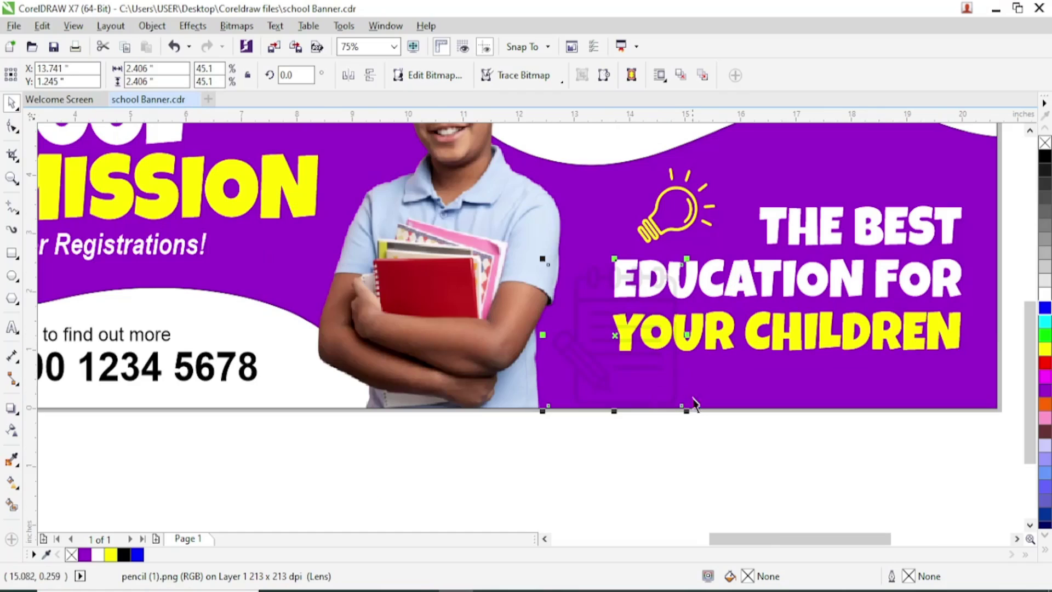
{"action": "left_click_drag", "start_coordinate": [686, 412], "coordinate": [649, 371]}
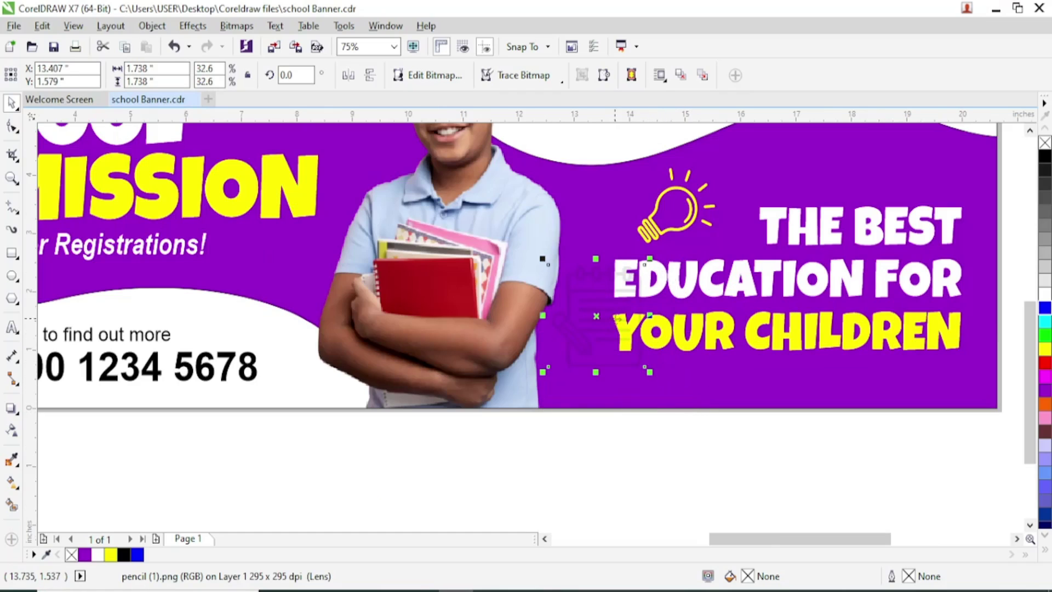
Move the faded notepad image to the purple area above THE BEST.
{"action": "left_click", "coordinate": [727, 336]}
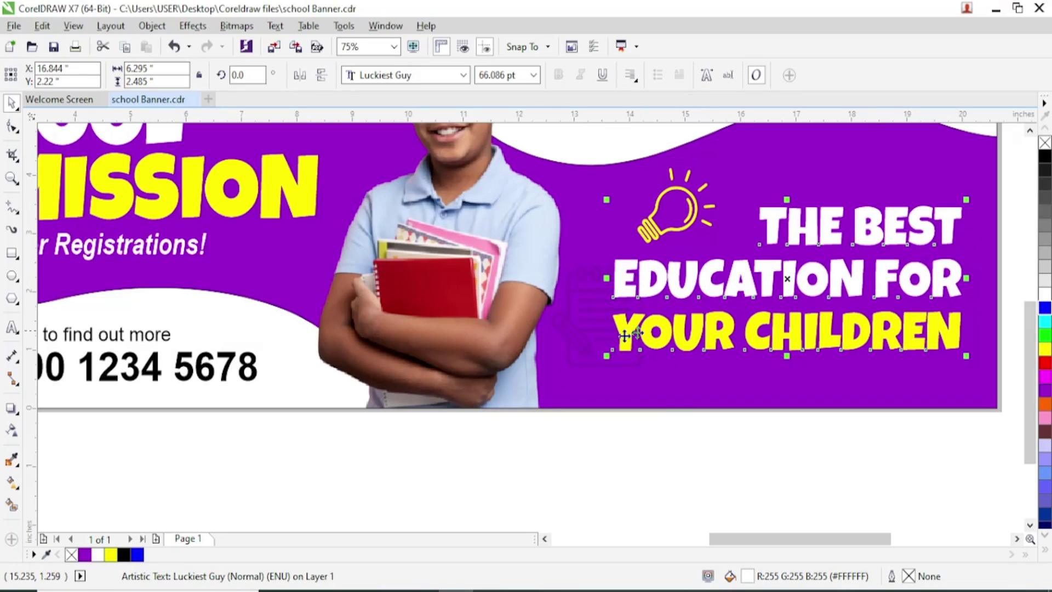
{"action": "left_click", "coordinate": [567, 366]}
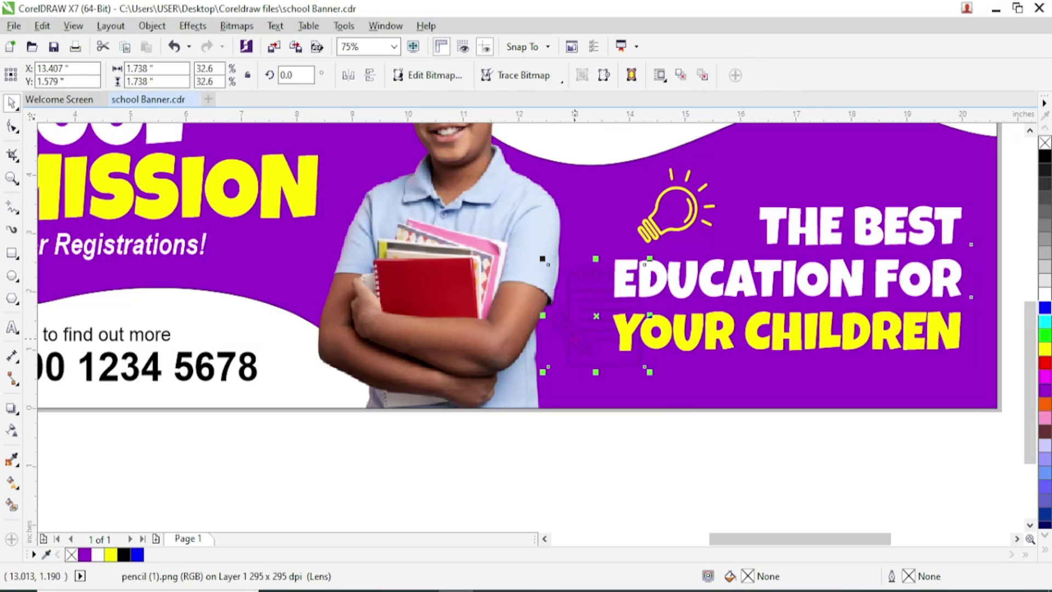
{"action": "left_click", "coordinate": [570, 350]}
{"action": "mouse_move", "coordinate": [549, 372]}
{"action": "left_mouse_down"}
{"action": "mouse_move", "coordinate": [573, 384]}
{"action": "mouse_move", "coordinate": [617, 334]}
{"action": "mouse_move", "coordinate": [909, 211]}
{"action": "left_mouse_up"}
Import triangular-ruler from the banner folder and place it just above the website address.
{"action": "scroll", "coordinate": [488, 176], "scroll_direction": "down", "scroll_amount": 3}
{"action": "right_click", "coordinate": [488, 176]}
{"action": "left_click", "coordinate": [522, 241]}
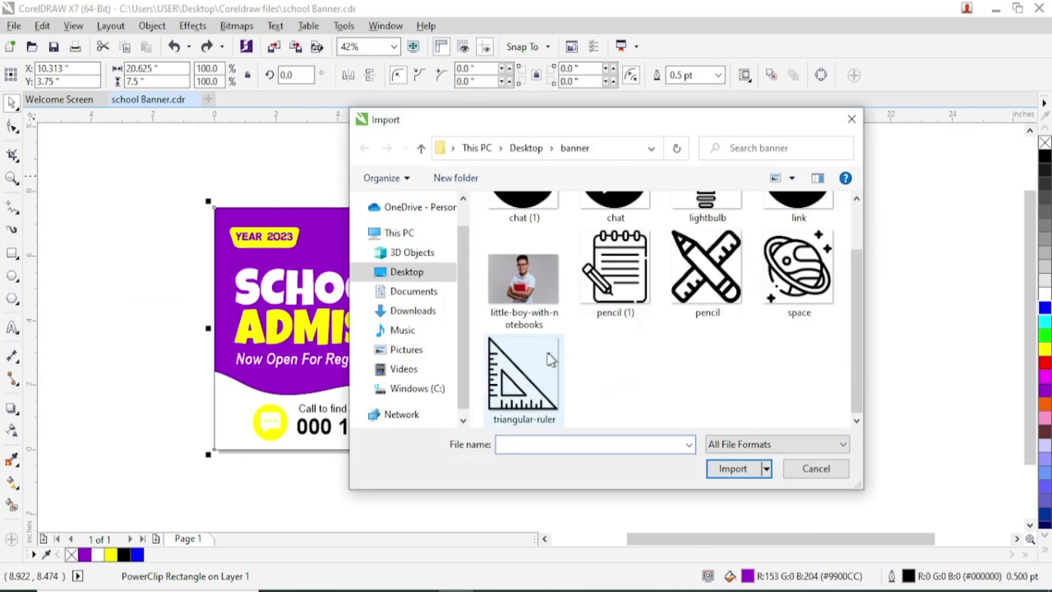
{"action": "double_click", "coordinate": [545, 482]}
{"action": "left_click", "coordinate": [658, 145]}
Apply a uniform transparency of 90 to the triangular ruler image.
{"action": "left_click", "coordinate": [12, 430]}
{"action": "left_click", "coordinate": [268, 75]}
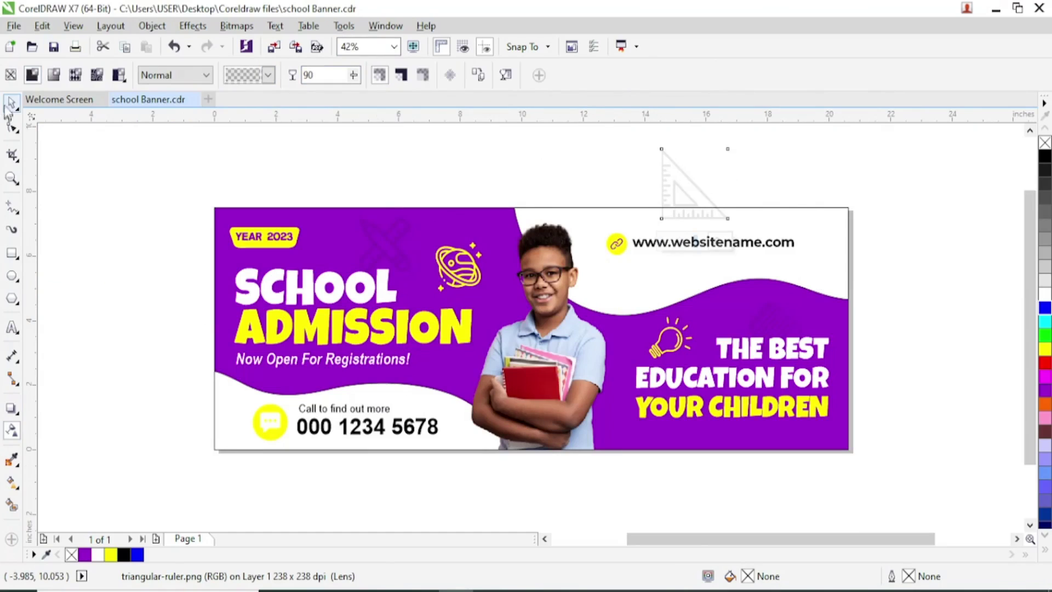
{"action": "key", "text": "space"}
{"action": "key", "text": "Tab"}
Place the faded triangular ruler between the boy's arm and EDUCATION FOR, about 2.1 inches wide and rotated to about 325 degrees.
{"action": "left_click", "coordinate": [678, 179]}
{"action": "left_click_drag", "start_coordinate": [678, 179], "coordinate": [318, 464]}
{"action": "scroll", "coordinate": [662, 439], "scroll_direction": "up", "scroll_amount": 3}
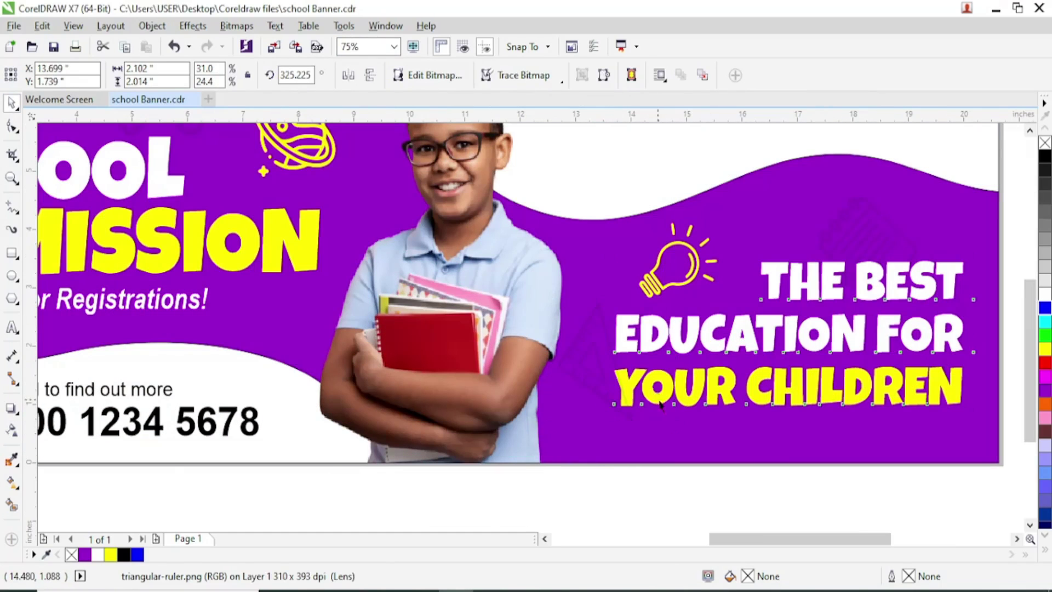
Position the faded pencil-and-ruler image between the YEAR 2023 badge and the planet, reduced to about 1.6 inches wide.
{"action": "key", "text": "F4"}
{"action": "left_click", "coordinate": [354, 173]}
{"action": "left_click", "coordinate": [359, 198]}
{"action": "scroll", "coordinate": [359, 198], "scroll_direction": "up", "scroll_amount": 2}
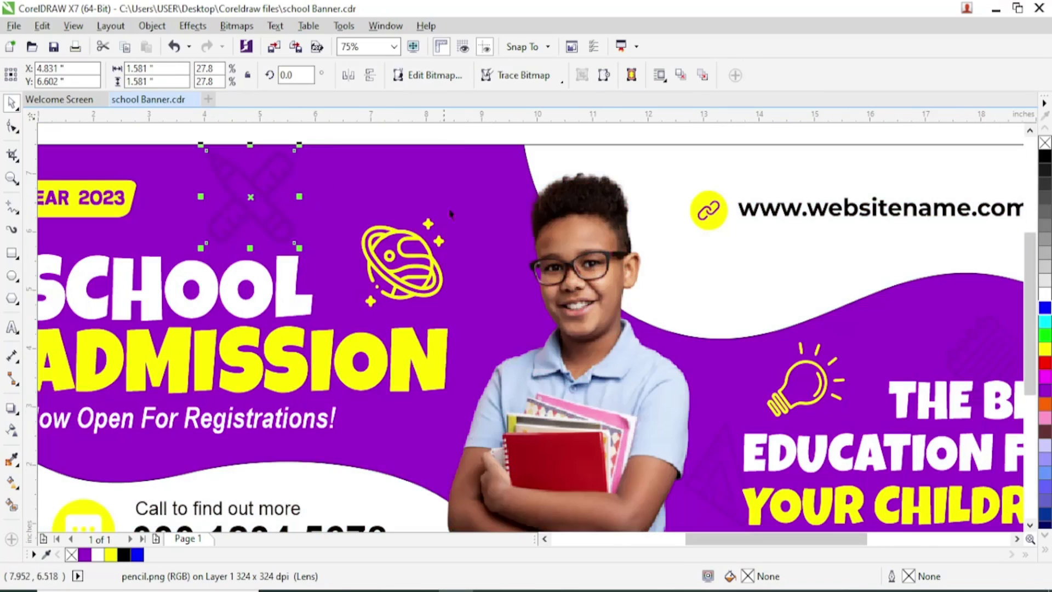
{"action": "right_click", "coordinate": [283, 197]}
{"action": "left_click", "coordinate": [329, 115]}
{"action": "left_click", "coordinate": [475, 206]}
{"action": "scroll", "coordinate": [475, 207], "scroll_direction": "down", "scroll_amount": 2}
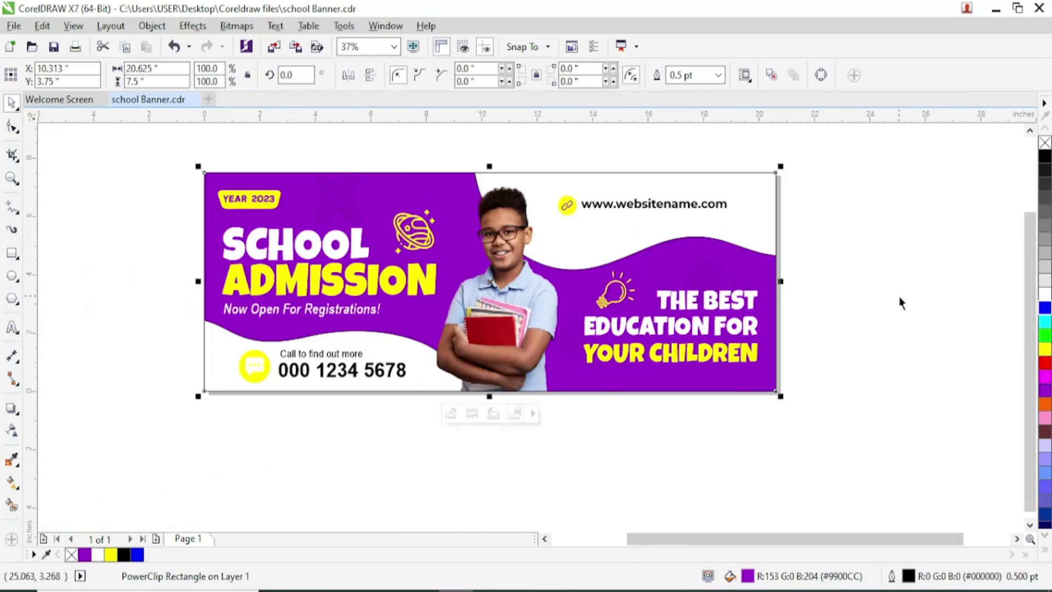
{"action": "scroll", "coordinate": [303, 187], "scroll_direction": "up", "scroll_amount": 2}
{"action": "scroll", "coordinate": [443, 323], "scroll_direction": "down", "scroll_amount": 2}
{"action": "left_click", "coordinate": [705, 363], "text": "ctrl"}
{"action": "left_click", "coordinate": [704, 364]}
{"action": "left_click", "coordinate": [683, 218], "text": "ctrl"}
{"action": "scroll", "coordinate": [625, 347], "scroll_direction": "up", "scroll_amount": 2}
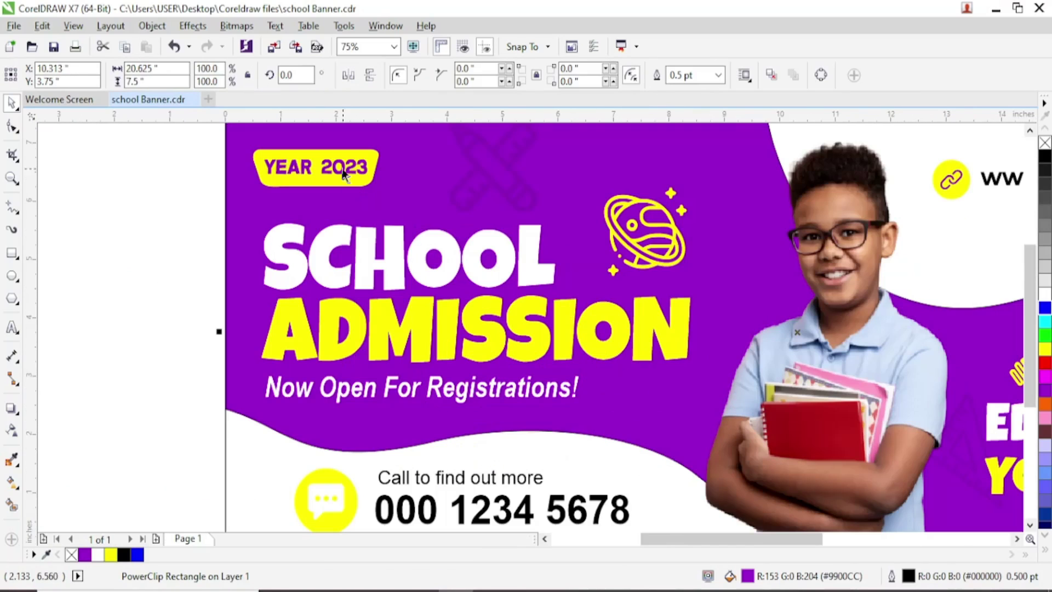
Add a vertical guideline along the left edge of the YEAR 2023 badge, at about 0.47 inches.
{"action": "left_click_drag", "start_coordinate": [181, 137], "coordinate": [458, 212]}
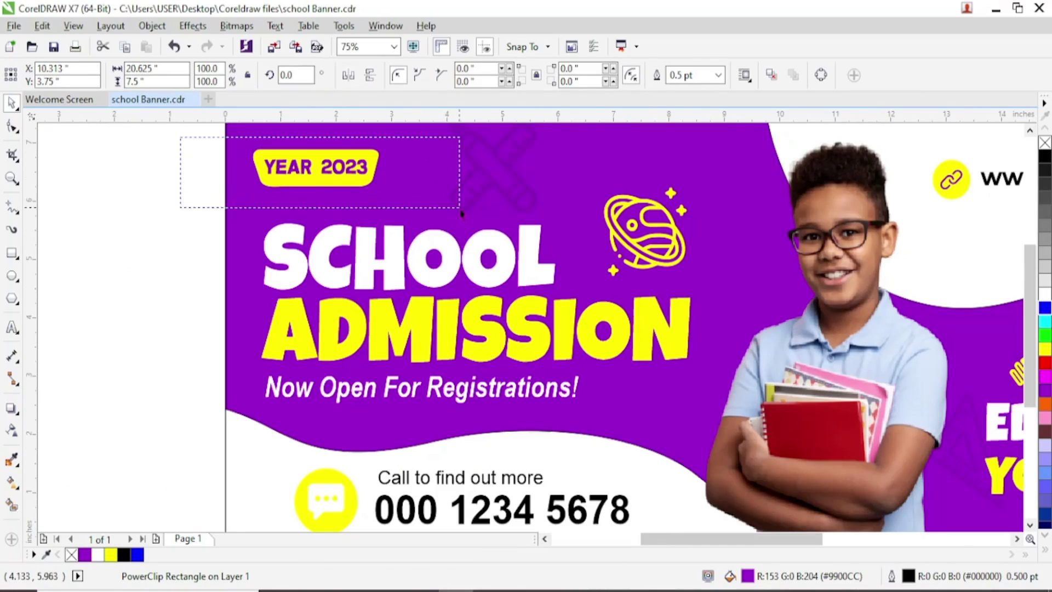
{"action": "left_click", "coordinate": [87, 195]}
{"action": "left_click_drag", "start_coordinate": [25, 181], "coordinate": [251, 212]}
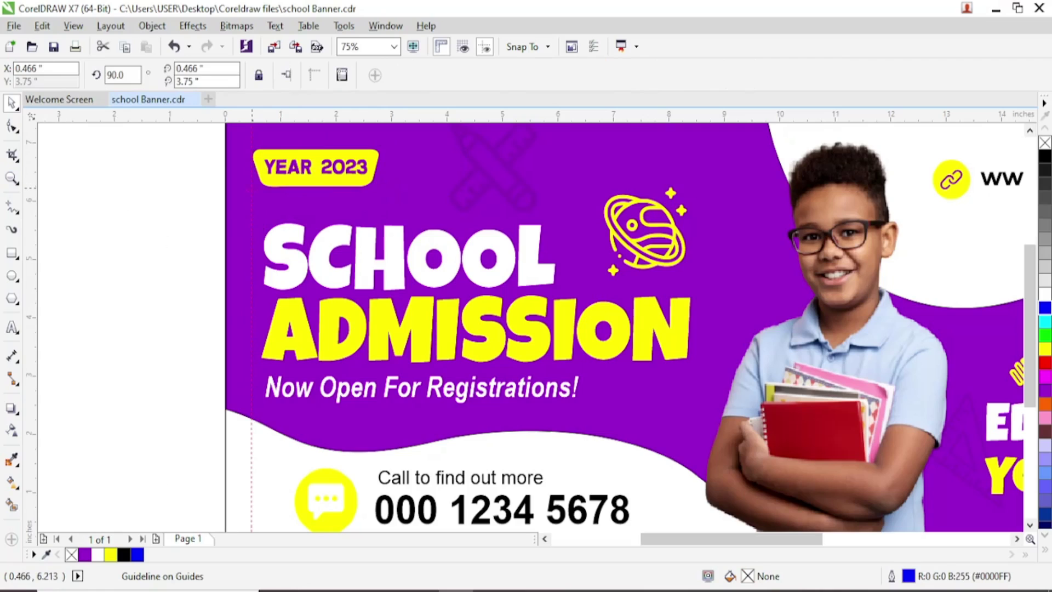
{"action": "left_click", "coordinate": [269, 175]}
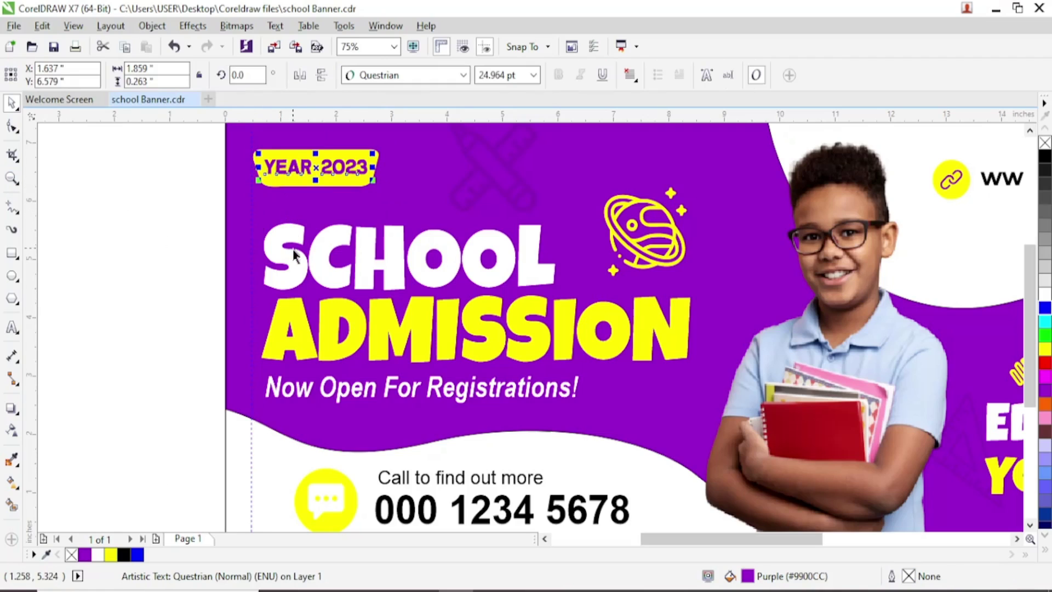
{"action": "left_click", "coordinate": [206, 218]}
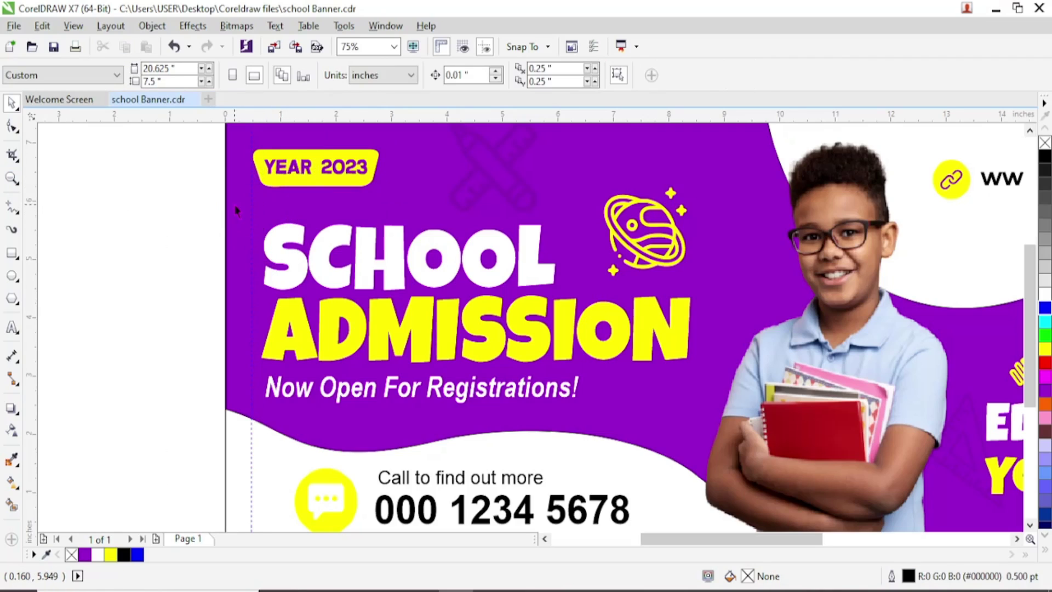
Move the YEAR 2023 badge with its text down closer to SCHOOL, with its left edge in line with the heading.
{"action": "scroll", "coordinate": [235, 208], "scroll_direction": "down", "scroll_amount": 2}
{"action": "scroll", "coordinate": [249, 151], "scroll_direction": "up", "scroll_amount": 2}
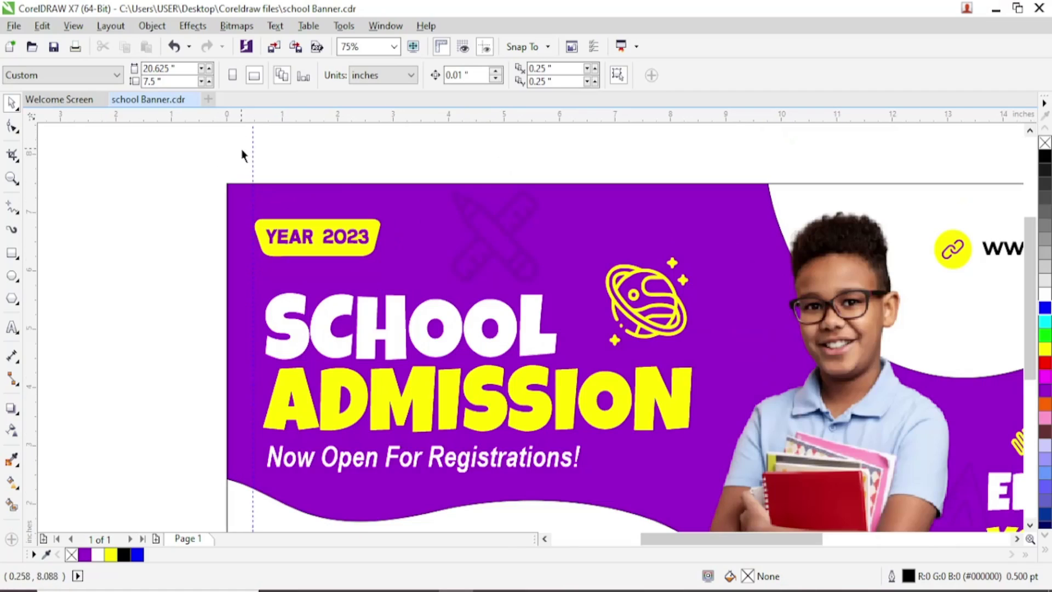
{"action": "left_click_drag", "start_coordinate": [223, 150], "coordinate": [383, 301]}
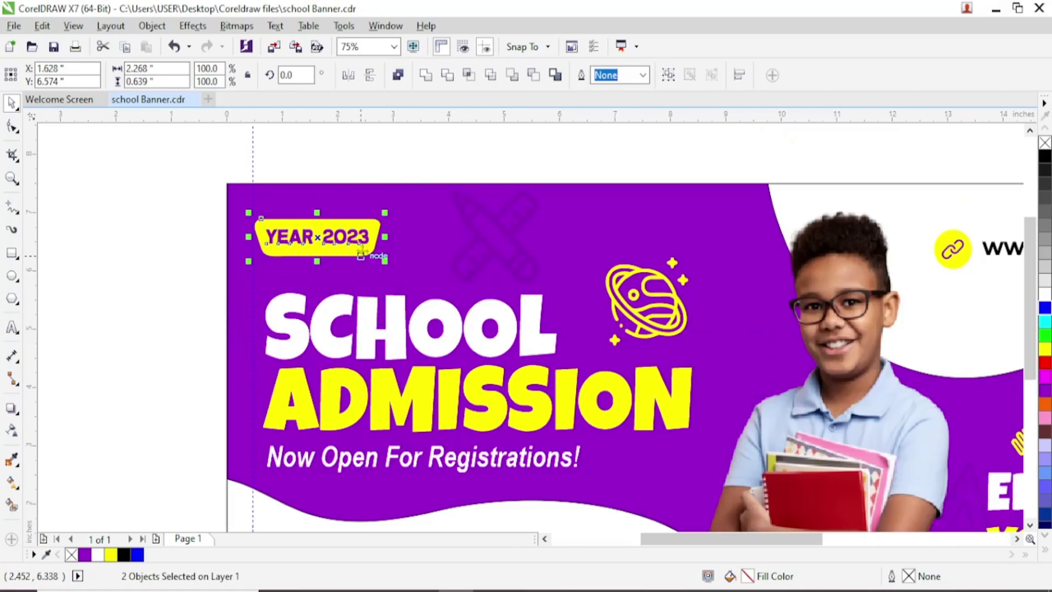
{"action": "left_click_drag", "start_coordinate": [374, 263], "coordinate": [370, 273]}
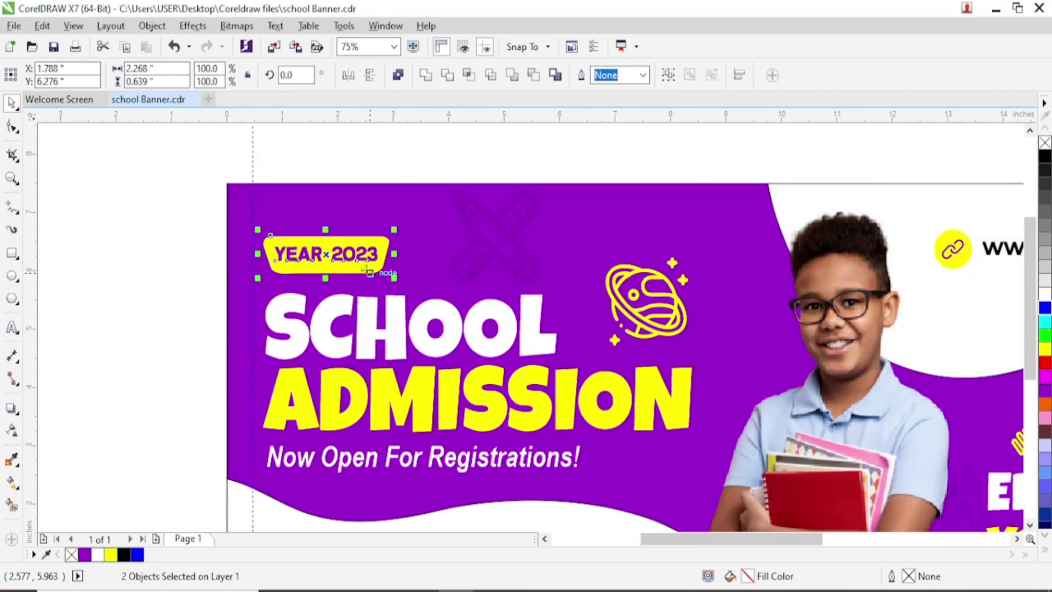
Move "Now Open For Registrations!" closer under ADMISSION, flush with the heading's left edge, and shift the guideline there at about 0.63 inches.
{"action": "left_click", "coordinate": [362, 471]}
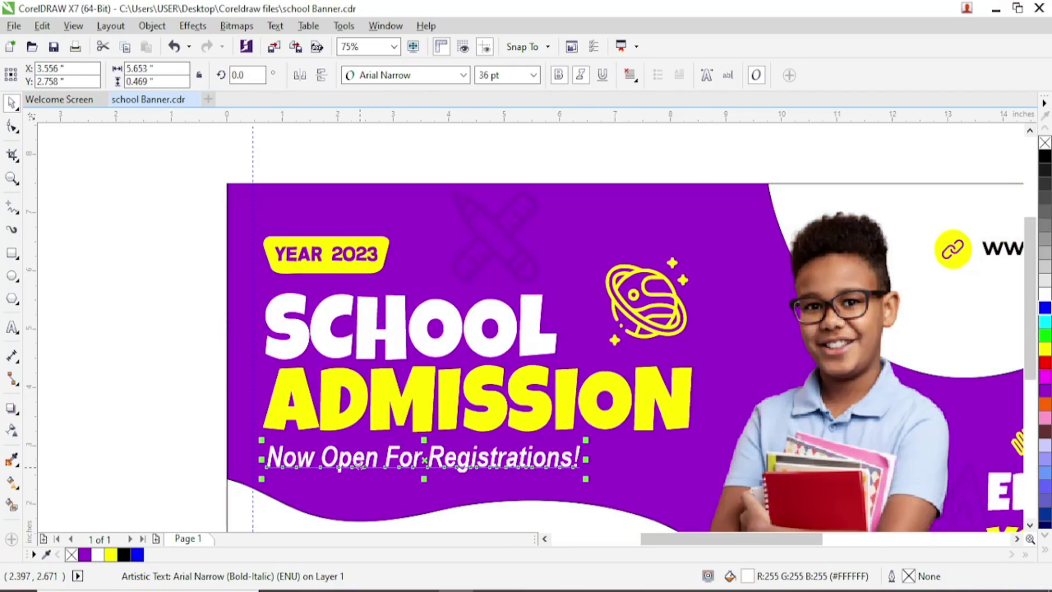
{"action": "left_click_drag", "start_coordinate": [359, 466], "coordinate": [360, 458]}
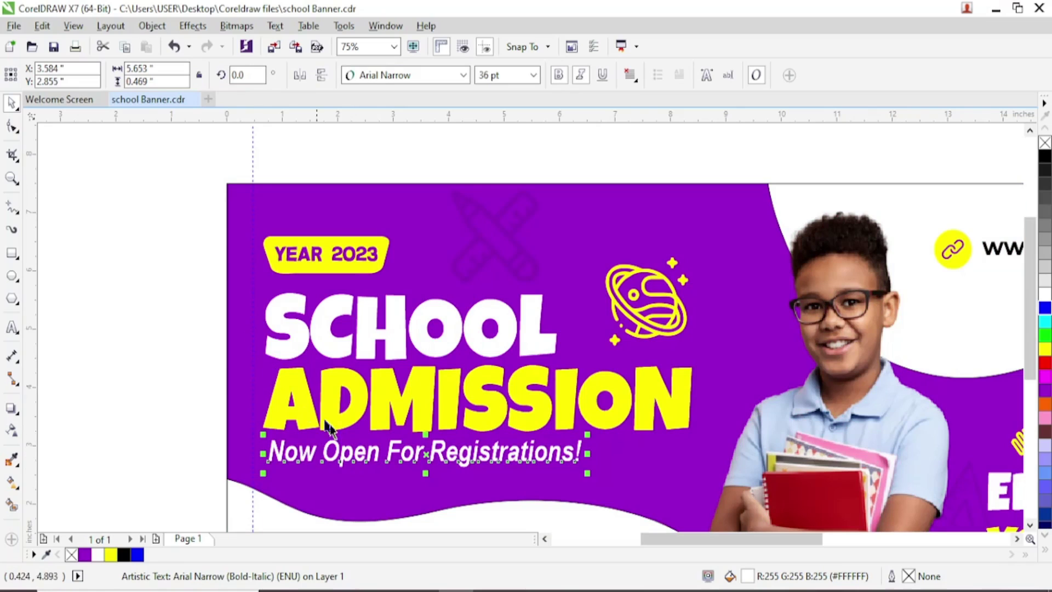
{"action": "left_click_drag", "start_coordinate": [398, 455], "coordinate": [392, 454]}
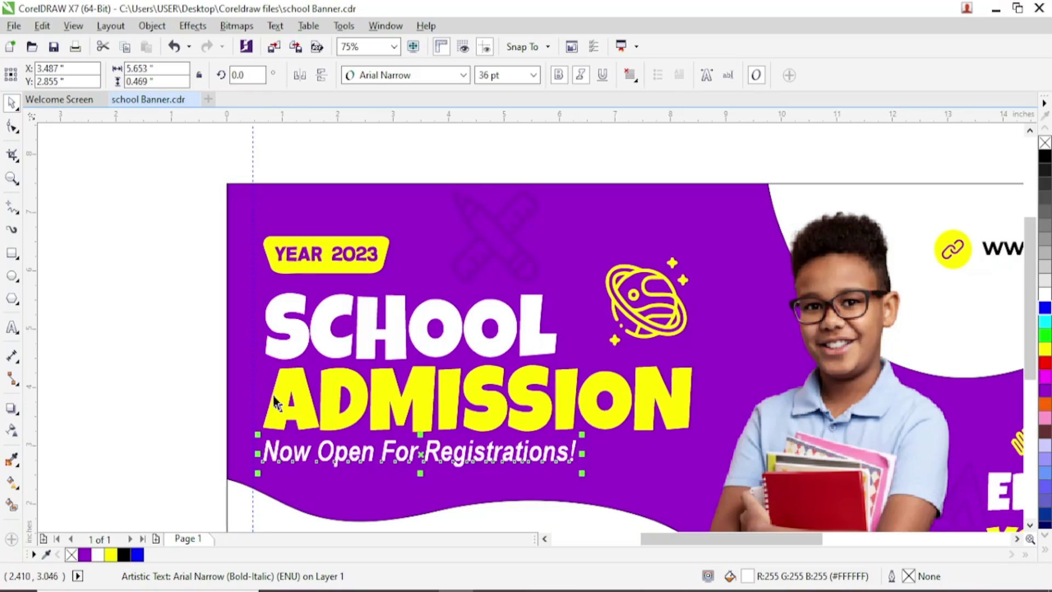
{"action": "mouse_move", "coordinate": [253, 366]}
{"action": "left_mouse_down"}
{"action": "mouse_move", "coordinate": [270, 359]}
{"action": "mouse_move", "coordinate": [263, 349]}
{"action": "left_mouse_up"}
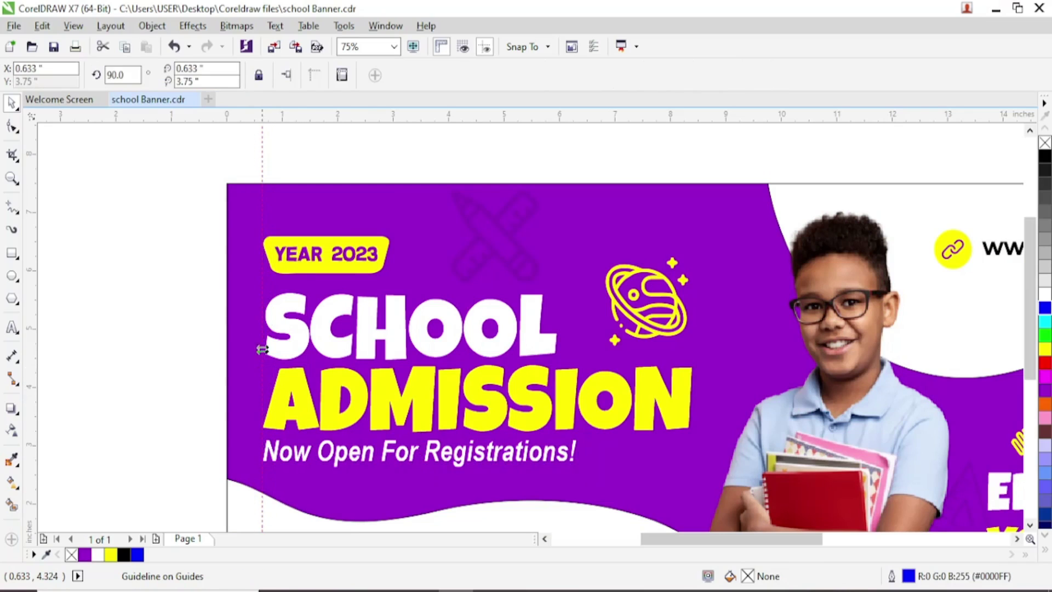
Set the SCHOOL ADMISSION heading's line spacing to 67% and nudge the heading against the guideline.
{"action": "left_click", "coordinate": [317, 335]}
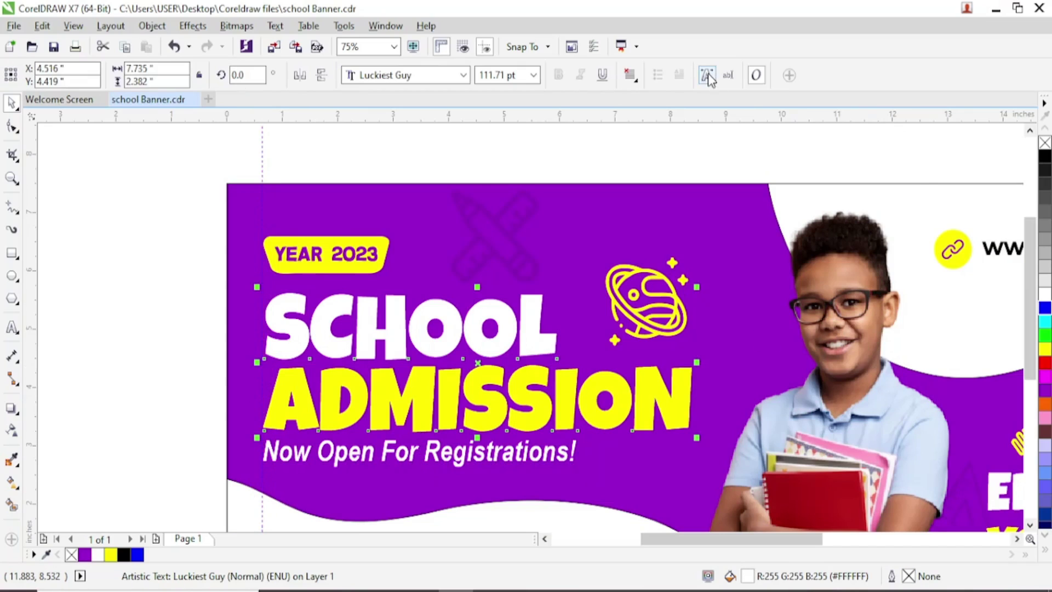
{"action": "key", "text": "ctrl+t"}
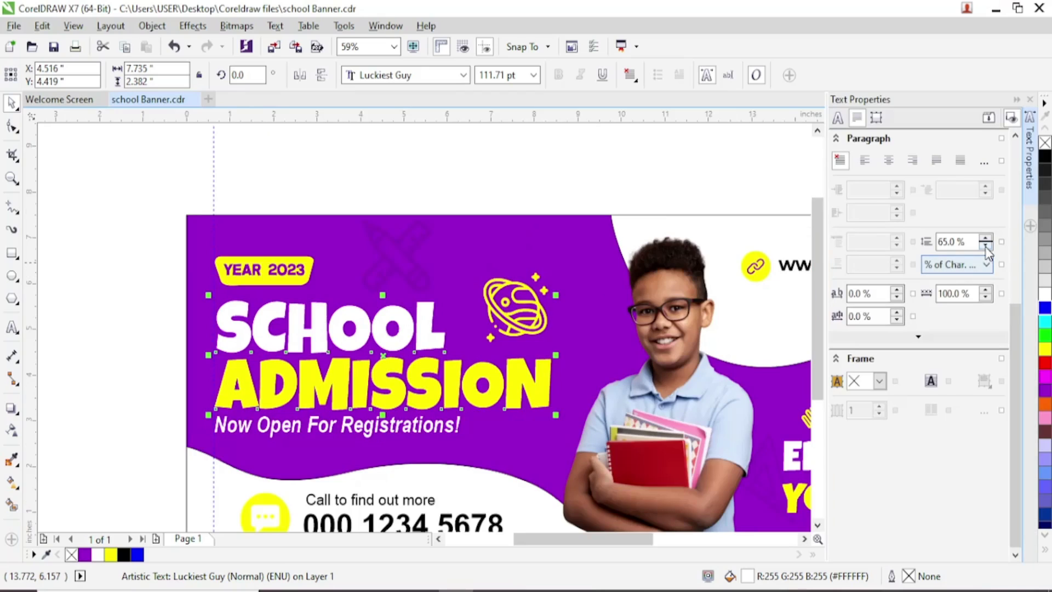
{"action": "left_click", "coordinate": [985, 246]}
{"action": "left_click", "coordinate": [985, 239]}
{"action": "left_click", "coordinate": [985, 239]}
{"action": "left_click", "coordinate": [985, 239]}
{"action": "left_click_drag", "start_coordinate": [423, 316], "coordinate": [421, 318]}
Set the phone number's font to Montserrat (Bold) and shift the number slightly closer to the chat icon.
{"action": "scroll", "coordinate": [383, 318], "scroll_direction": "down", "scroll_amount": 3}
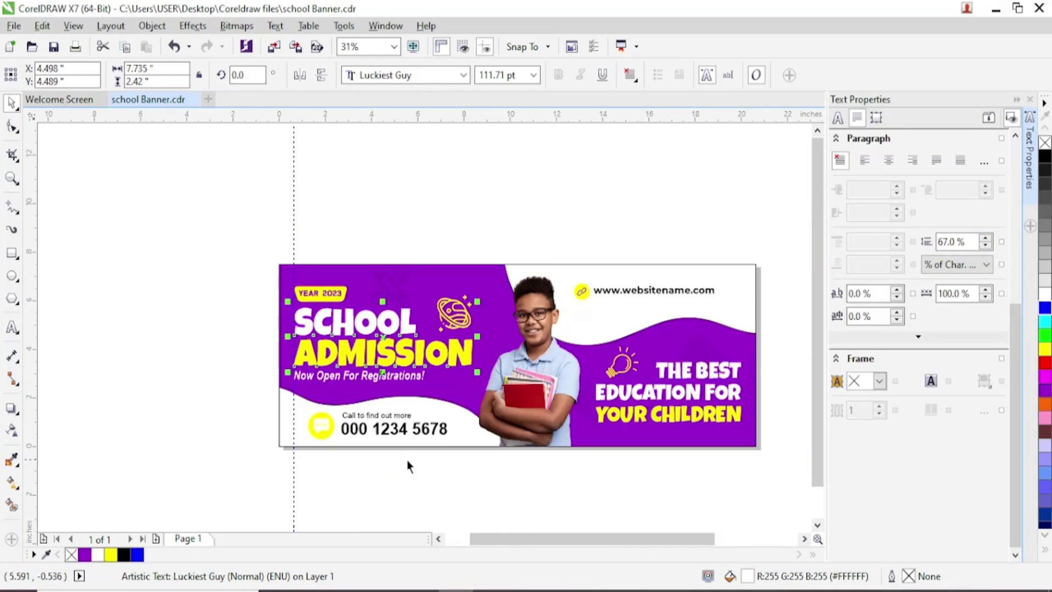
{"action": "left_click", "coordinate": [404, 446]}
{"action": "scroll", "coordinate": [405, 446], "scroll_direction": "up", "scroll_amount": 3}
{"action": "left_click", "coordinate": [385, 415]}
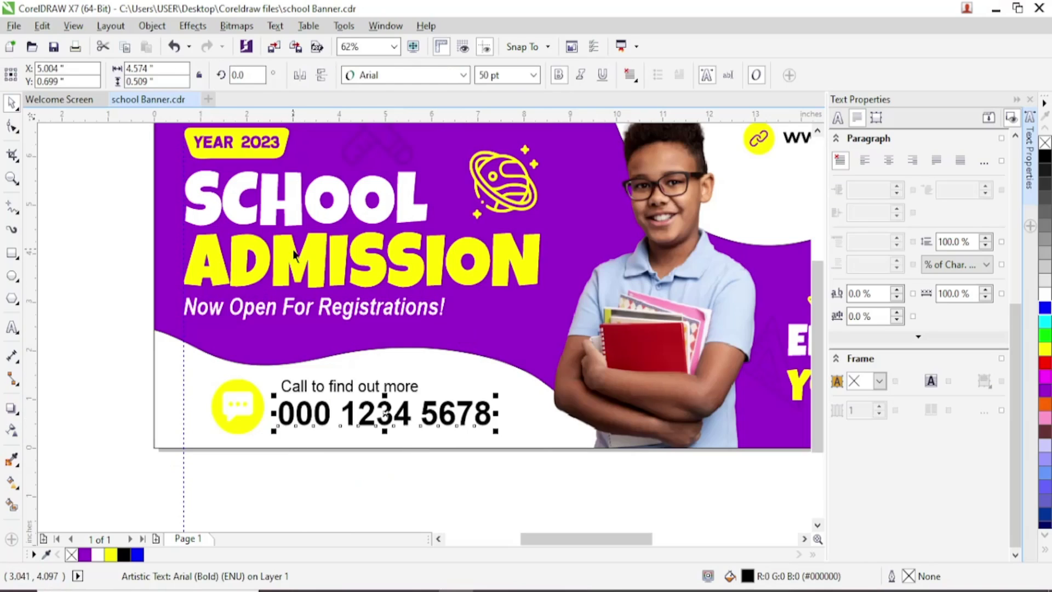
{"action": "scroll", "coordinate": [312, 350], "scroll_direction": "down", "scroll_amount": 3}
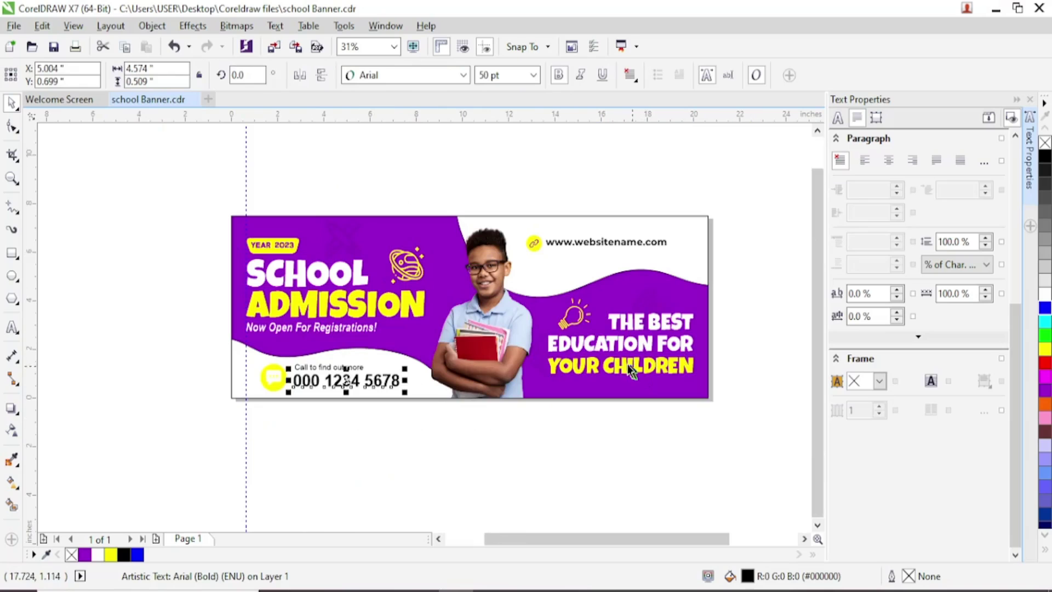
{"action": "left_click", "coordinate": [357, 77]}
{"action": "mouse_move", "coordinate": [428, 145]}
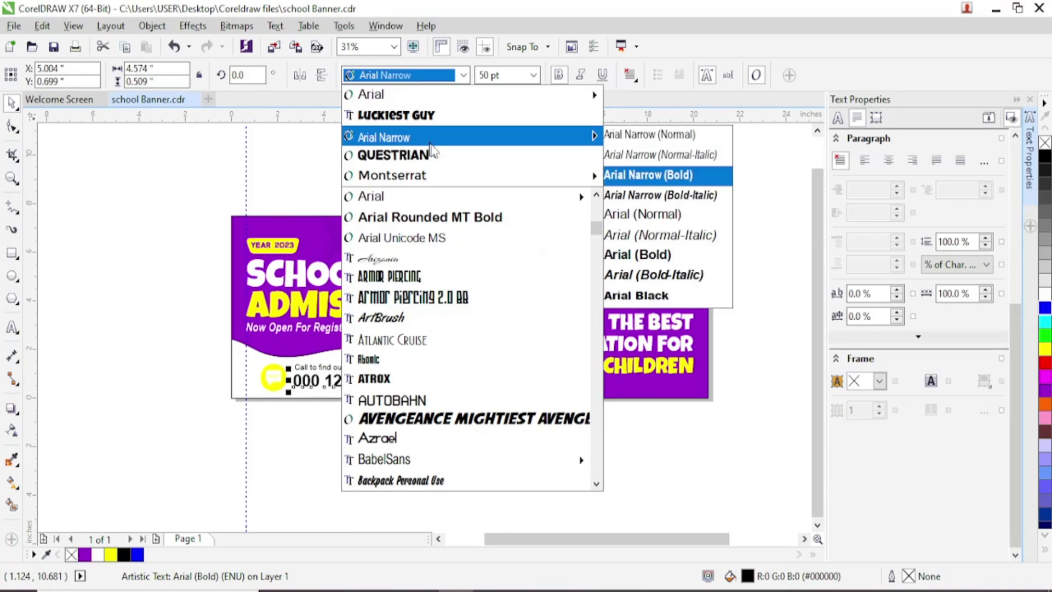
{"action": "mouse_move", "coordinate": [461, 174]}
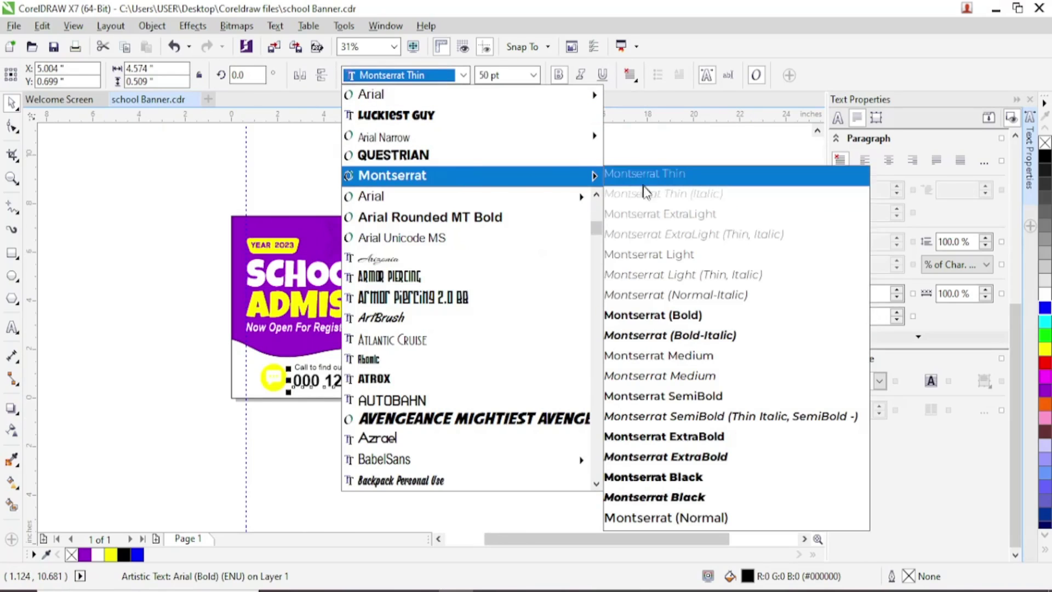
{"action": "left_click", "coordinate": [681, 317]}
{"action": "scroll", "coordinate": [422, 392], "scroll_direction": "up", "scroll_amount": 2}
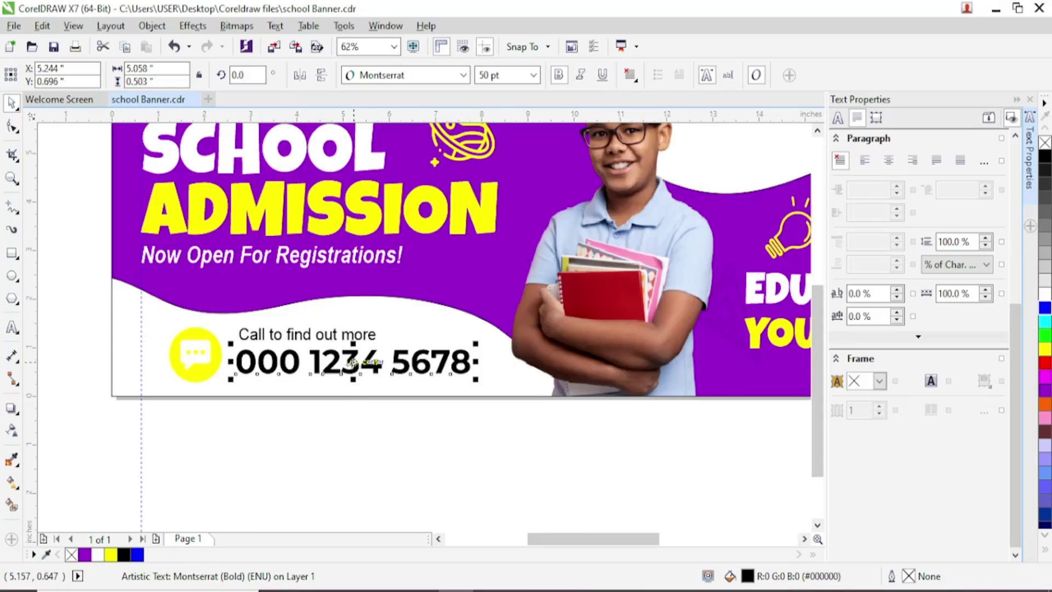
{"action": "left_click_drag", "start_coordinate": [352, 362], "coordinate": [347, 362]}
Move "Call to find out more" flush with the phone number's left edge and set its font to Montserrat (Bold).
{"action": "left_click", "coordinate": [307, 334]}
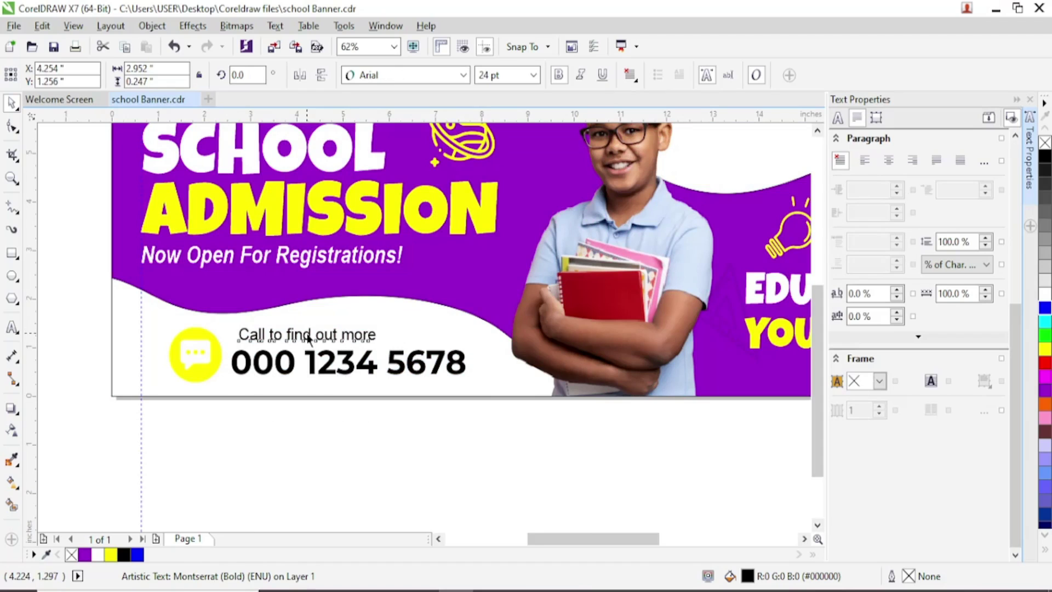
{"action": "left_click_drag", "start_coordinate": [307, 335], "coordinate": [299, 336]}
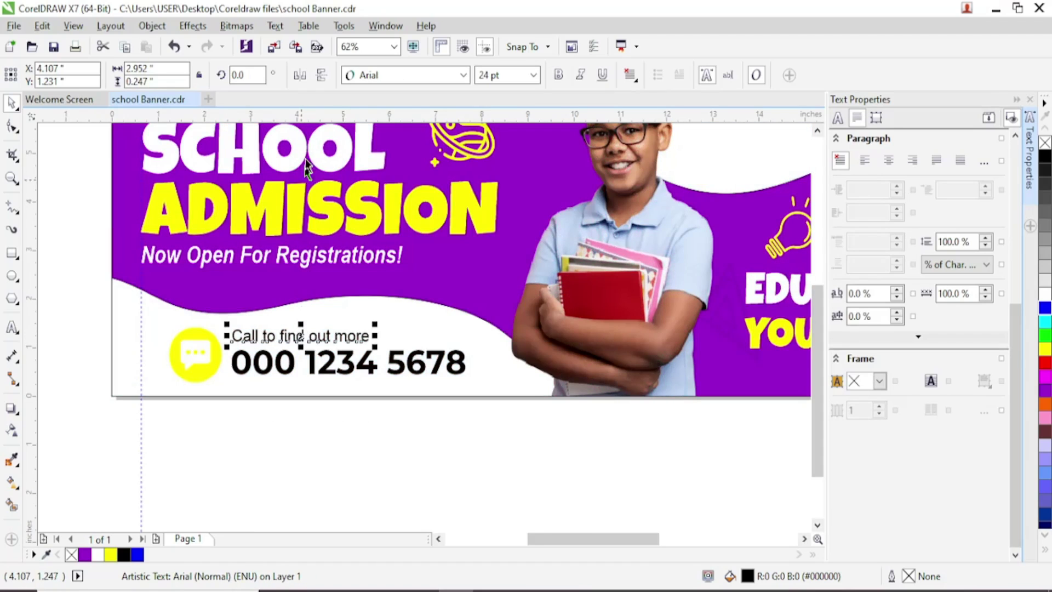
{"action": "left_click", "coordinate": [403, 75]}
{"action": "mouse_move", "coordinate": [486, 114]}
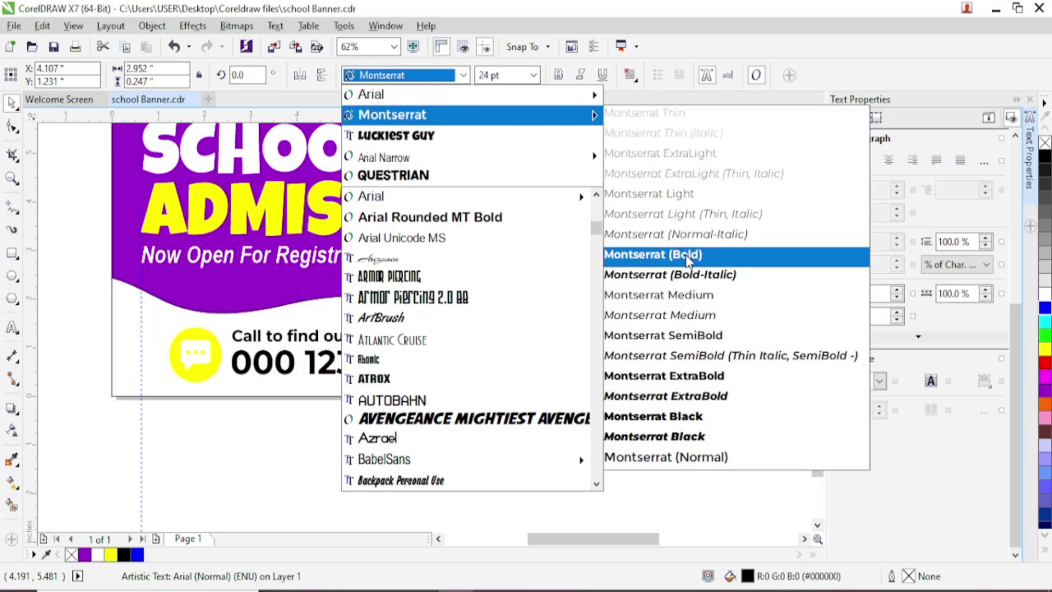
{"action": "left_click", "coordinate": [688, 255]}
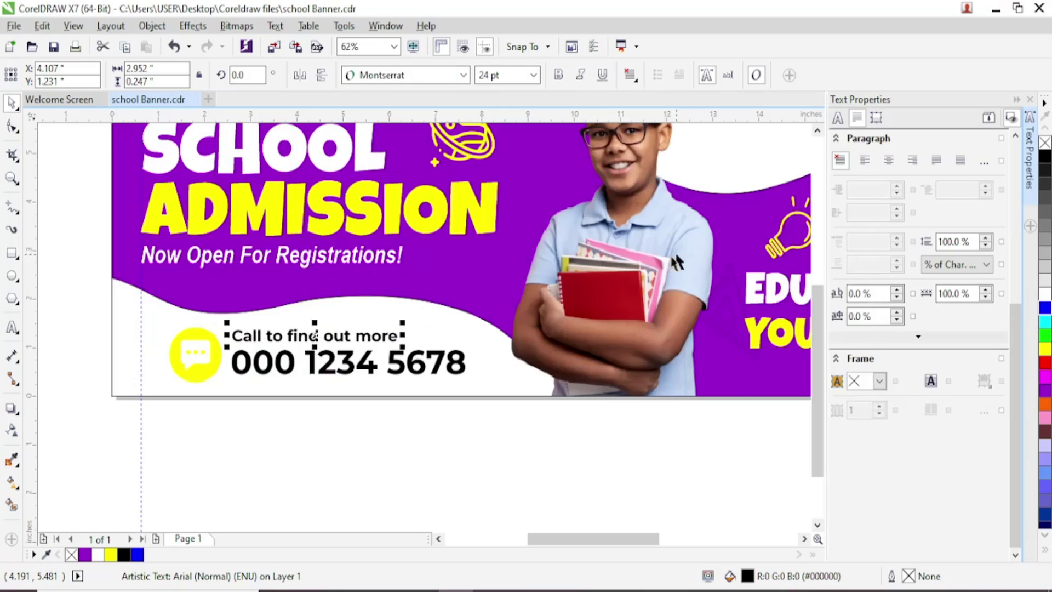
{"action": "left_click", "coordinate": [477, 420]}
Add a horizontal guideline along the chat icon's lower edge, at about 0.26 inches.
{"action": "left_click", "coordinate": [210, 373]}
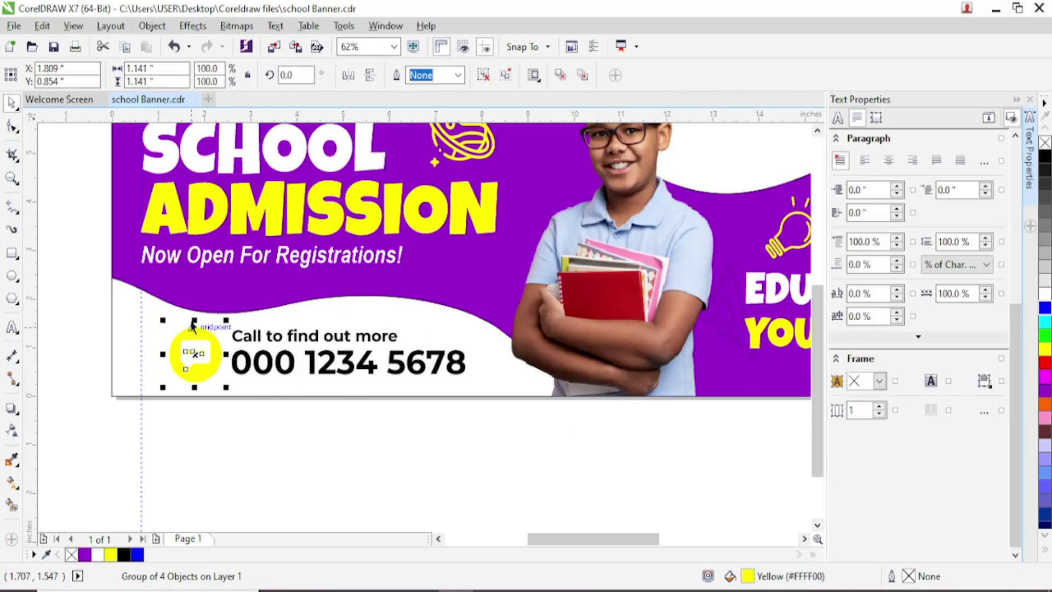
{"action": "left_click_drag", "start_coordinate": [232, 345], "coordinate": [246, 383]}
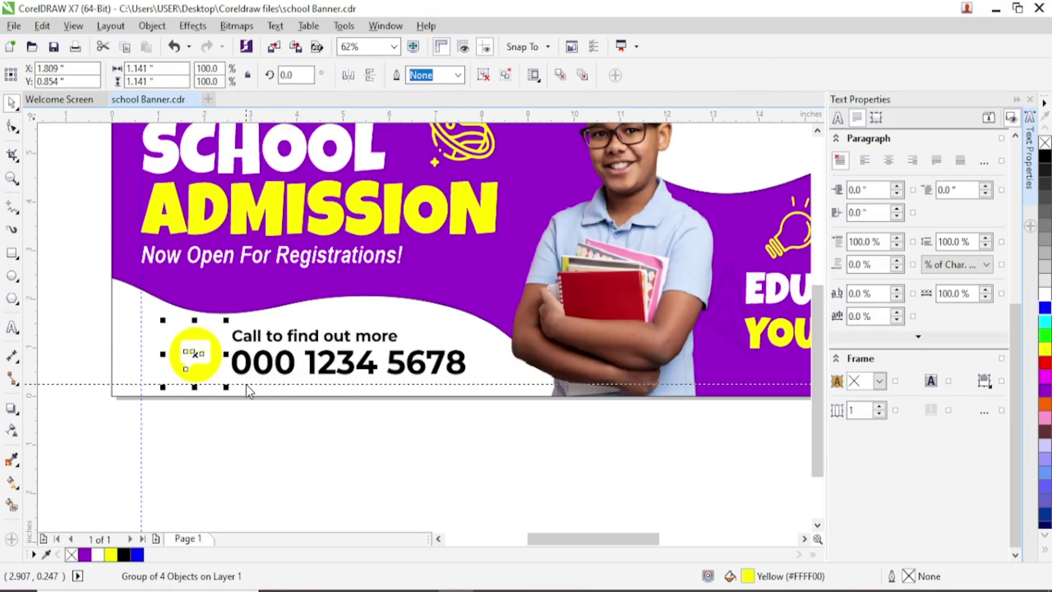
{"action": "scroll", "coordinate": [187, 371], "scroll_direction": "up", "scroll_amount": 4}
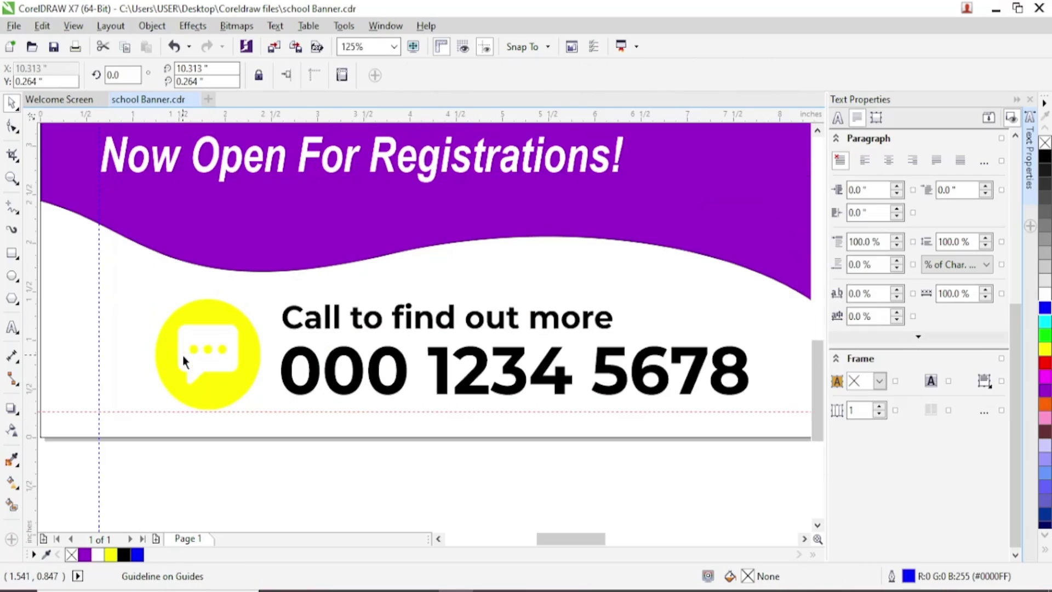
Move the chat icon up slightly to rest on the horizontal guideline and lower the contact text beside it.
{"action": "left_click", "coordinate": [215, 320]}
{"action": "left_click_drag", "start_coordinate": [219, 316], "coordinate": [219, 310]}
{"action": "scroll", "coordinate": [296, 359], "scroll_direction": "down", "scroll_amount": 4}
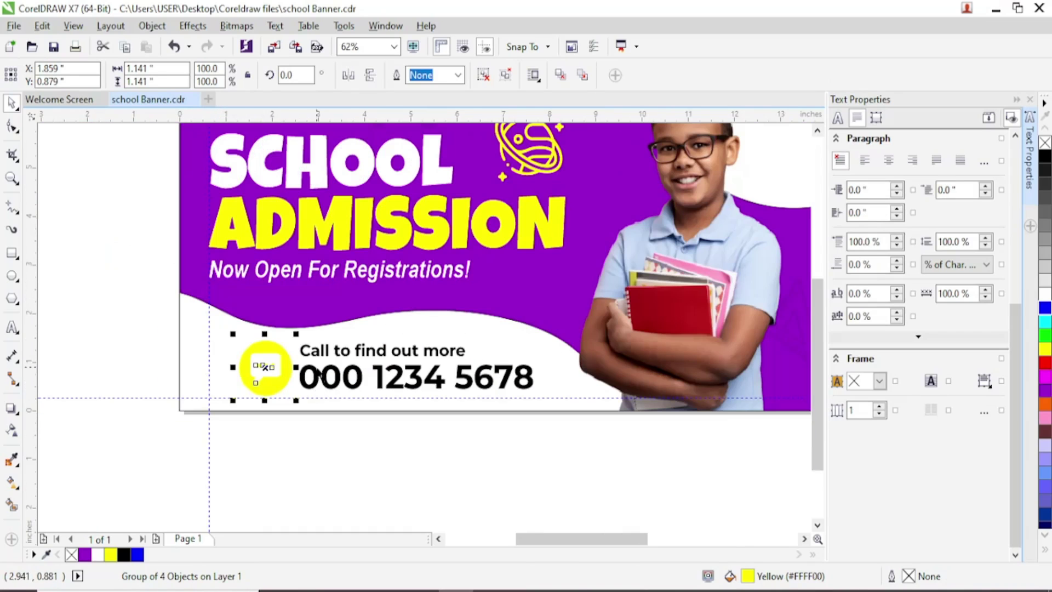
{"action": "mouse_move", "coordinate": [328, 358]}
{"action": "left_mouse_down"}
{"action": "mouse_move", "coordinate": [339, 386]}
{"action": "mouse_move", "coordinate": [337, 353]}
{"action": "left_mouse_up"}
{"action": "left_click", "coordinate": [354, 433]}
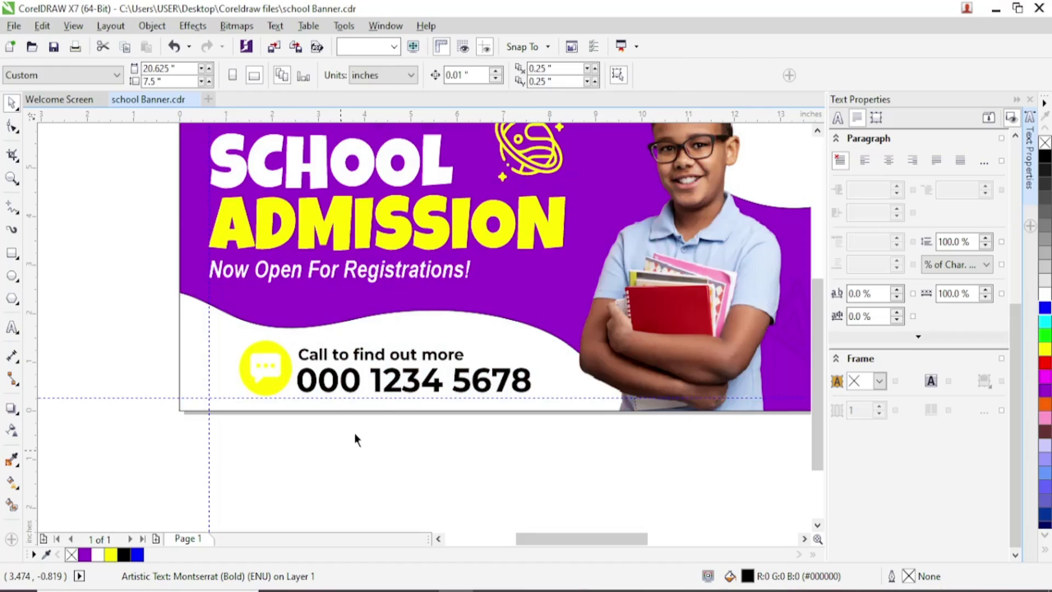
Close the Text Properties docker and open the banner's PowerClip contents for editing.
{"action": "scroll", "coordinate": [353, 430], "scroll_direction": "down", "scroll_amount": 2}
{"action": "scroll", "coordinate": [660, 386], "scroll_direction": "up", "scroll_amount": 2}
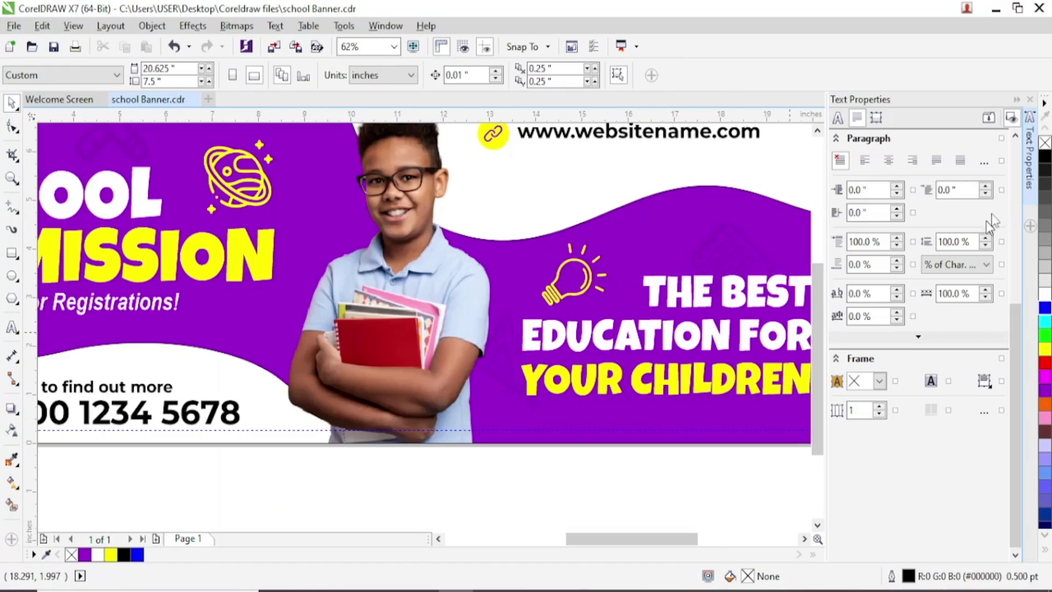
{"action": "left_click", "coordinate": [1030, 99]}
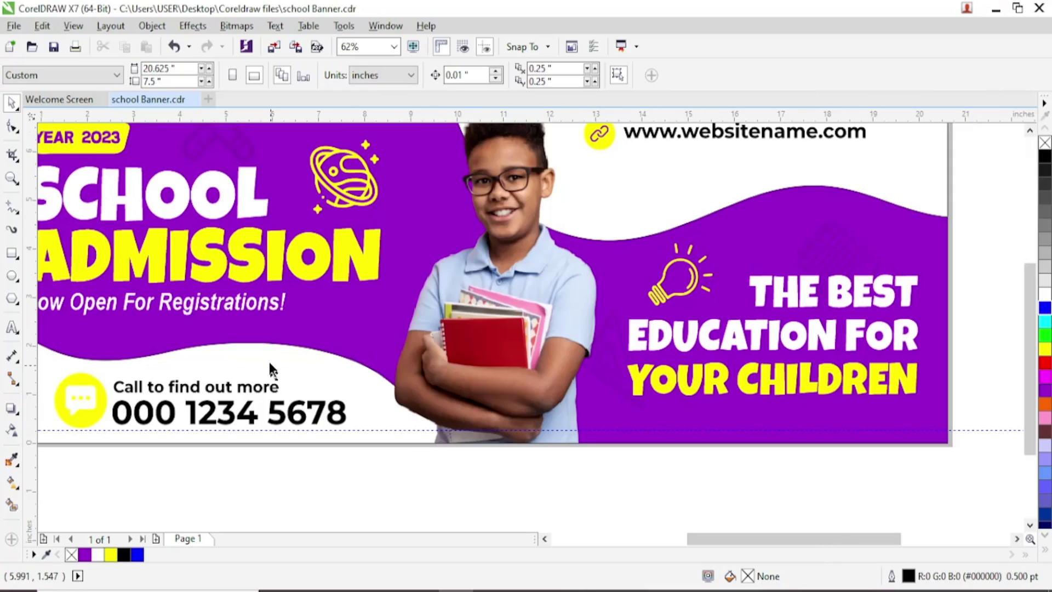
{"action": "right_click", "coordinate": [337, 330]}
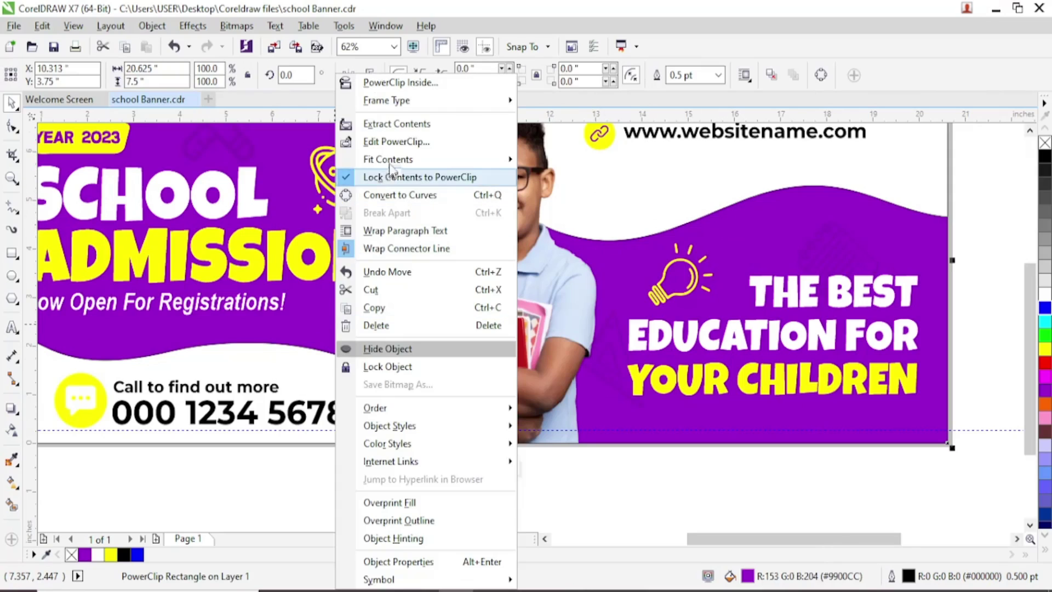
{"action": "left_click", "coordinate": [397, 143]}
Remove the outline from the white wave shape behind the contact details.
{"action": "left_click", "coordinate": [353, 386]}
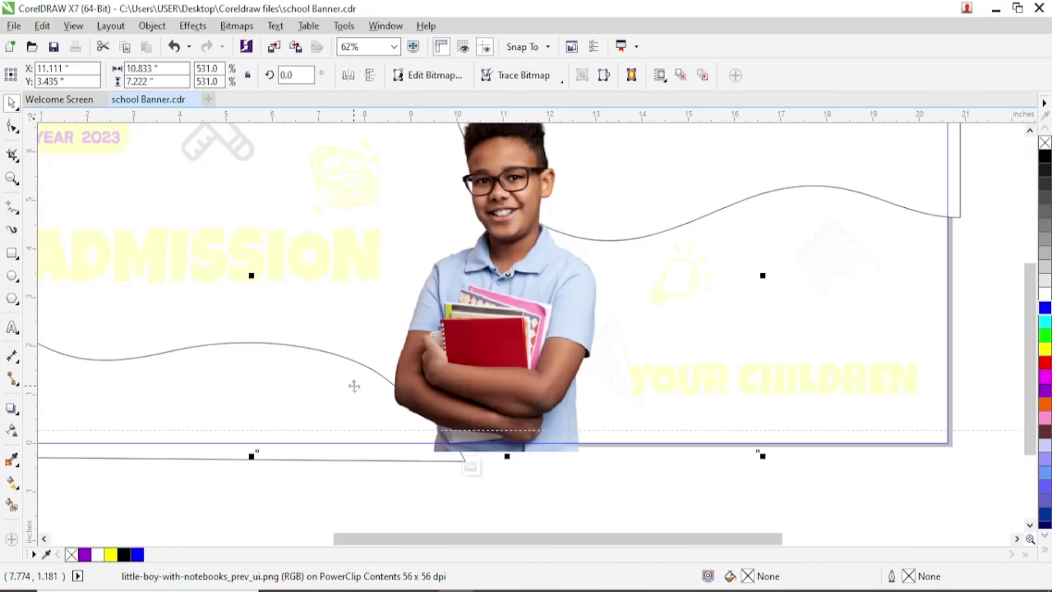
{"action": "left_click", "coordinate": [174, 383]}
{"action": "scroll", "coordinate": [362, 430], "scroll_direction": "down", "scroll_amount": 2}
{"action": "scroll", "coordinate": [172, 428], "scroll_direction": "up", "scroll_amount": 2}
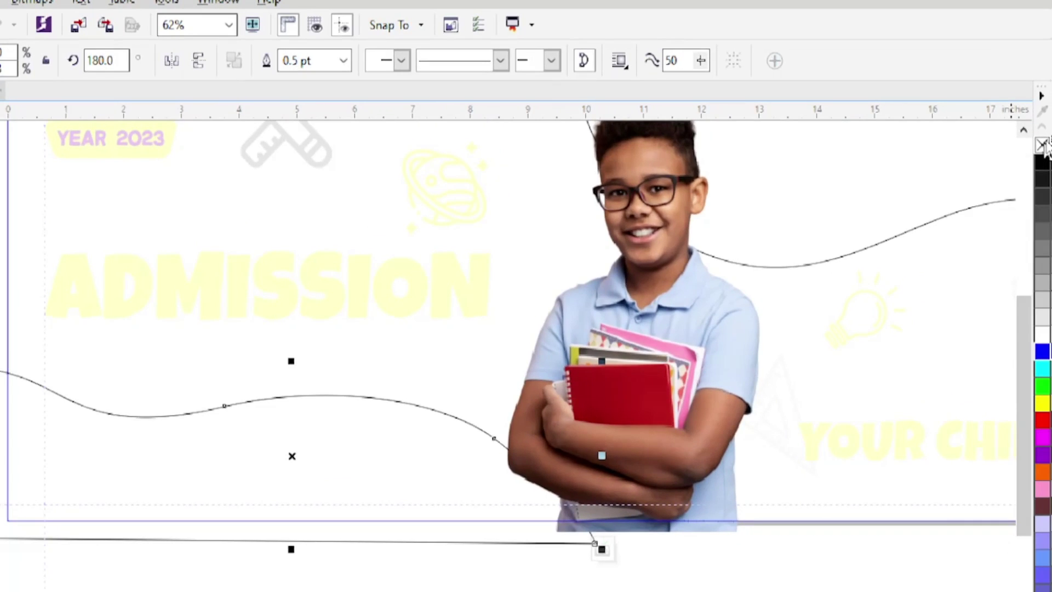
{"action": "right_click", "coordinate": [1043, 145]}
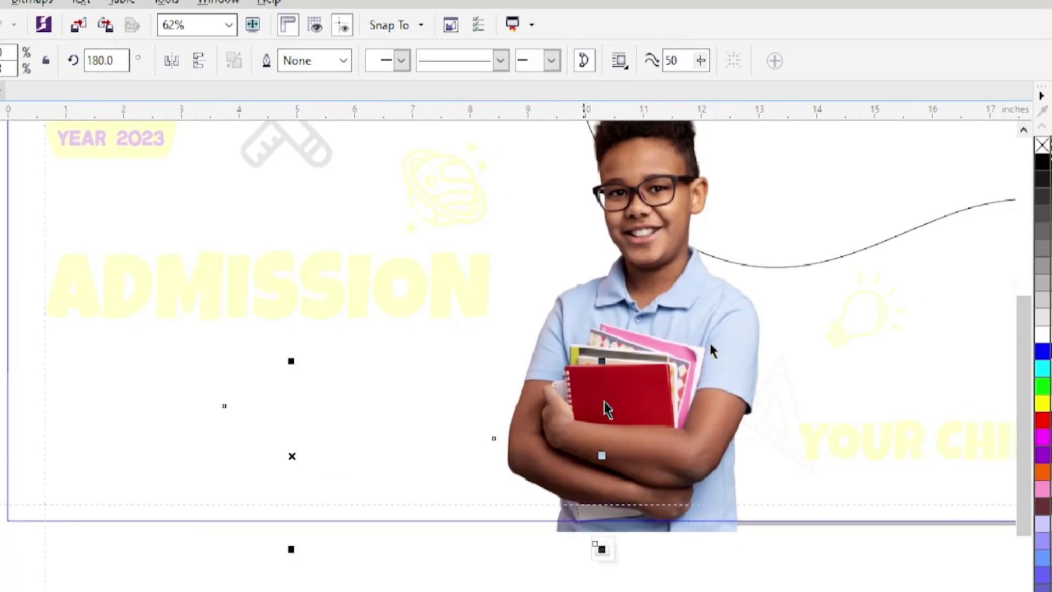
Remove the outline from the white wave shape behind the website address.
{"action": "key", "text": "F3"}
{"action": "left_click", "coordinate": [845, 200]}
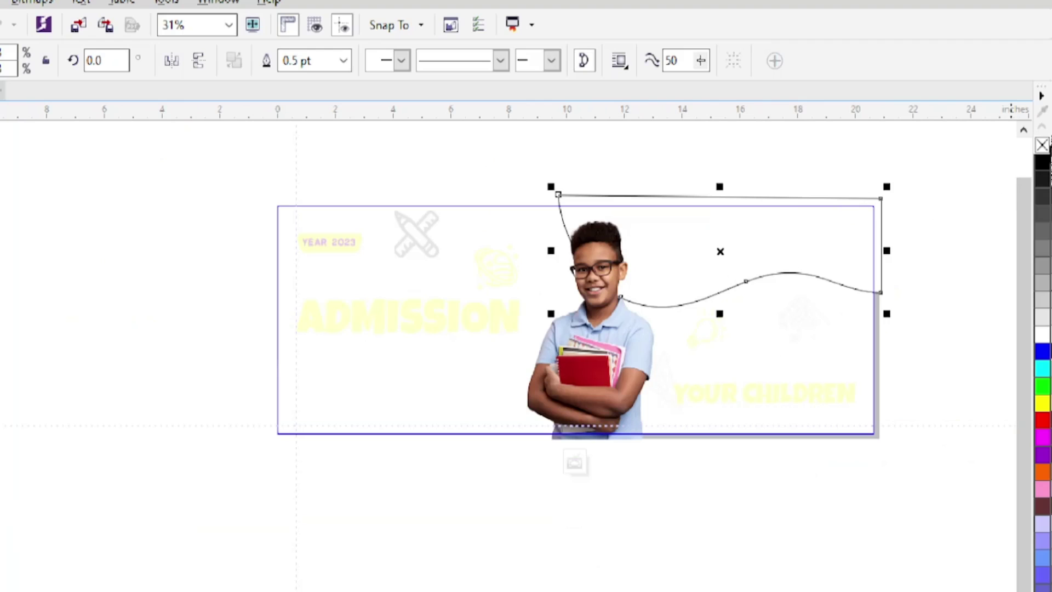
{"action": "right_click", "coordinate": [1043, 146]}
{"action": "scroll", "coordinate": [733, 248], "scroll_direction": "down", "scroll_amount": 1}
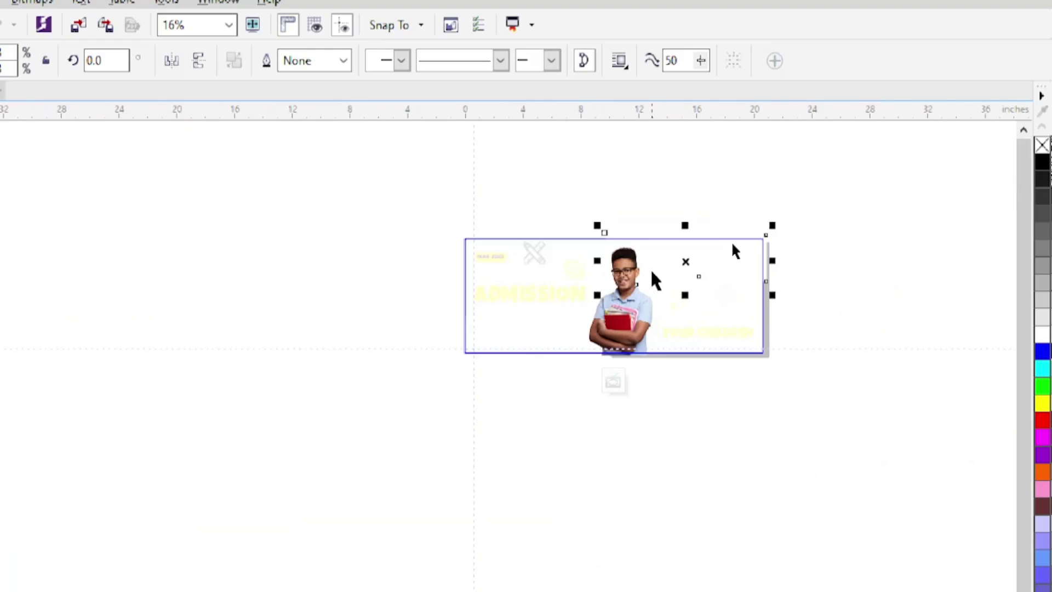
{"action": "scroll", "coordinate": [733, 248], "scroll_direction": "up", "scroll_amount": 1}
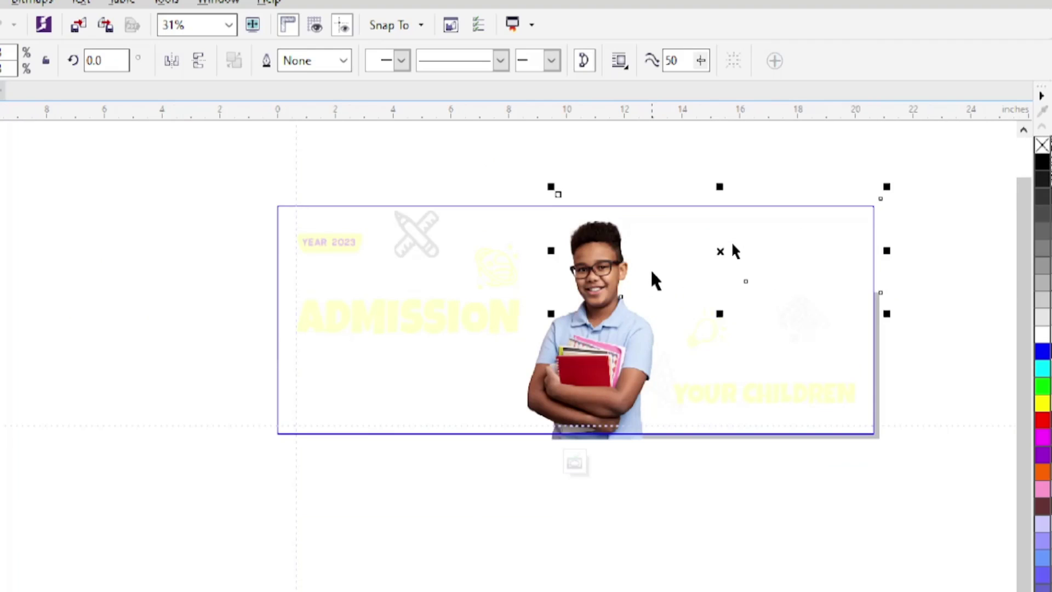
{"action": "key", "text": "super"}
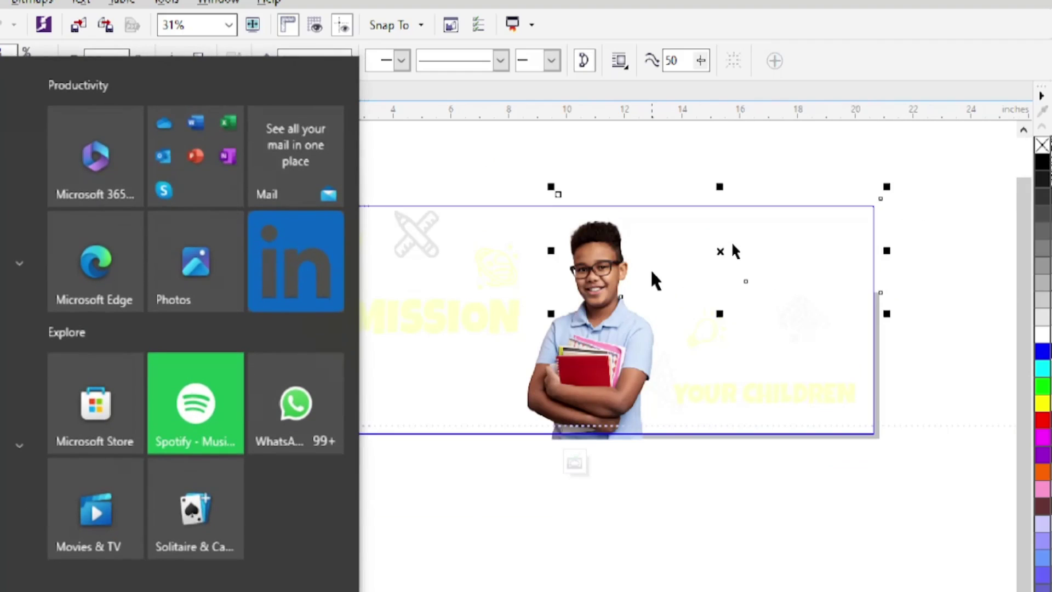
{"action": "key", "text": "super"}
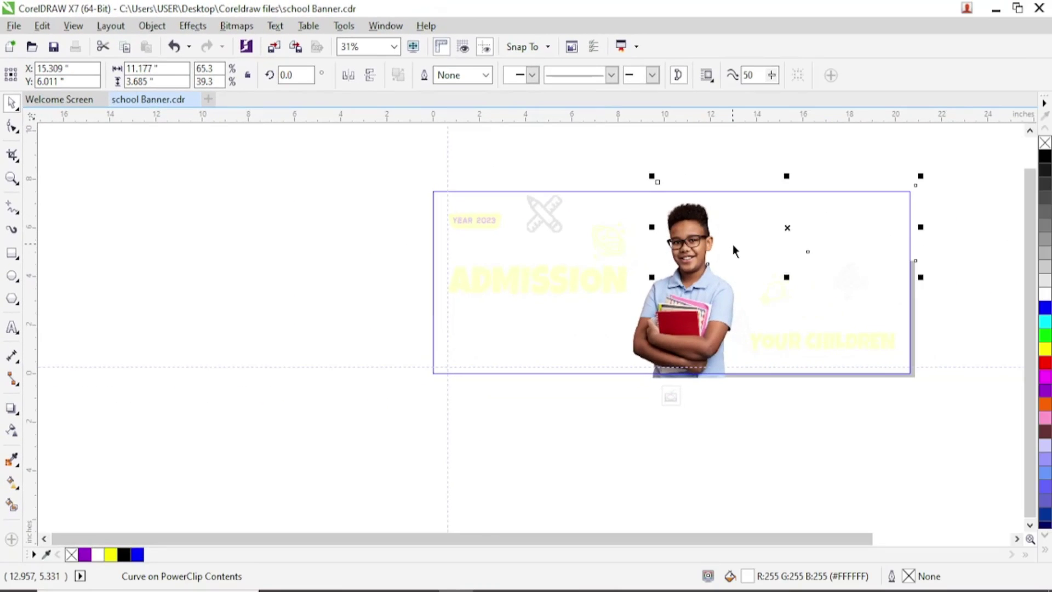
Finish editing the banner's PowerClip contents.
{"action": "left_click", "coordinate": [394, 46]}
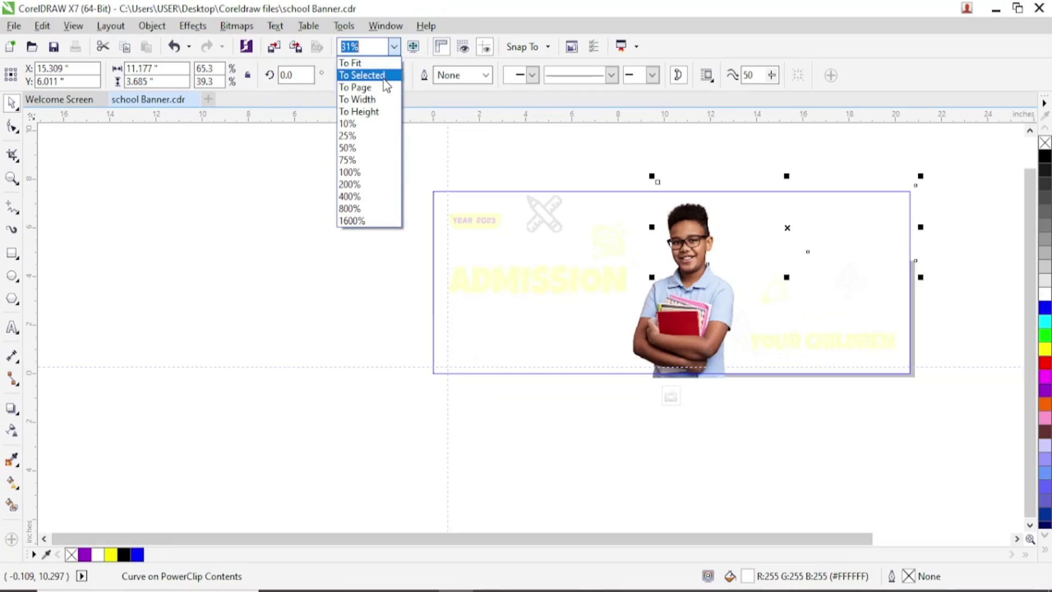
{"action": "left_click", "coordinate": [384, 88]}
{"action": "right_click", "coordinate": [736, 240]}
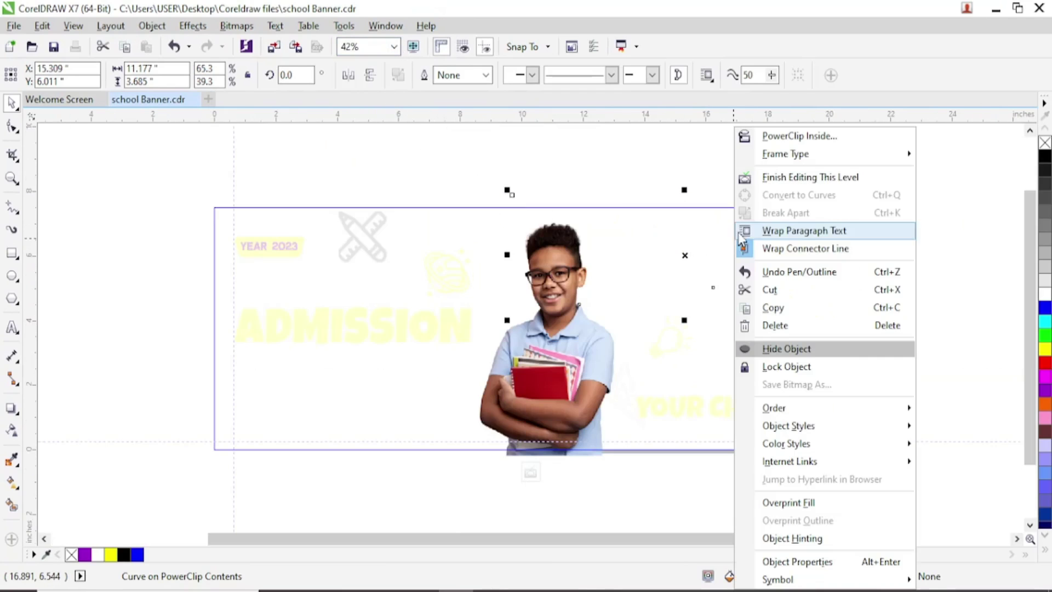
{"action": "left_click", "coordinate": [775, 178]}
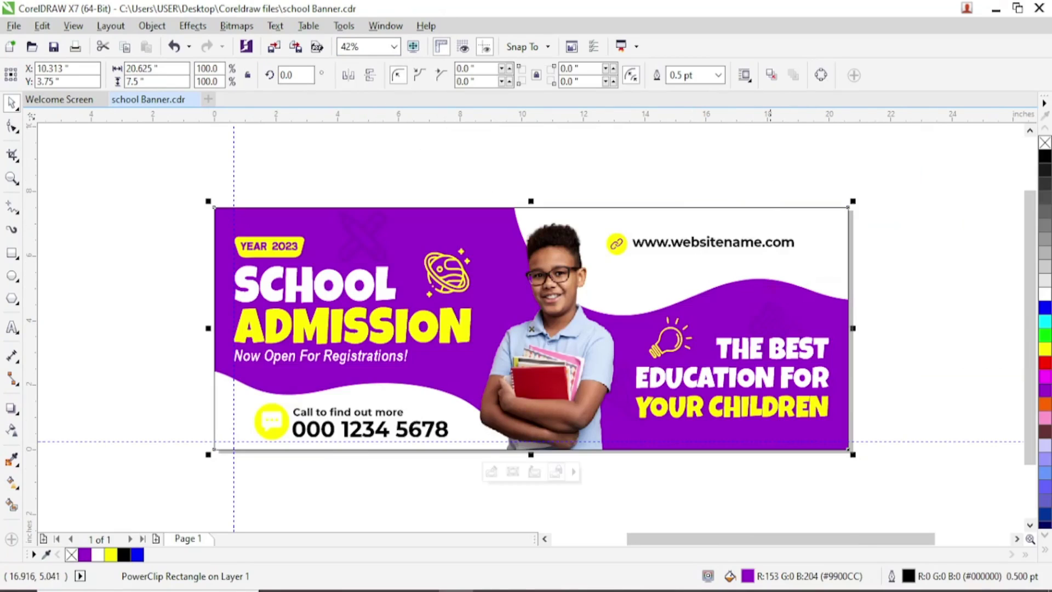
Add the artistic text "ENROLL NOW" on two lines in the empty area left of the banner.
{"action": "left_click", "coordinate": [12, 327]}
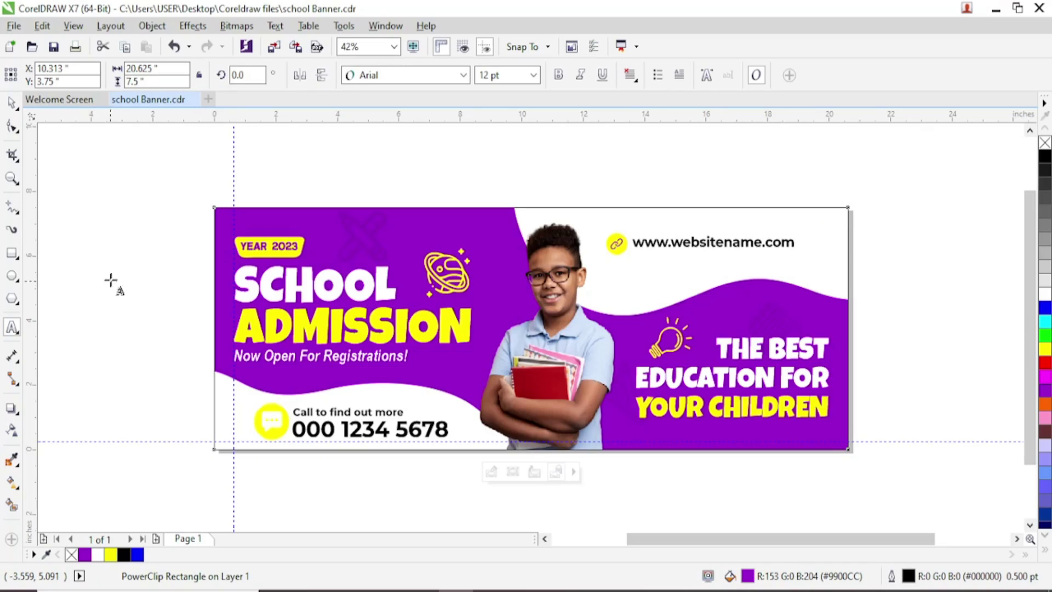
{"action": "left_click", "coordinate": [101, 226]}
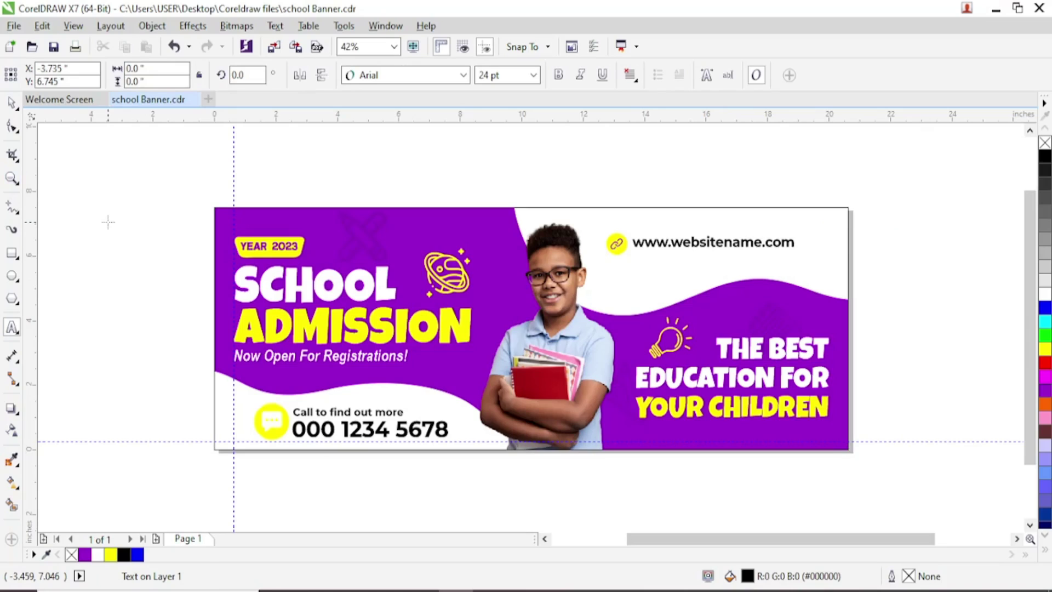
{"action": "type", "text": "ENROLL"}
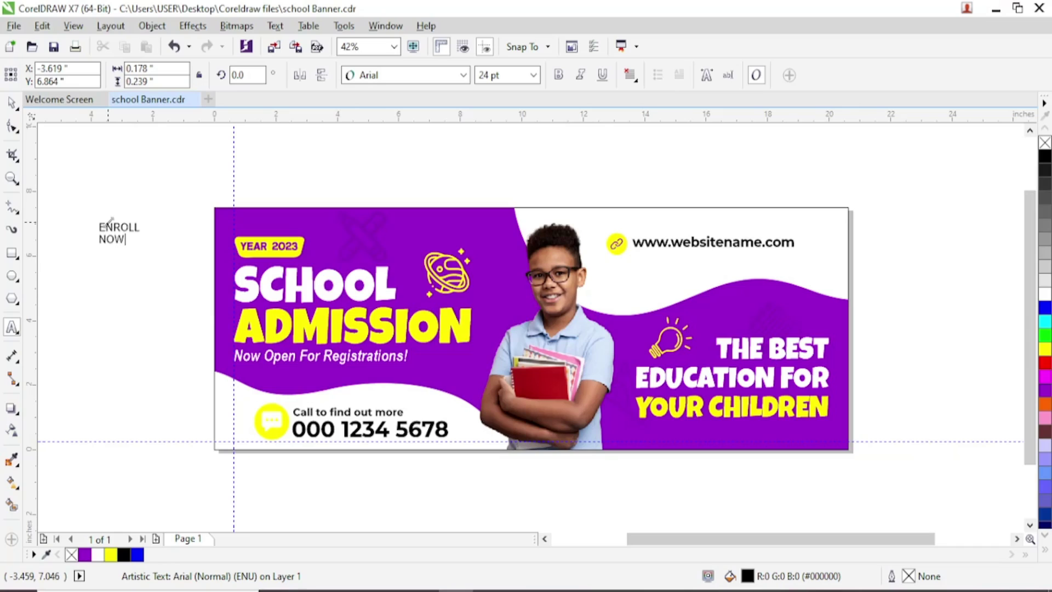
{"action": "left_click", "coordinate": [11, 102]}
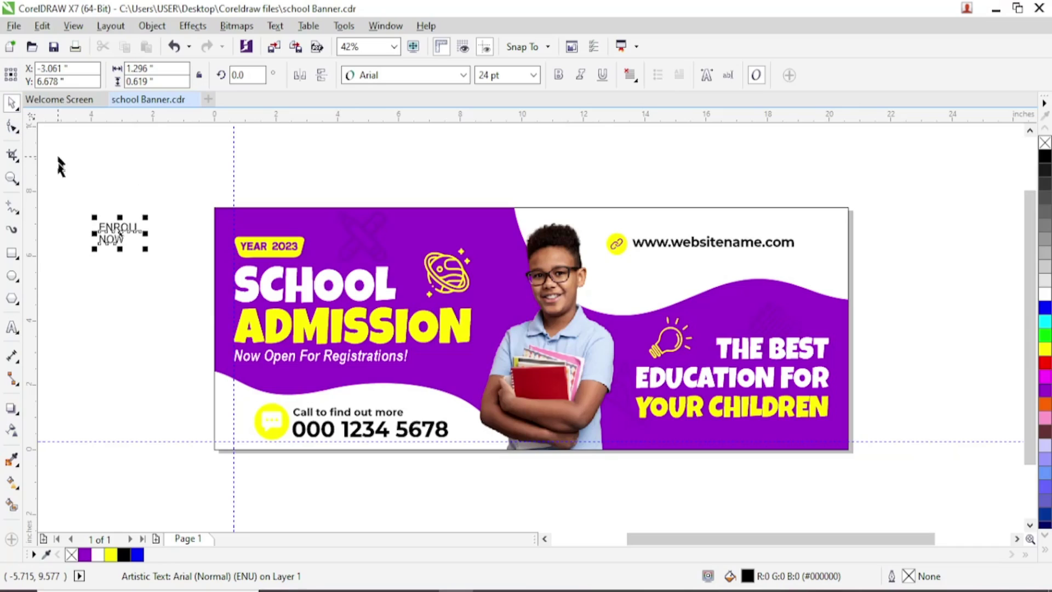
Copy the yellow badge shape behind YEAR 2023 to just below the ENROLL NOW text and mirror it vertically.
{"action": "scroll", "coordinate": [93, 230], "scroll_direction": "up", "scroll_amount": 4}
{"action": "scroll", "coordinate": [307, 263], "scroll_direction": "down", "scroll_amount": 1}
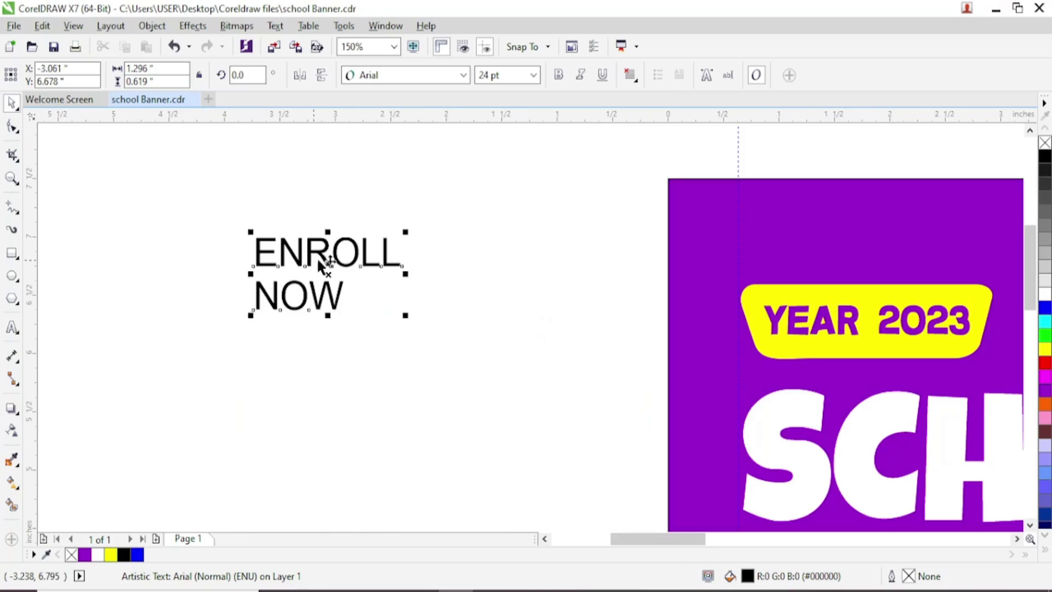
{"action": "left_click", "coordinate": [783, 346]}
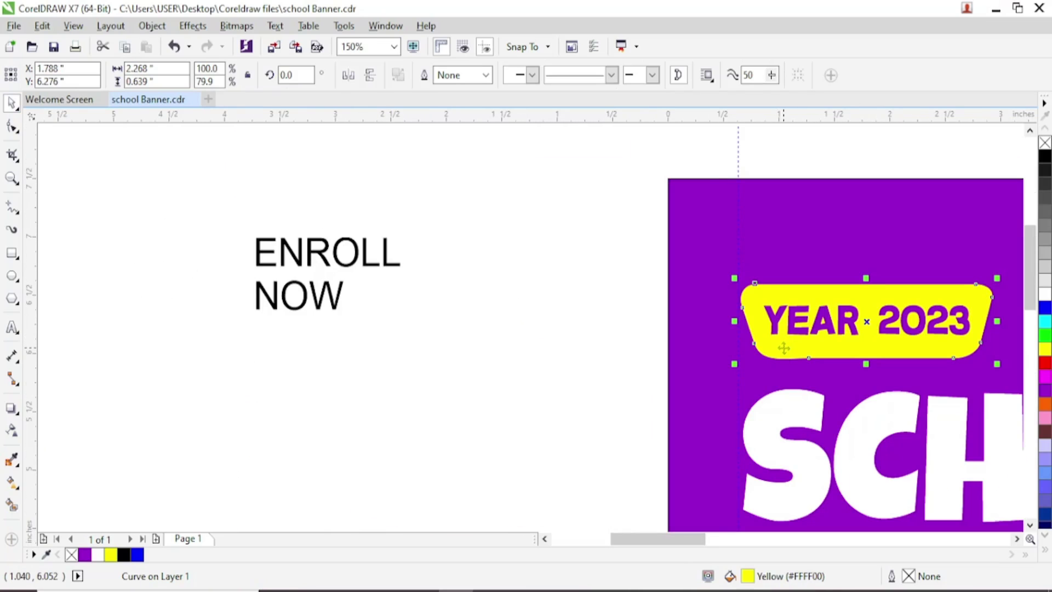
{"action": "left_click_drag", "start_coordinate": [786, 348], "coordinate": [298, 376]}
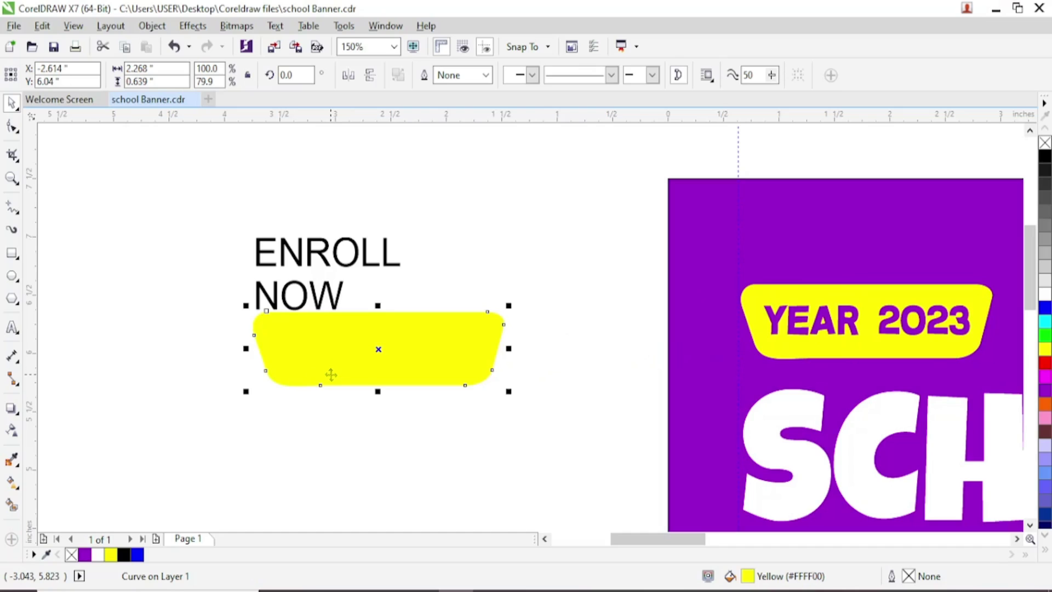
{"action": "left_click", "coordinate": [371, 78]}
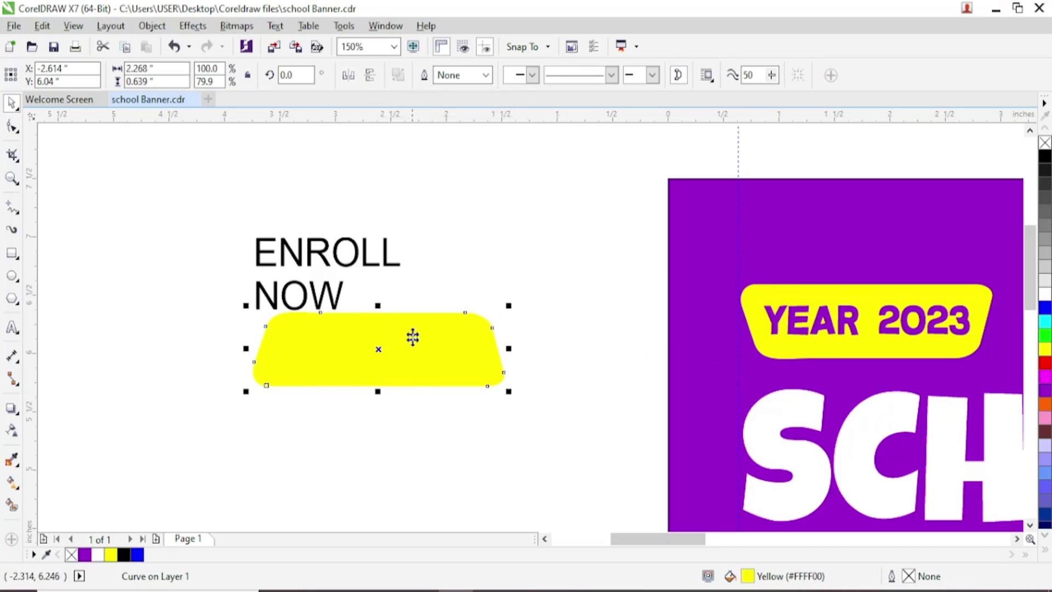
Stretch the copied yellow shape to about 1 inch tall, make it narrower, and move the ENROLL NOW text onto it.
{"action": "left_click_drag", "start_coordinate": [379, 392], "coordinate": [376, 435]}
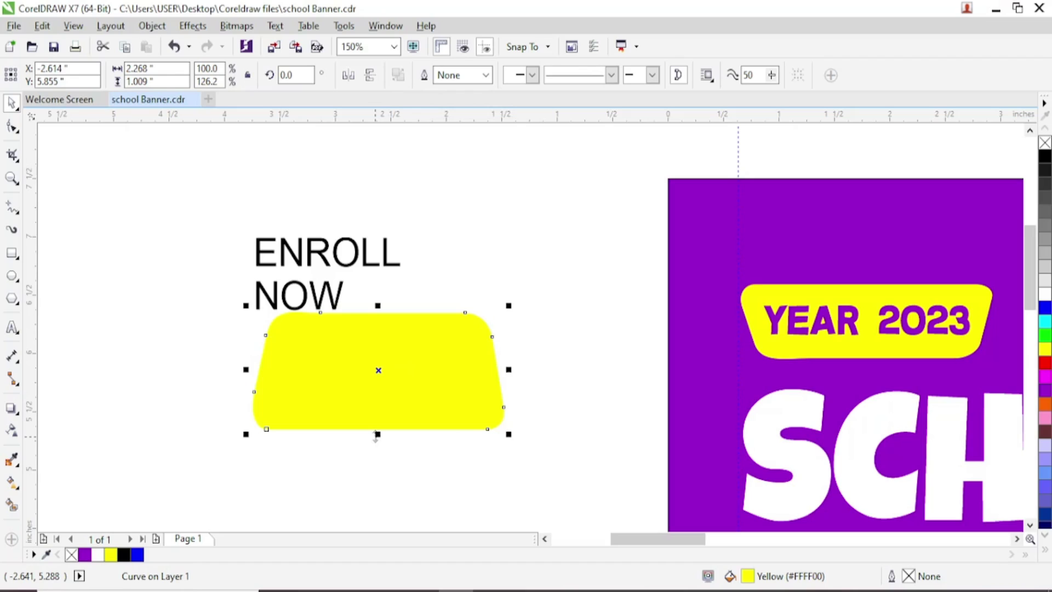
{"action": "left_click_drag", "start_coordinate": [508, 369], "coordinate": [467, 369]}
{"action": "left_click", "coordinate": [357, 285]}
{"action": "left_click_drag", "start_coordinate": [359, 294], "coordinate": [385, 397]}
{"action": "left_click_drag", "start_coordinate": [377, 360], "coordinate": [381, 358]}
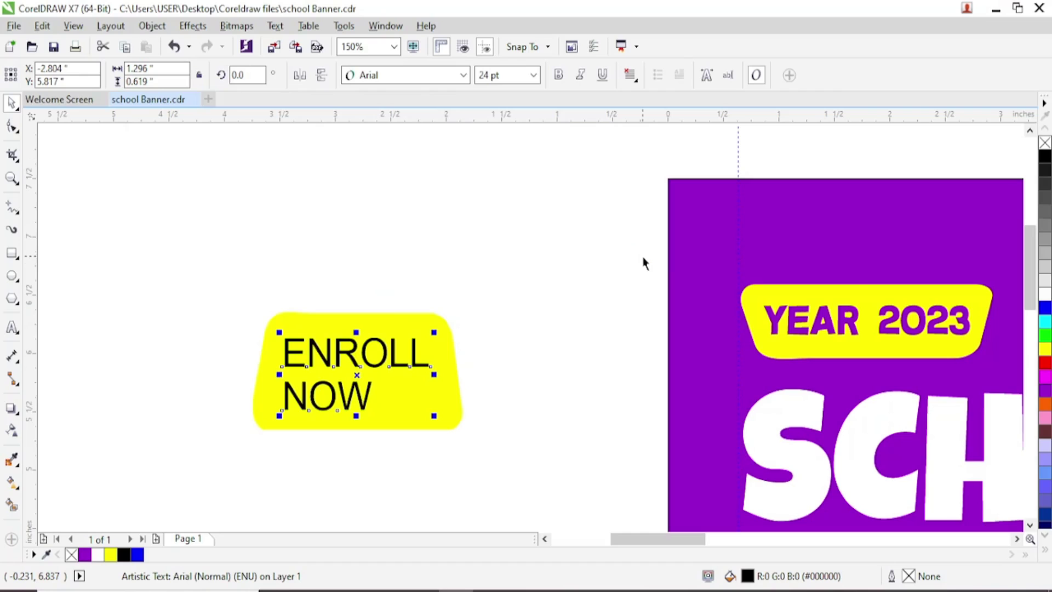
Set the ENROLL NOW text's font to Questrian, matching the YEAR 2023 text.
{"action": "left_click", "coordinate": [849, 326]}
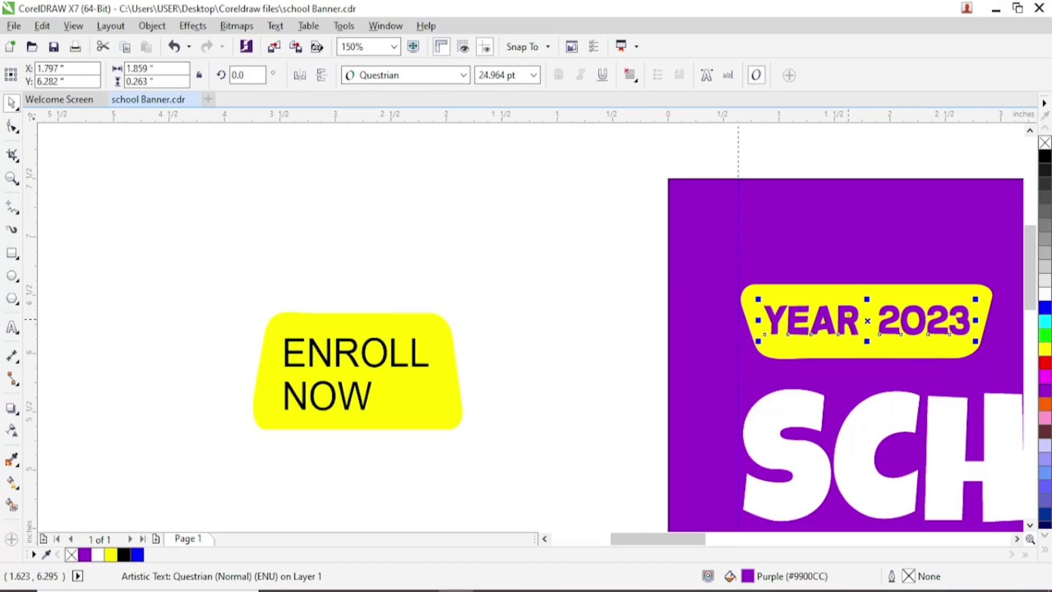
{"action": "left_click", "coordinate": [386, 368]}
{"action": "left_click", "coordinate": [423, 77]}
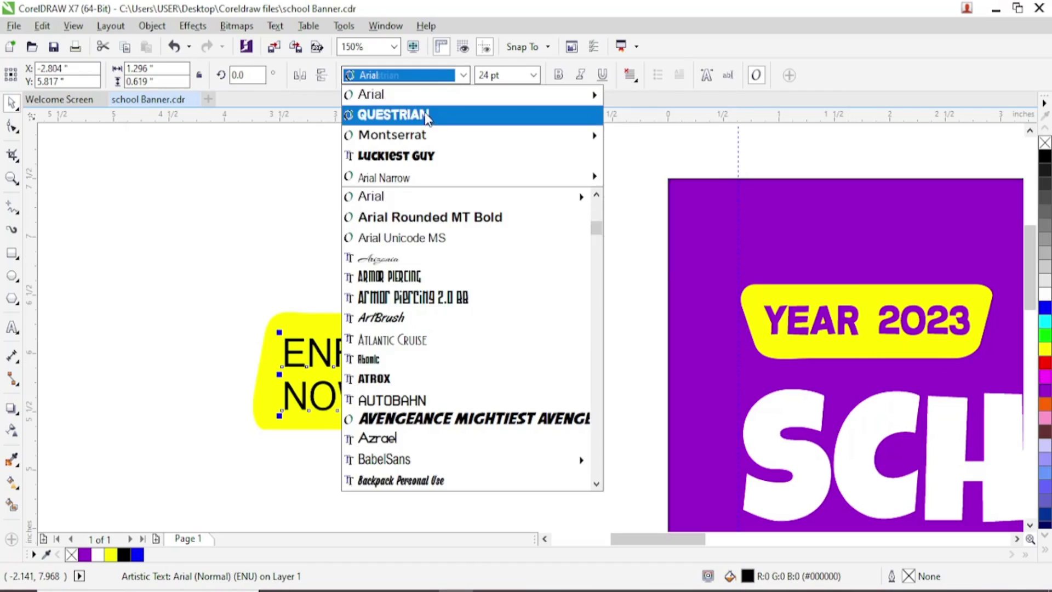
{"action": "left_click", "coordinate": [429, 115]}
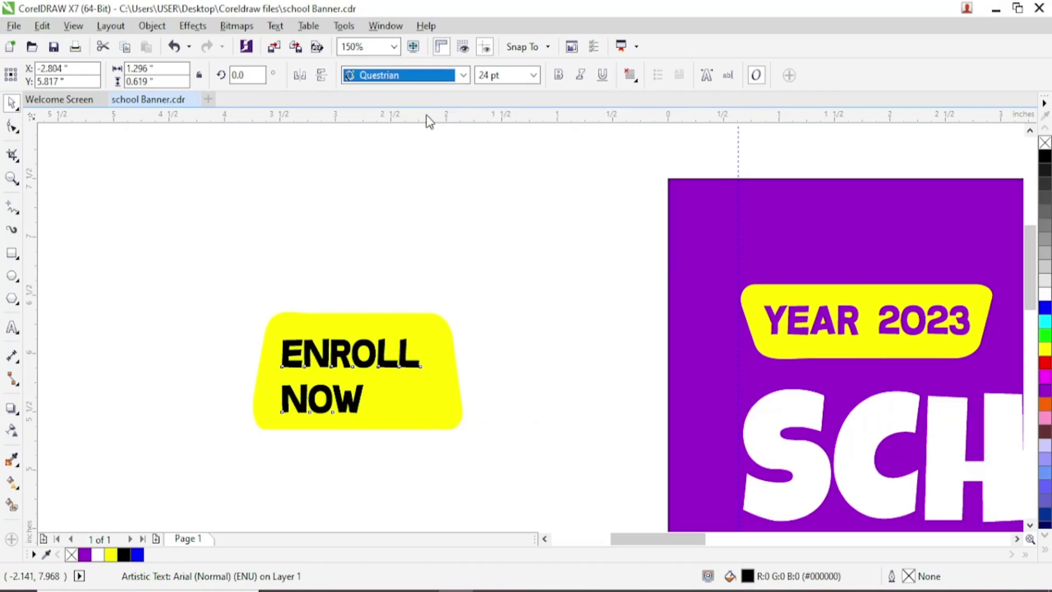
Center-align the two ENROLL NOW lines and tighten their line spacing to 86%.
{"action": "left_click", "coordinate": [635, 83]}
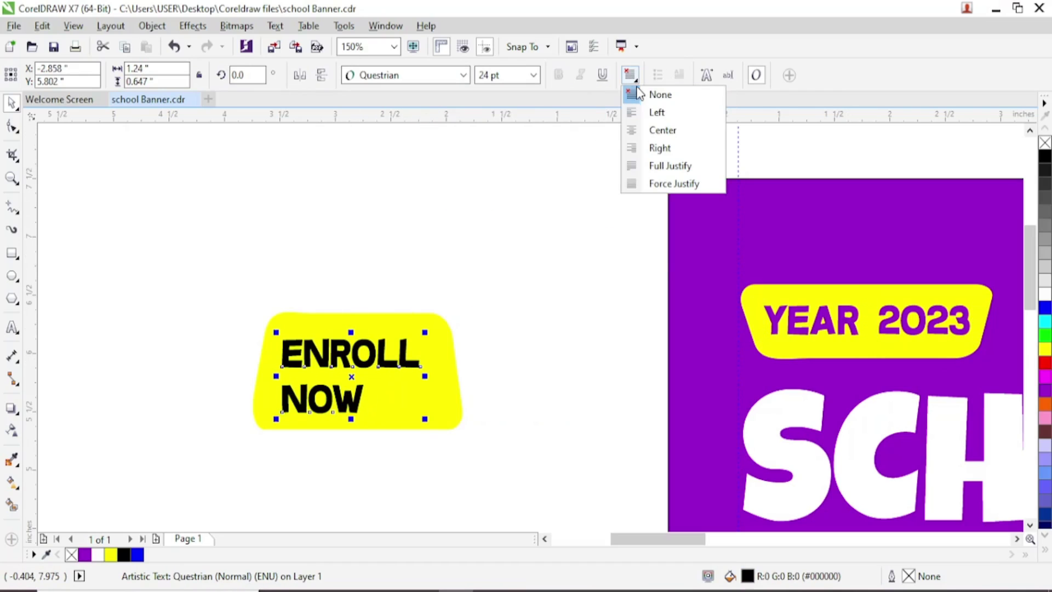
{"action": "left_click", "coordinate": [650, 136]}
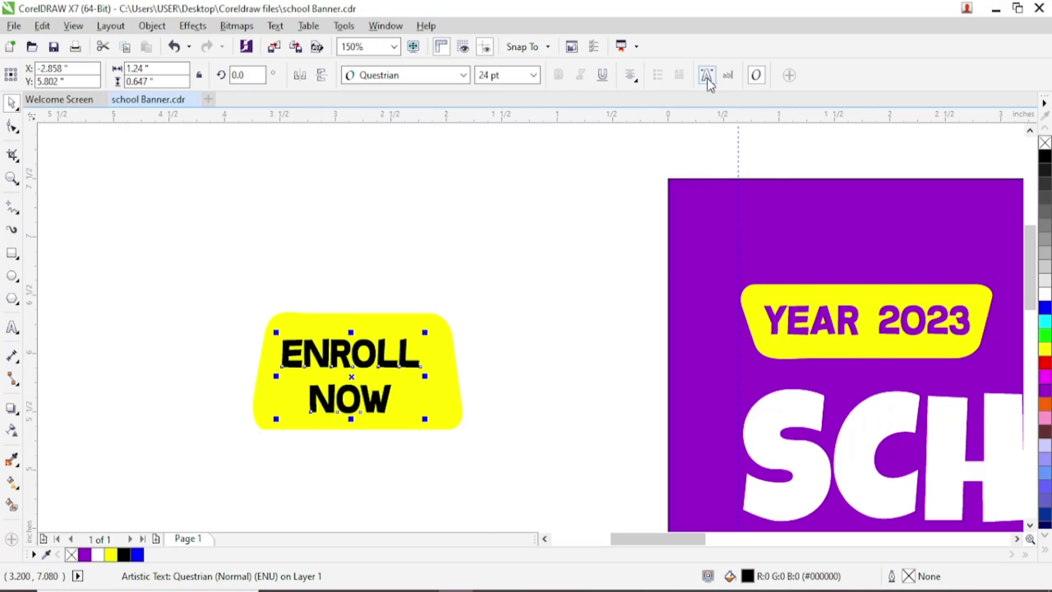
{"action": "key", "text": "ctrl+t"}
{"action": "left_click", "coordinate": [986, 246]}
{"action": "left_click", "coordinate": [985, 246]}
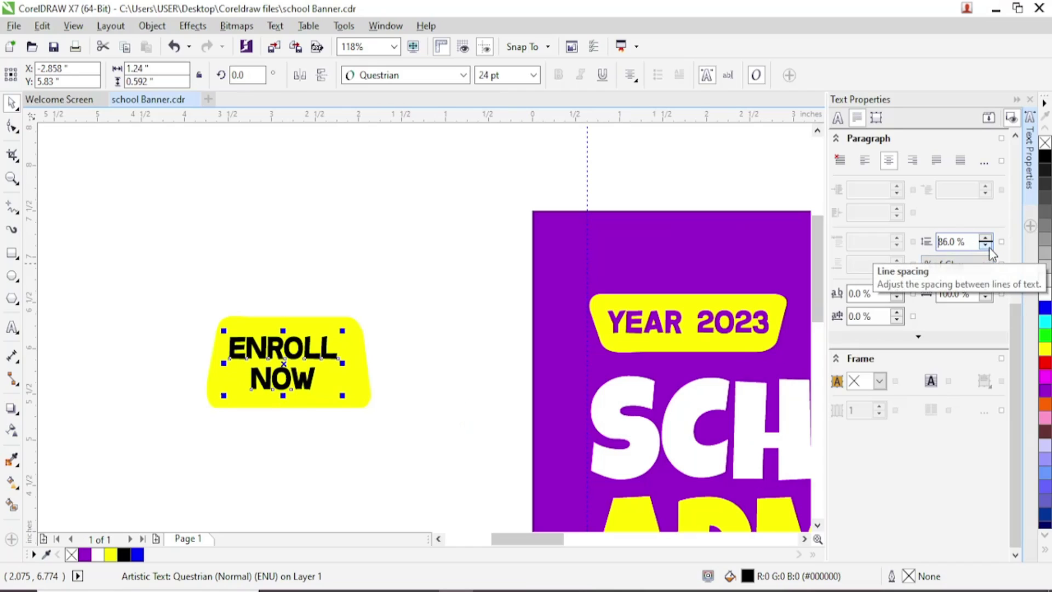
{"action": "left_click", "coordinate": [1029, 99]}
Reposition the ENROLL NOW text at the middle of its yellow shape.
{"action": "left_click", "coordinate": [338, 320]}
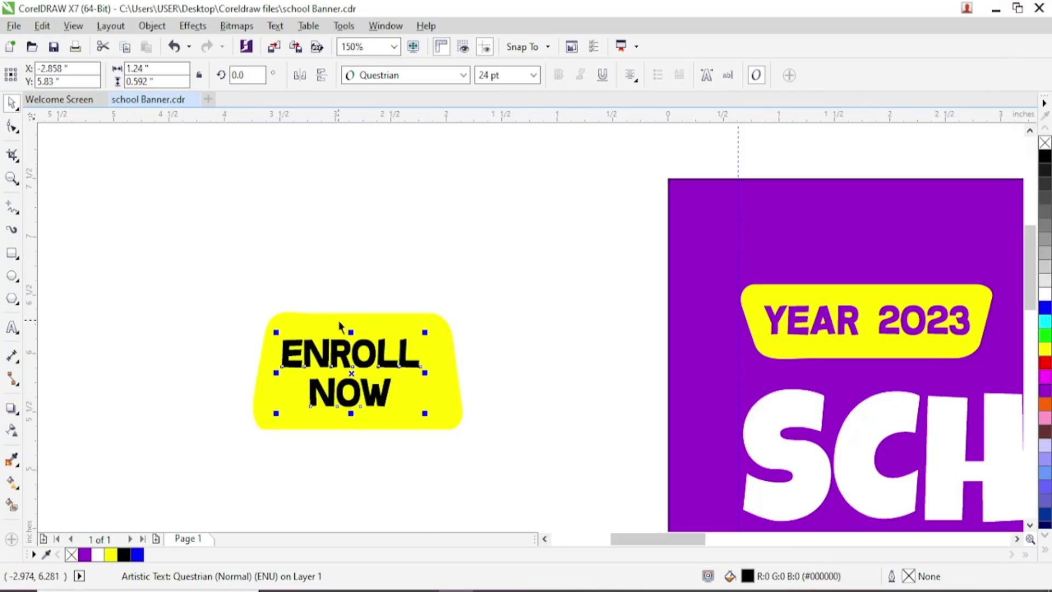
{"action": "left_click", "coordinate": [368, 370]}
{"action": "left_click_drag", "start_coordinate": [369, 370], "coordinate": [380, 366]}
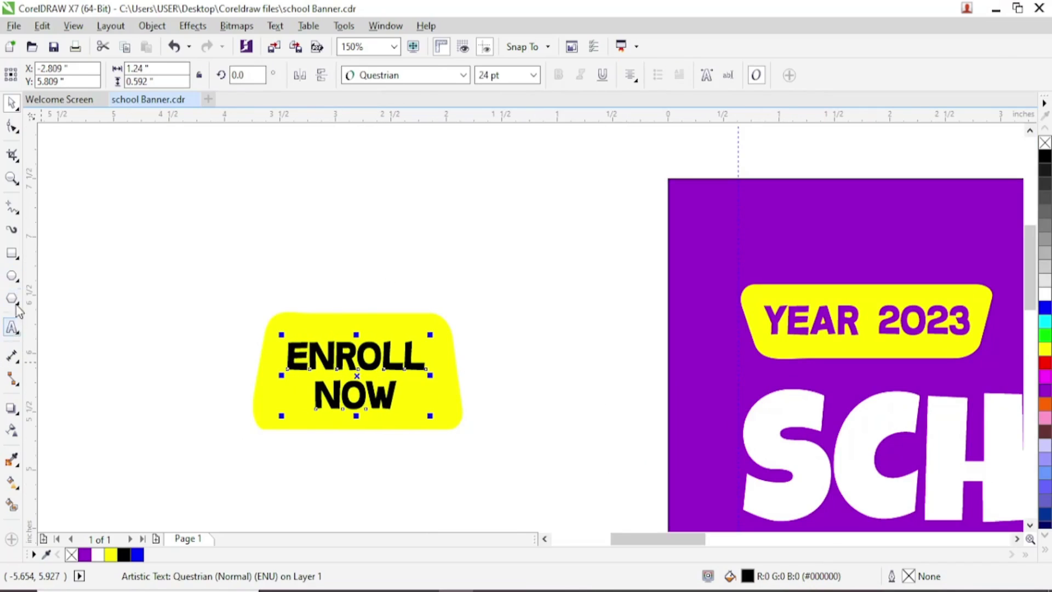
Draw a rectangle about 0.9 by 0.7 inches, convert it to curves and delete its lower-left node to form a triangle.
{"action": "left_click", "coordinate": [11, 253]}
{"action": "left_click_drag", "start_coordinate": [439, 204], "coordinate": [539, 286]}
{"action": "left_click", "coordinate": [11, 127]}
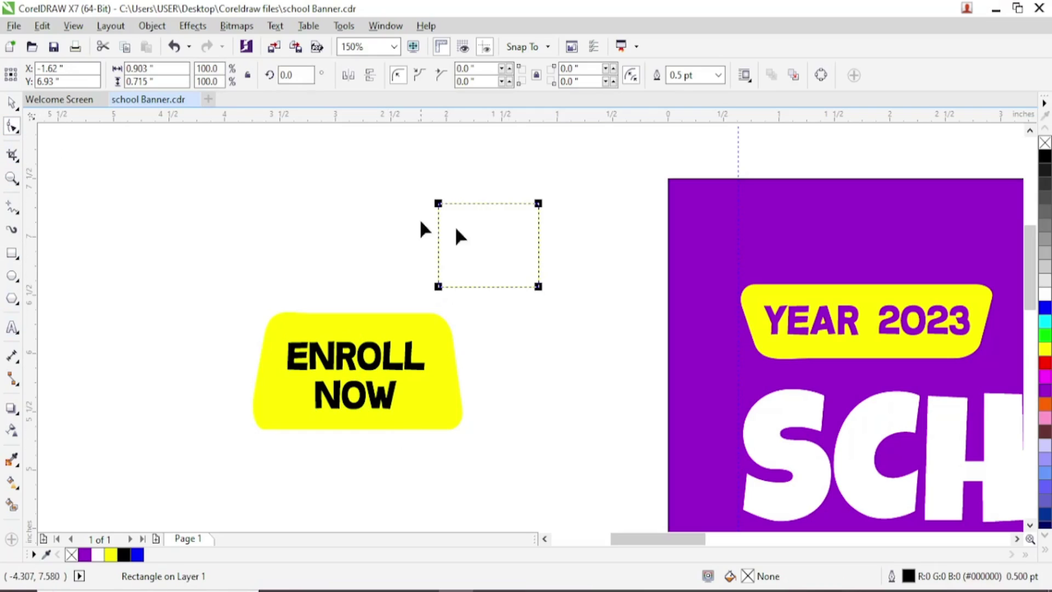
{"action": "right_click", "coordinate": [499, 234]}
{"action": "left_click", "coordinate": [548, 195]}
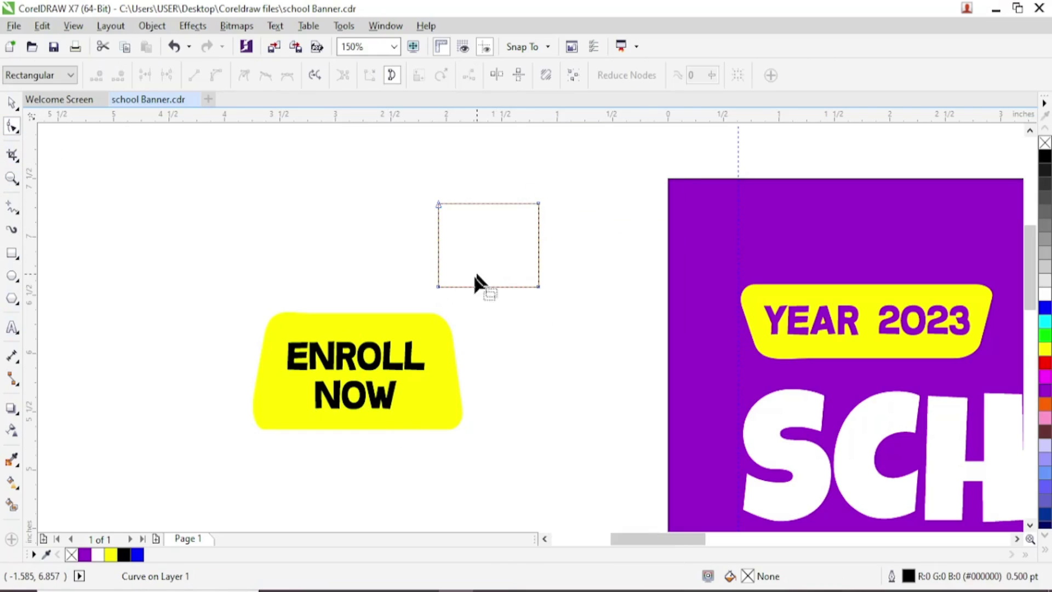
{"action": "double_click", "coordinate": [439, 286]}
Place the triangle on the yellow shape's lower edge as a smaller speech-bubble tail with yellow fill and no outline.
{"action": "left_click", "coordinate": [12, 103]}
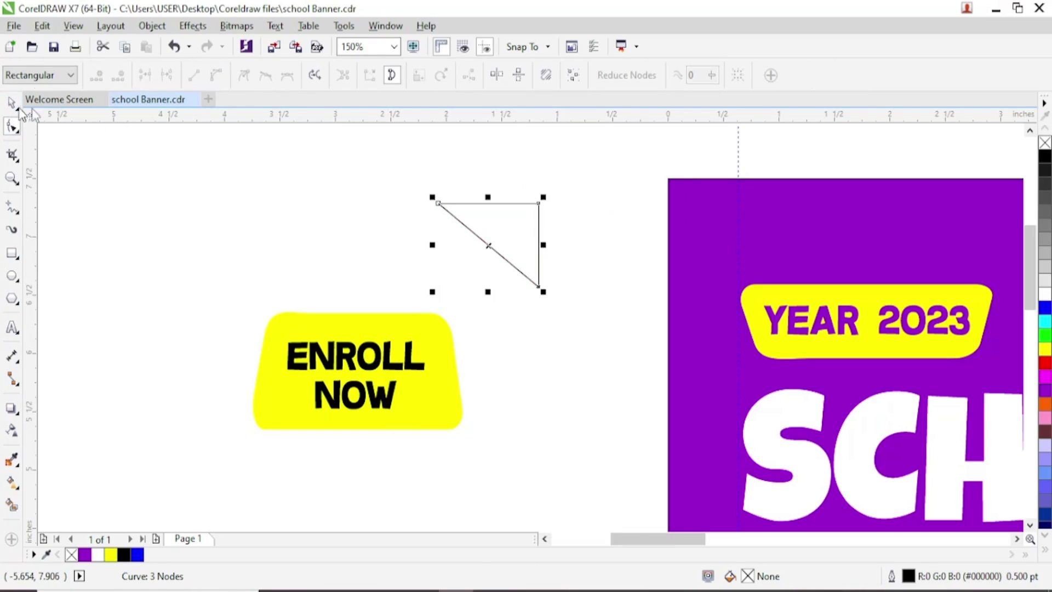
{"action": "left_click_drag", "start_coordinate": [505, 237], "coordinate": [415, 453]}
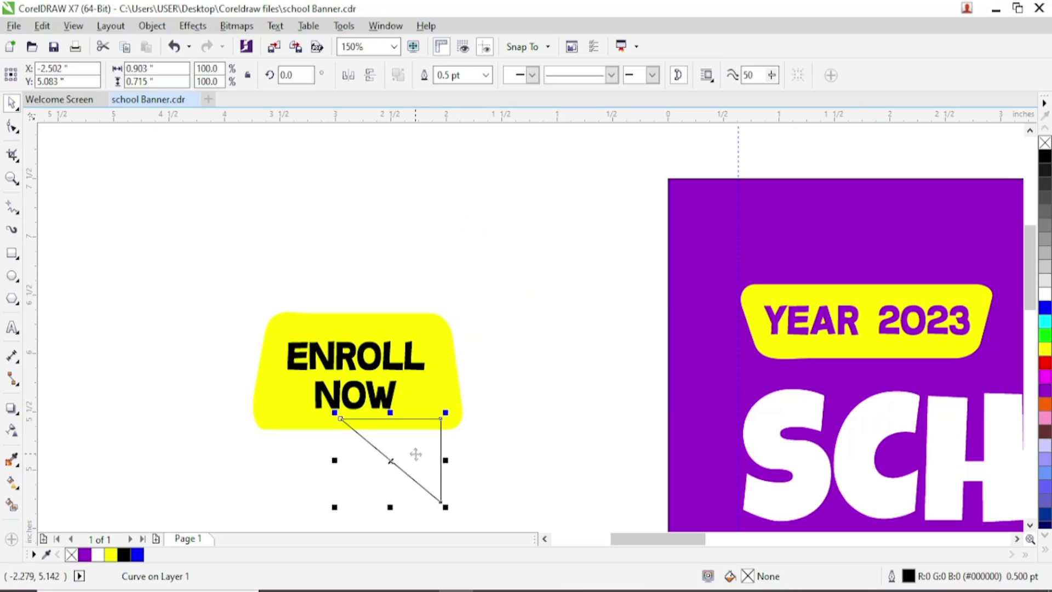
{"action": "left_click", "coordinate": [1044, 351]}
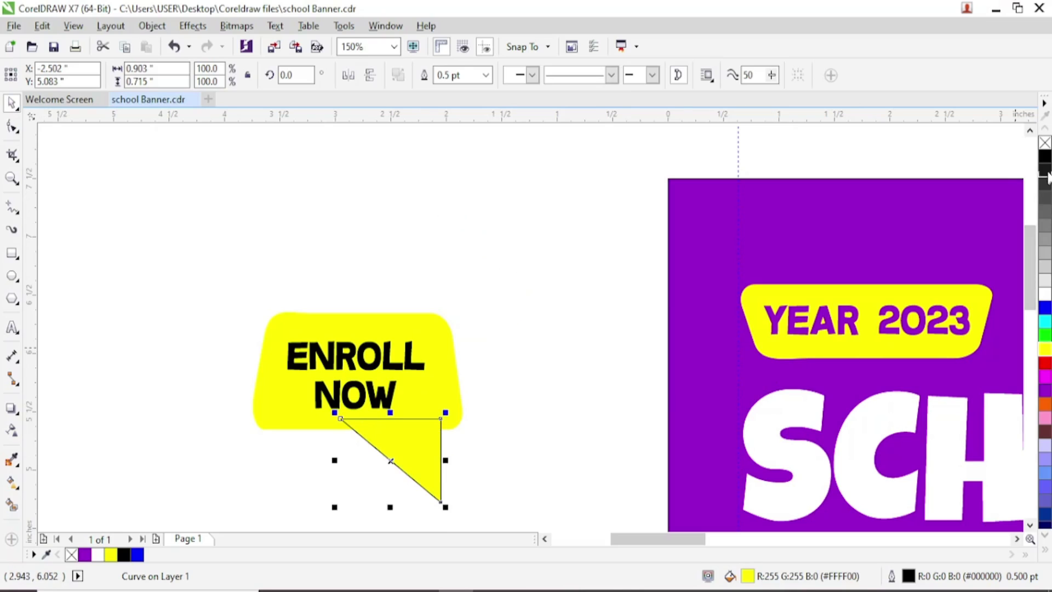
{"action": "right_click", "coordinate": [1045, 143]}
{"action": "left_click_drag", "start_coordinate": [446, 507], "coordinate": [425, 444]}
{"action": "left_click", "coordinate": [476, 445]}
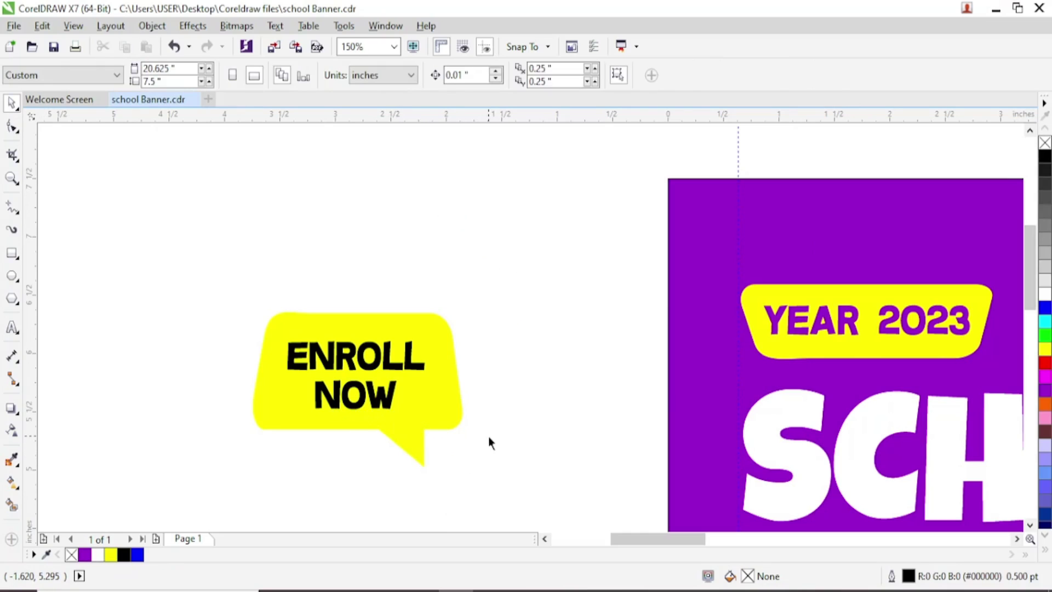
Reshape the speech-bubble tail by moving its tip node inward and slightly lower.
{"action": "double_click", "coordinate": [416, 452]}
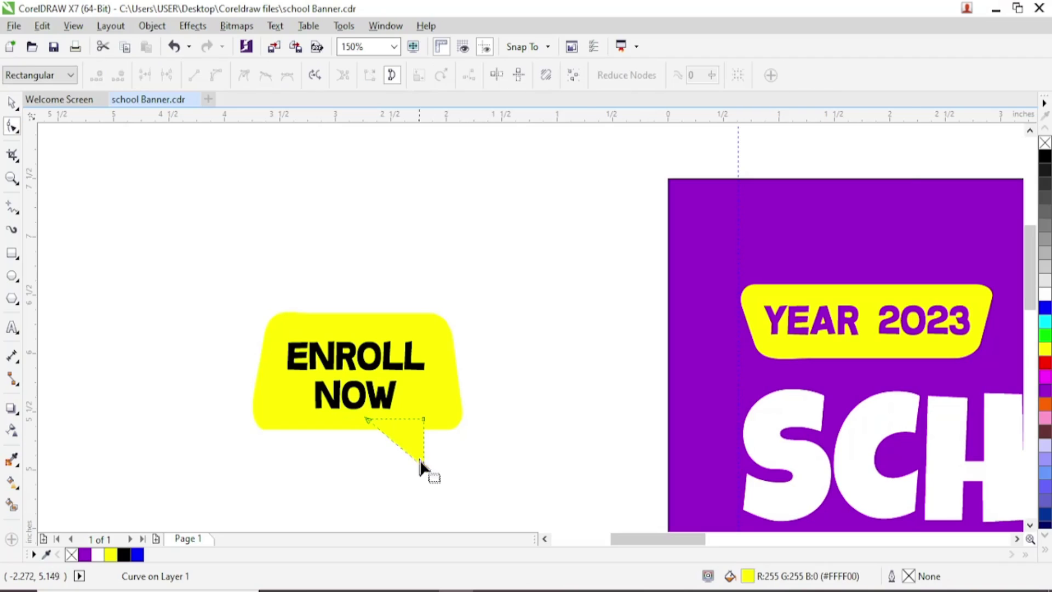
{"action": "scroll", "coordinate": [417, 452], "scroll_direction": "up", "scroll_amount": 1}
{"action": "left_click", "coordinate": [423, 460]}
{"action": "left_click_drag", "start_coordinate": [424, 463], "coordinate": [400, 457]}
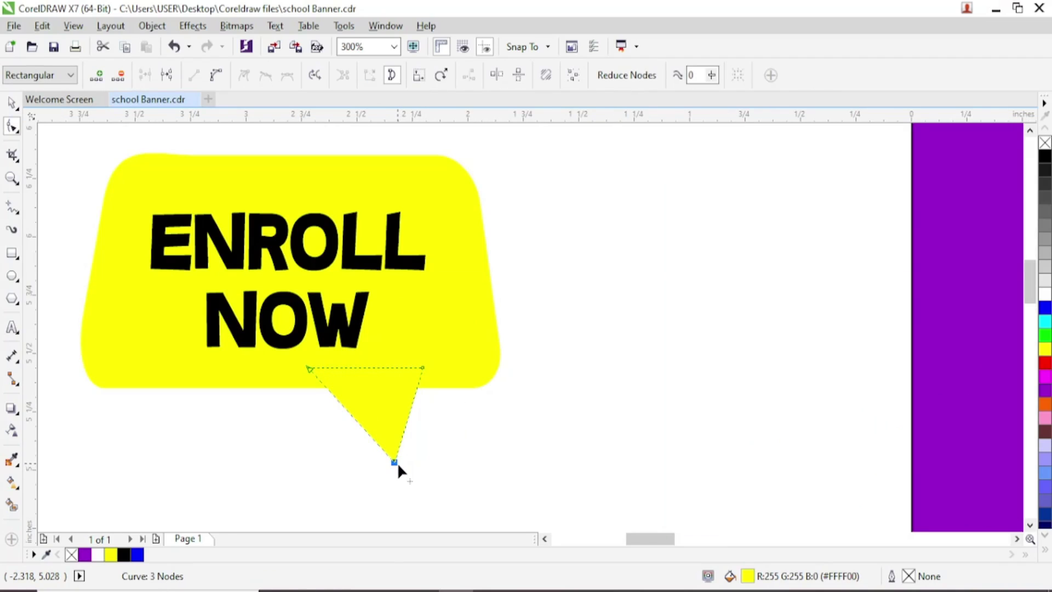
{"action": "mouse_move", "coordinate": [394, 462]}
{"action": "left_mouse_down"}
{"action": "mouse_move", "coordinate": [383, 468]}
{"action": "mouse_move", "coordinate": [409, 473]}
{"action": "mouse_move", "coordinate": [374, 479]}
{"action": "mouse_move", "coordinate": [387, 474]}
{"action": "left_mouse_up"}
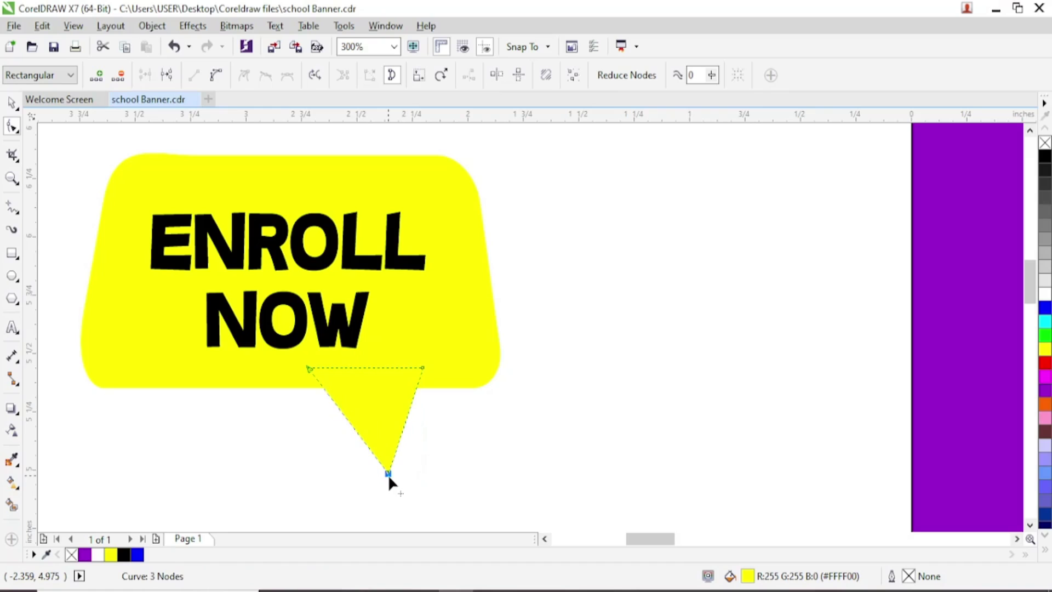
{"action": "scroll", "coordinate": [437, 441], "scroll_direction": "down", "scroll_amount": 2}
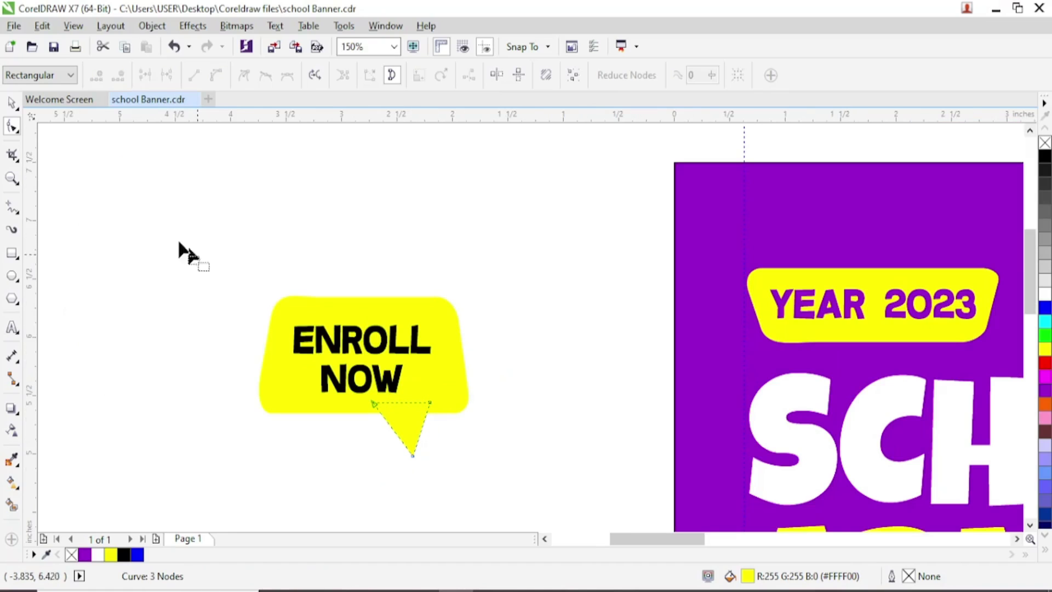
{"action": "left_click", "coordinate": [11, 102]}
{"action": "left_click", "coordinate": [321, 456]}
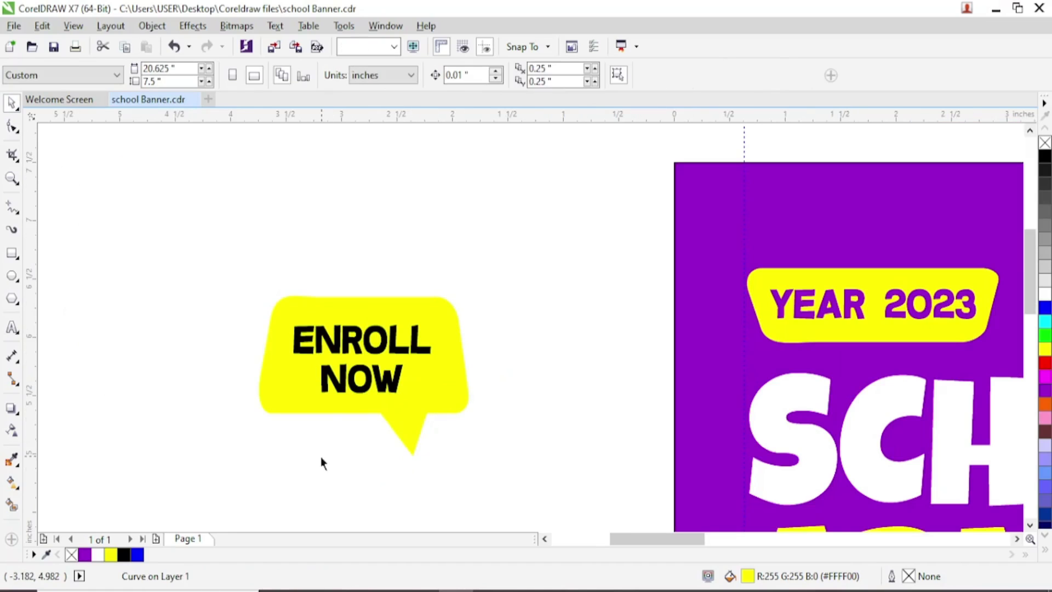
Fill the ENROLL NOW text with the banner's purple.
{"action": "left_click", "coordinate": [383, 352]}
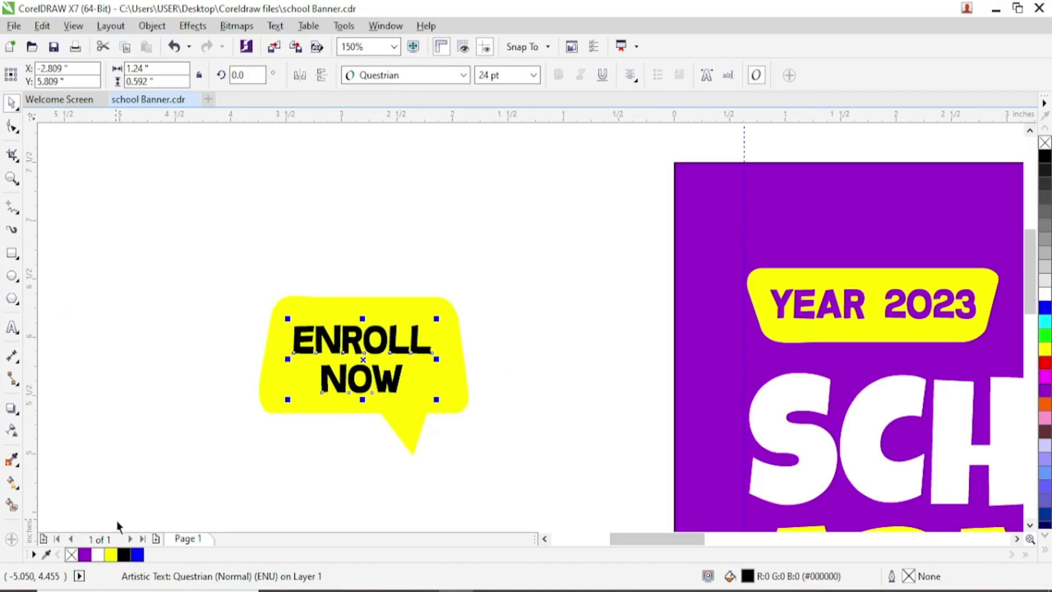
{"action": "left_click", "coordinate": [85, 555]}
{"action": "left_click", "coordinate": [239, 434]}
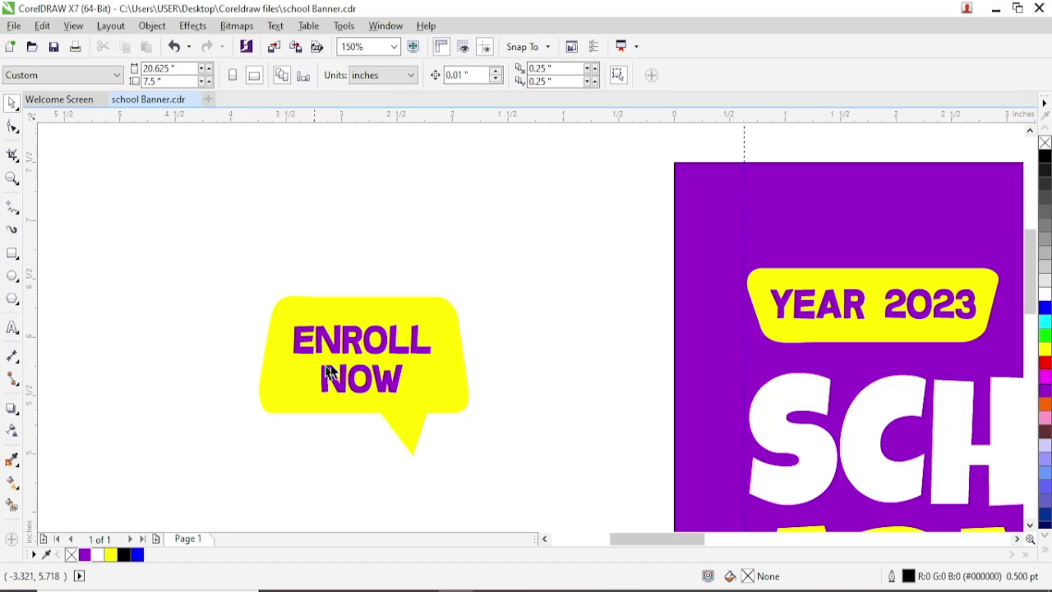
Change the ENROLL NOW text's font to Luckiest Guy.
{"action": "left_click", "coordinate": [367, 339]}
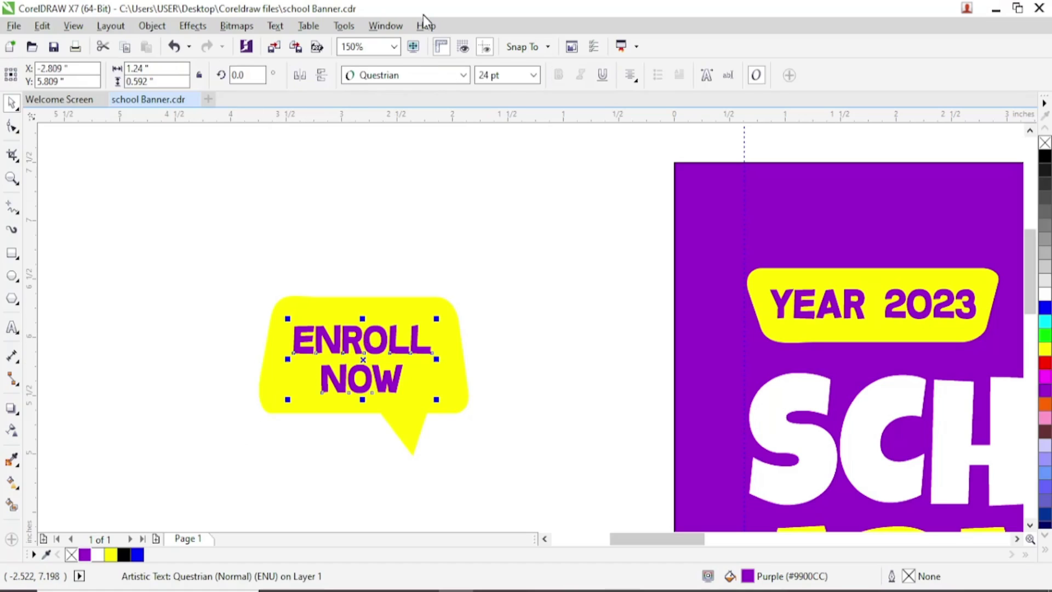
{"action": "left_click", "coordinate": [429, 75]}
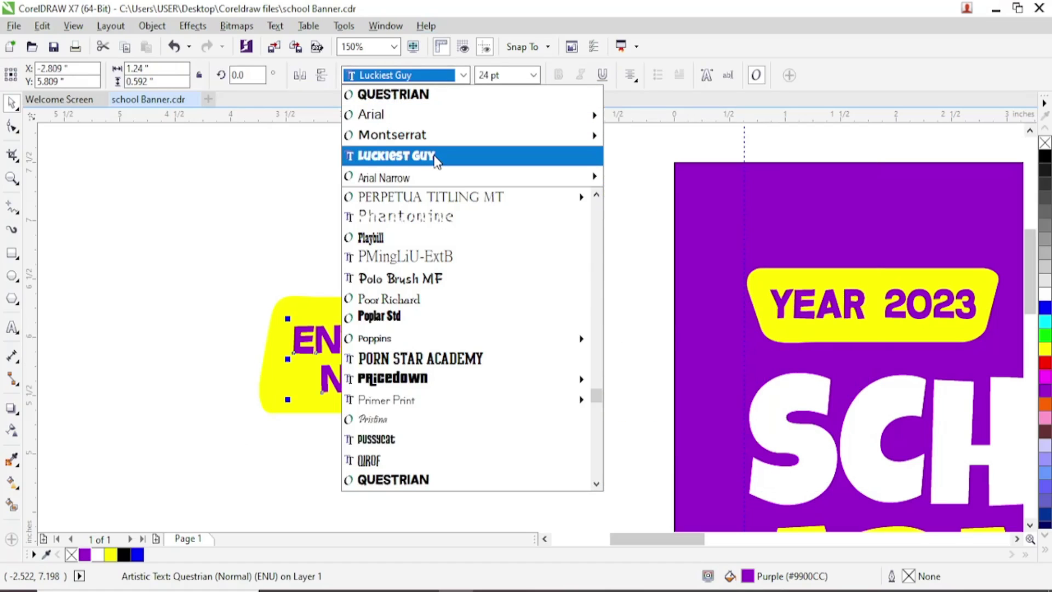
{"action": "left_click", "coordinate": [435, 158]}
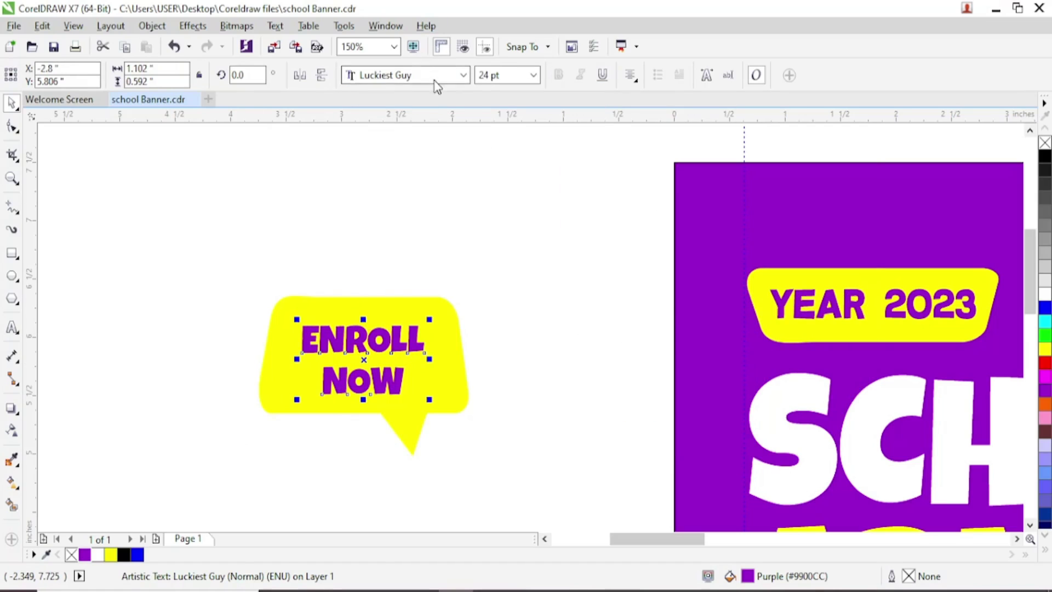
{"action": "type", "text": "Arial"}
{"action": "left_click_drag", "start_coordinate": [295, 222], "coordinate": [400, 352]}
{"action": "left_click", "coordinate": [400, 351]}
Try the ENROLL NOW text at 36 pt and at 30 pt.
{"action": "left_click", "coordinate": [530, 77]}
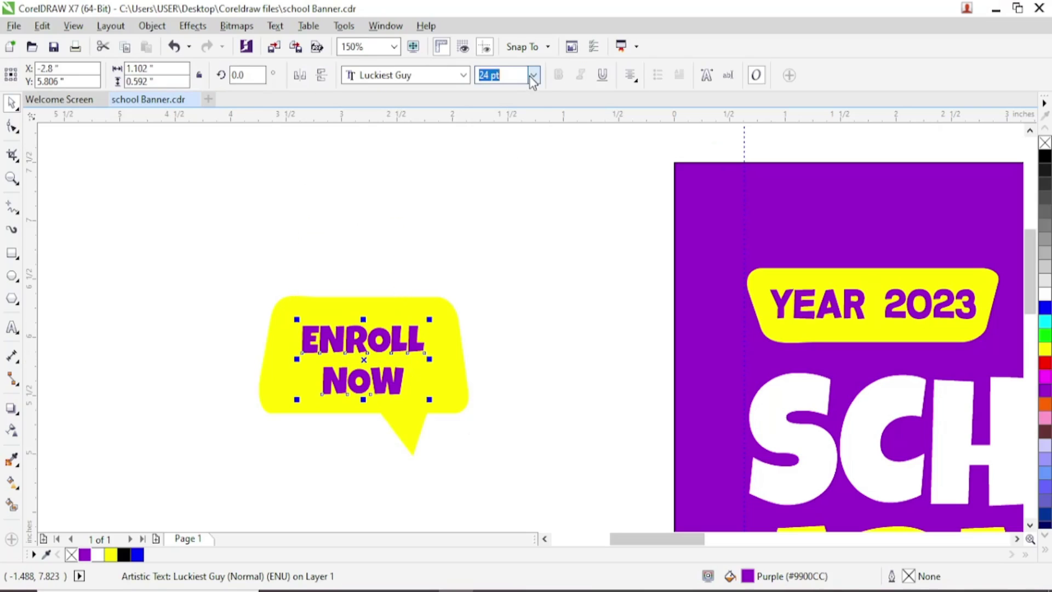
{"action": "left_click", "coordinate": [532, 76]}
{"action": "left_click", "coordinate": [484, 258]}
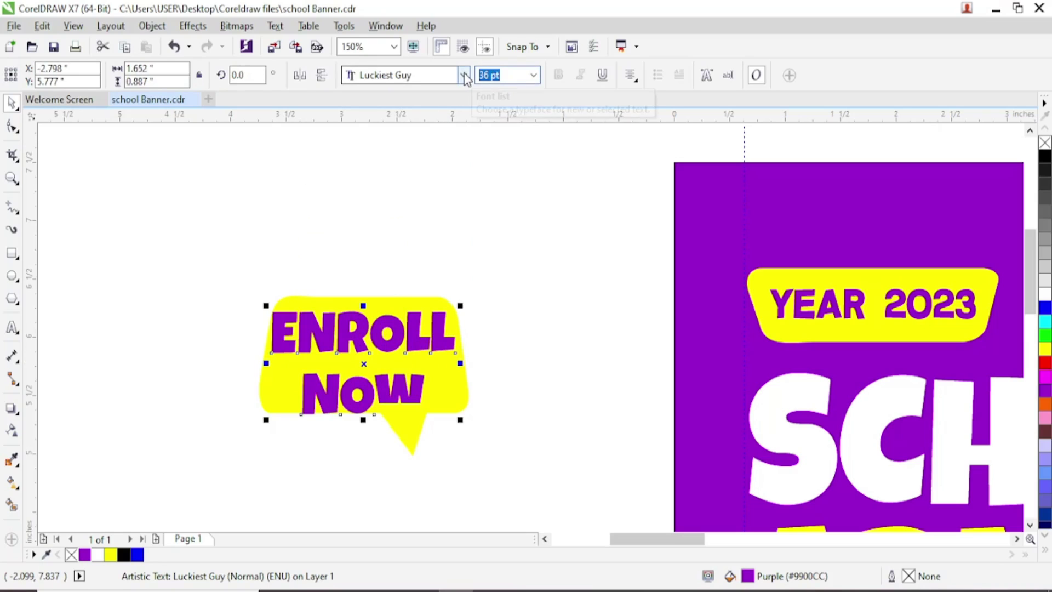
{"action": "type", "text": "30"}
{"action": "key", "text": "Return"}
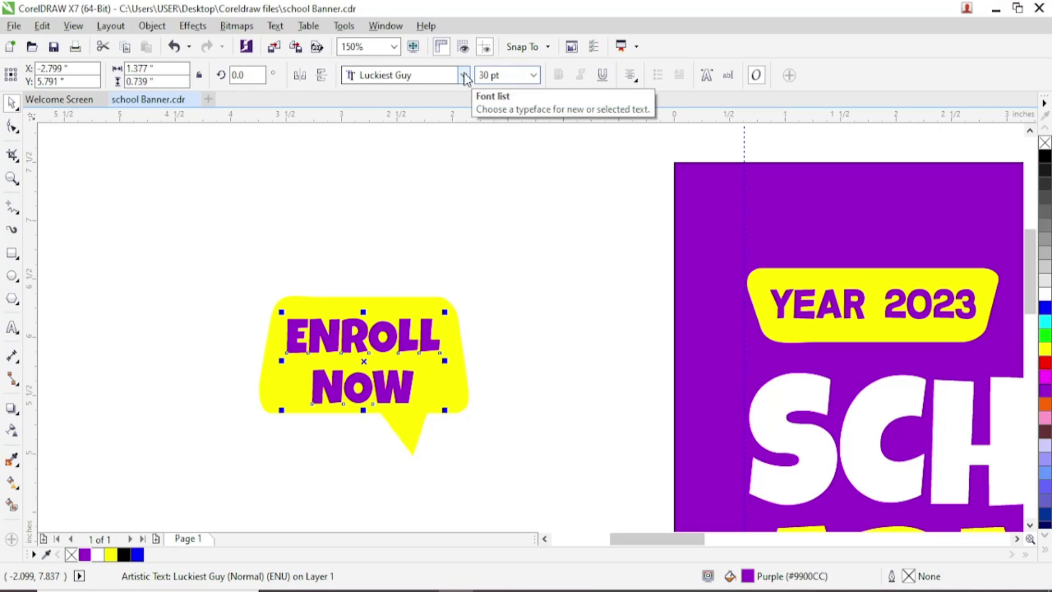
Set the ENROLL NOW text size to 28 pt.
{"action": "left_click", "coordinate": [477, 77]}
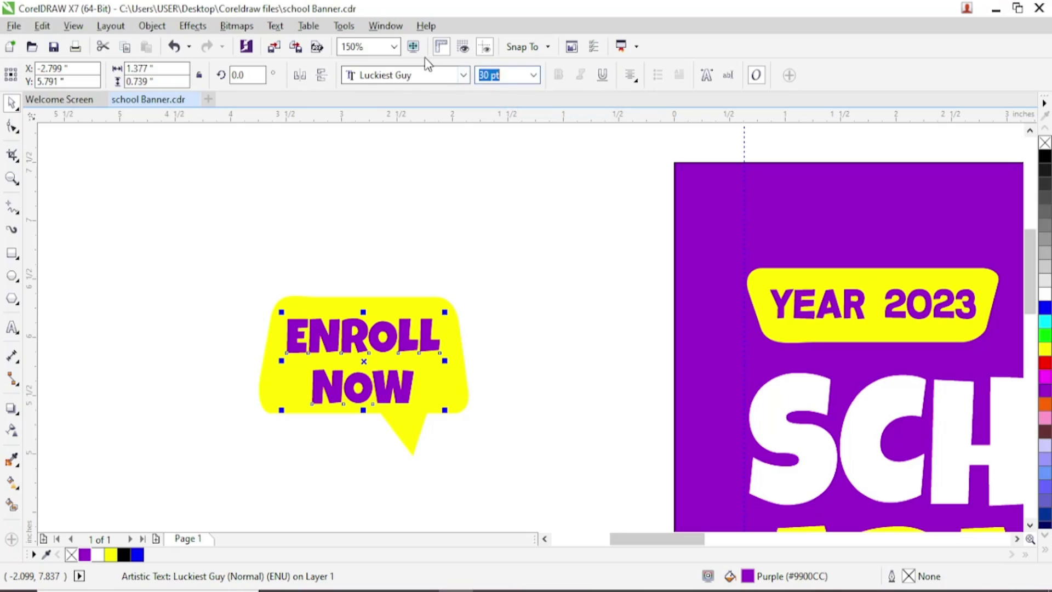
{"action": "type", "text": "28"}
{"action": "key", "text": "Return"}
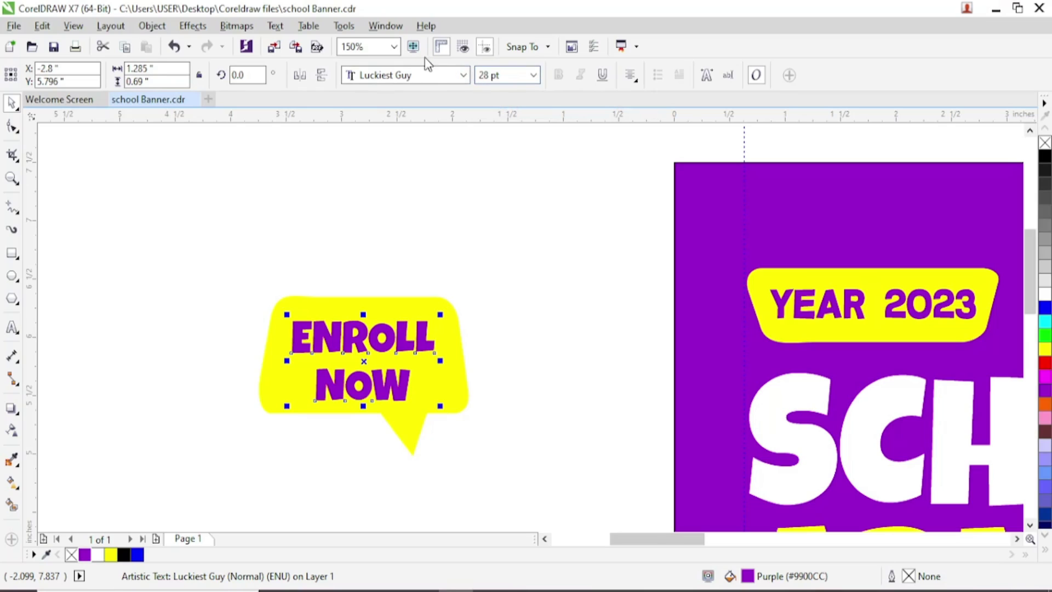
Nudge the ENROLL NOW text slightly up and left, and mirror the yellow bubble's body vertically so its wide side is at the top.
{"action": "left_click_drag", "start_coordinate": [382, 345], "coordinate": [380, 339]}
{"action": "left_click", "coordinate": [196, 308]}
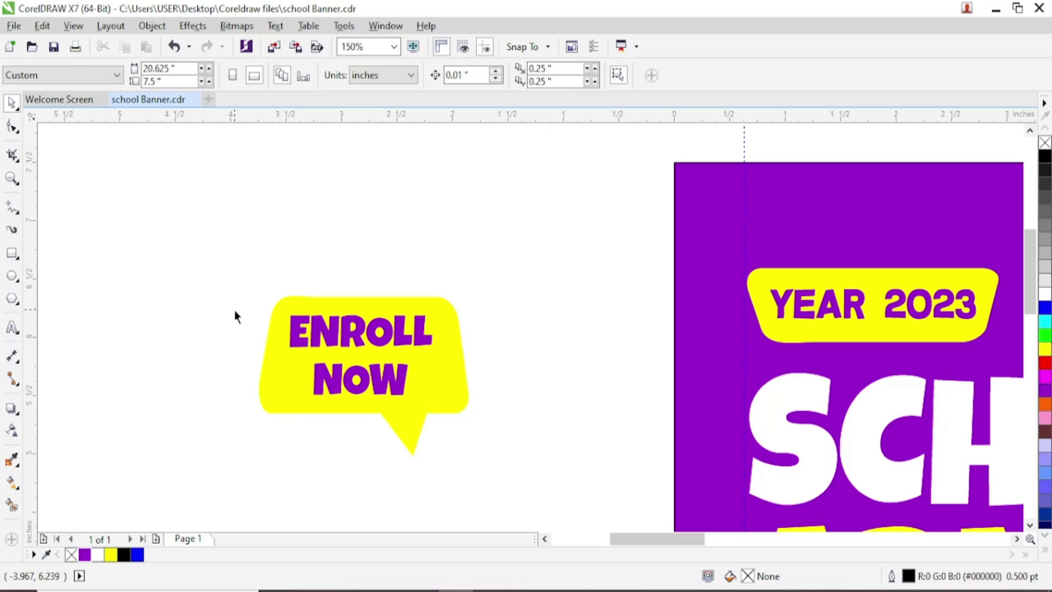
{"action": "left_click", "coordinate": [273, 393]}
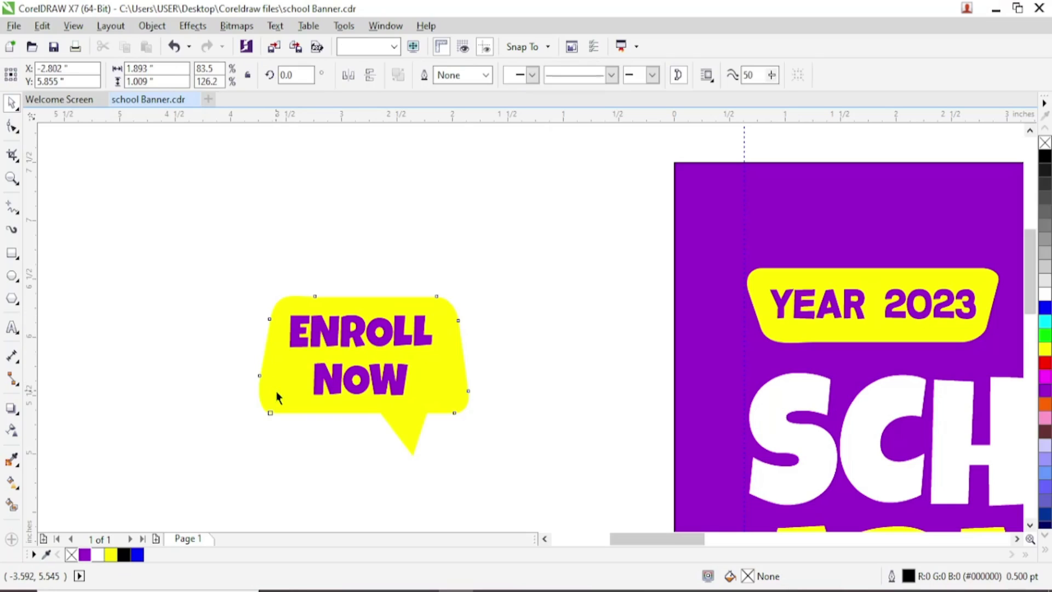
{"action": "left_click", "coordinate": [372, 75]}
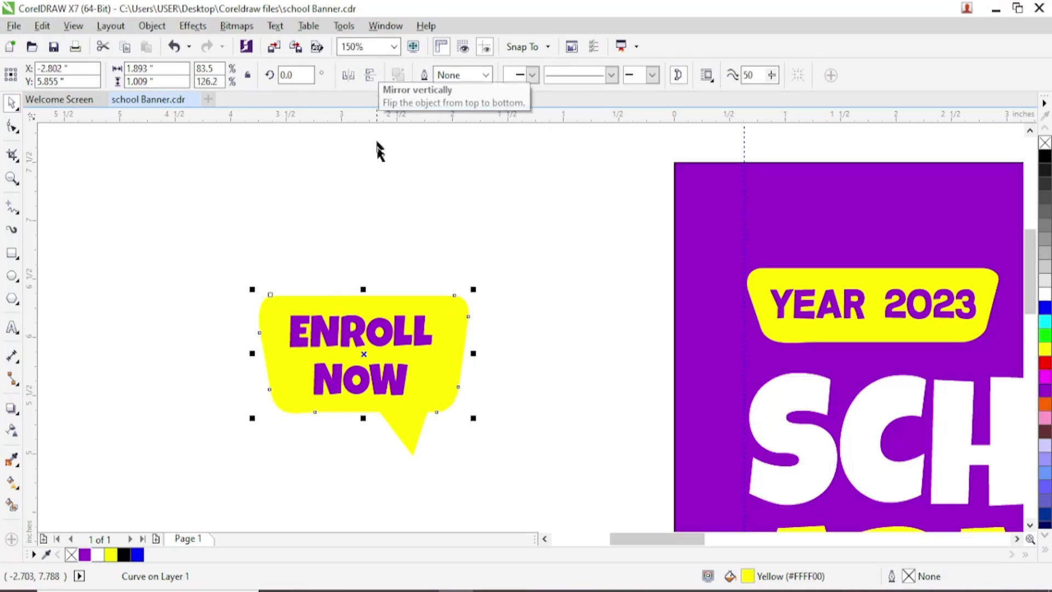
{"action": "left_click", "coordinate": [393, 204]}
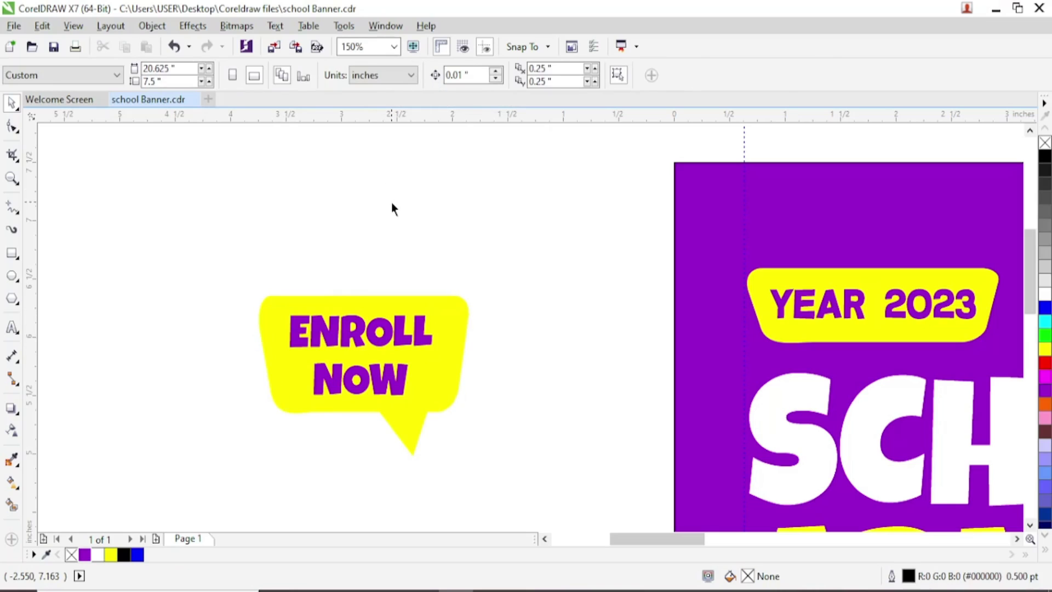
Tighten the bubble's upper-left rounded corner by moving its side node upward.
{"action": "left_click", "coordinate": [273, 353]}
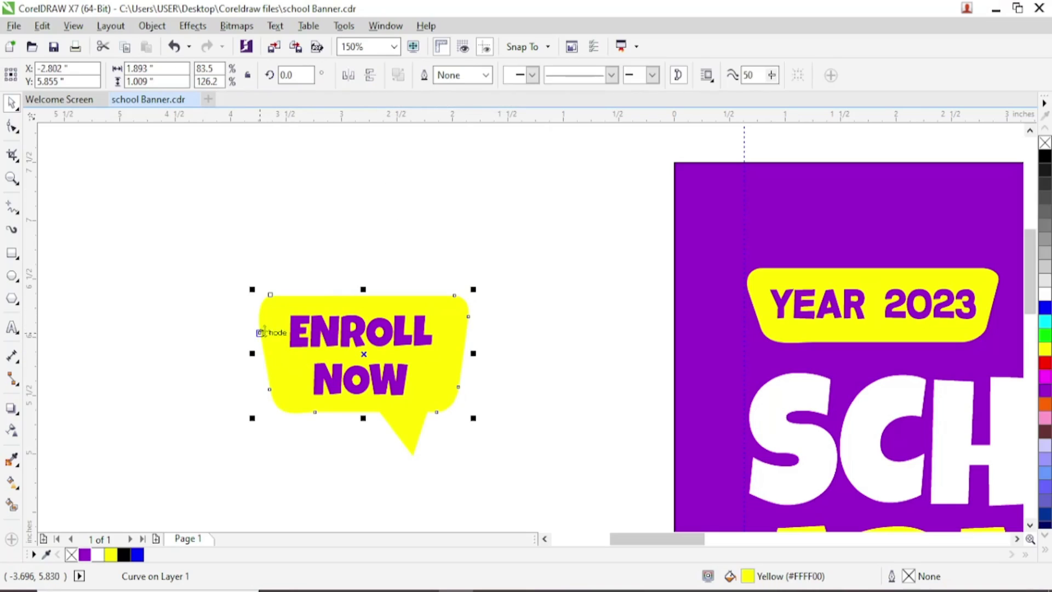
{"action": "scroll", "coordinate": [264, 337], "scroll_direction": "up", "scroll_amount": 4}
{"action": "key", "text": "F10"}
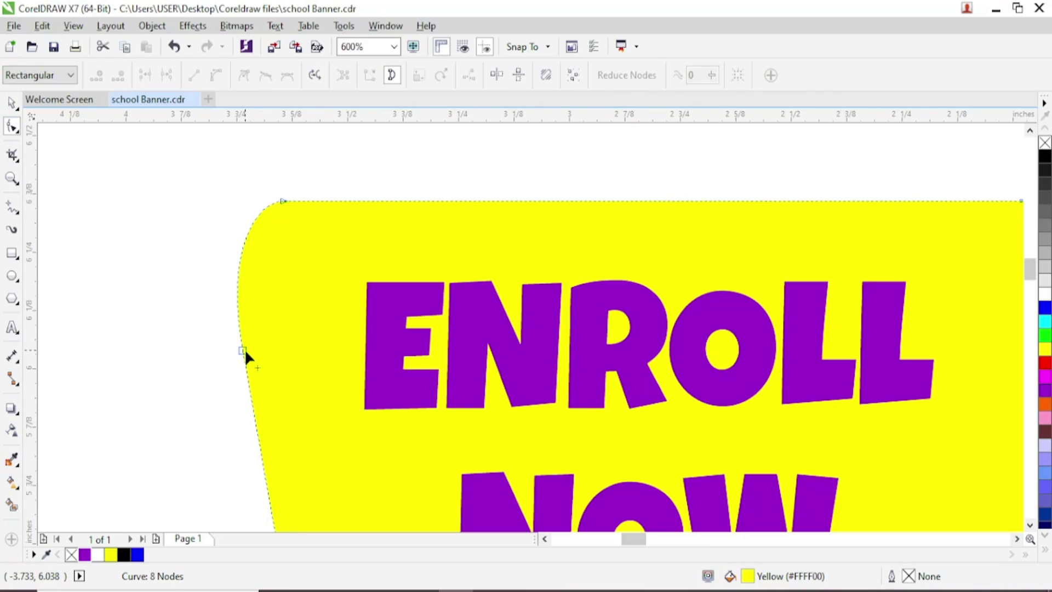
{"action": "left_click_drag", "start_coordinate": [243, 349], "coordinate": [236, 317]}
{"action": "scroll", "coordinate": [237, 318], "scroll_direction": "down", "scroll_amount": 2}
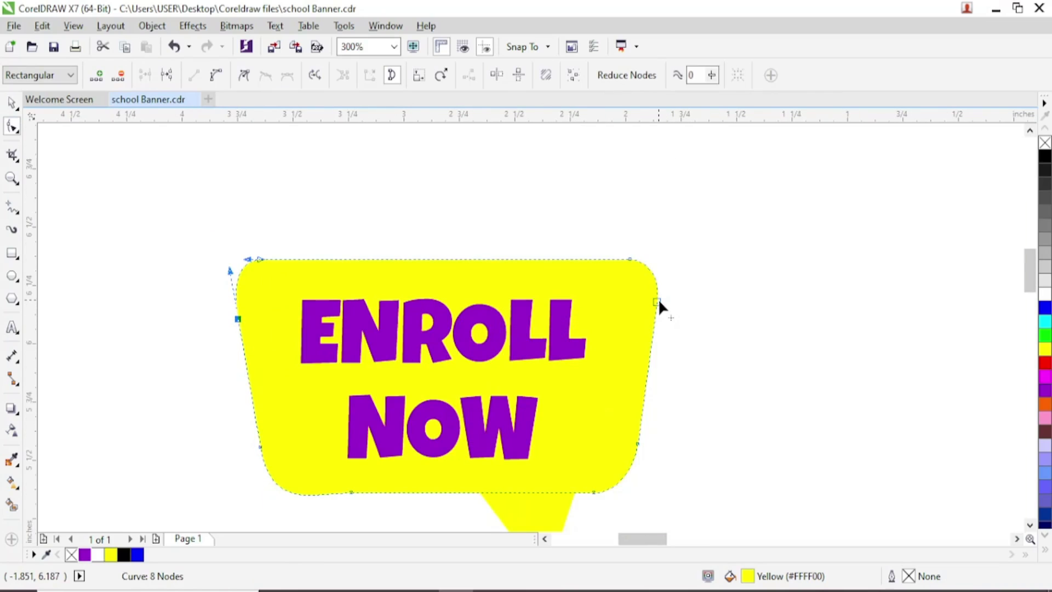
Slant the bubble's top edge down to the right by lowering the upper-right nodes, and extend the corner's curve handle.
{"action": "left_click_drag", "start_coordinate": [631, 258], "coordinate": [634, 282]}
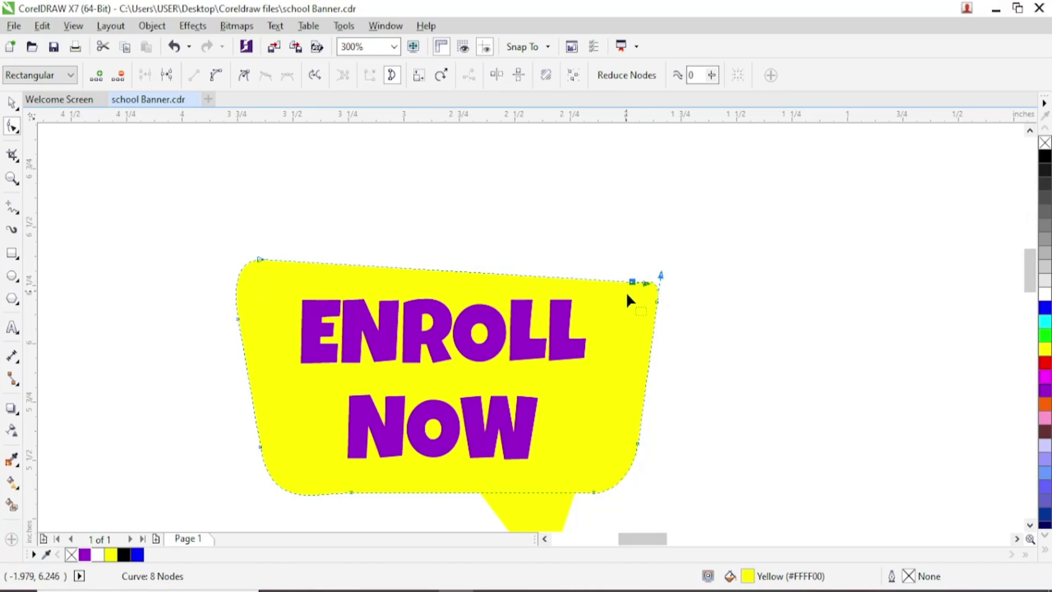
{"action": "scroll", "coordinate": [627, 288], "scroll_direction": "up", "scroll_amount": 2}
{"action": "left_click_drag", "start_coordinate": [686, 312], "coordinate": [676, 397]}
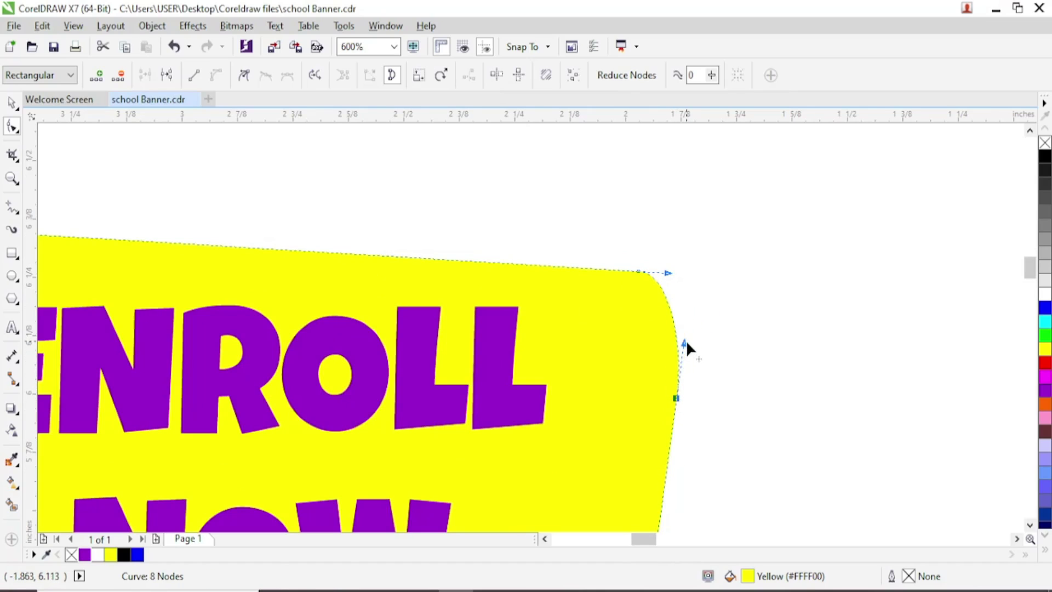
{"action": "left_click_drag", "start_coordinate": [685, 342], "coordinate": [699, 321]}
{"action": "left_click_drag", "start_coordinate": [644, 274], "coordinate": [632, 258]}
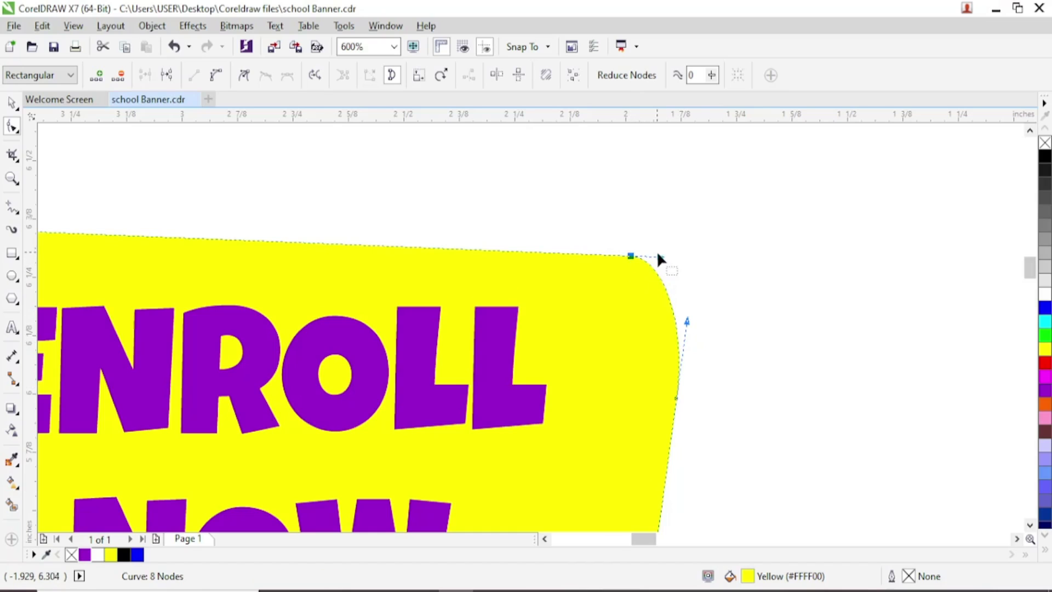
Smooth the bubble's upper-right corner by adjusting the curve handles of its two nodes.
{"action": "scroll", "coordinate": [565, 257], "scroll_direction": "up", "scroll_amount": 2}
{"action": "double_click", "coordinate": [580, 256]}
{"action": "left_click_drag", "start_coordinate": [700, 263], "coordinate": [701, 269]}
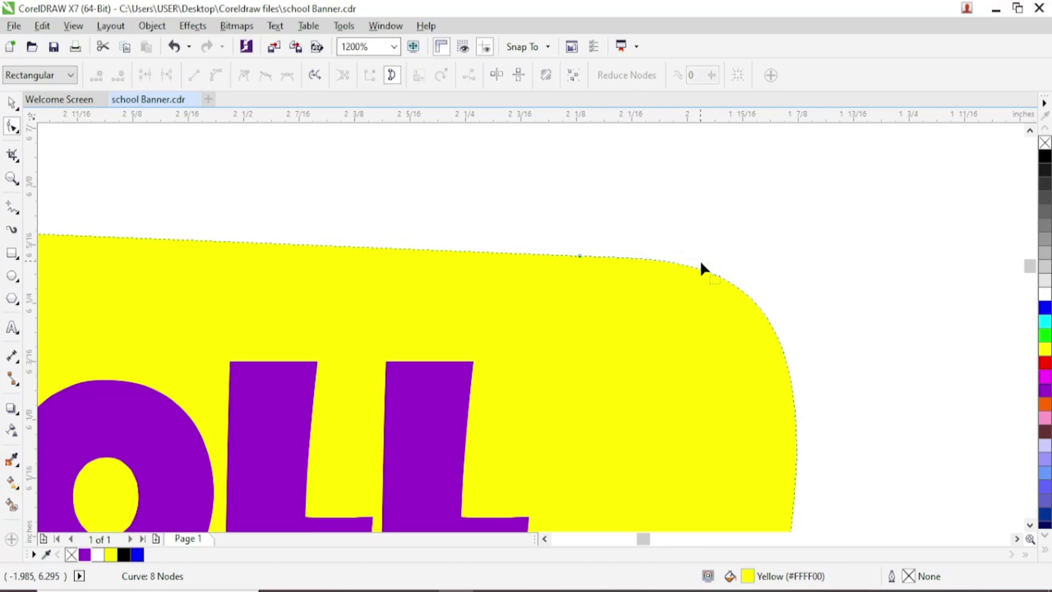
{"action": "left_click_drag", "start_coordinate": [580, 255], "coordinate": [696, 258]}
{"action": "mouse_move", "coordinate": [829, 255]}
{"action": "left_mouse_down"}
{"action": "mouse_move", "coordinate": [826, 279]}
{"action": "mouse_move", "coordinate": [827, 270]}
{"action": "left_mouse_up"}
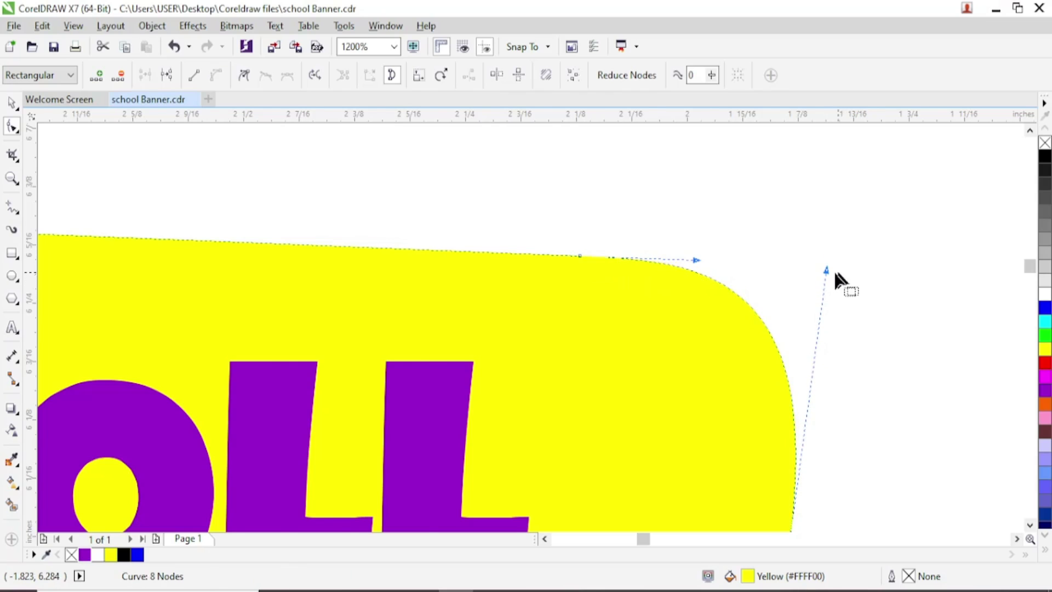
{"action": "scroll", "coordinate": [841, 271], "scroll_direction": "down", "scroll_amount": 3}
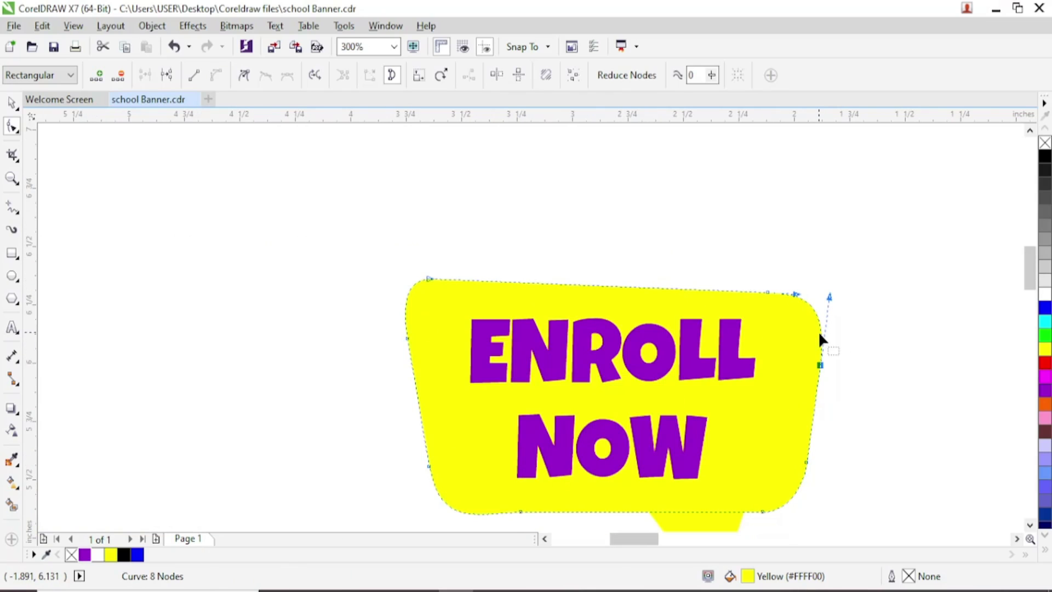
Raise the bubble's upper-right node slightly to reduce the slant of the top edge, and finish the node editing.
{"action": "left_click_drag", "start_coordinate": [768, 292], "coordinate": [772, 284]}
{"action": "scroll", "coordinate": [782, 294], "scroll_direction": "up", "scroll_amount": 2}
{"action": "scroll", "coordinate": [781, 294], "scroll_direction": "down", "scroll_amount": 2}
{"action": "left_click", "coordinate": [11, 104]}
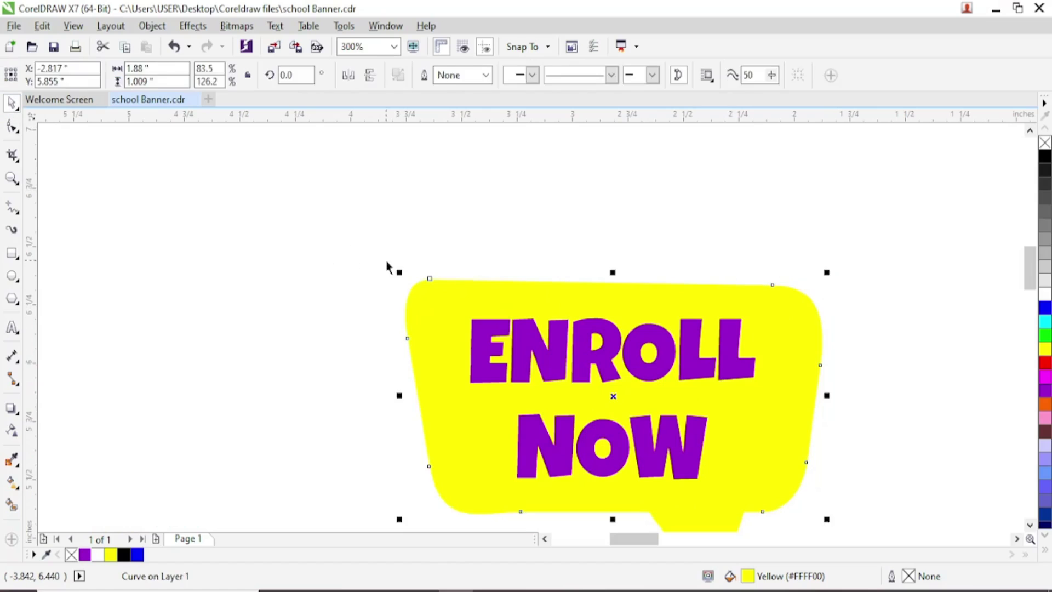
{"action": "left_click", "coordinate": [388, 265]}
{"action": "scroll", "coordinate": [520, 259], "scroll_direction": "down", "scroll_amount": 2}
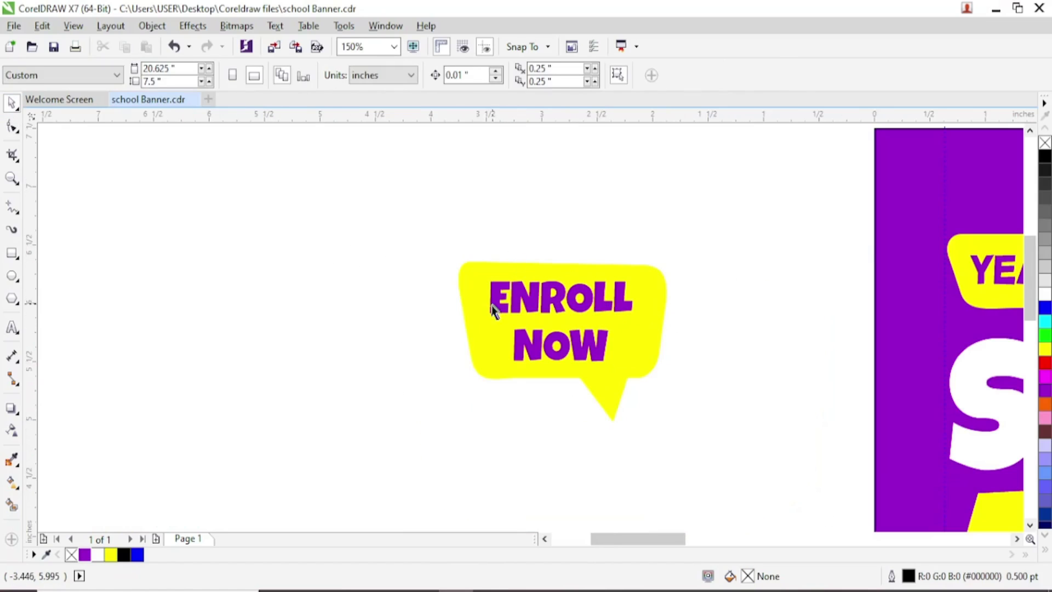
Narrow the bubble's body from both sides so it fits closer around the ENROLL NOW text.
{"action": "left_click", "coordinate": [475, 312]}
{"action": "scroll", "coordinate": [461, 337], "scroll_direction": "up", "scroll_amount": 2}
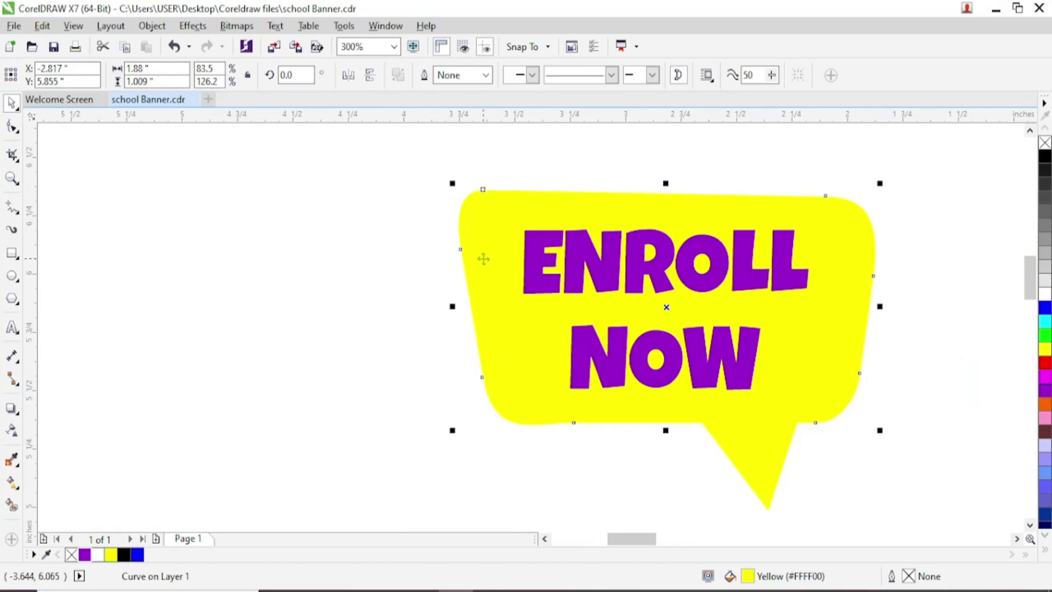
{"action": "left_click_drag", "start_coordinate": [452, 306], "coordinate": [465, 307]}
{"action": "left_click_drag", "start_coordinate": [882, 307], "coordinate": [871, 306]}
Narrow and shorten the bubble's pointed tail to about 0.469 by 0.376 inches.
{"action": "left_click", "coordinate": [778, 458]}
{"action": "left_click_drag", "start_coordinate": [806, 464], "coordinate": [796, 457]}
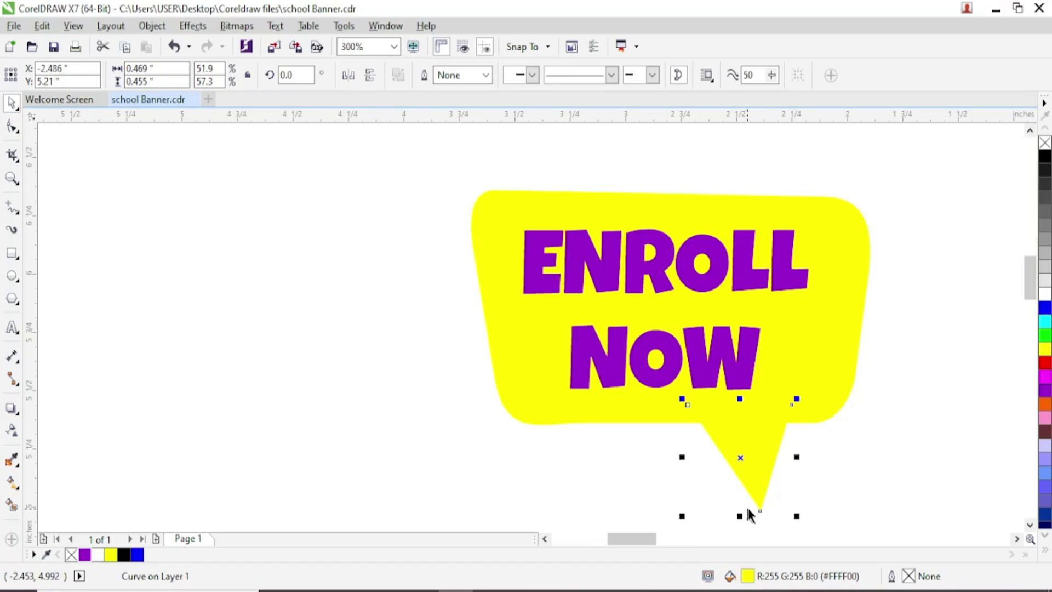
{"action": "left_click_drag", "start_coordinate": [740, 516], "coordinate": [742, 493]}
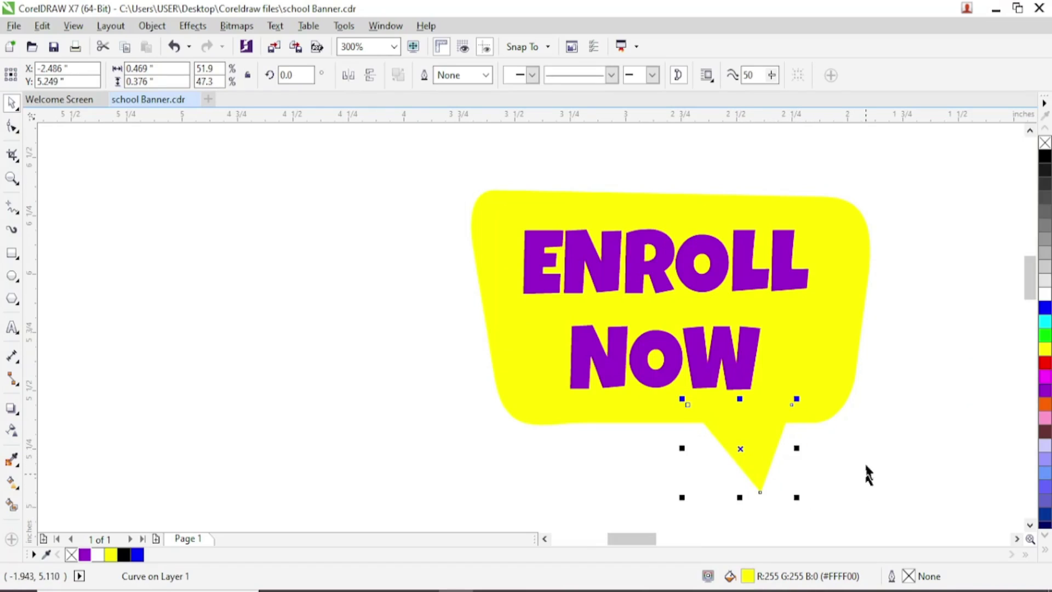
{"action": "left_click", "coordinate": [864, 486]}
Group the bubble's body, its tail and the ENROLL NOW text.
{"action": "scroll", "coordinate": [797, 387], "scroll_direction": "down", "scroll_amount": 2}
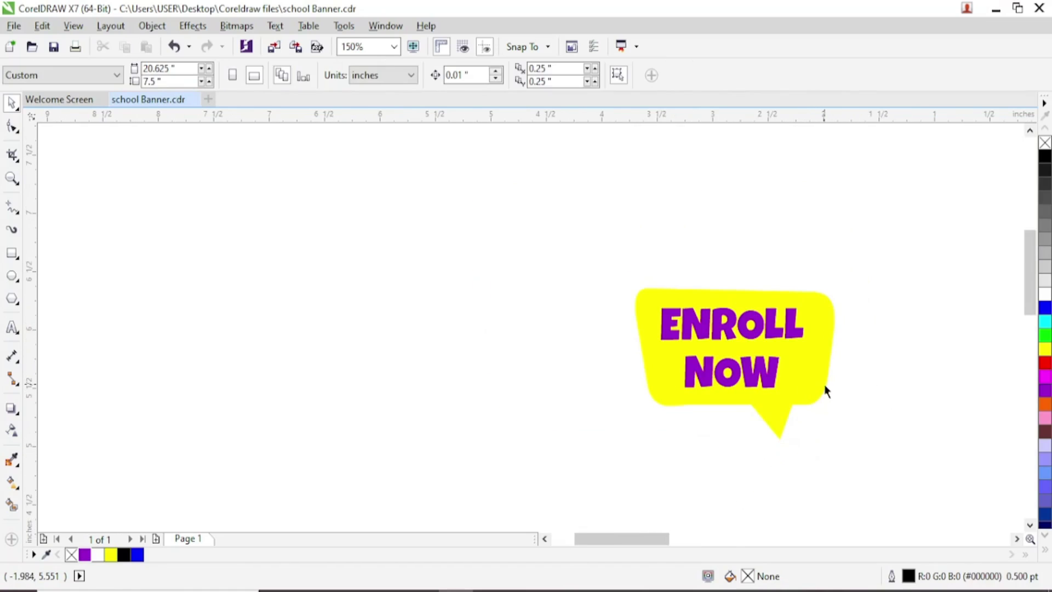
{"action": "scroll", "coordinate": [826, 389], "scroll_direction": "down", "scroll_amount": 2}
{"action": "left_click_drag", "start_coordinate": [598, 298], "coordinate": [904, 474]}
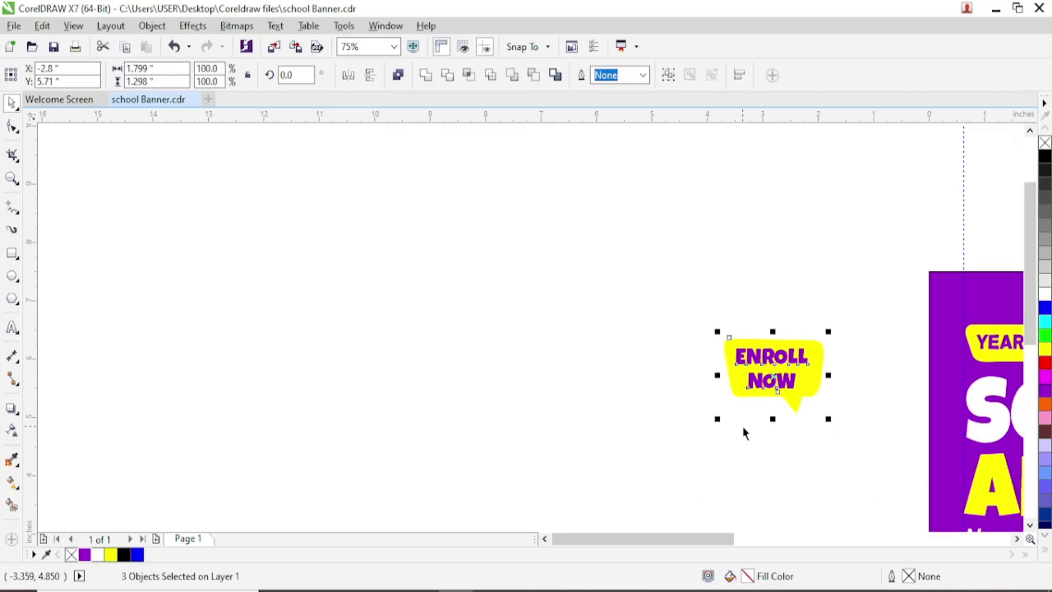
{"action": "key", "text": "ctrl+g"}
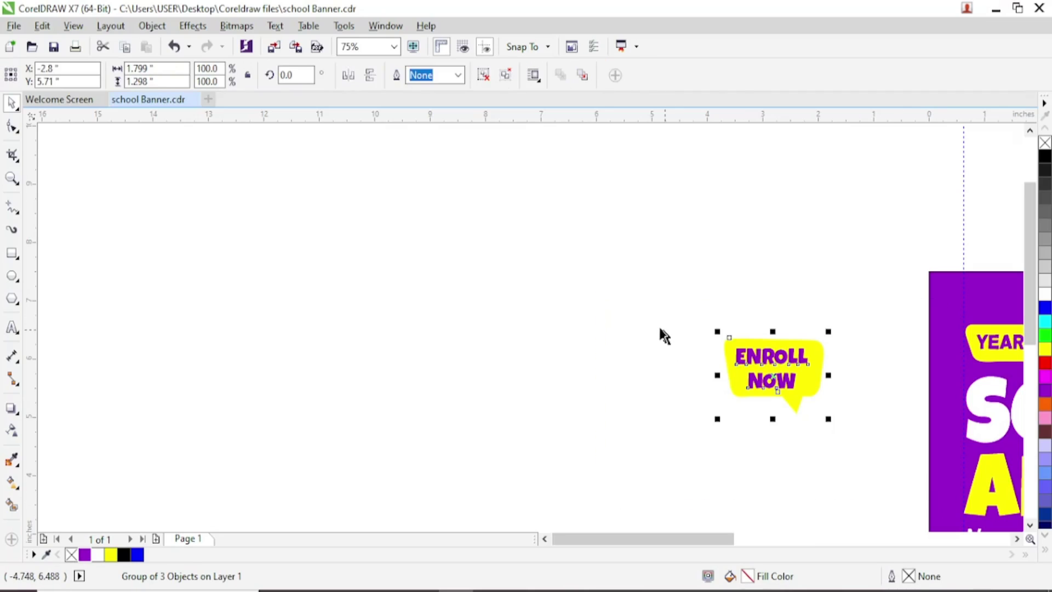
Move the ENROLL NOW call-out onto the banner, between the website address and the THE BEST EDUCATION heading.
{"action": "mouse_move", "coordinate": [679, 544]}
{"action": "left_mouse_down"}
{"action": "mouse_move", "coordinate": [798, 545]}
{"action": "mouse_move", "coordinate": [675, 541]}
{"action": "left_mouse_up"}
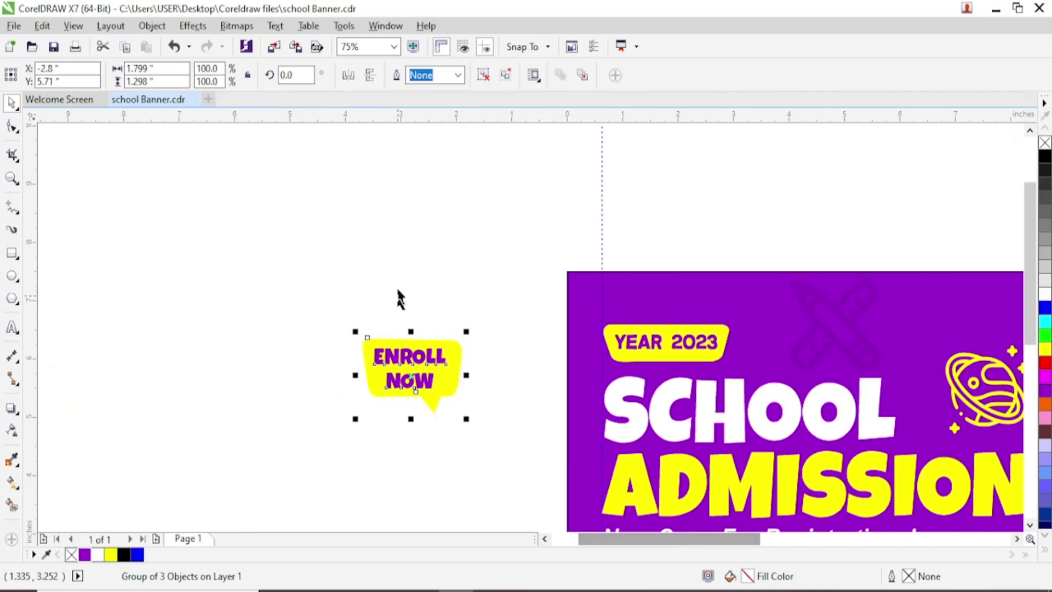
{"action": "left_click", "coordinate": [393, 48]}
{"action": "left_click", "coordinate": [376, 90]}
{"action": "left_click_drag", "start_coordinate": [147, 257], "coordinate": [790, 265]}
{"action": "scroll", "coordinate": [789, 265], "scroll_direction": "up", "scroll_amount": 2}
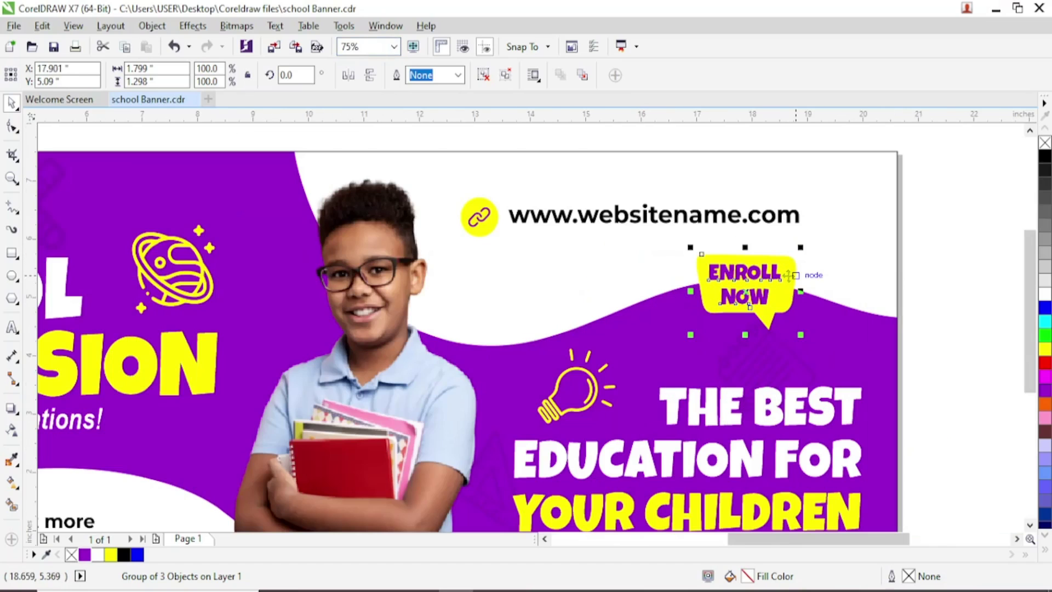
Enlarge the ENROLL NOW call-out to about 2.457 by 1.772 inches and shift it slightly left.
{"action": "scroll", "coordinate": [795, 275], "scroll_direction": "up", "scroll_amount": 2}
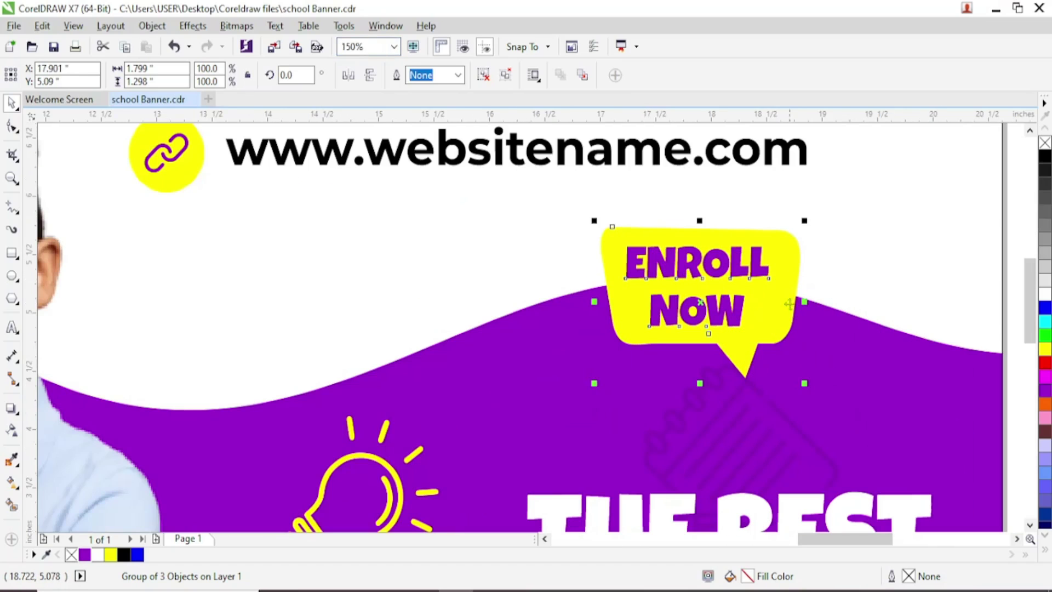
{"action": "left_click_drag", "start_coordinate": [804, 383], "coordinate": [880, 427]}
{"action": "left_click_drag", "start_coordinate": [823, 357], "coordinate": [779, 345]}
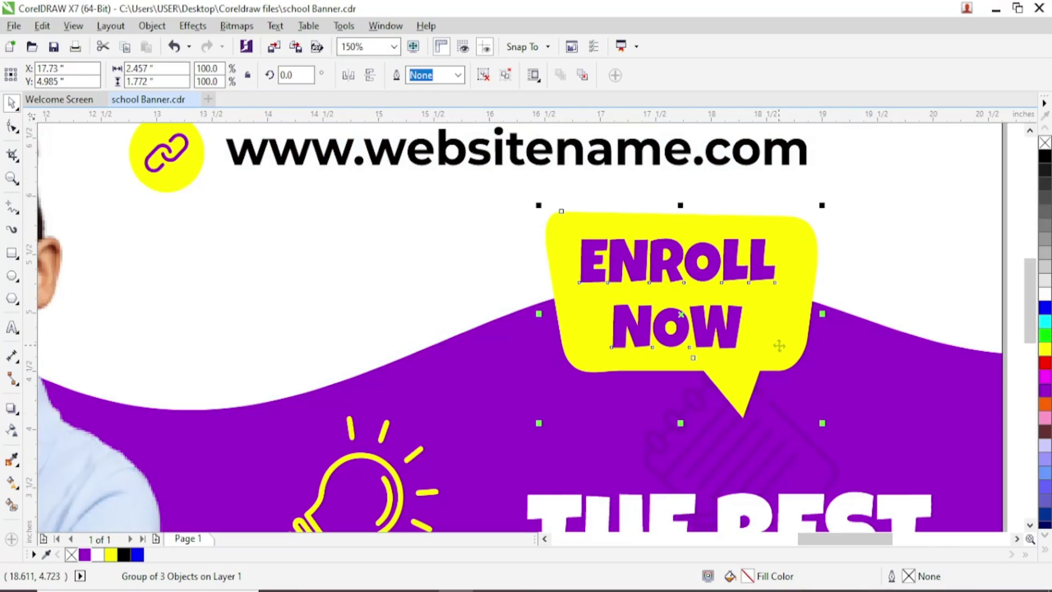
Rotate the ENROLL NOW call-out about 5 degrees clockwise and place it over the wavy purple edge.
{"action": "left_click", "coordinate": [779, 343]}
{"action": "left_click_drag", "start_coordinate": [823, 204], "coordinate": [847, 229]}
{"action": "left_click_drag", "start_coordinate": [831, 186], "coordinate": [823, 166]}
{"action": "left_click", "coordinate": [810, 274]}
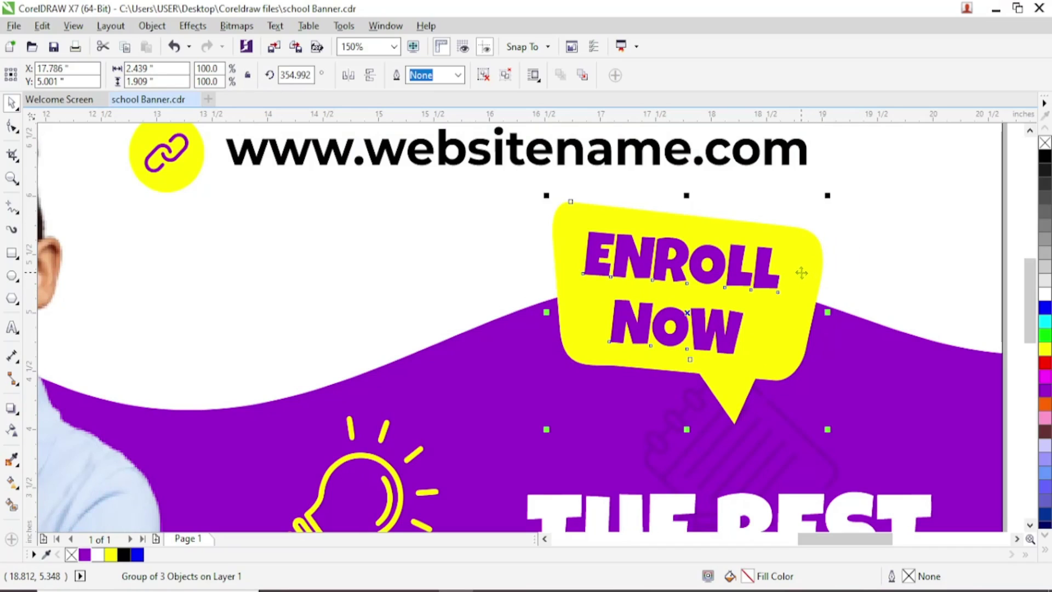
{"action": "left_click_drag", "start_coordinate": [801, 273], "coordinate": [805, 301]}
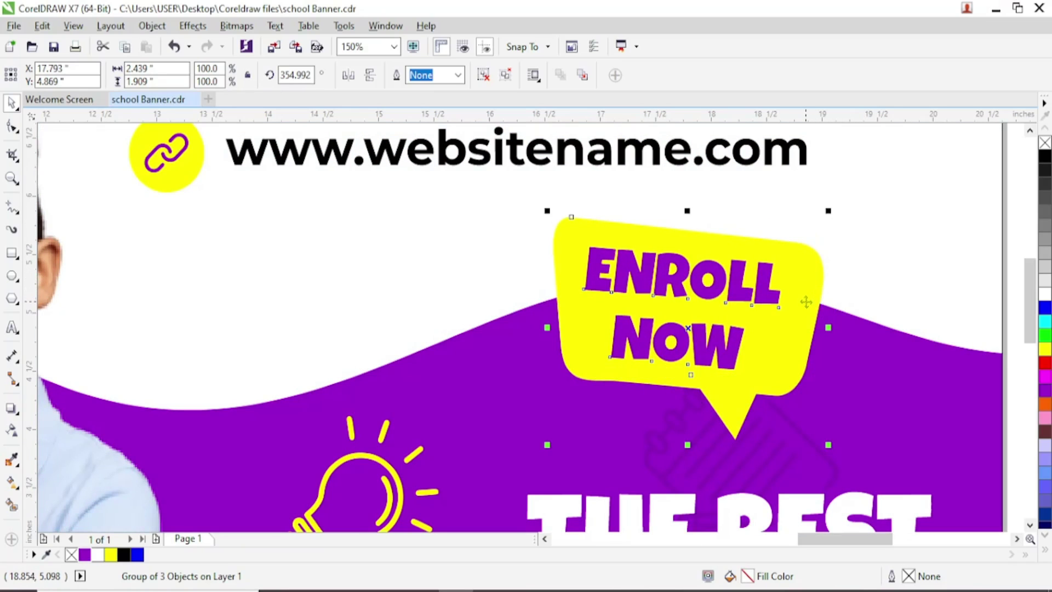
Enlarge the rotated ENROLL NOW call-out to about 2.661 by 2.083 inches.
{"action": "scroll", "coordinate": [806, 301], "scroll_direction": "down", "scroll_amount": 2}
{"action": "left_click_drag", "start_coordinate": [817, 377], "coordinate": [830, 387]}
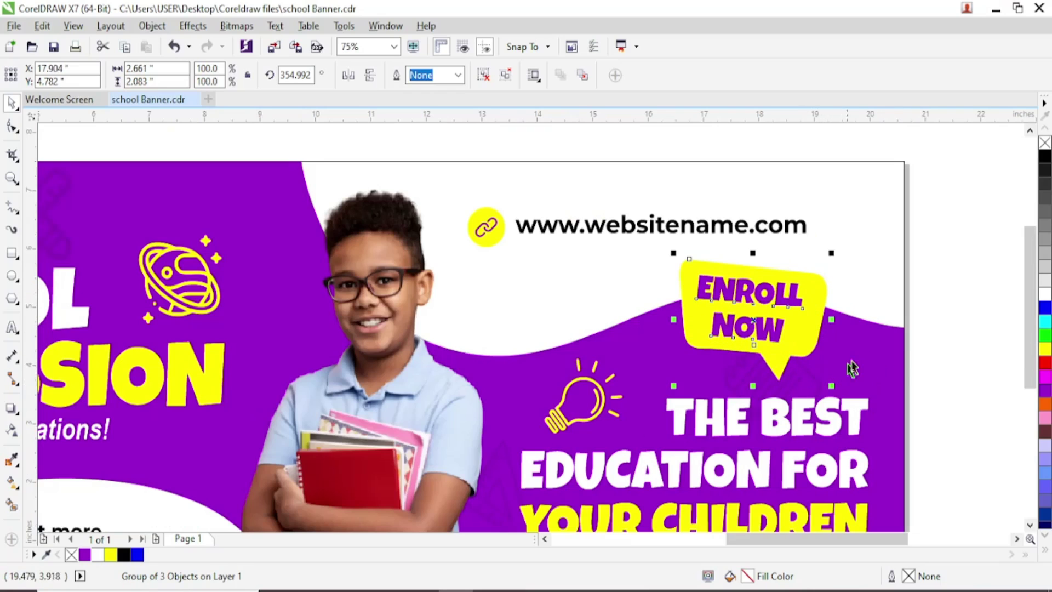
{"action": "left_click", "coordinate": [936, 320]}
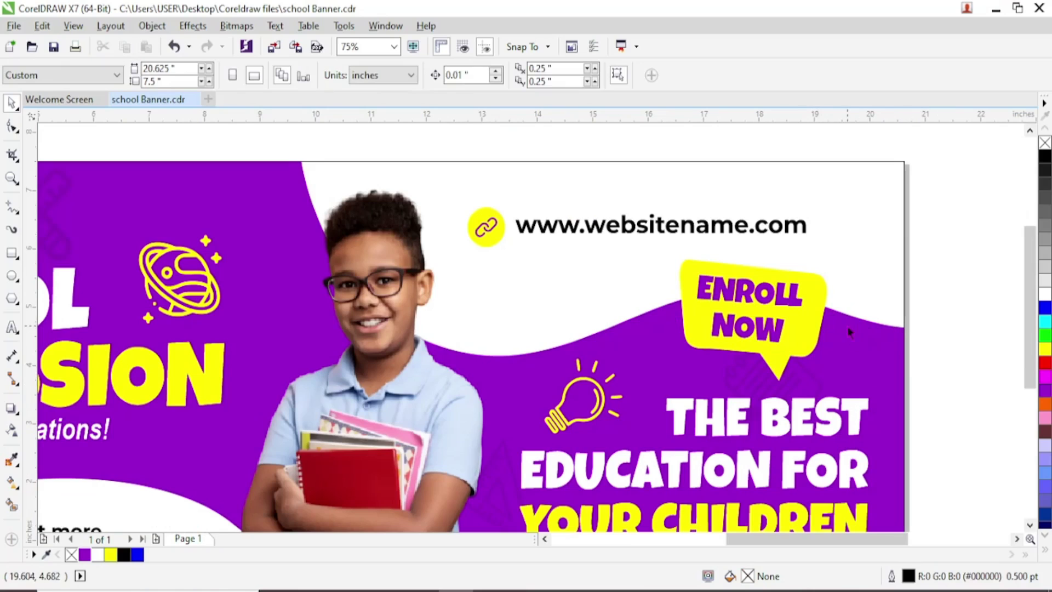
Move the faded pencil watermark from beneath the ENROLL NOW call-out to the banner's left purple area.
{"action": "scroll", "coordinate": [844, 322], "scroll_direction": "down", "scroll_amount": 1}
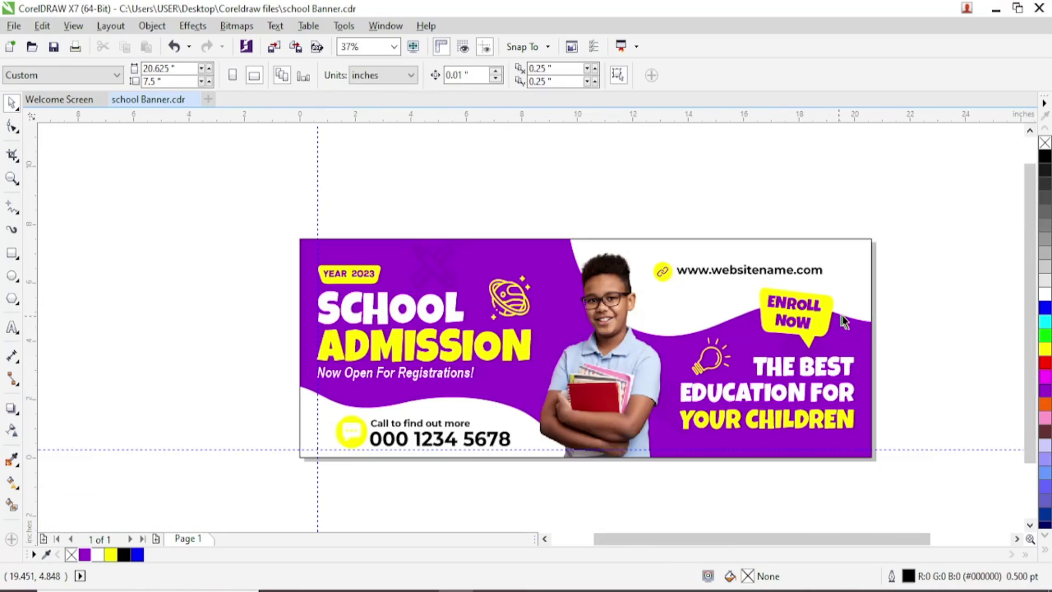
{"action": "key", "text": "ctrl+i"}
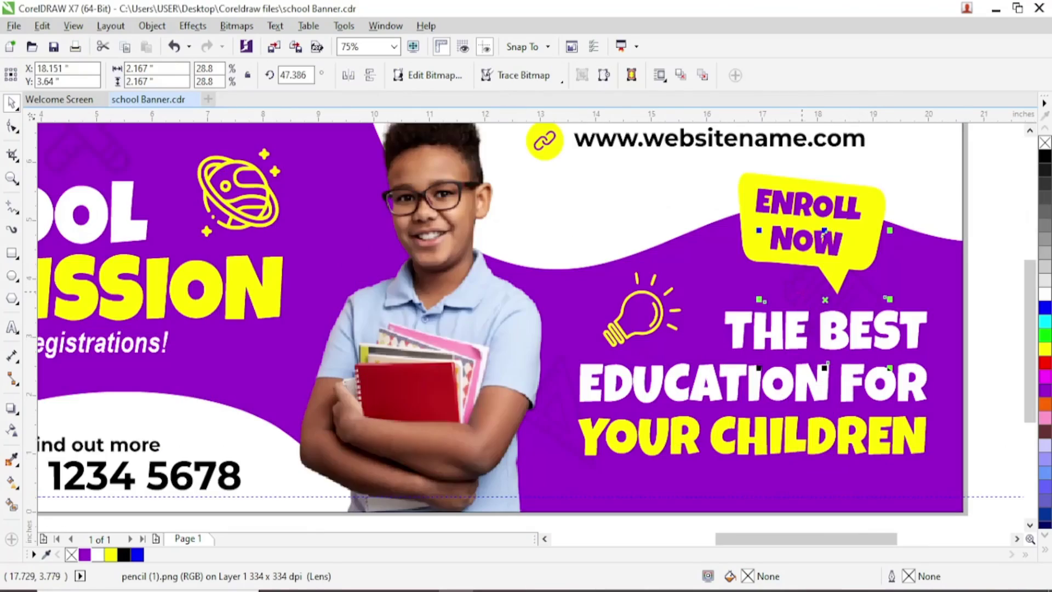
{"action": "mouse_move", "coordinate": [825, 333]}
{"action": "left_mouse_down"}
{"action": "mouse_move", "coordinate": [263, 345]}
{"action": "mouse_move", "coordinate": [232, 302]}
{"action": "left_mouse_up"}
{"action": "scroll", "coordinate": [235, 309], "scroll_direction": "down", "scroll_amount": 1}
Remove the outline from the banner's background PowerClip rectangle.
{"action": "left_click", "coordinate": [319, 188]}
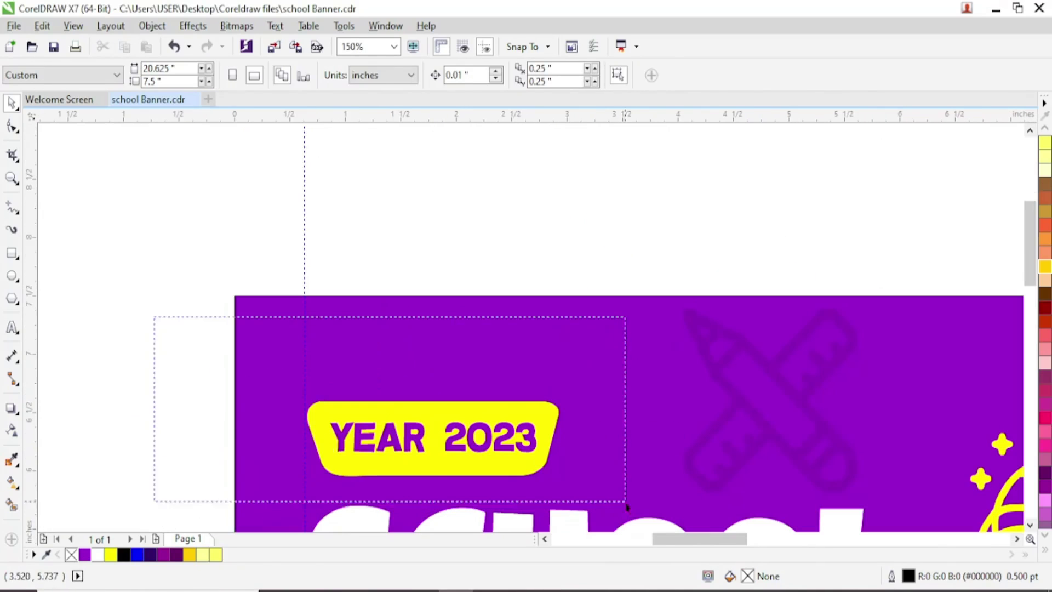
{"action": "left_click_drag", "start_coordinate": [622, 500], "coordinate": [657, 502]}
{"action": "scroll", "coordinate": [568, 357], "scroll_direction": "down", "scroll_amount": 1}
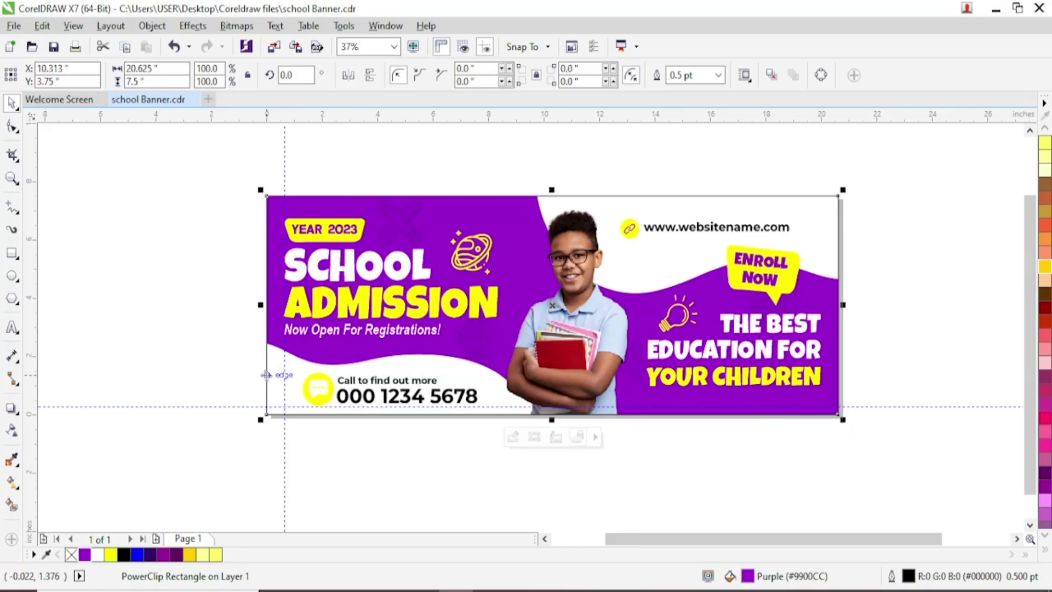
{"action": "scroll", "coordinate": [266, 374], "scroll_direction": "up", "scroll_amount": 1}
{"action": "scroll", "coordinate": [231, 365], "scroll_direction": "up", "scroll_amount": 2}
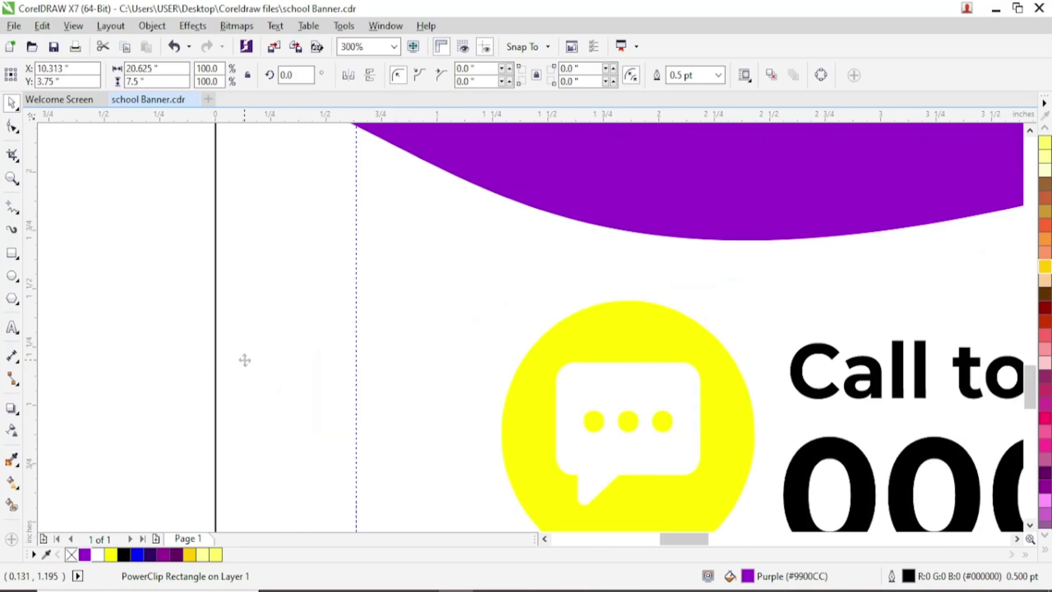
{"action": "scroll", "coordinate": [219, 351], "scroll_direction": "up", "scroll_amount": 4}
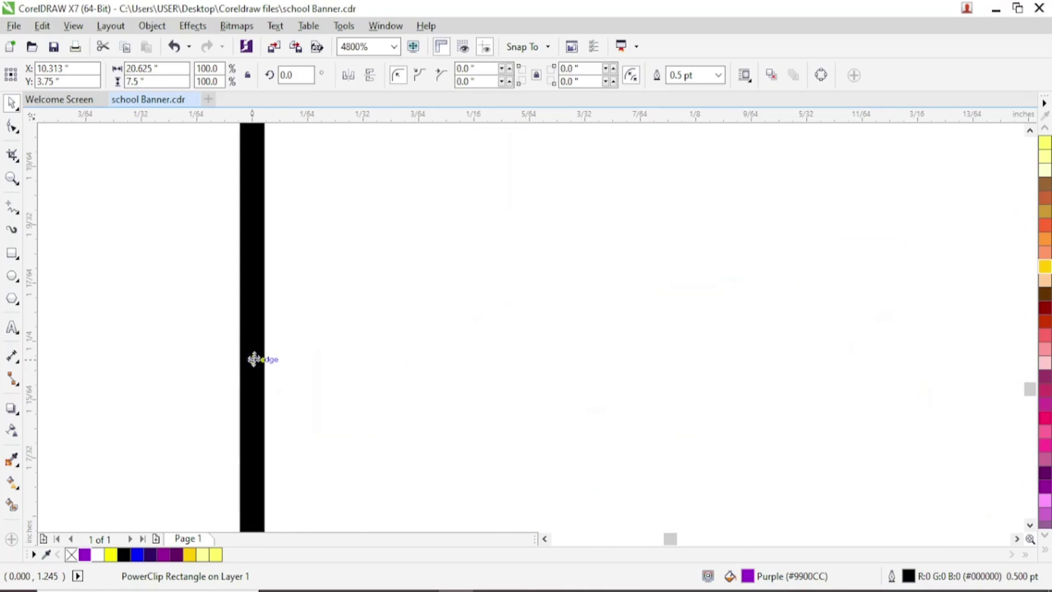
{"action": "scroll", "coordinate": [254, 366], "scroll_direction": "down", "scroll_amount": 7}
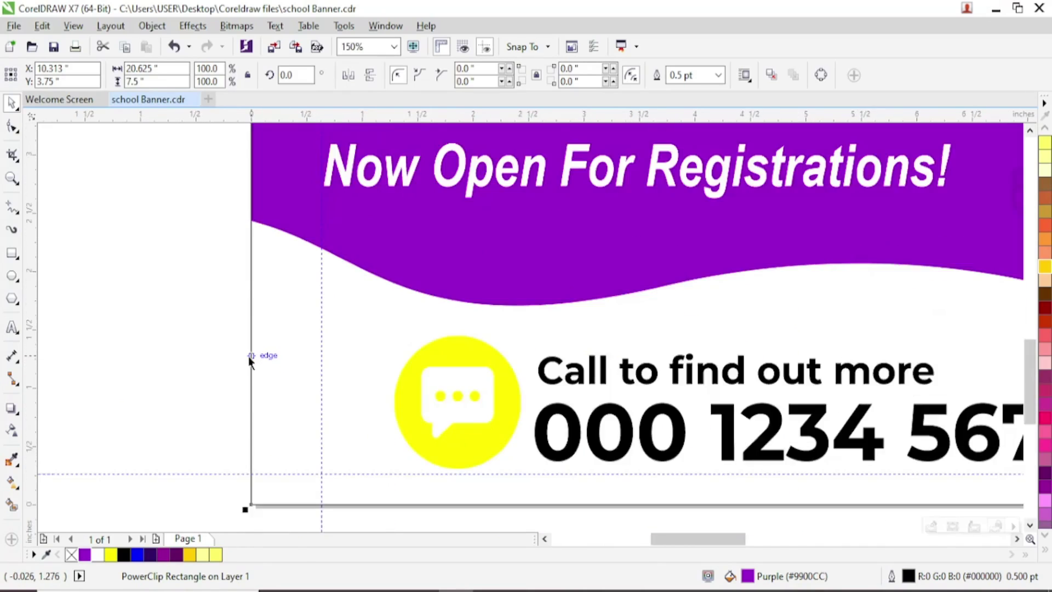
{"action": "scroll", "coordinate": [1045, 144], "scroll_direction": "up", "scroll_amount": 10}
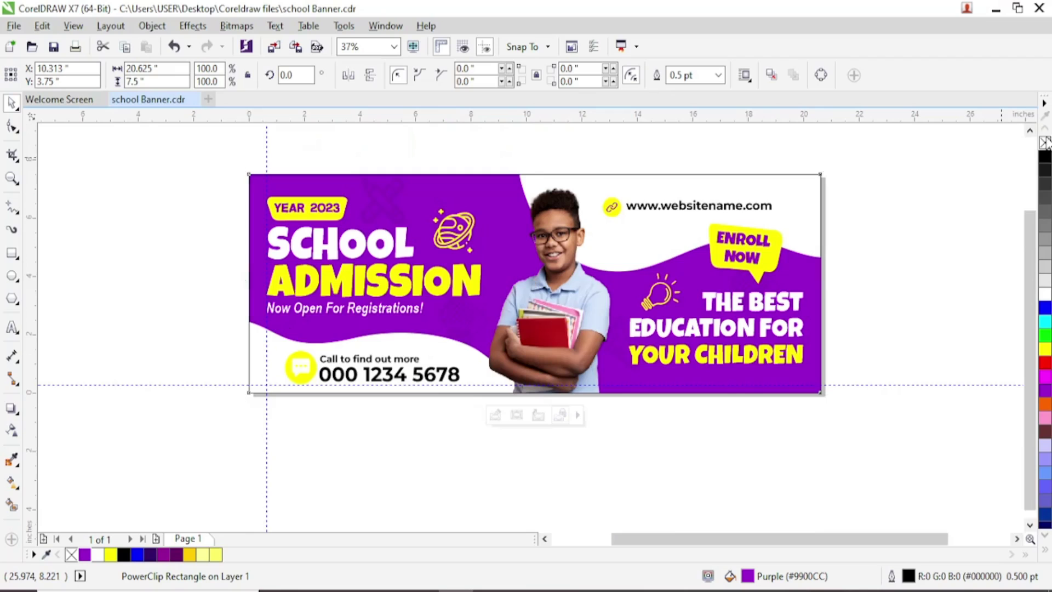
{"action": "right_click", "coordinate": [1045, 143]}
{"action": "scroll", "coordinate": [247, 219], "scroll_direction": "up", "scroll_amount": 2}
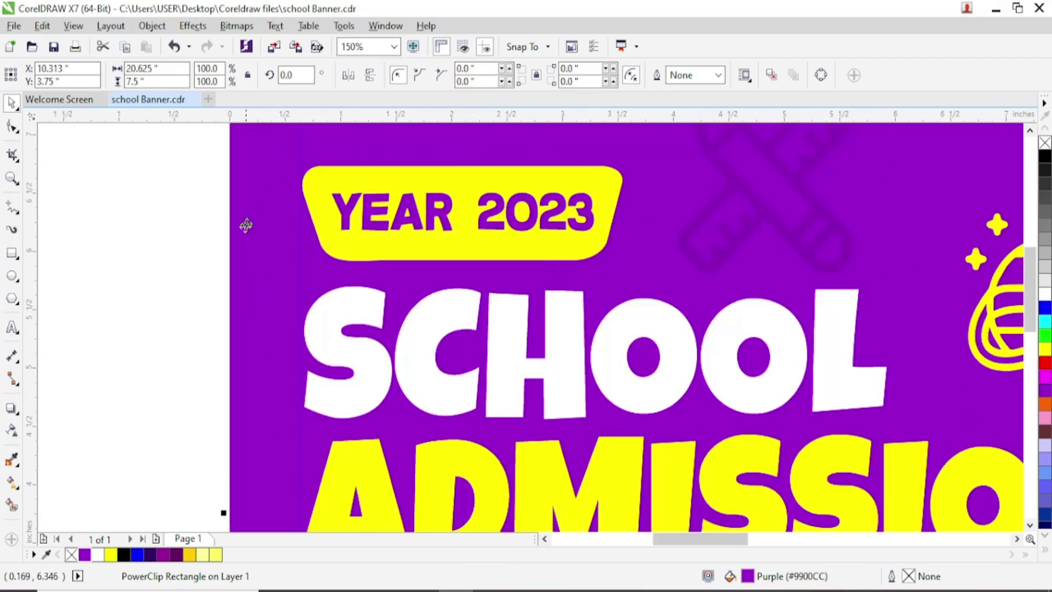
{"action": "scroll", "coordinate": [247, 219], "scroll_direction": "up", "scroll_amount": 2}
{"action": "scroll", "coordinate": [364, 307], "scroll_direction": "down", "scroll_amount": 5}
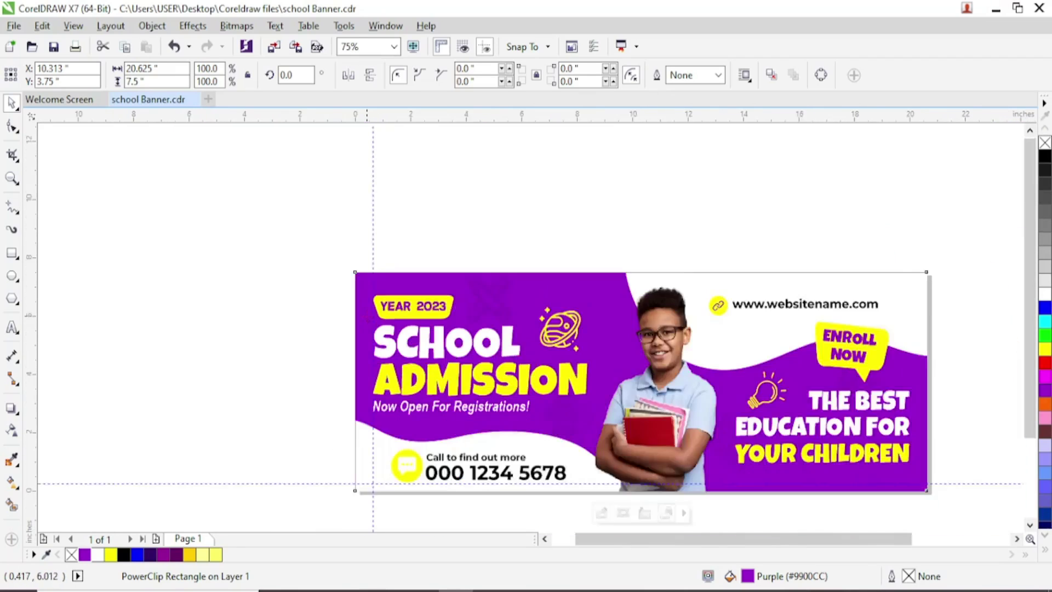
Move the yellow planet icon beside the SCHOOL heading slightly left and down.
{"action": "left_click", "coordinate": [394, 46]}
{"action": "left_click", "coordinate": [398, 73]}
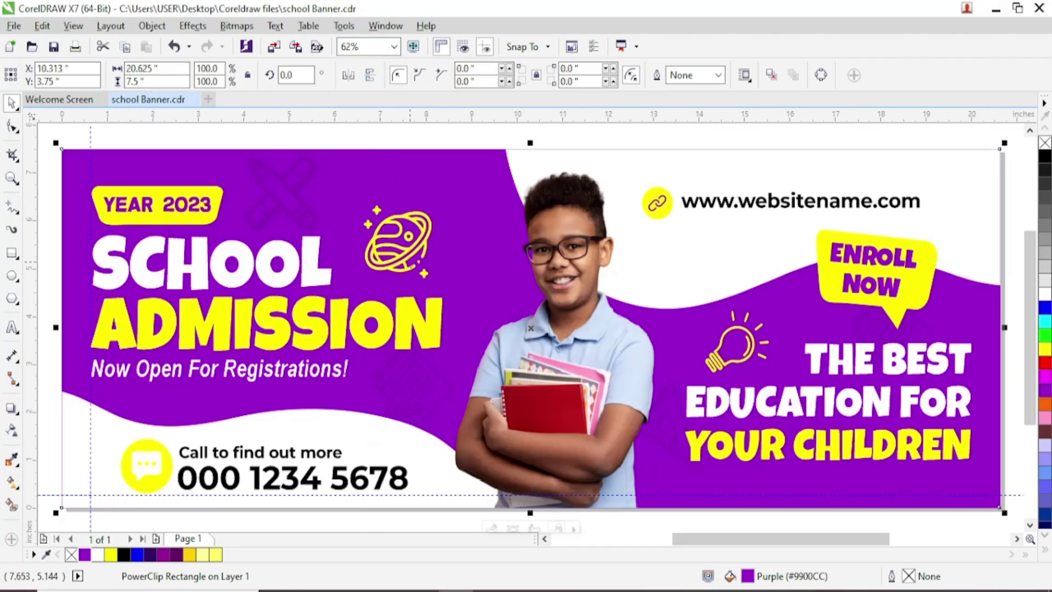
{"action": "left_click", "coordinate": [412, 260]}
{"action": "left_click_drag", "start_coordinate": [412, 260], "coordinate": [406, 255]}
{"action": "left_click", "coordinate": [400, 143]}
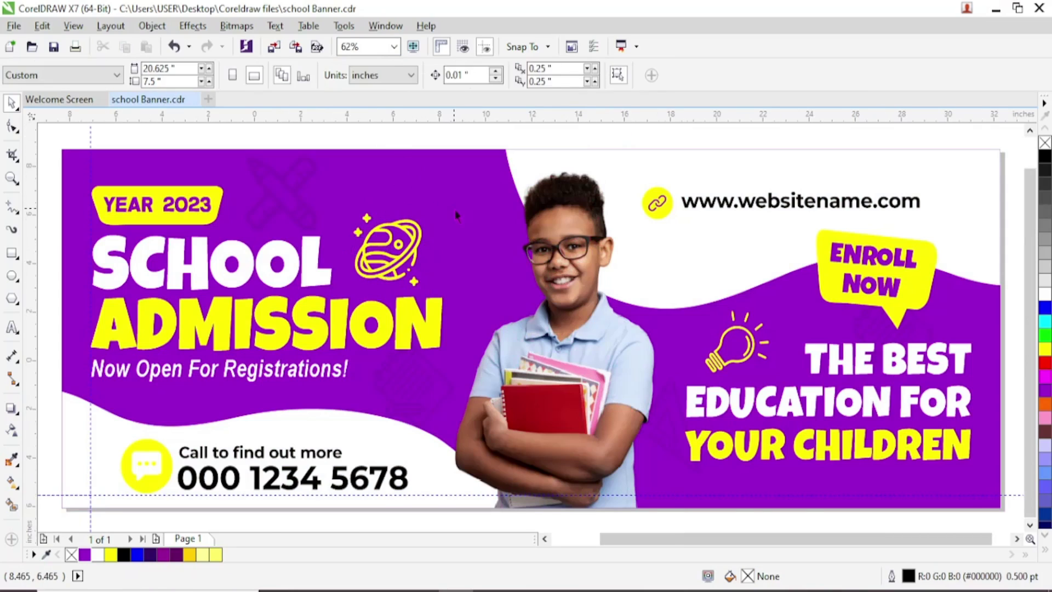
Fill the banner's background PowerClip rectangle with Deep Violet (#990099).
{"action": "scroll", "coordinate": [456, 215], "scroll_direction": "down", "scroll_amount": 2}
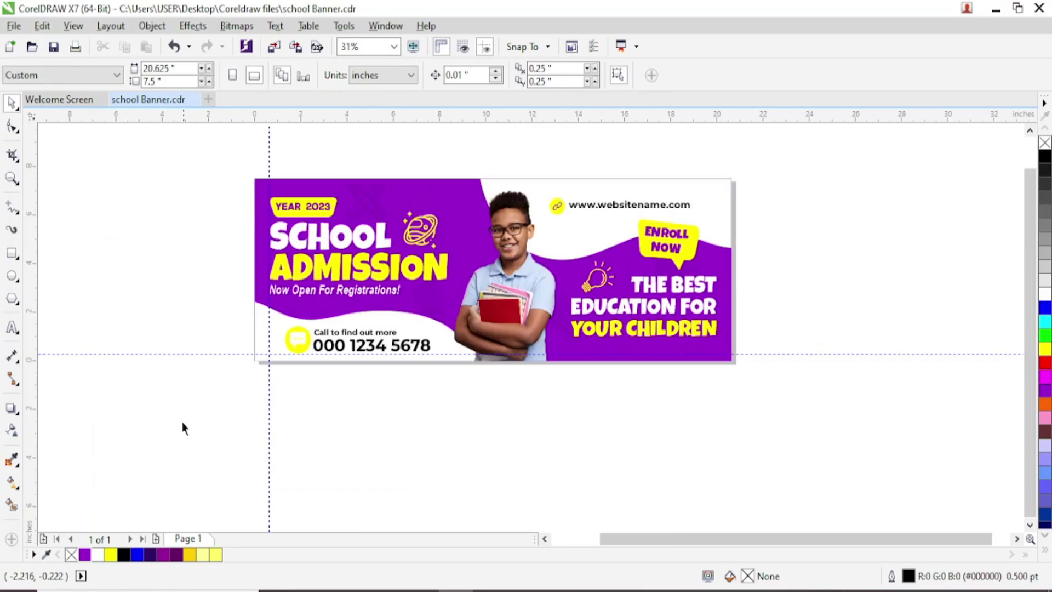
{"action": "left_click_drag", "start_coordinate": [230, 150], "coordinate": [871, 414]}
{"action": "left_click", "coordinate": [394, 349]}
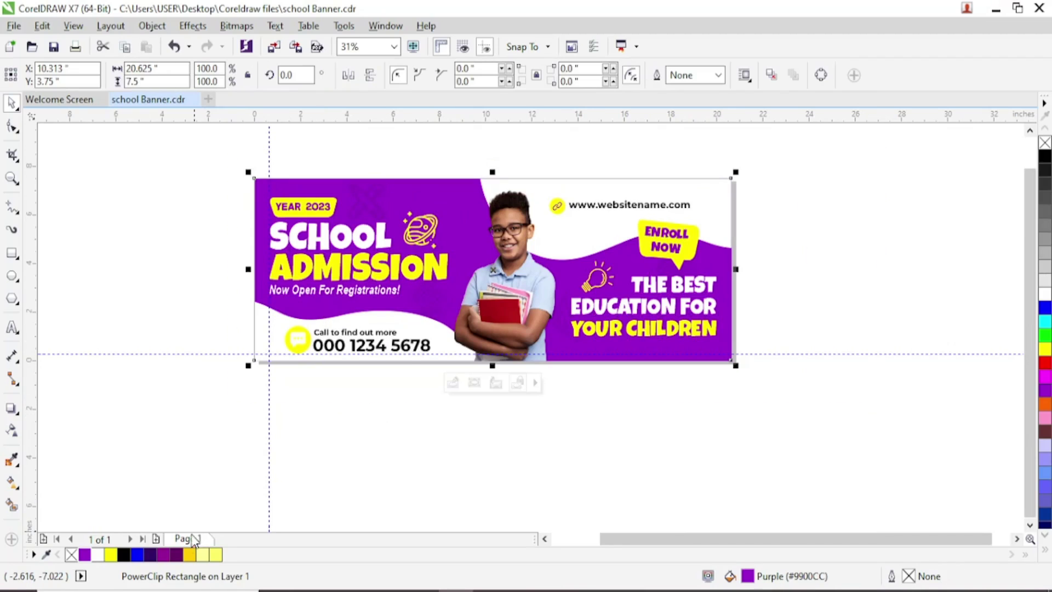
{"action": "left_click", "coordinate": [164, 555]}
{"action": "left_click", "coordinate": [490, 431]}
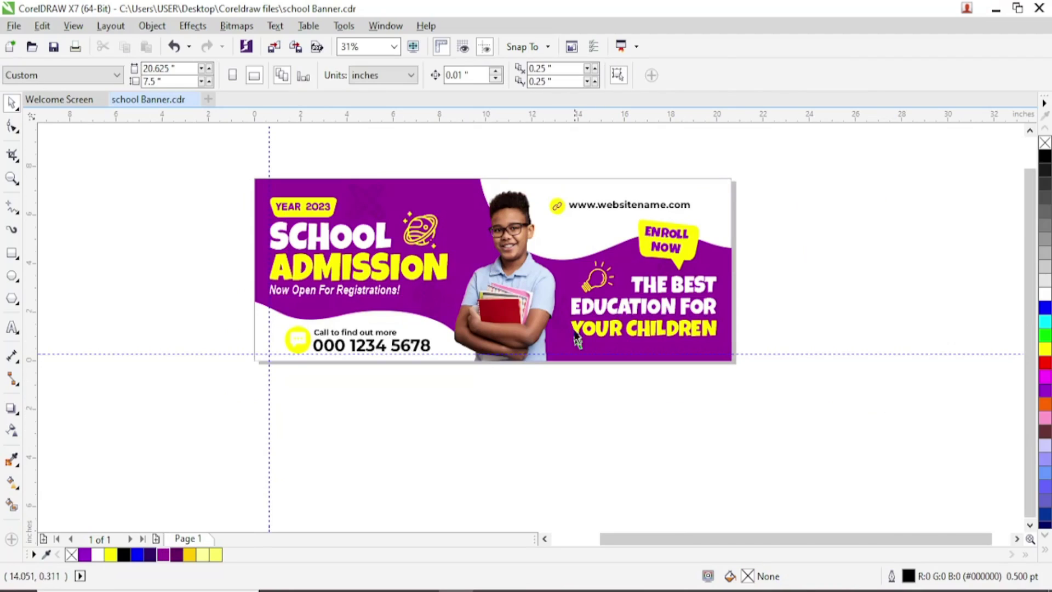
Try to fill the whole grouped ENROLL NOW call-out with Deep Violet.
{"action": "left_click", "coordinate": [393, 48]}
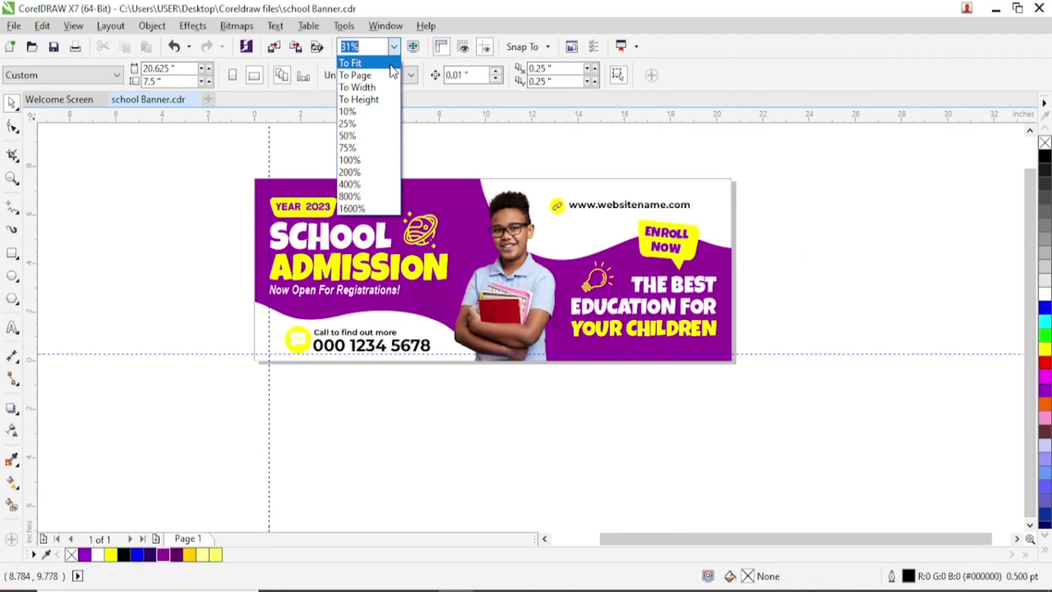
{"action": "left_click", "coordinate": [389, 64]}
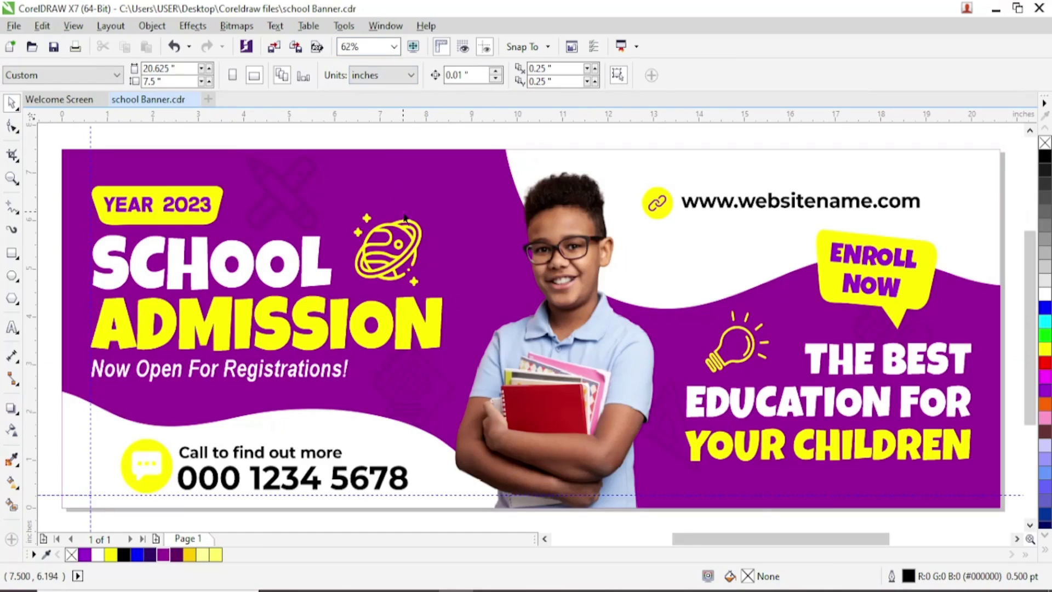
{"action": "scroll", "coordinate": [404, 211], "scroll_direction": "down", "scroll_amount": 1}
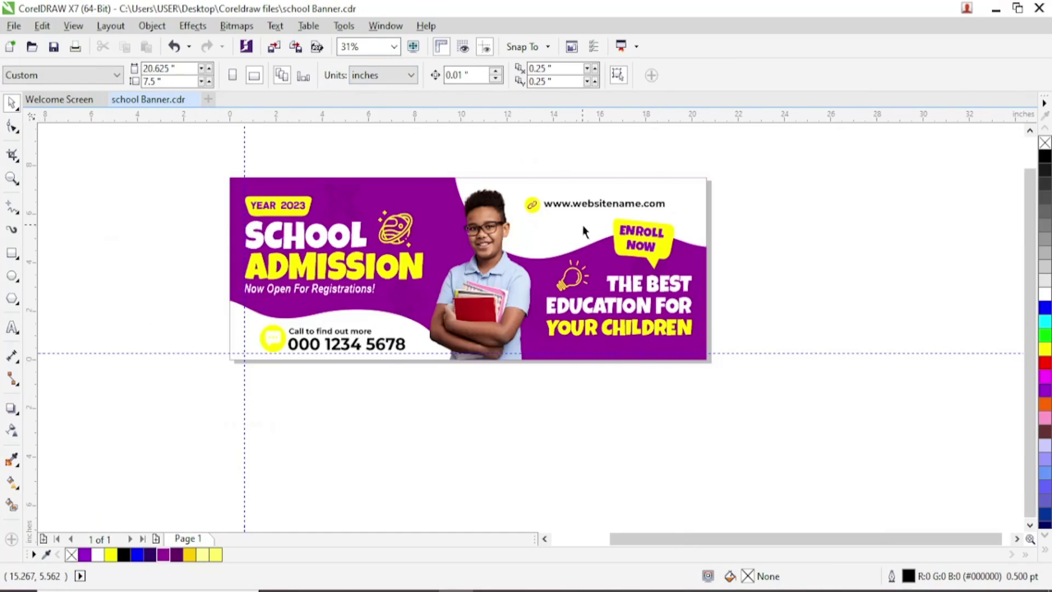
{"action": "scroll", "coordinate": [627, 246], "scroll_direction": "up", "scroll_amount": 1}
{"action": "left_click", "coordinate": [666, 242]}
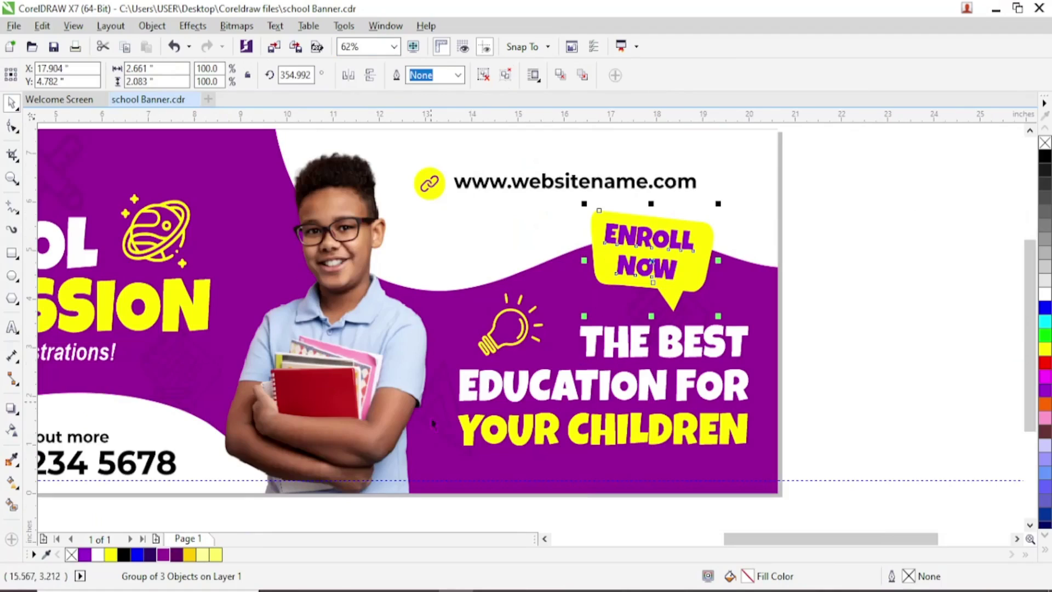
{"action": "left_click", "coordinate": [164, 555]}
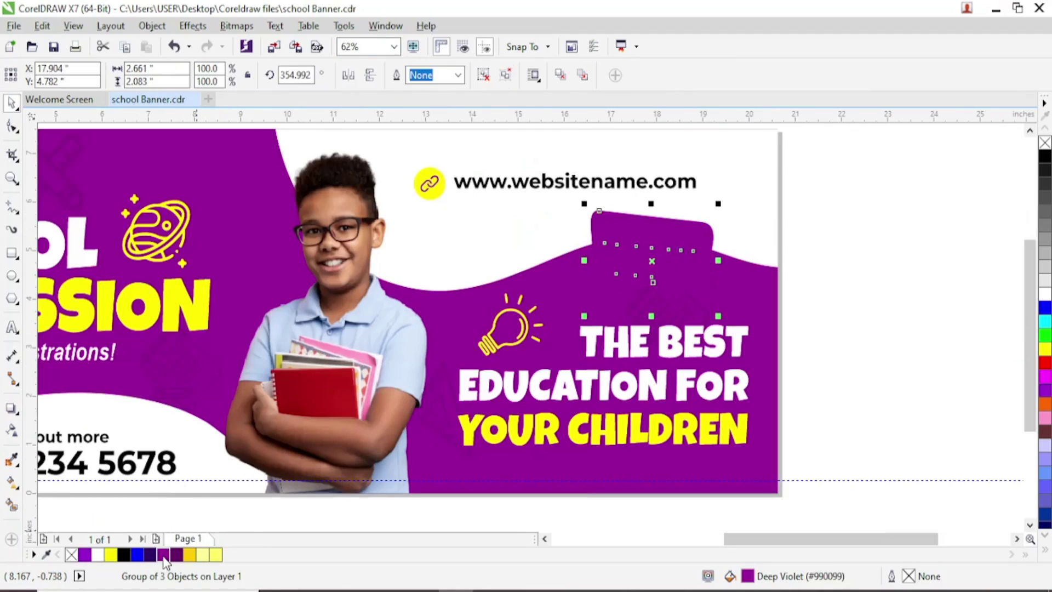
{"action": "key", "text": "ctrl+z"}
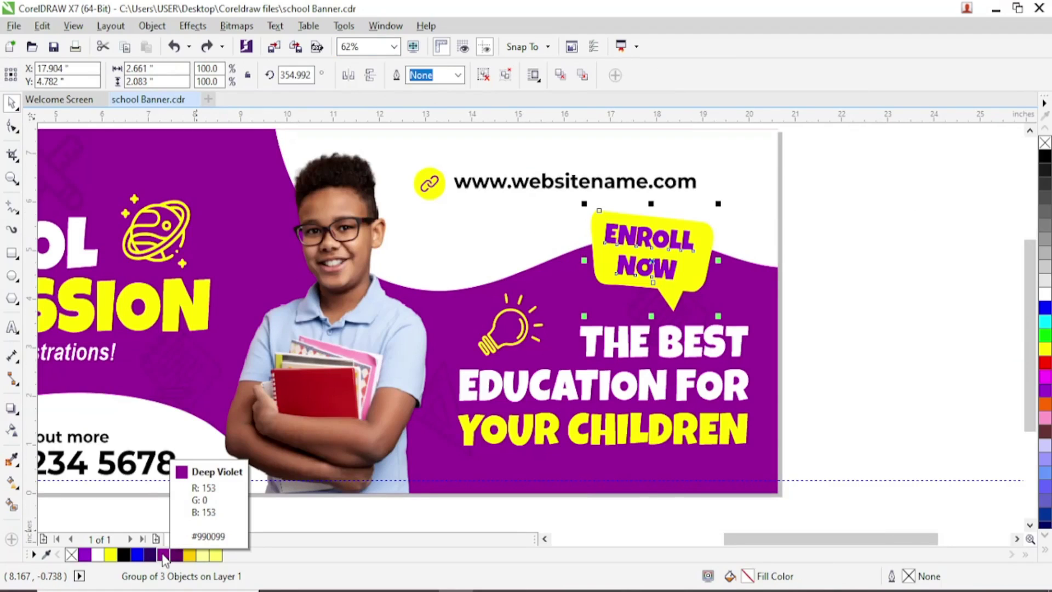
Ungroup the ENROLL NOW call-out and fill only its text with Deep Violet (#990099).
{"action": "right_click", "coordinate": [710, 230]}
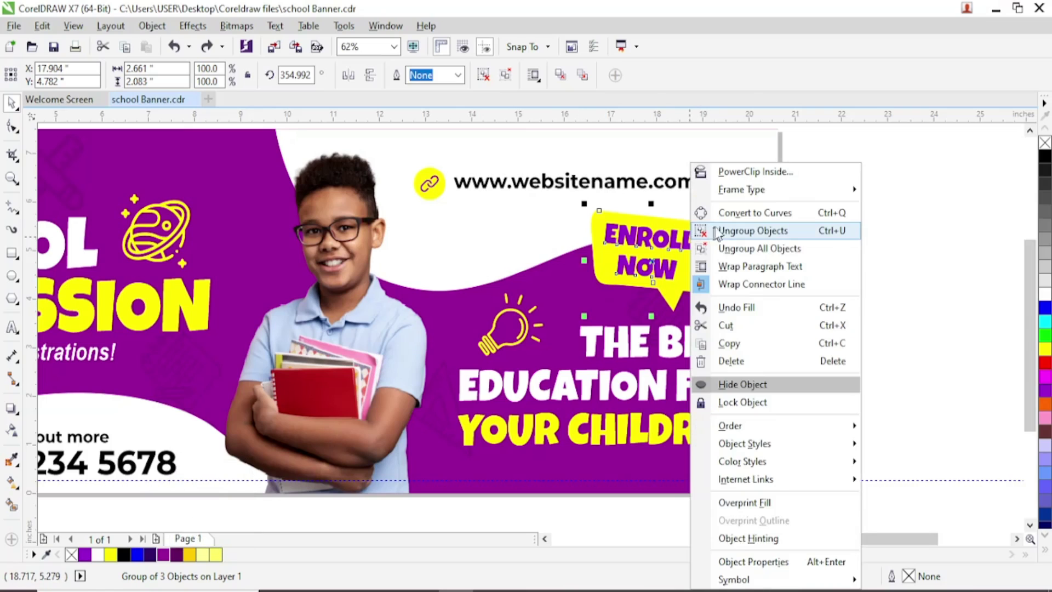
{"action": "left_click", "coordinate": [753, 231]}
{"action": "left_click", "coordinate": [797, 242]}
{"action": "left_click", "coordinate": [682, 250]}
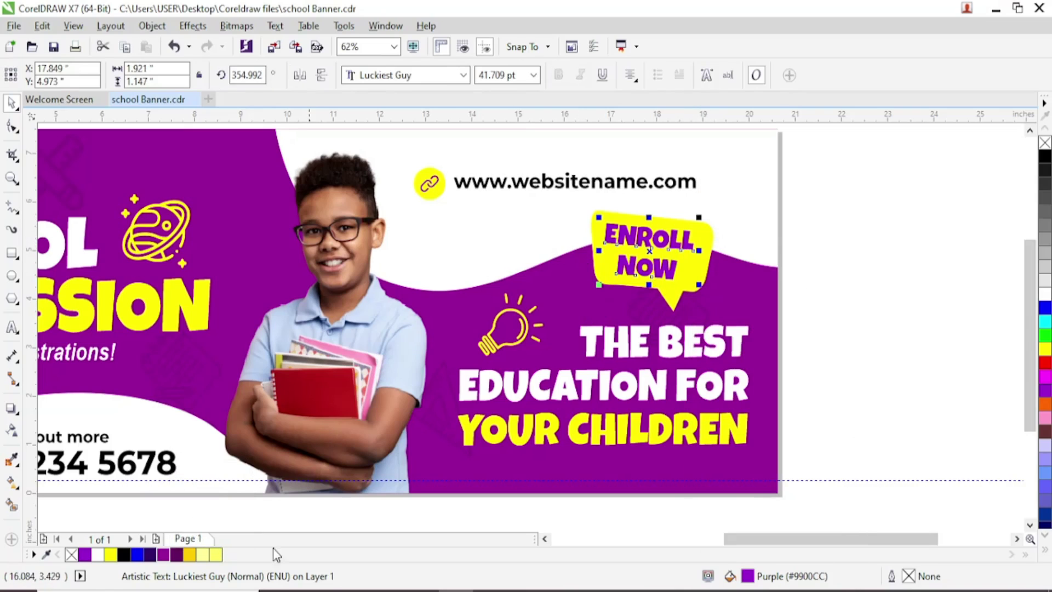
{"action": "left_click", "coordinate": [164, 555]}
{"action": "left_click", "coordinate": [839, 358]}
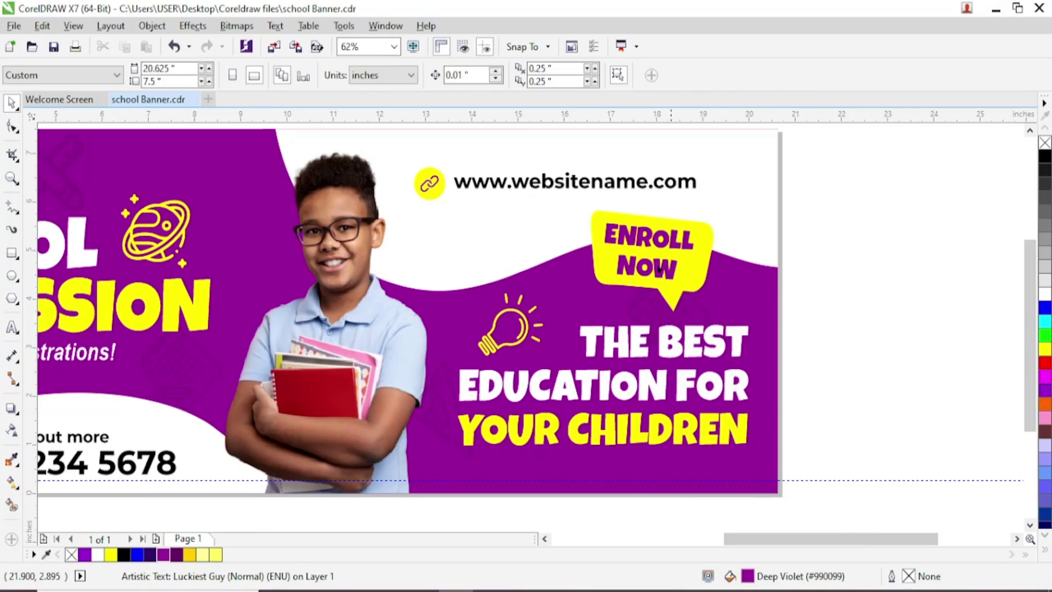
Fill the YEAR 2023 text in the yellow label with Deep Violet (#990099).
{"action": "scroll", "coordinate": [446, 192], "scroll_direction": "down", "scroll_amount": 2}
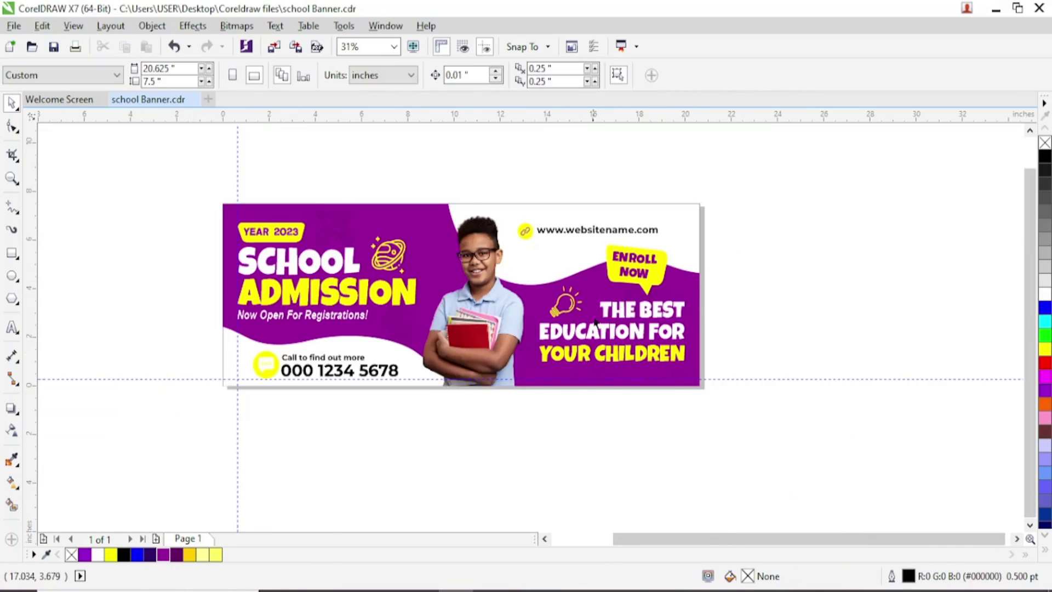
{"action": "scroll", "coordinate": [359, 222], "scroll_direction": "up", "scroll_amount": 2}
{"action": "scroll", "coordinate": [387, 268], "scroll_direction": "down", "scroll_amount": 2}
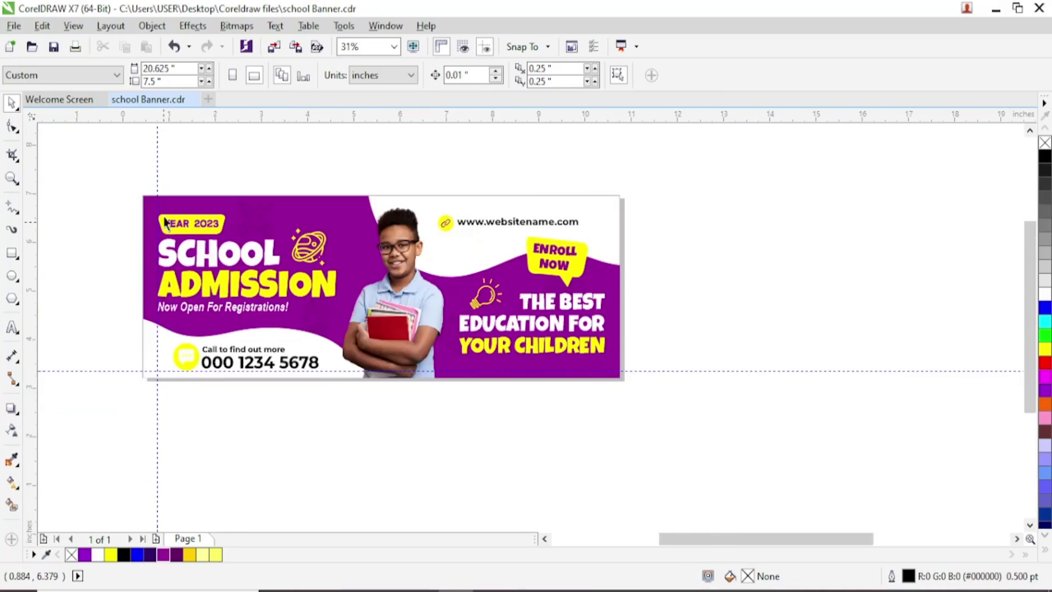
{"action": "scroll", "coordinate": [191, 235], "scroll_direction": "up", "scroll_amount": 4}
{"action": "left_click", "coordinate": [202, 240]}
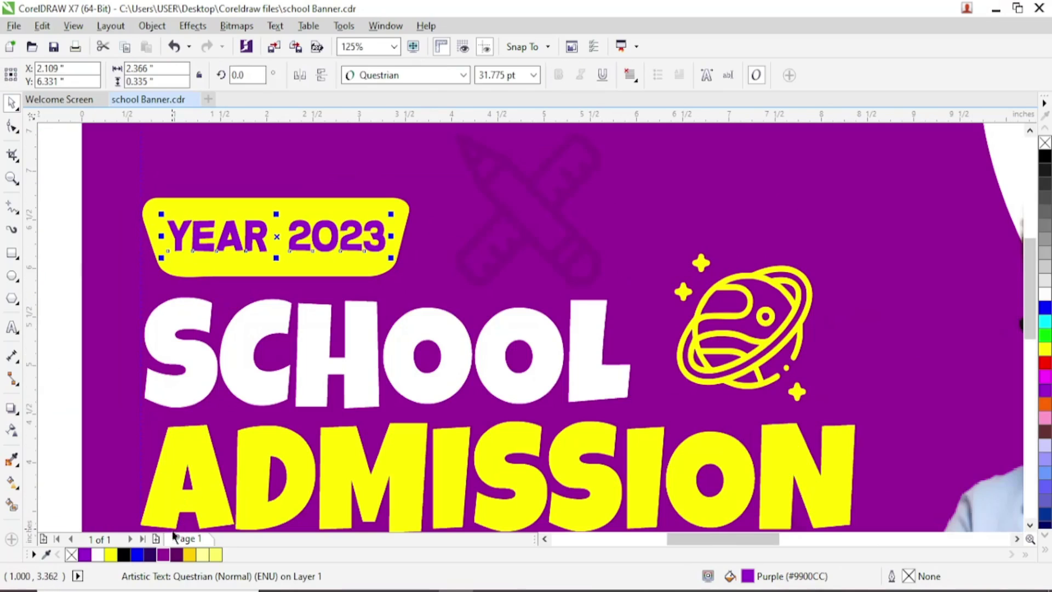
{"action": "left_click", "coordinate": [162, 554]}
Review the recoloured banner as a whole, including the link icon beside the website address.
{"action": "scroll", "coordinate": [384, 329], "scroll_direction": "down", "scroll_amount": 3}
{"action": "scroll", "coordinate": [454, 433], "scroll_direction": "up", "scroll_amount": 2}
{"action": "scroll", "coordinate": [454, 433], "scroll_direction": "down", "scroll_amount": 2}
{"action": "scroll", "coordinate": [761, 482], "scroll_direction": "up", "scroll_amount": 2}
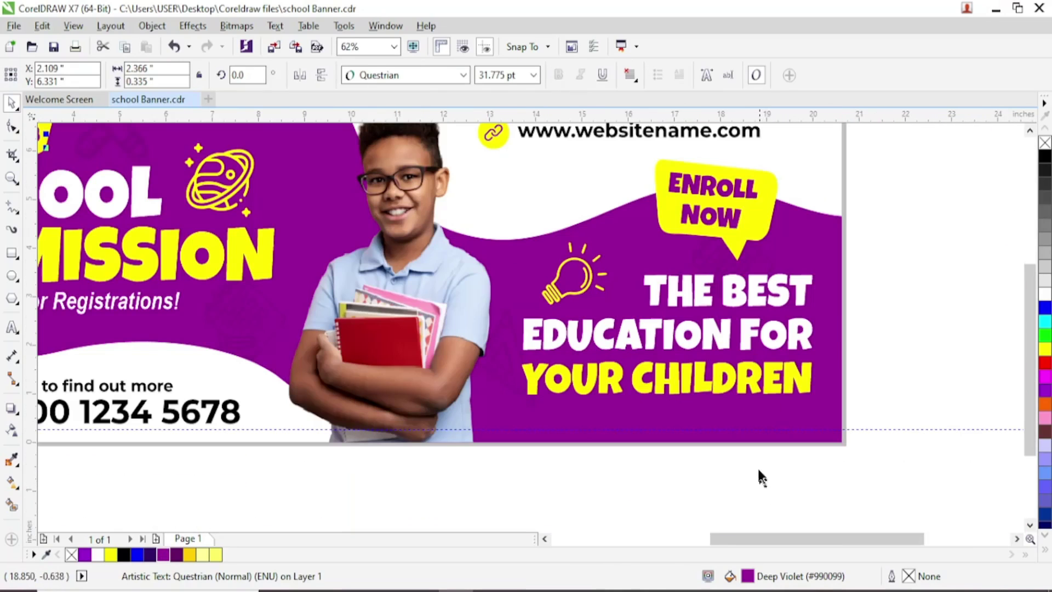
{"action": "left_click", "coordinate": [758, 464]}
{"action": "scroll", "coordinate": [745, 452], "scroll_direction": "down", "scroll_amount": 2}
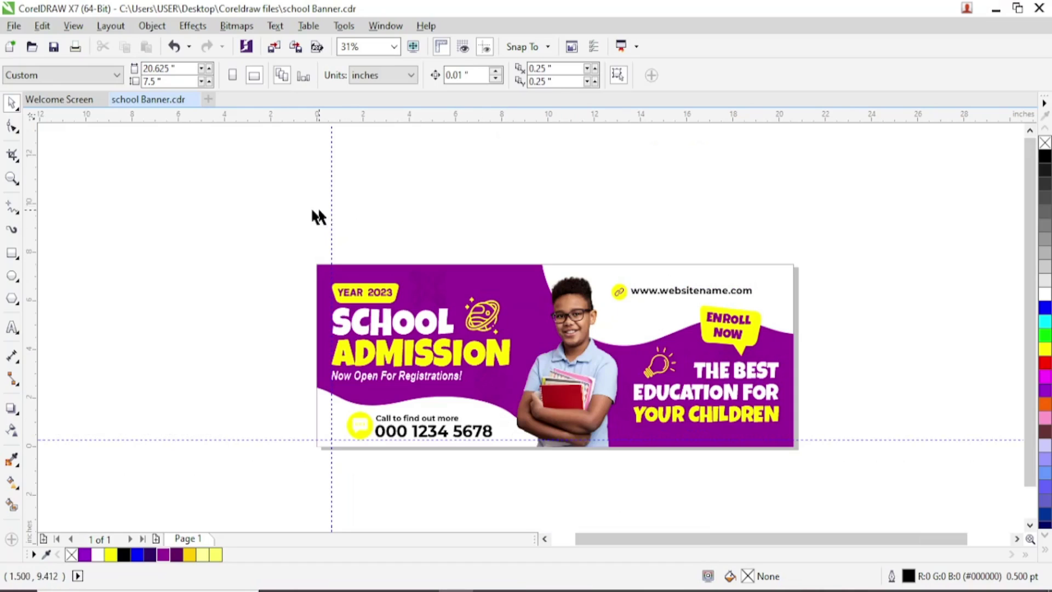
{"action": "left_click", "coordinate": [393, 50]}
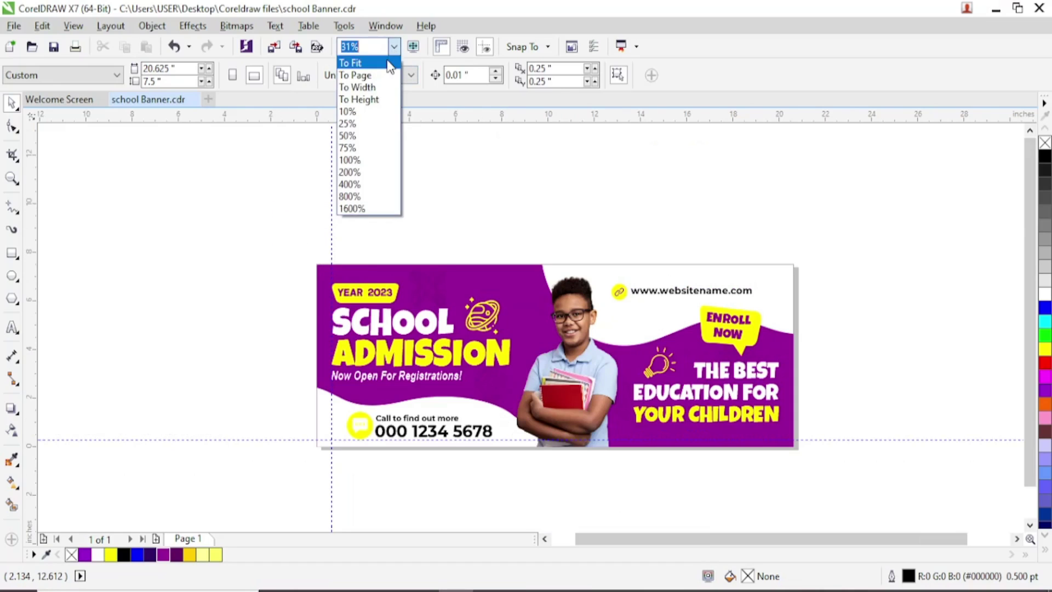
{"action": "left_click", "coordinate": [392, 72]}
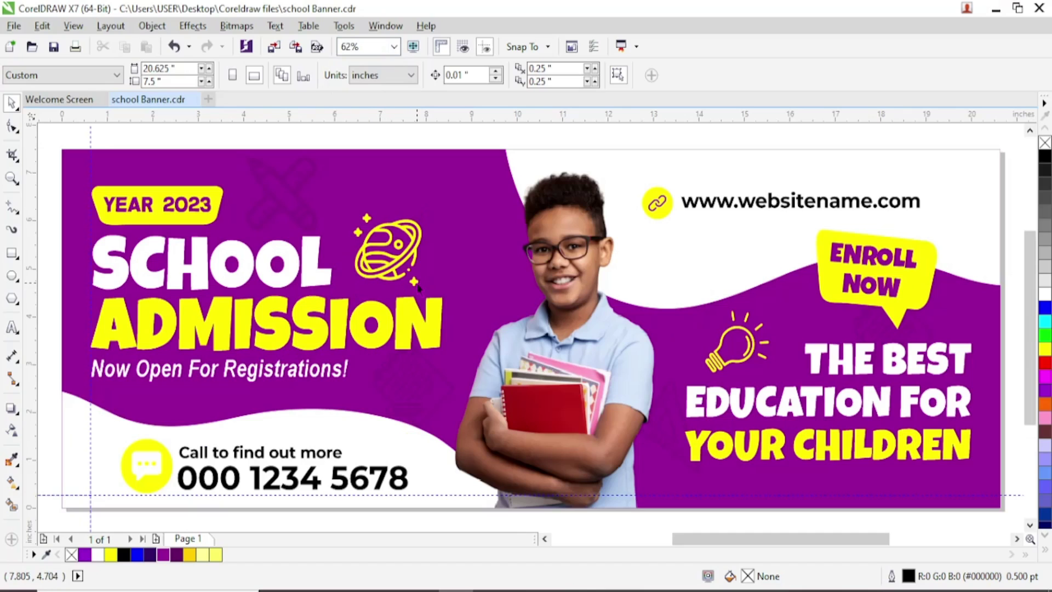
{"action": "left_click", "coordinate": [657, 202]}
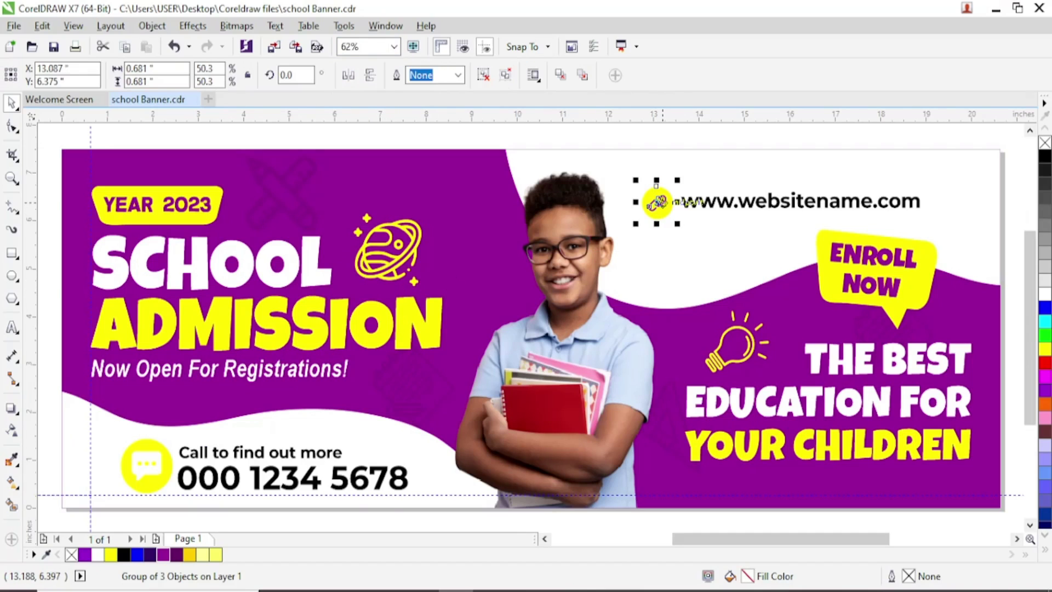
{"action": "scroll", "coordinate": [656, 199], "scroll_direction": "down", "scroll_amount": 2}
{"action": "scroll", "coordinate": [657, 193], "scroll_direction": "up", "scroll_amount": 1}
{"action": "left_click", "coordinate": [351, 146]}
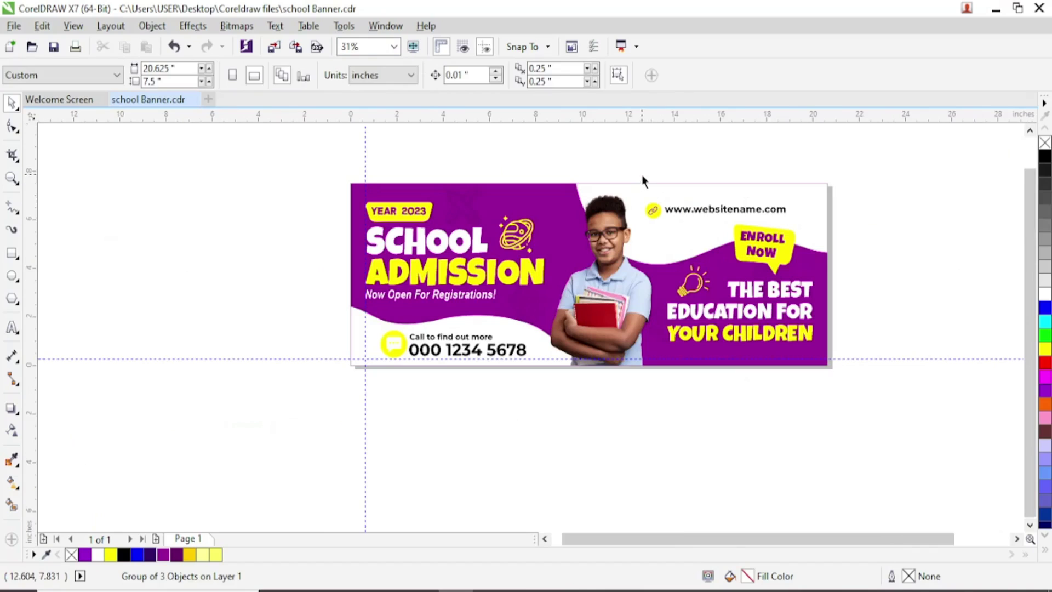
Group all objects of the banner together, keeping the group in place on the page.
{"action": "left_click_drag", "start_coordinate": [246, 147], "coordinate": [847, 407]}
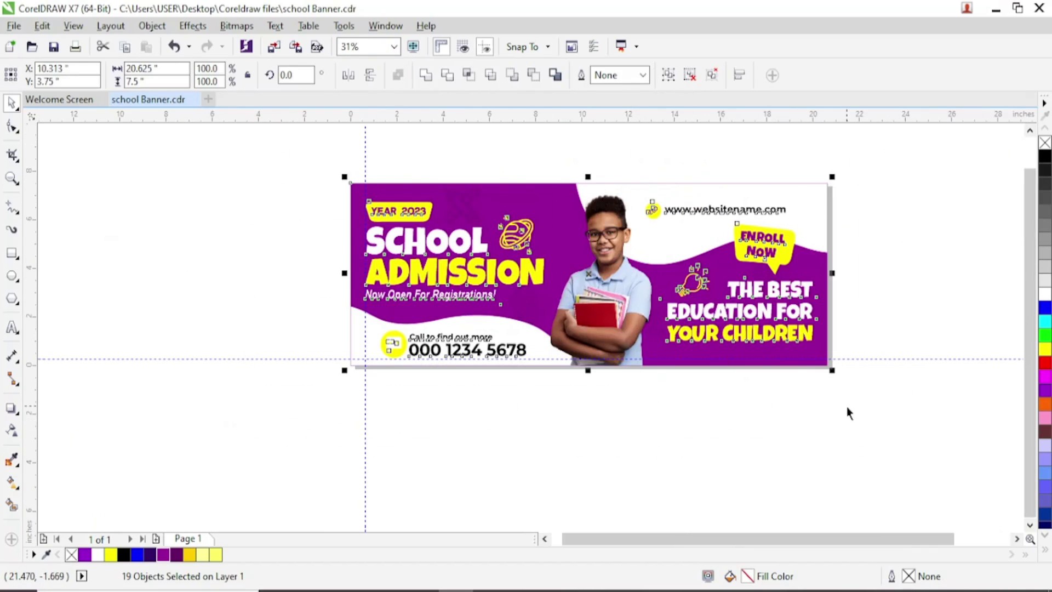
{"action": "key", "text": "ctrl+g"}
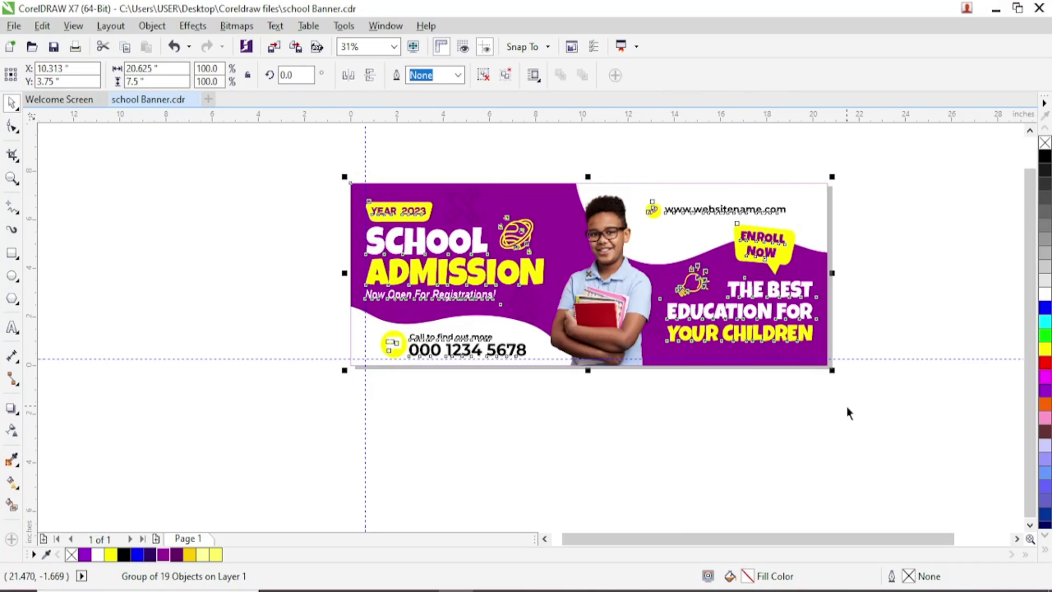
{"action": "left_click_drag", "start_coordinate": [483, 200], "coordinate": [532, 316]}
{"action": "key", "text": "ctrl+z"}
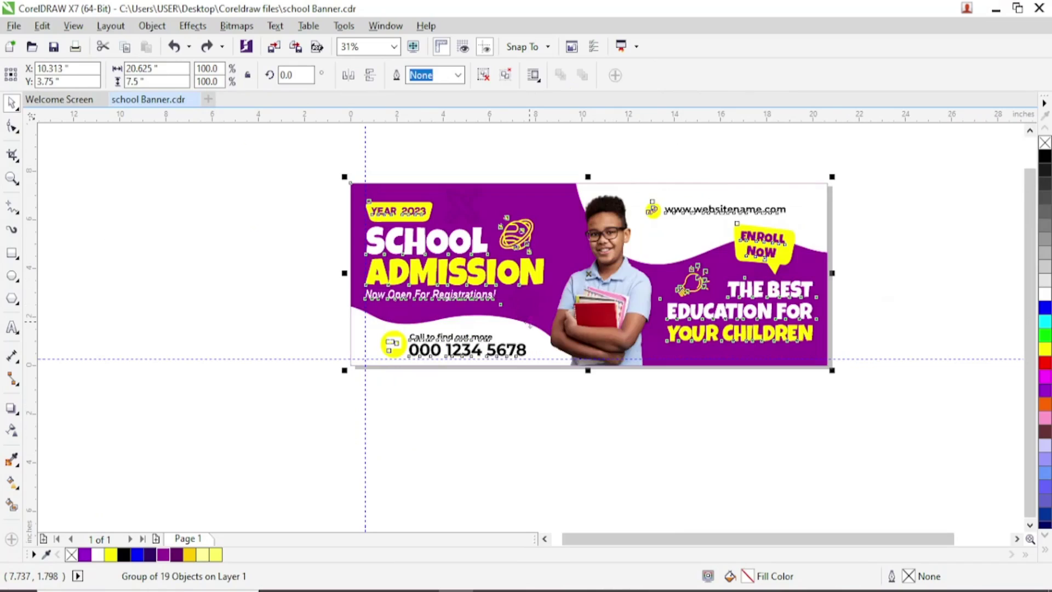
{"action": "left_click", "coordinate": [394, 47]}
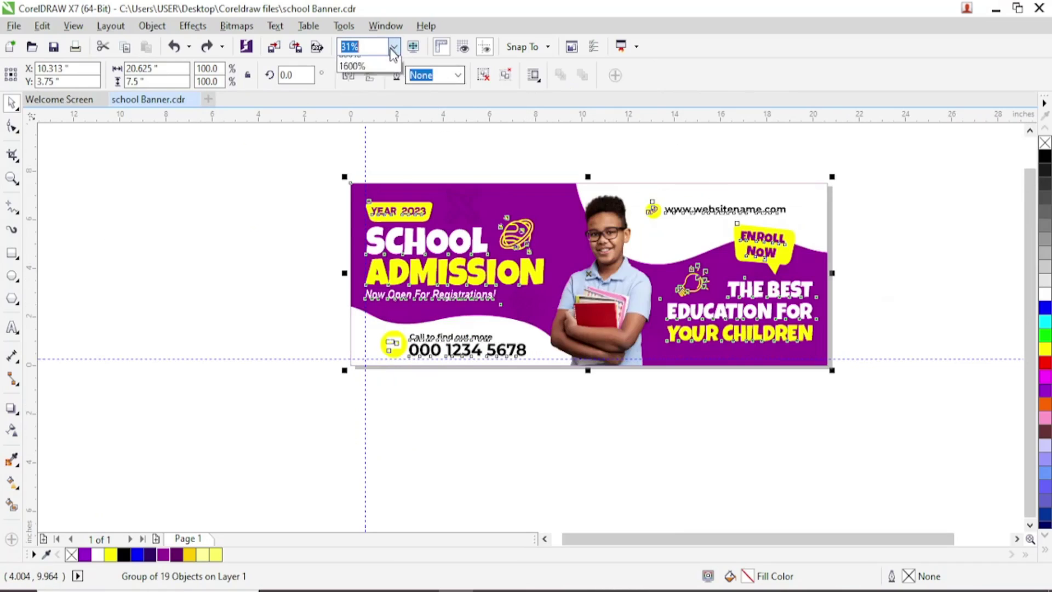
{"action": "left_click", "coordinate": [387, 87]}
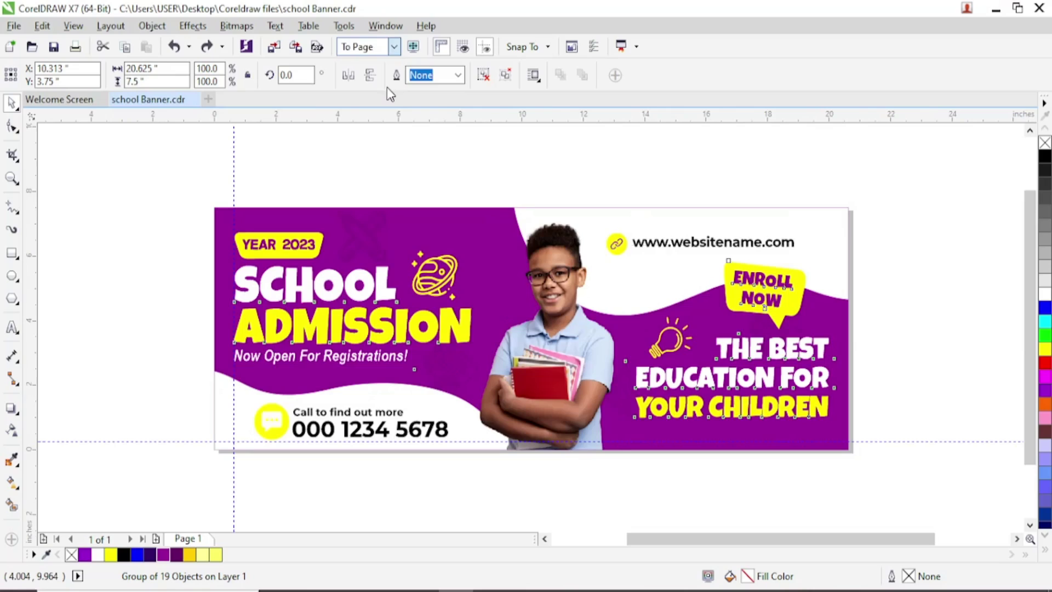
{"action": "left_click", "coordinate": [501, 153]}
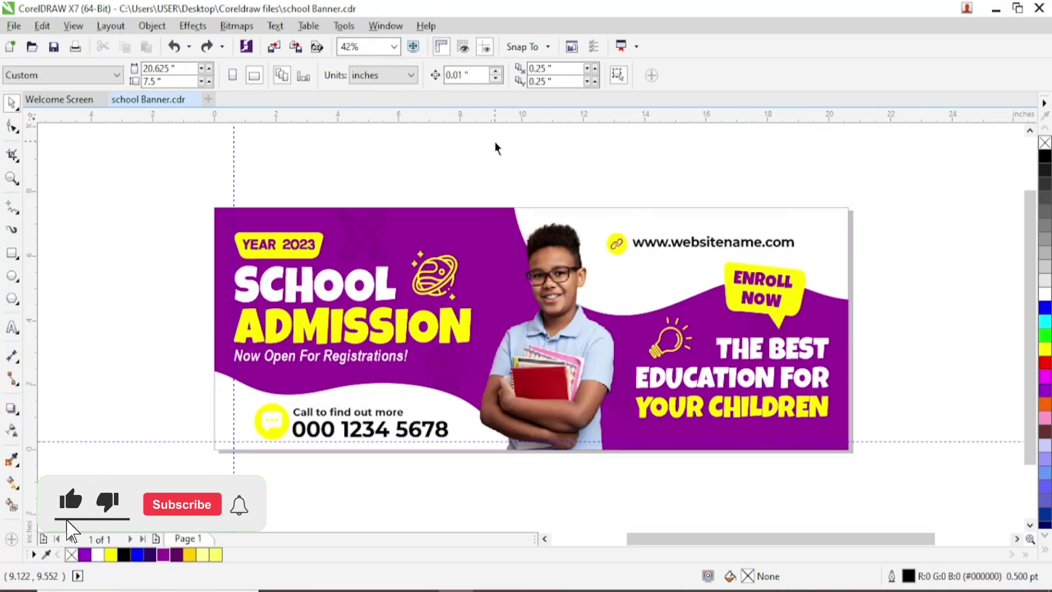